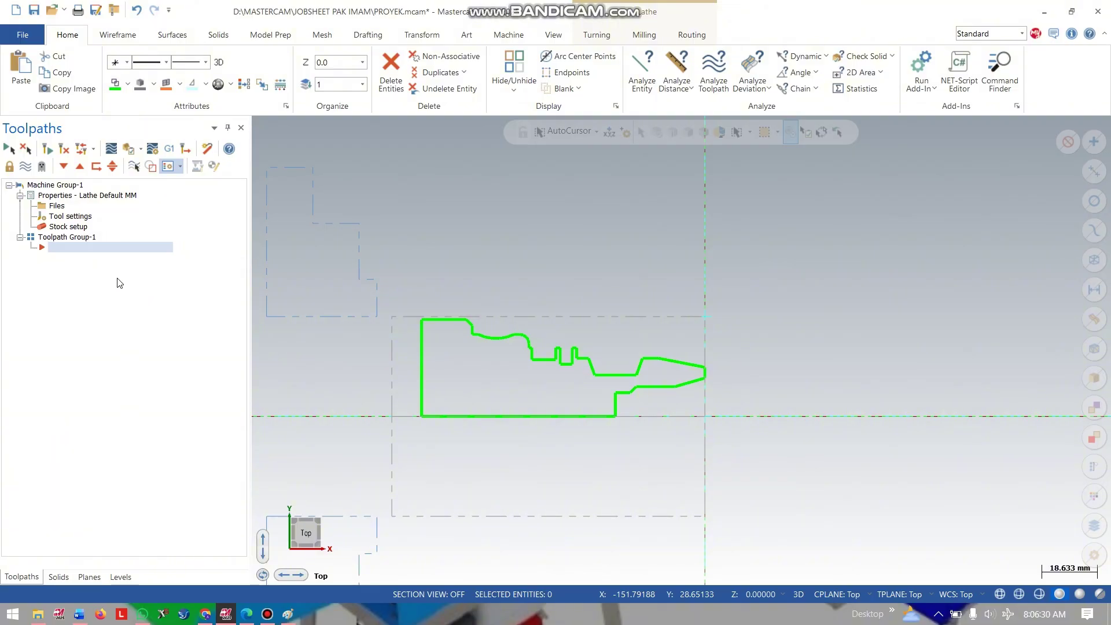
- Review the left spindle stock dimensions in the stock setup against the part drawing in WhatsApp, and accept them
click(73, 228)
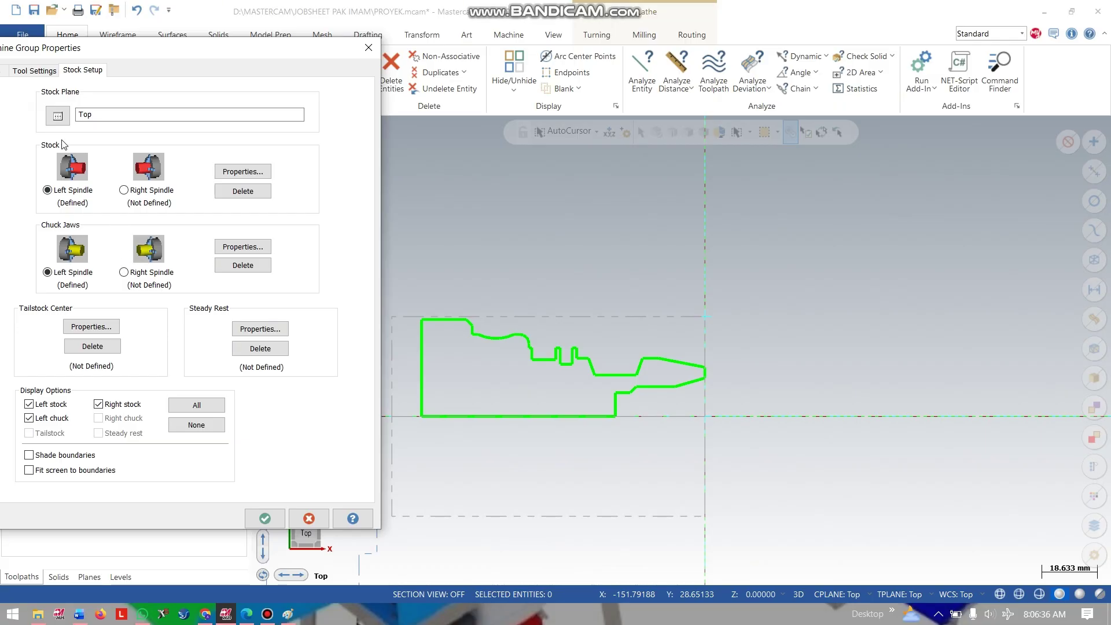
click(244, 173)
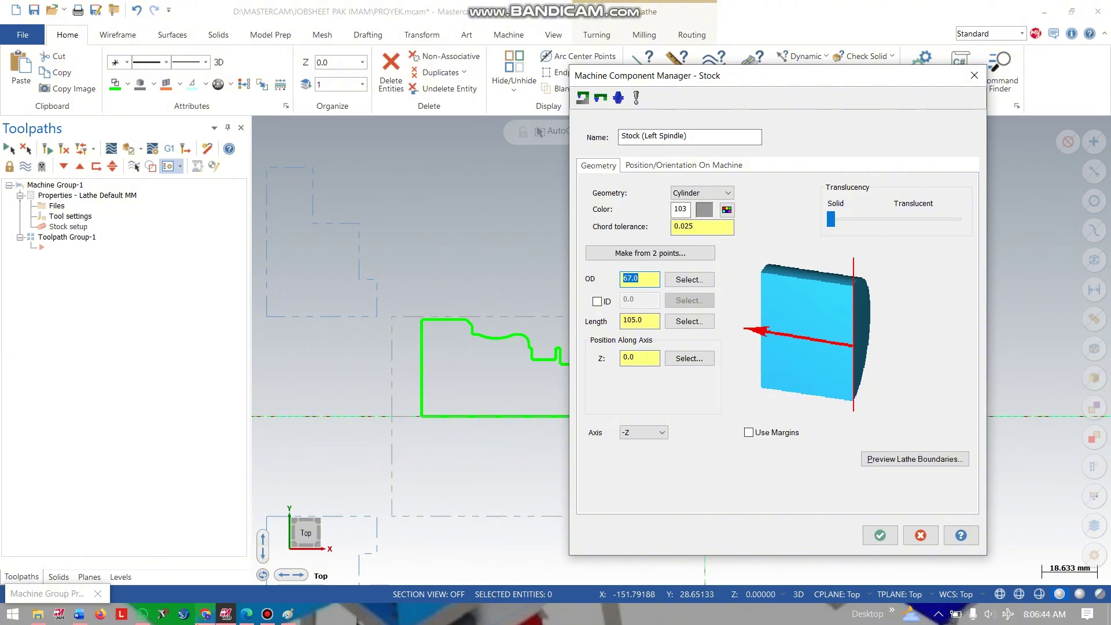
click(142, 614)
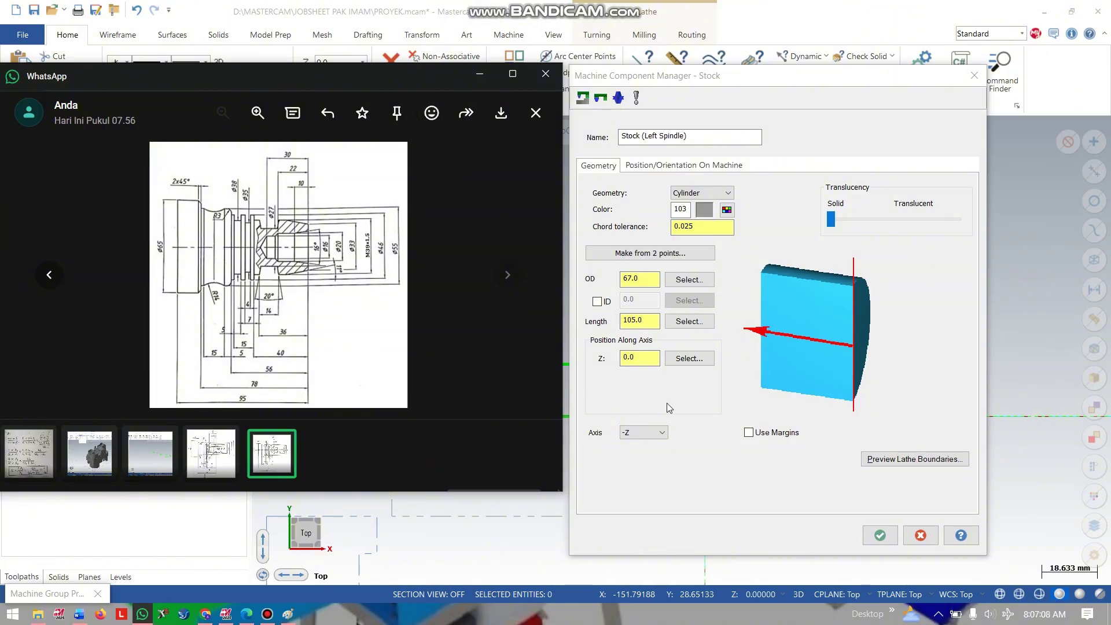
click(875, 537)
click(875, 536)
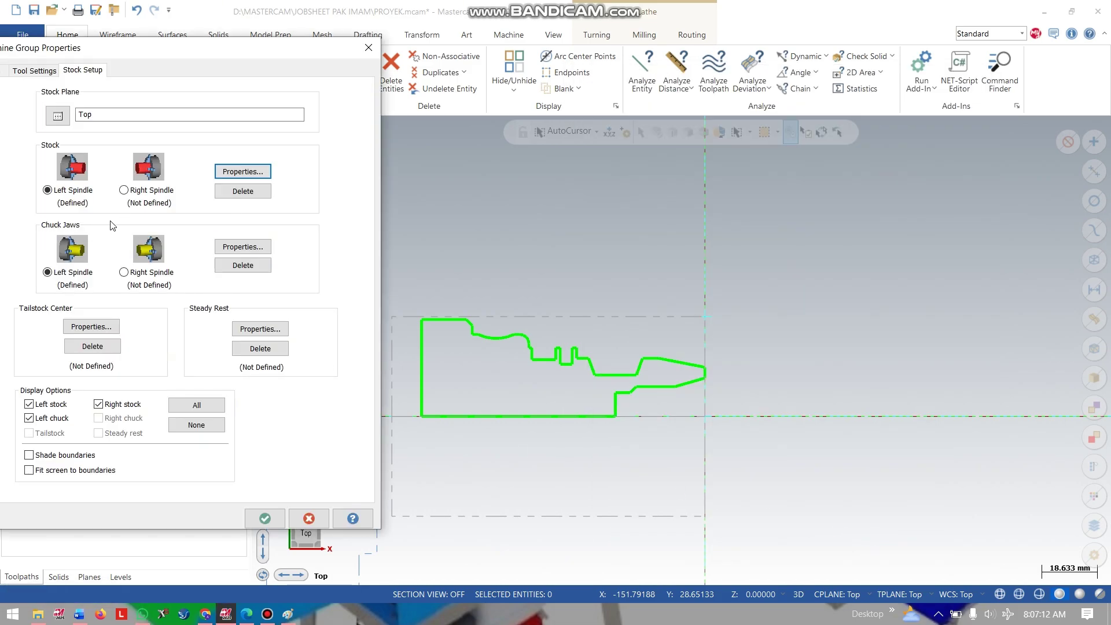
- Set the left spindle chuck jaws' user-defined Z position to -85 and accept the stock setup
click(230, 247)
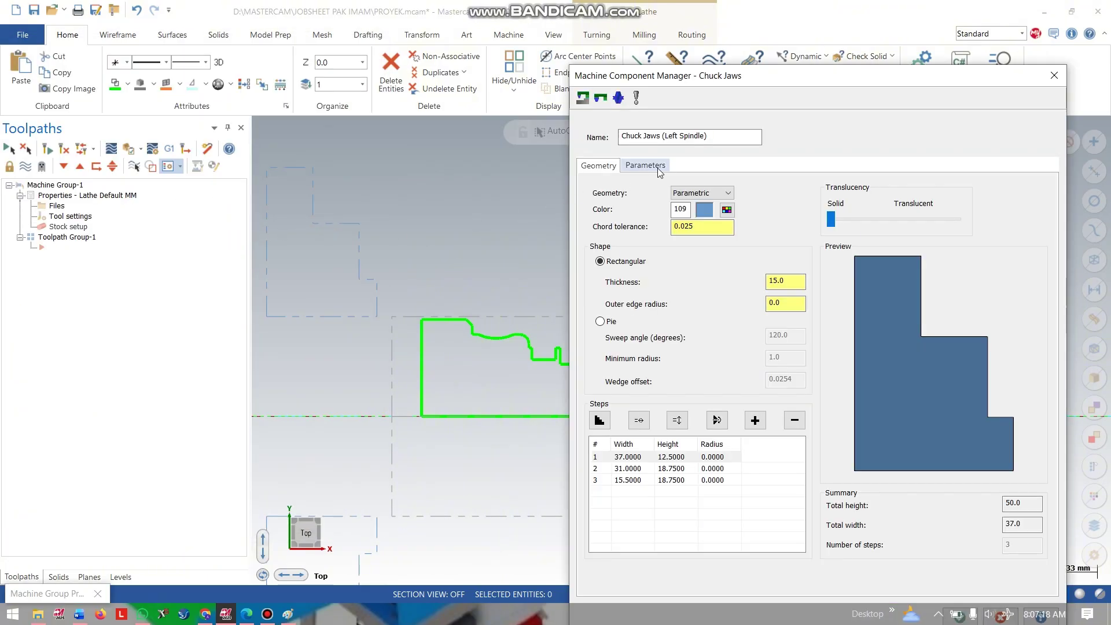
click(657, 167)
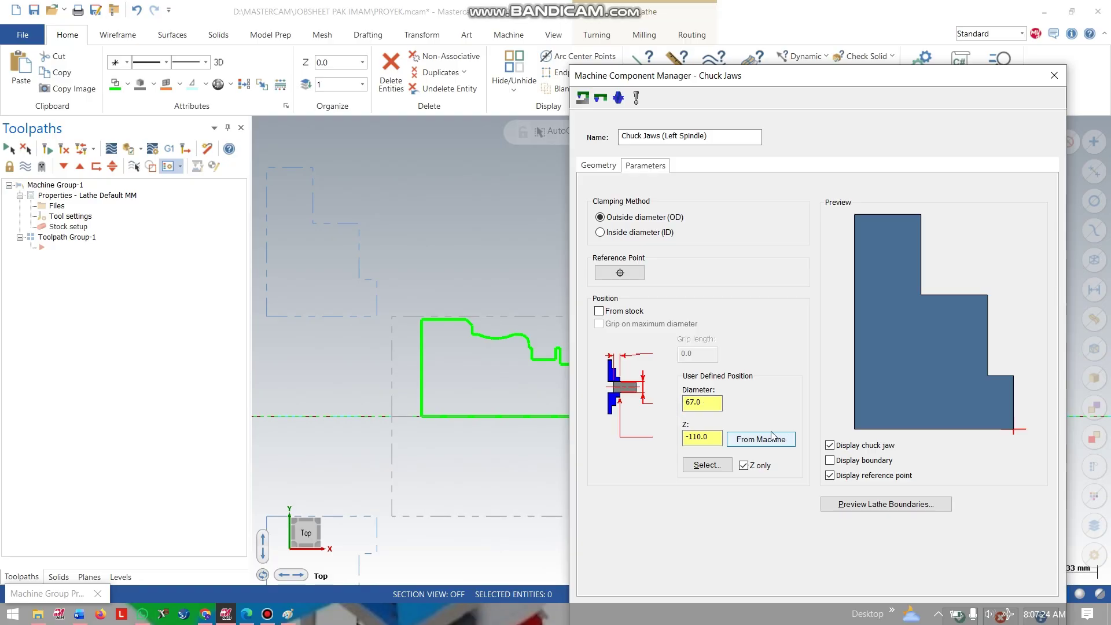
click(714, 438)
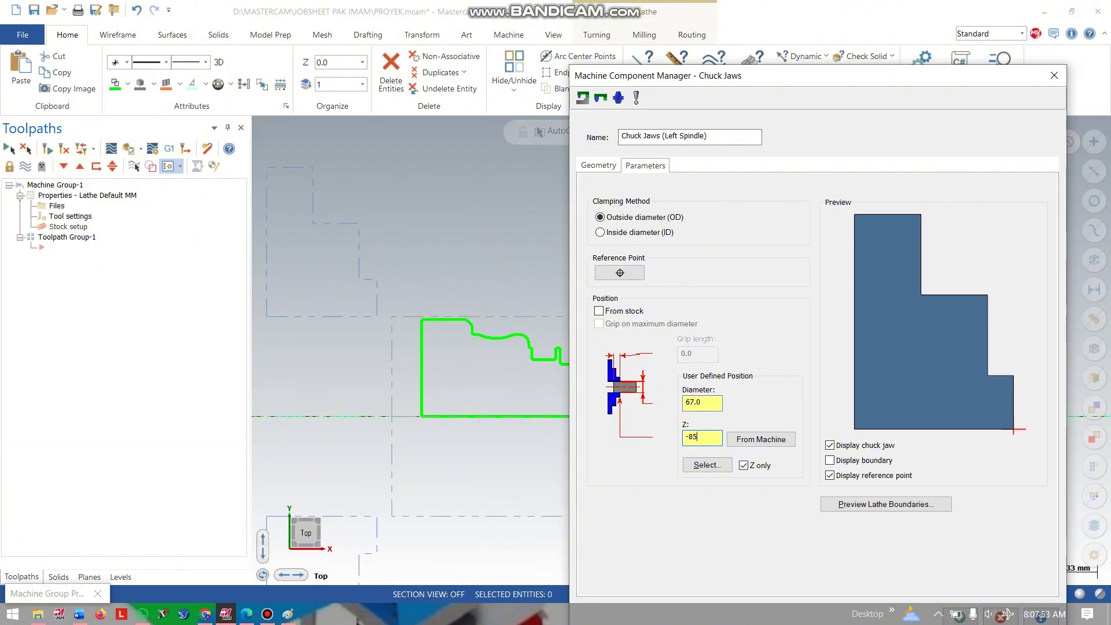
text(-85)
key(Return)
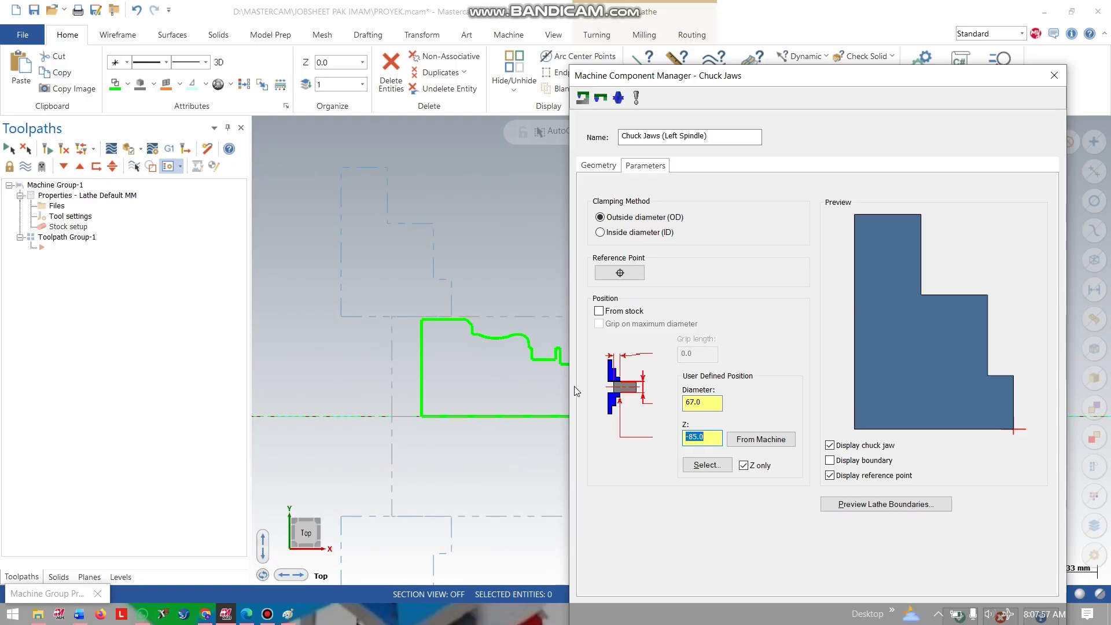
drag(895, 75, 868, 26)
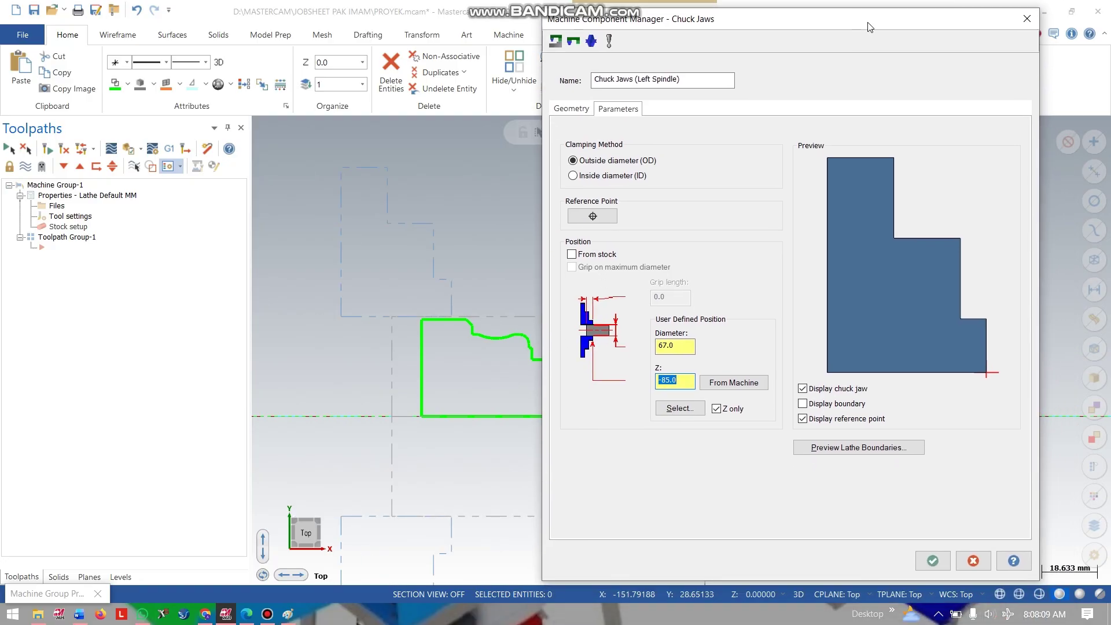
click(935, 557)
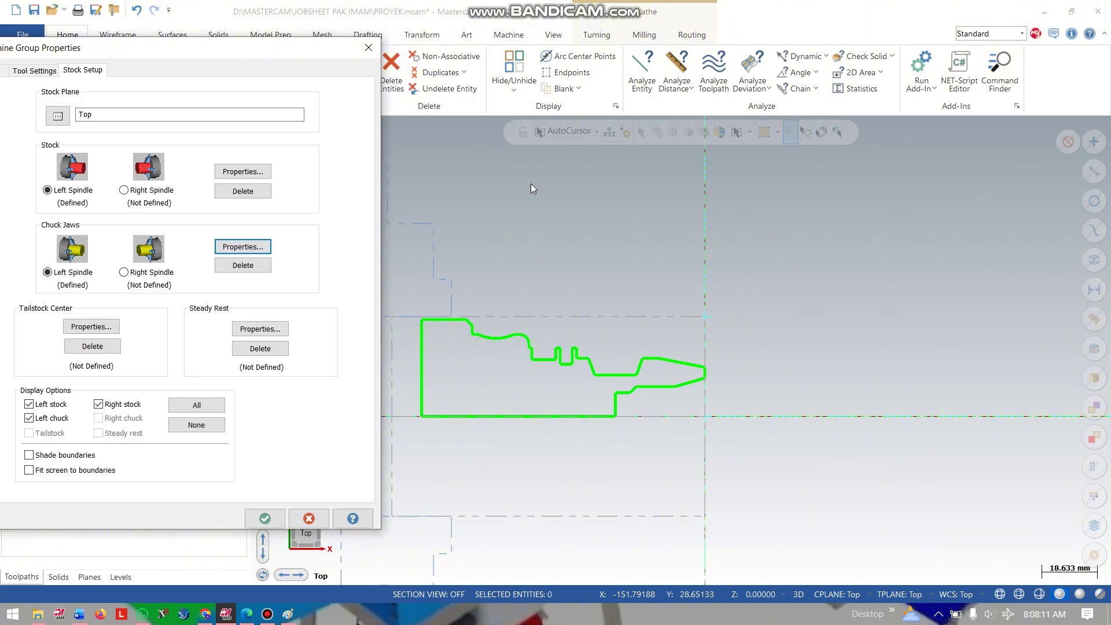
click(264, 518)
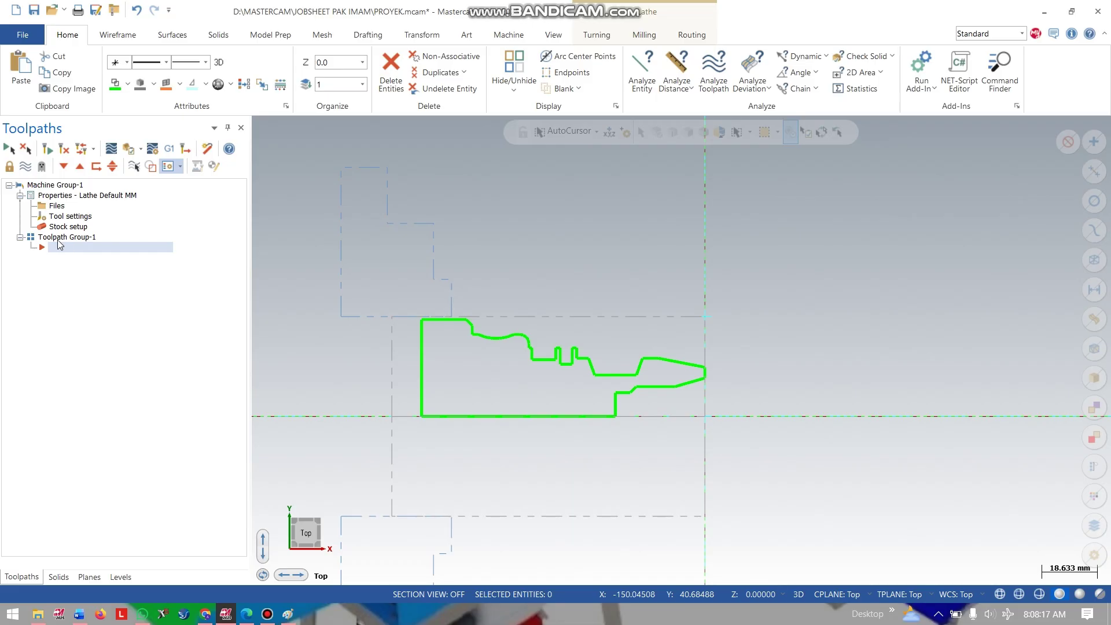
- Start a lathe Face toolpath and select tool T0303, Lathe Tool 2
click(597, 36)
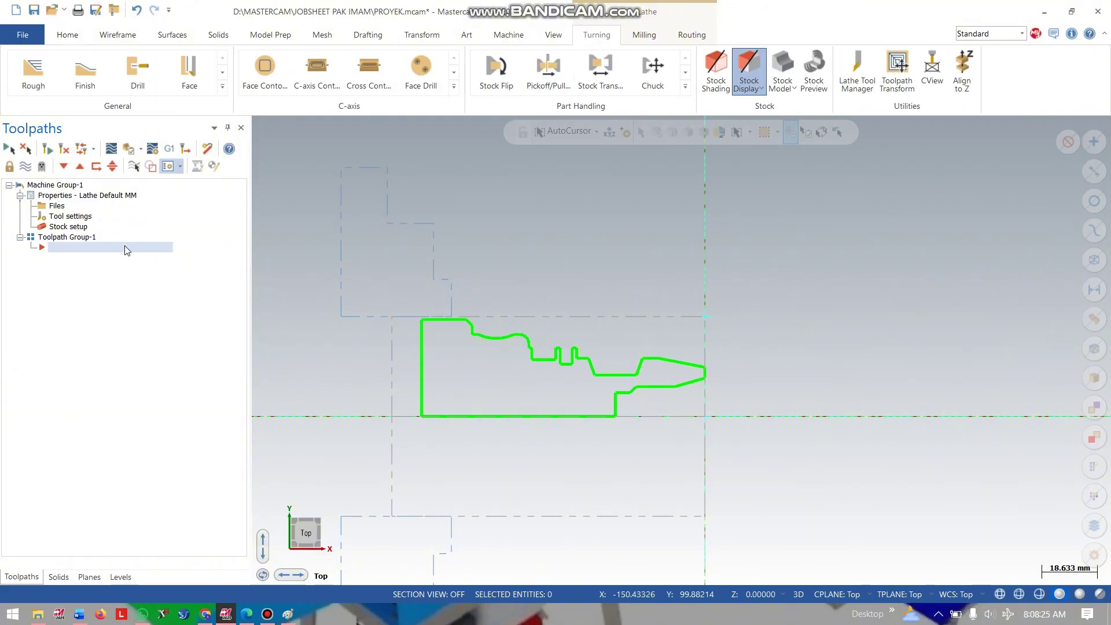
click(196, 88)
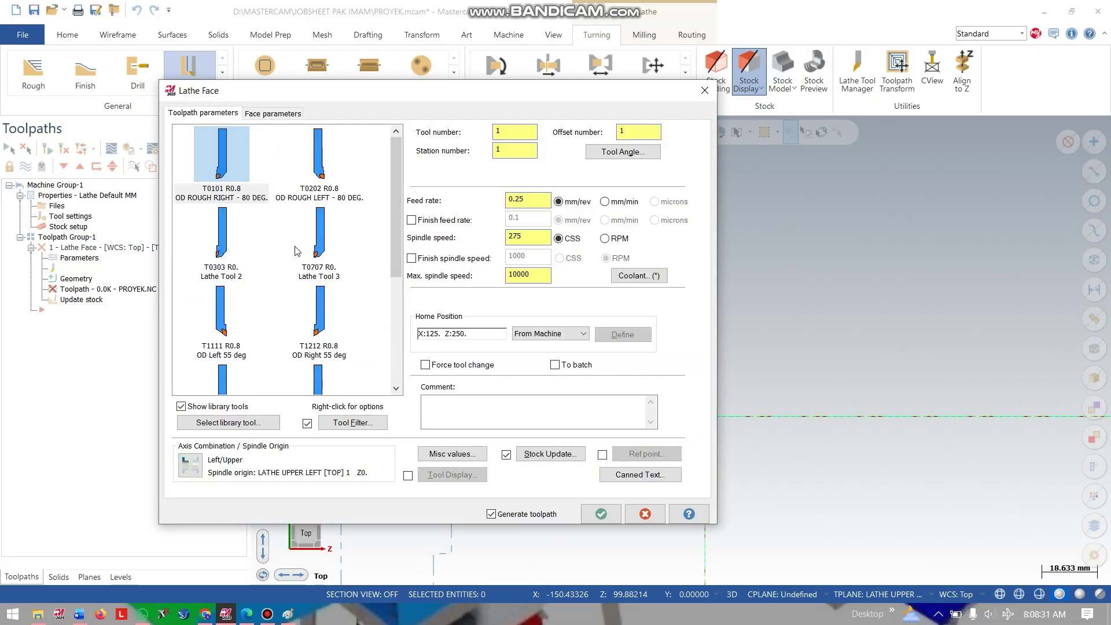
scroll(297, 250, down, 3)
scroll(255, 291, up, 3)
click(223, 230)
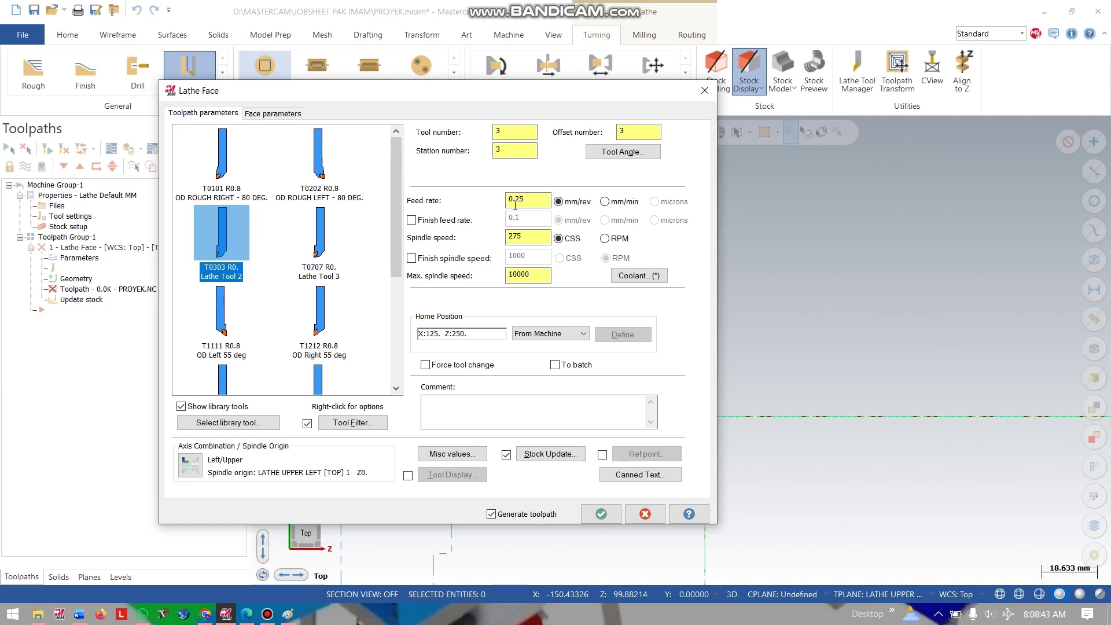
- Set the facing feed rate to 0.2 mm/rev, spindle speed to 500 RPM and maximum spindle speed to 5000, with flood coolant on
click(523, 202)
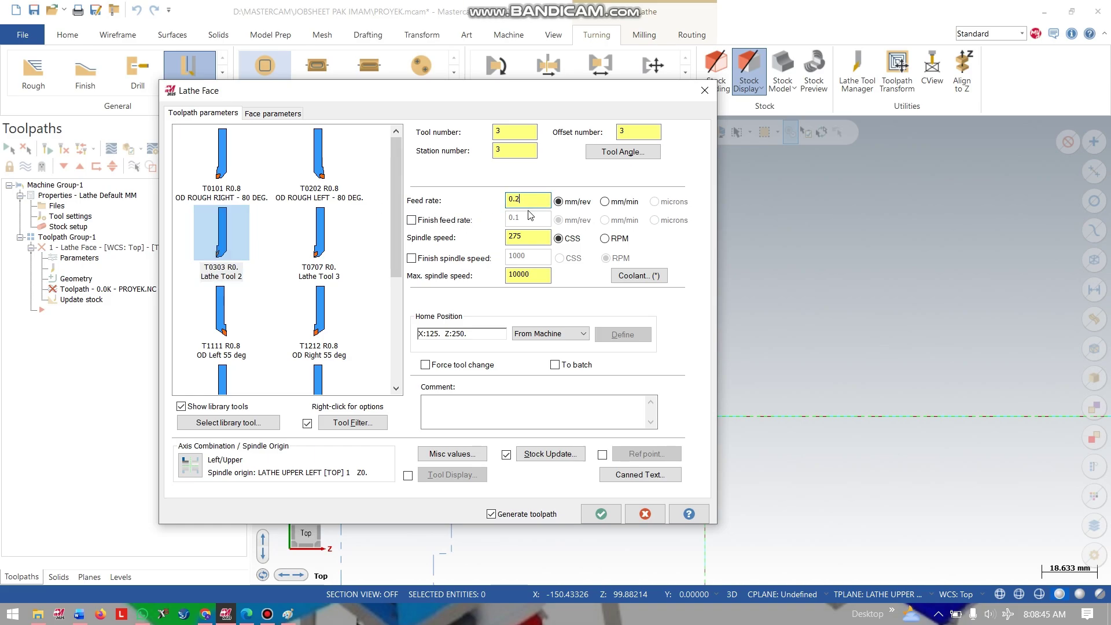
click(604, 239)
drag(524, 237, 462, 245)
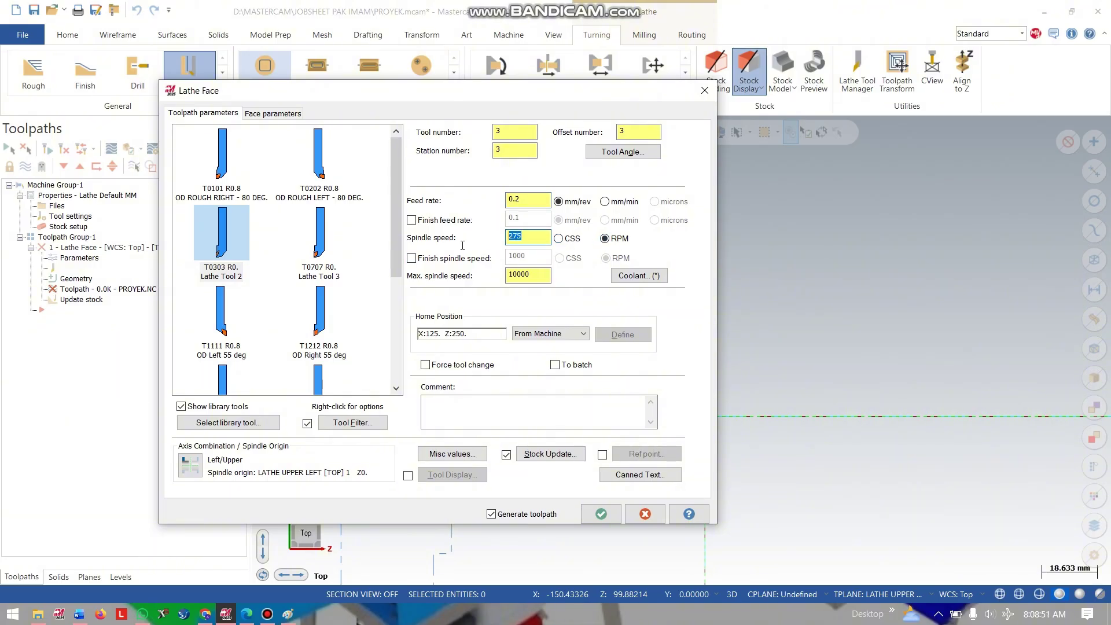
text(5)
drag(518, 270, 456, 275)
text(5)
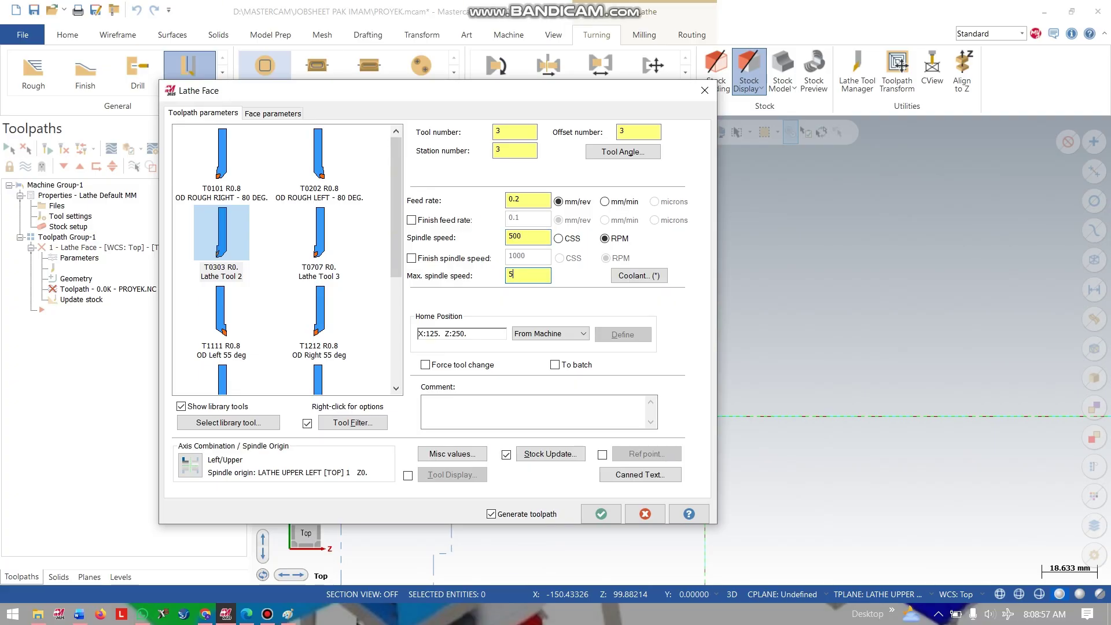
text(000)
click(639, 276)
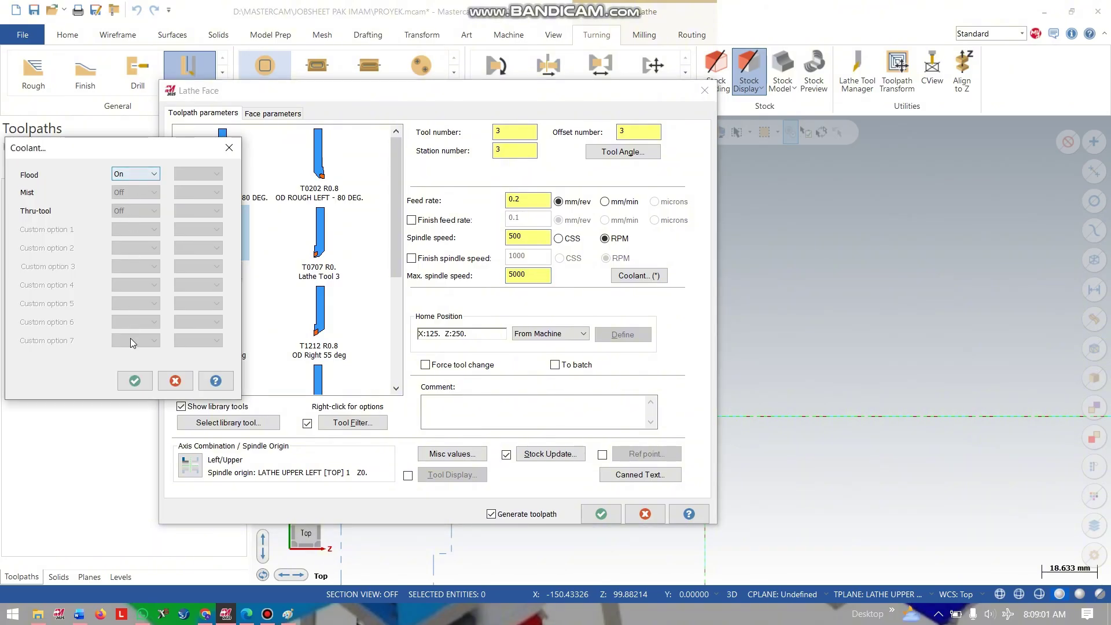
click(134, 381)
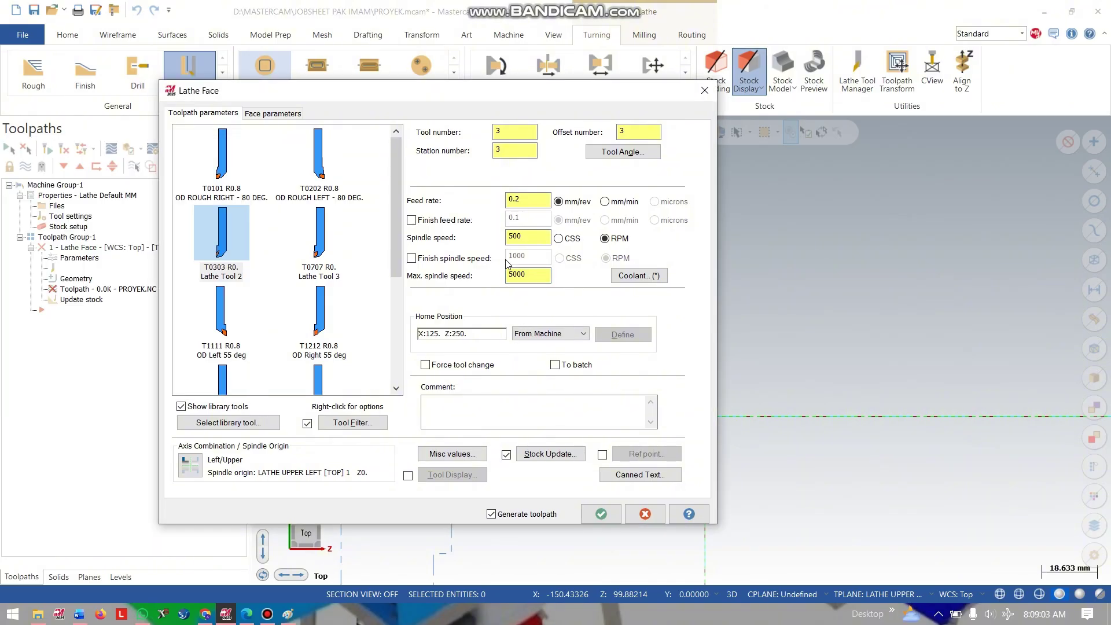
- Set the facing stock to leave to -1 and generate the Face toolpath
click(270, 115)
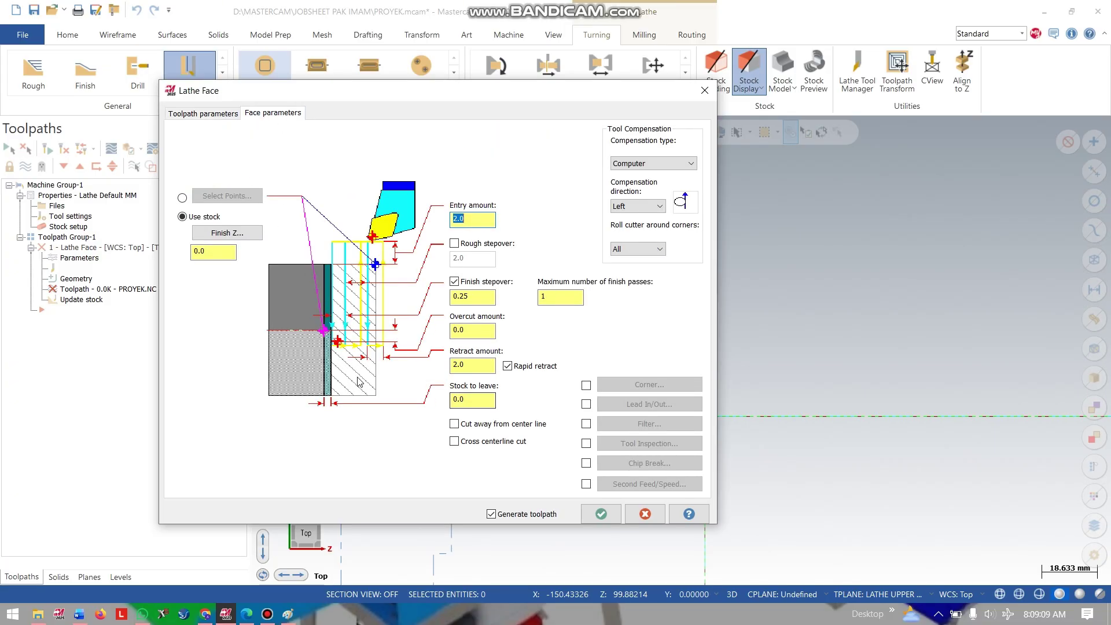
click(463, 399)
text(-1)
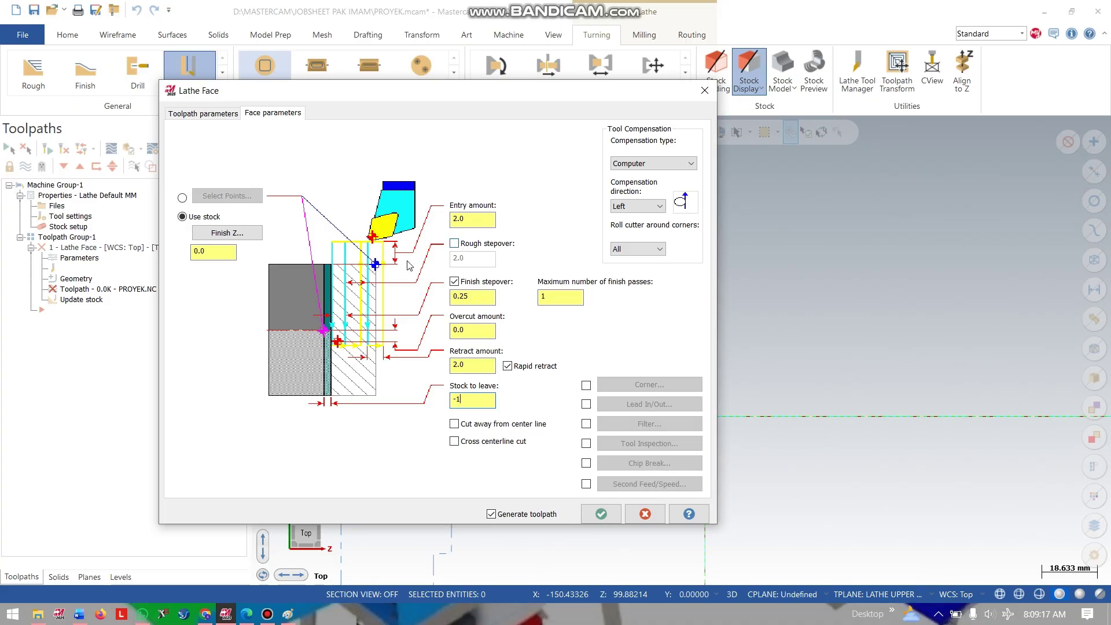
click(601, 514)
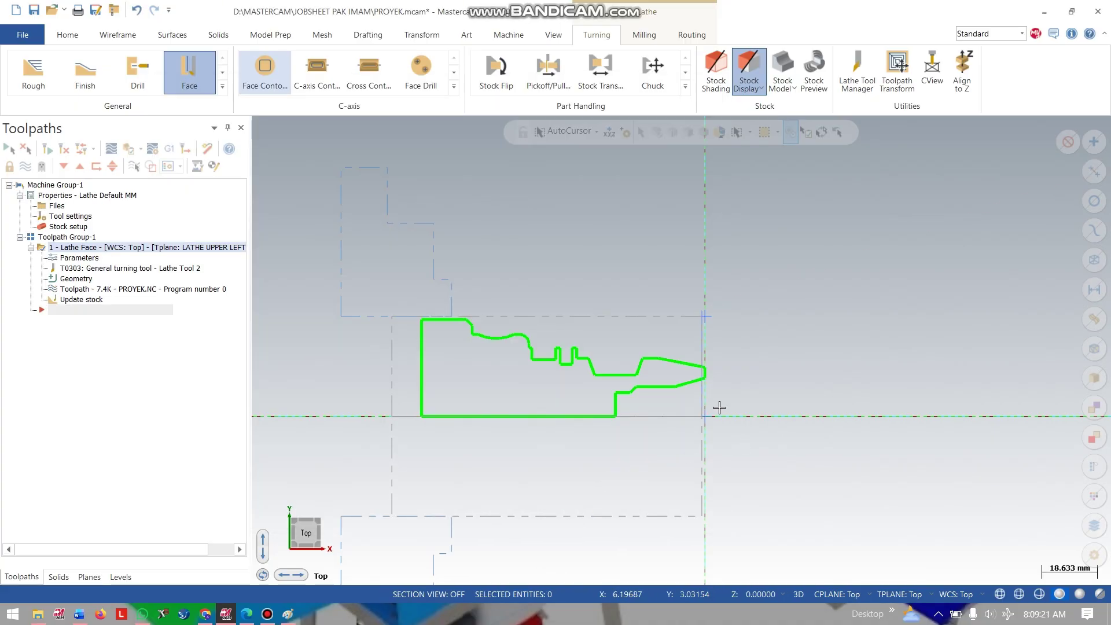
- Start a Rough toolpath on a partial chain of the outer profile, from the front taper to the chamfer at the largest diameter
scroll(701, 379, up, 3)
scroll(701, 375, down, 4)
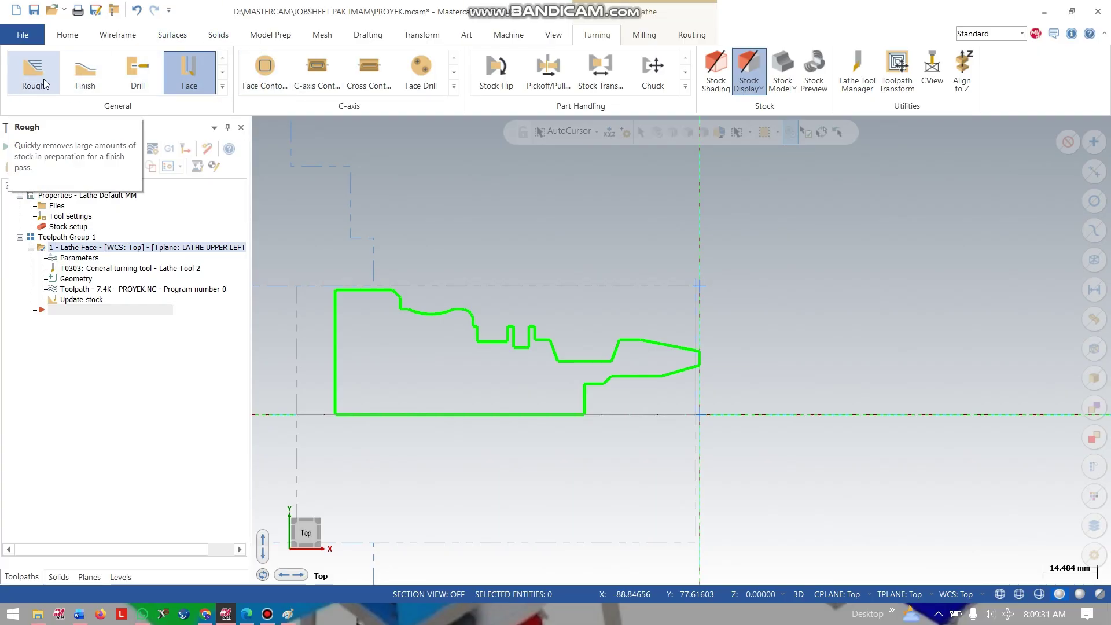
click(222, 87)
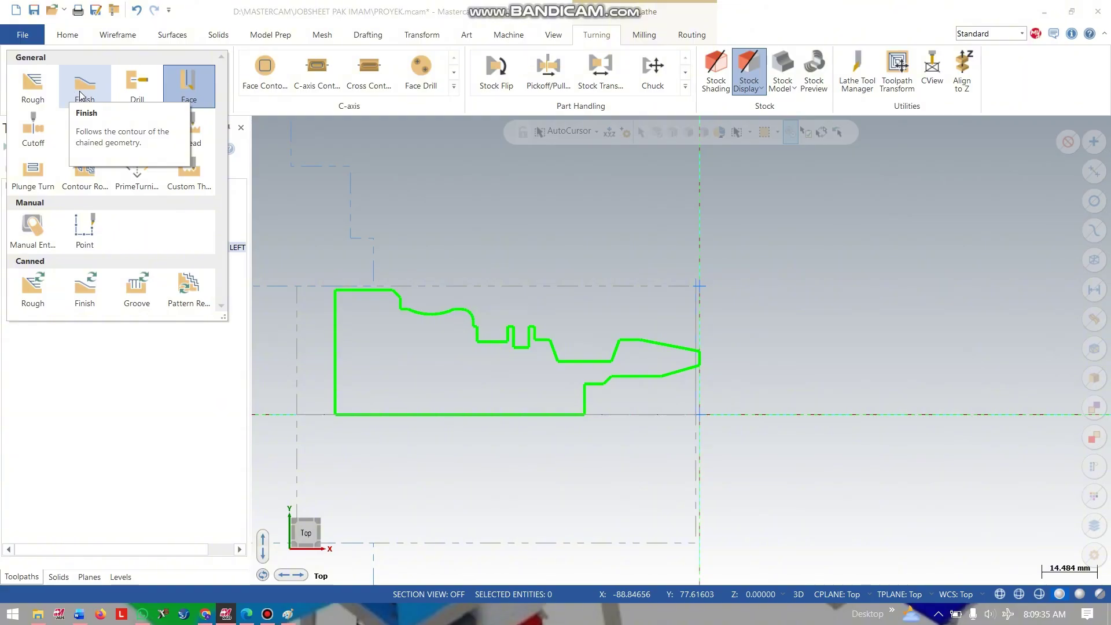
click(32, 84)
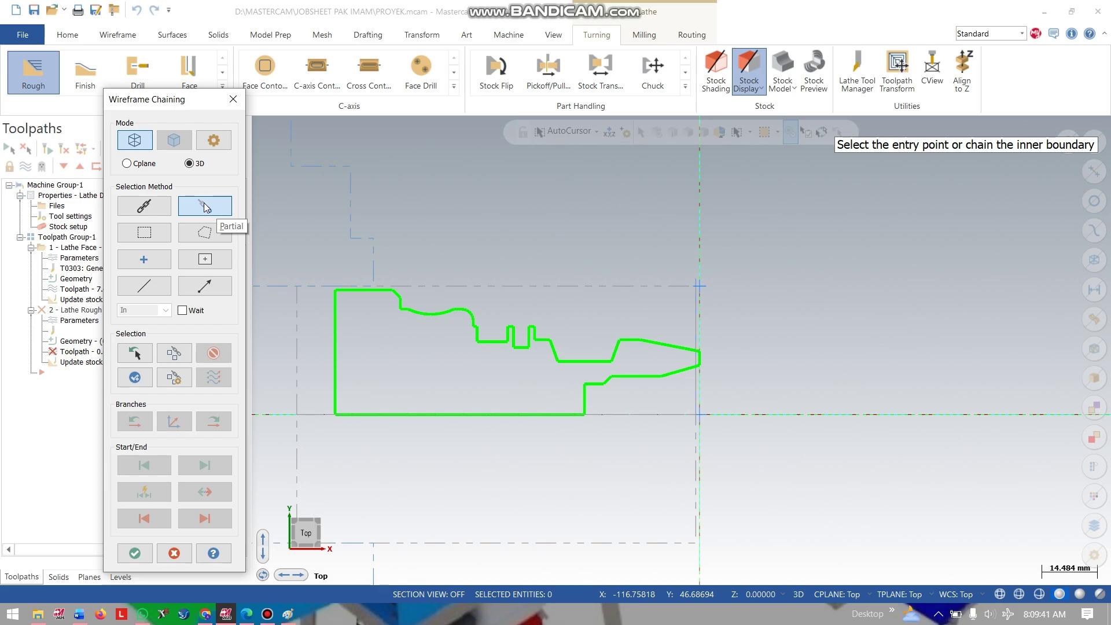
click(678, 351)
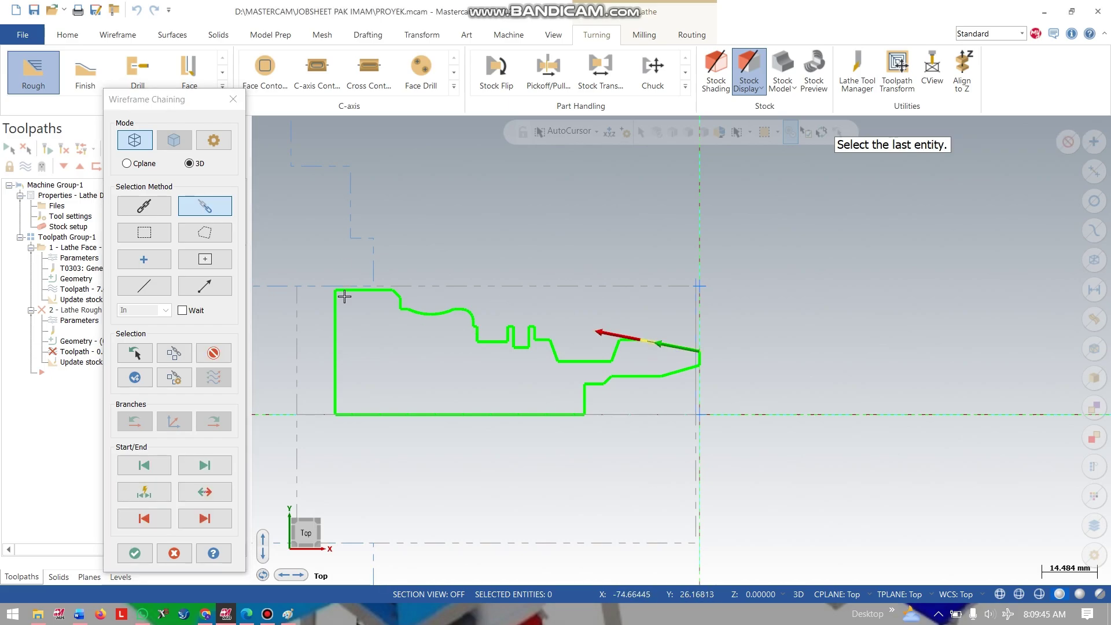
click(398, 291)
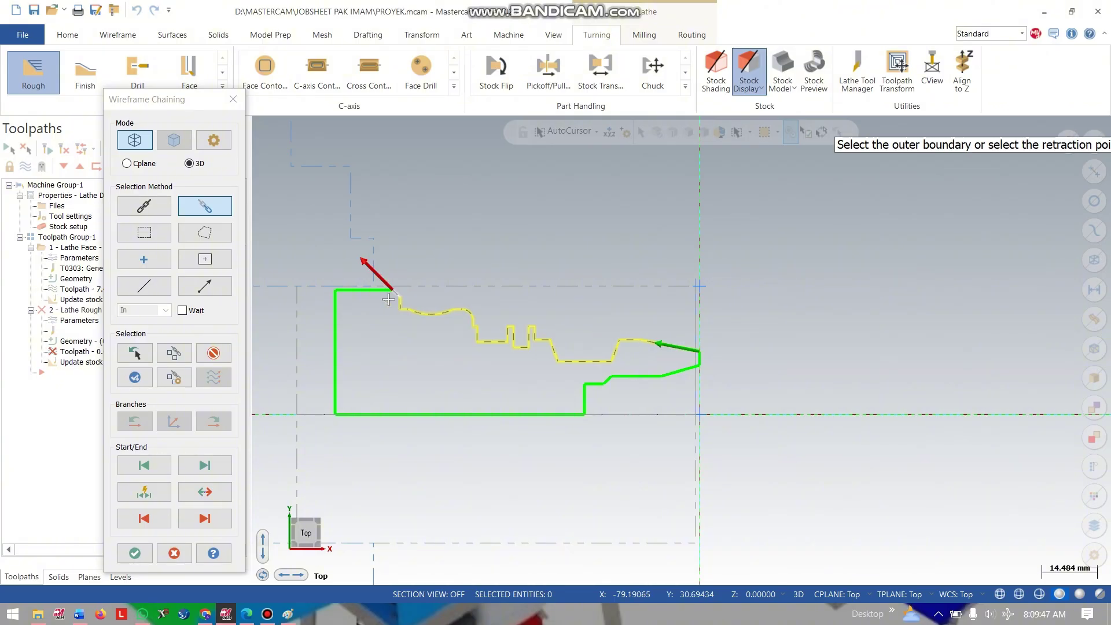
click(134, 553)
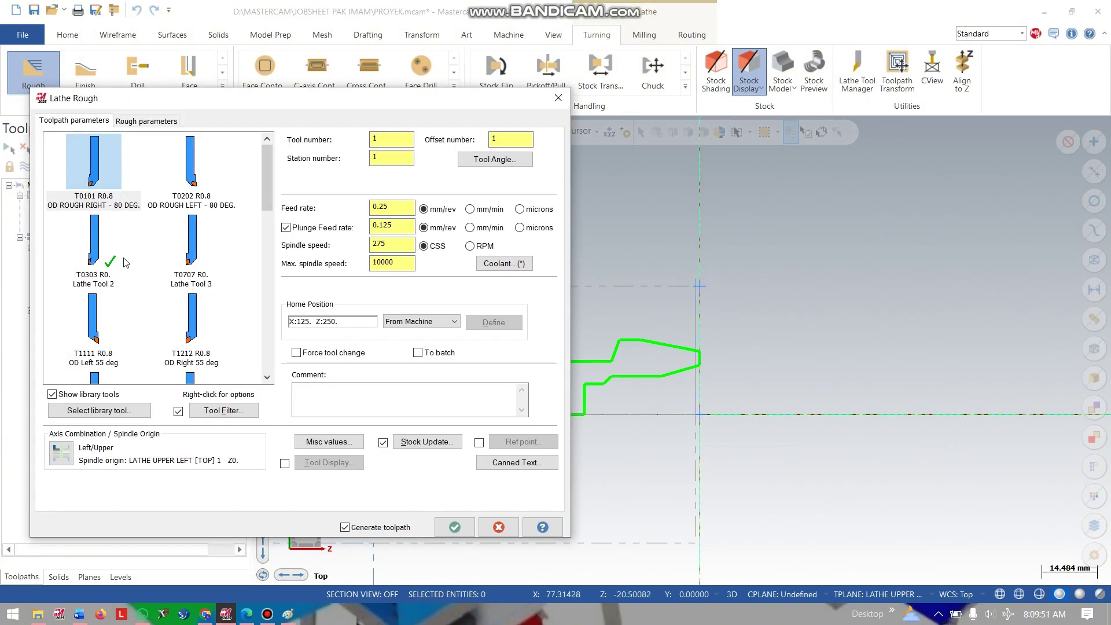
- Use tool T0303 for roughing at 0.2 mm/rev feed, 500 RPM spindle speed and 5000 maximum speed, with flood coolant on
click(97, 261)
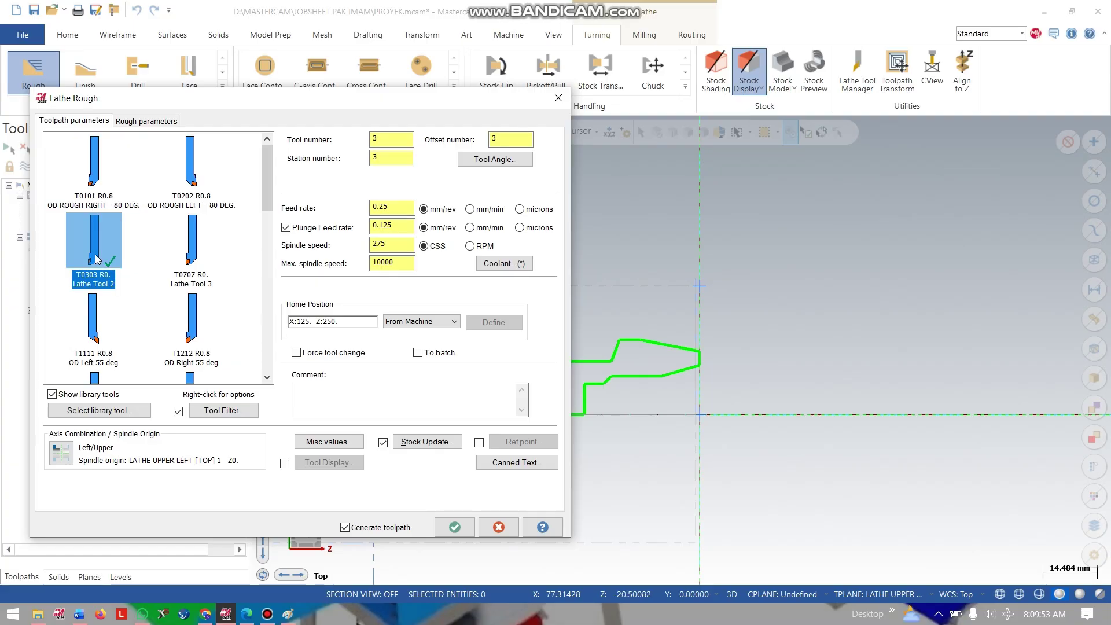
click(401, 210)
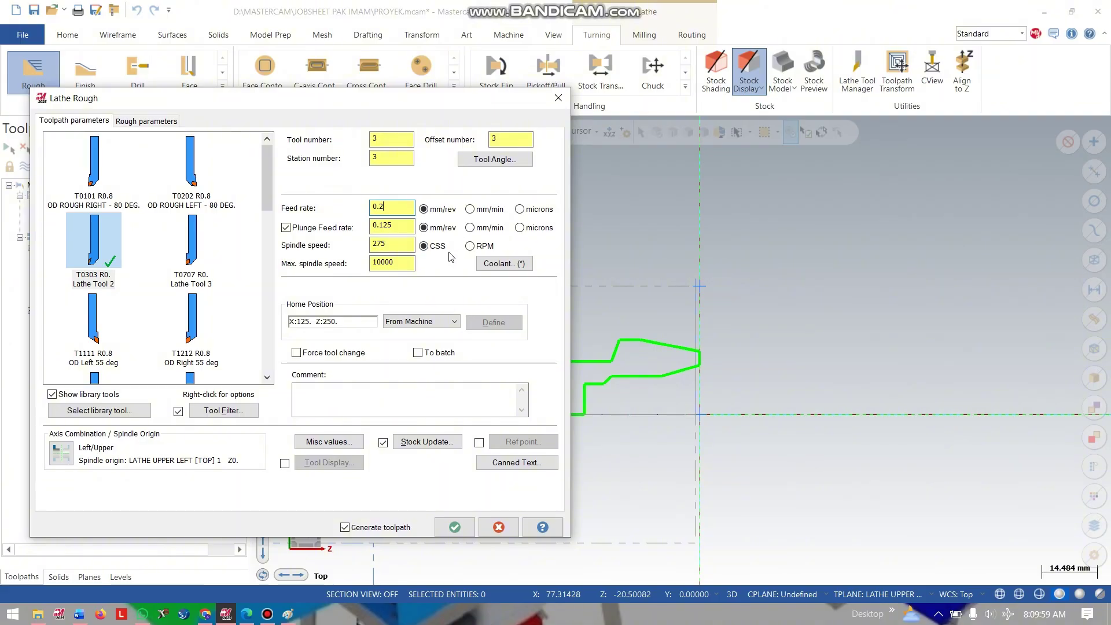
drag(397, 246, 334, 256)
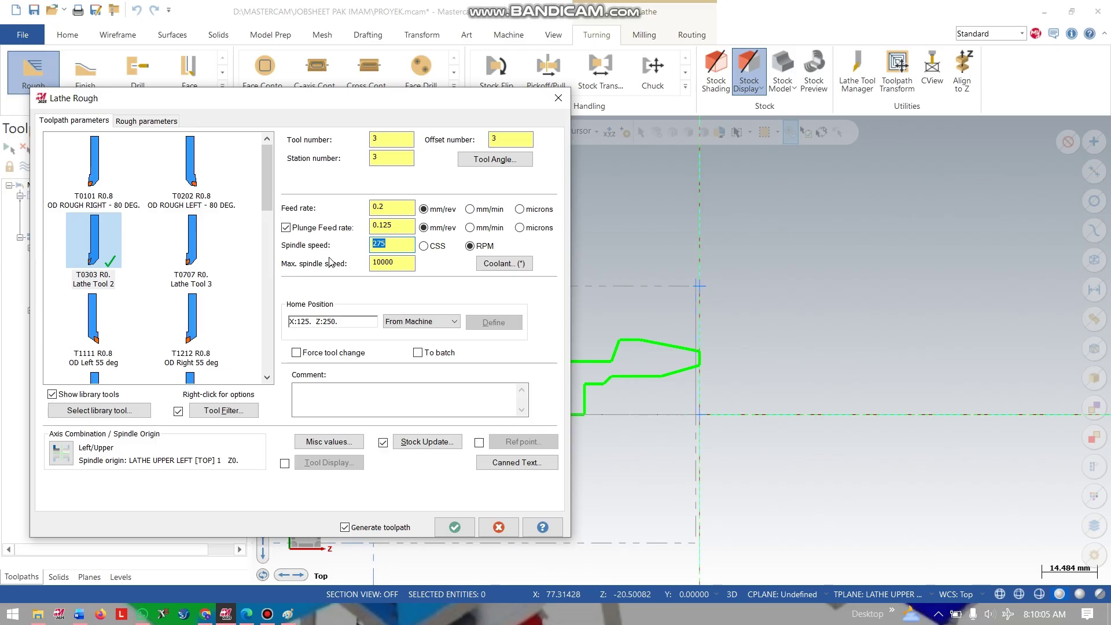
text(500)
key(Tab)
text(5000)
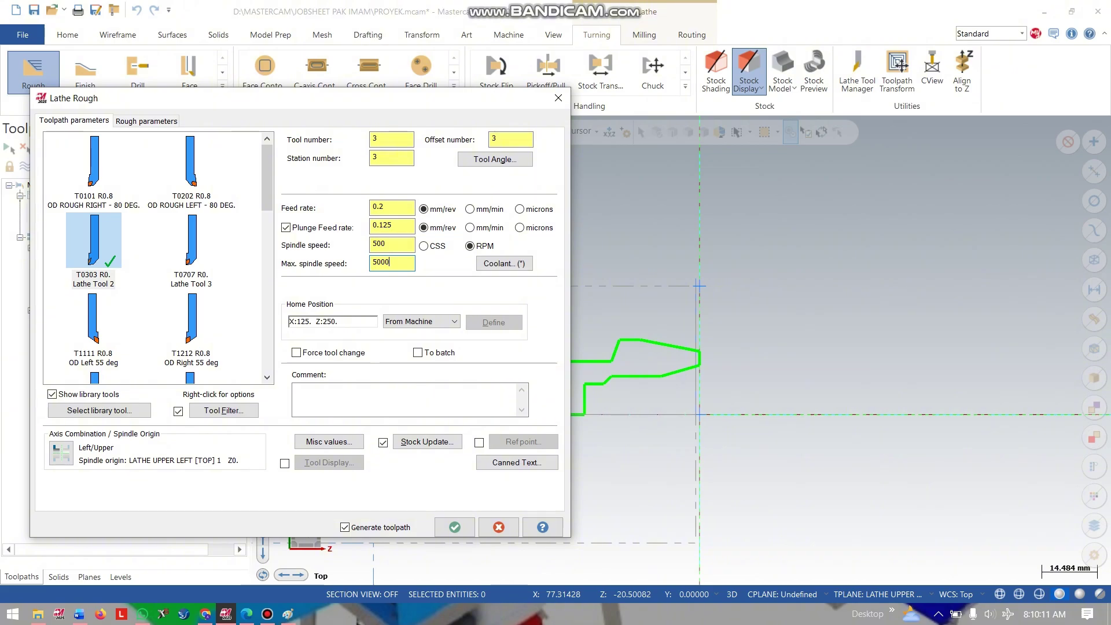
click(503, 264)
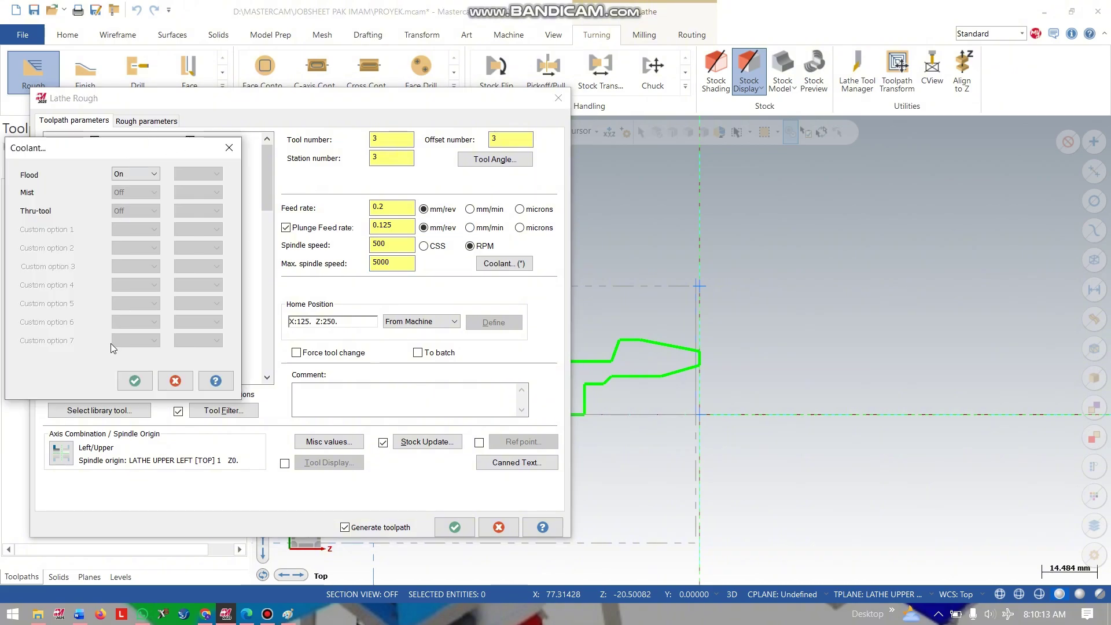
click(134, 381)
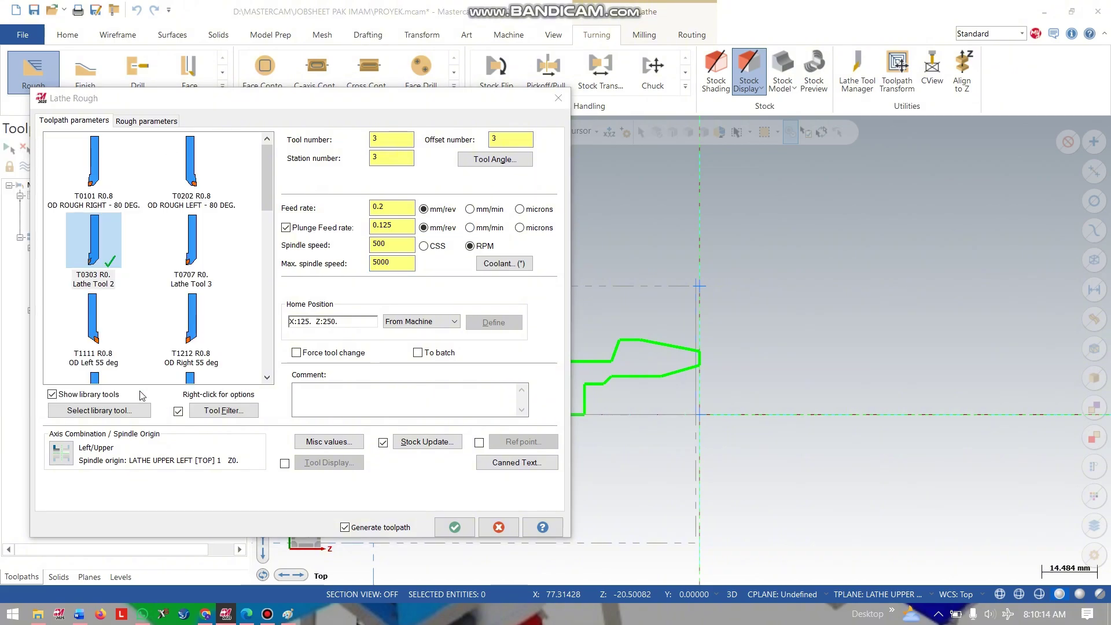
- Use equal-step roughing with a 2.0 depth of cut and 0.2 stock to leave in X and Z, and generate the Rough toolpath
click(157, 121)
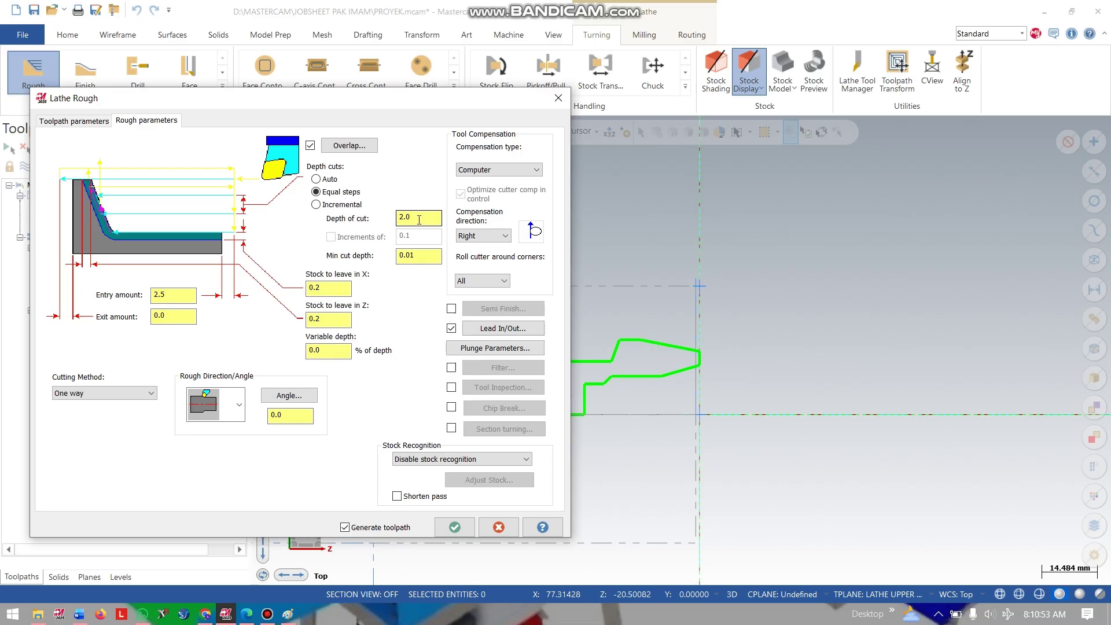
click(453, 526)
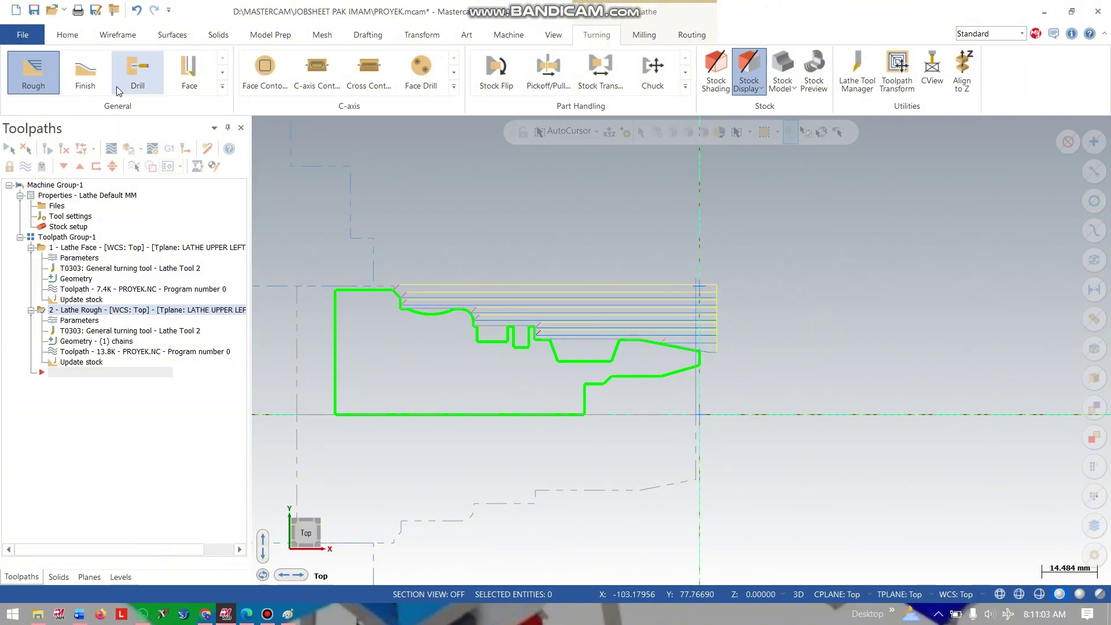
- Start a Finish toolpath on a partial chain of the outer profile, from the front taper to the chamfer at the largest diameter
click(85, 84)
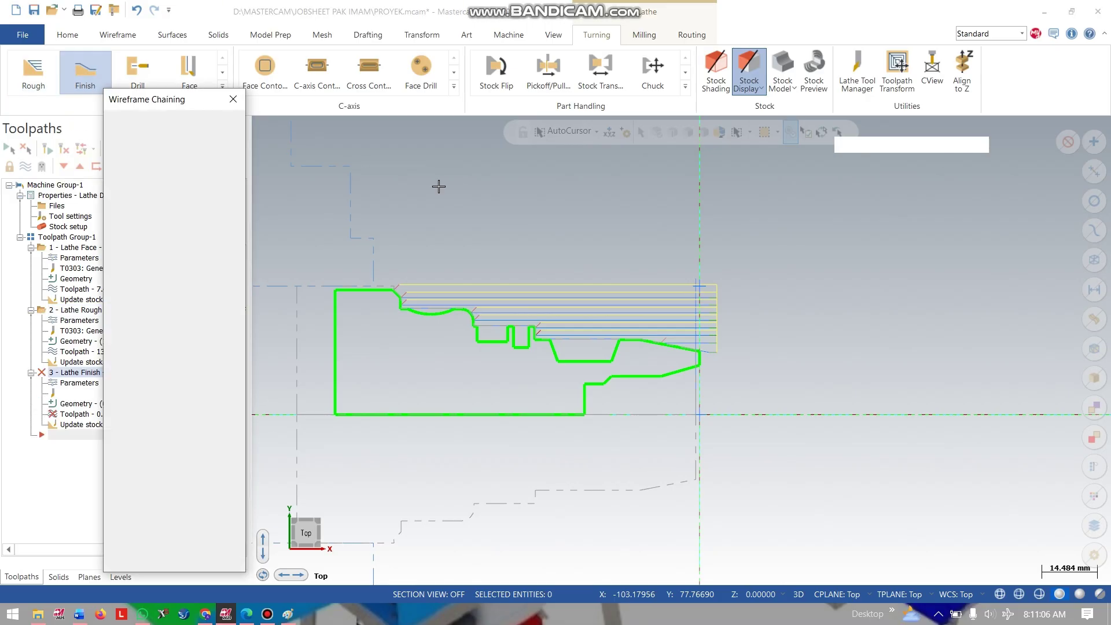
click(681, 346)
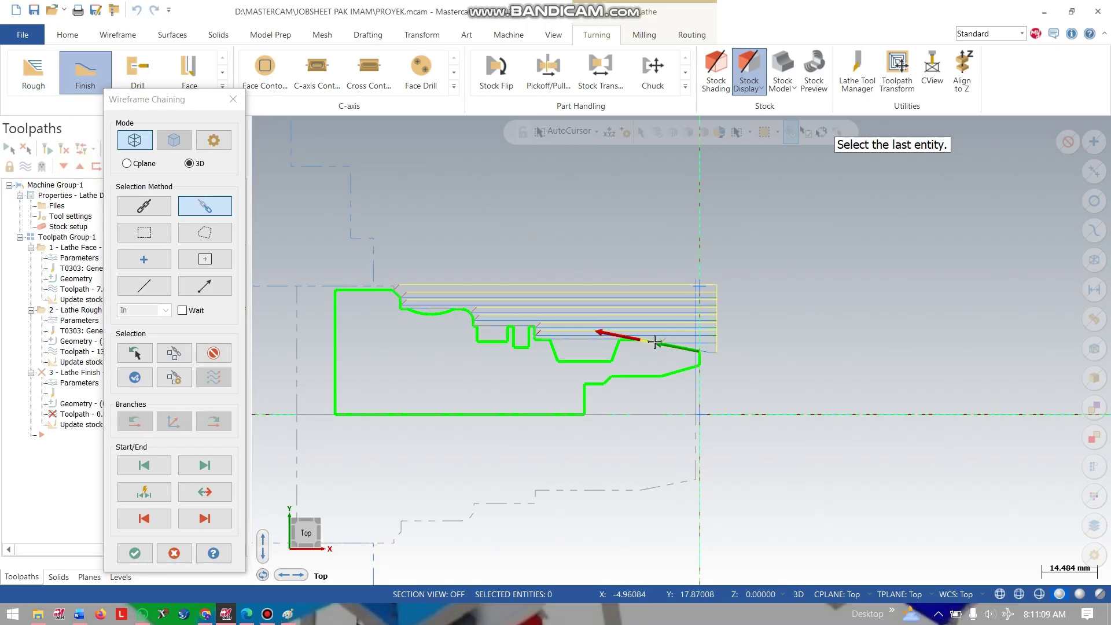
click(396, 292)
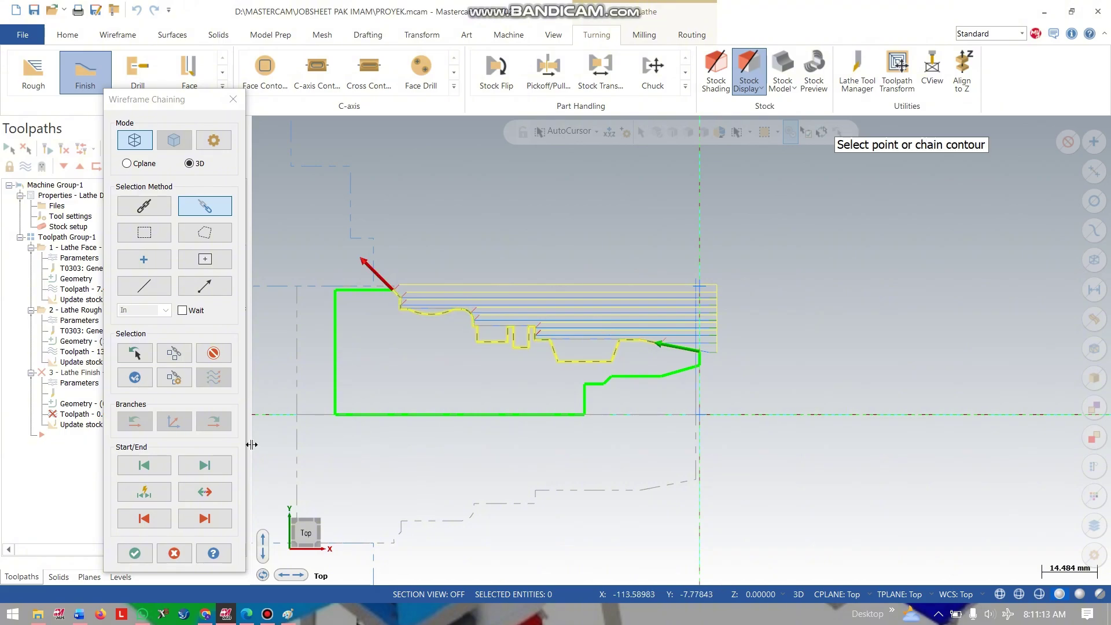
click(135, 554)
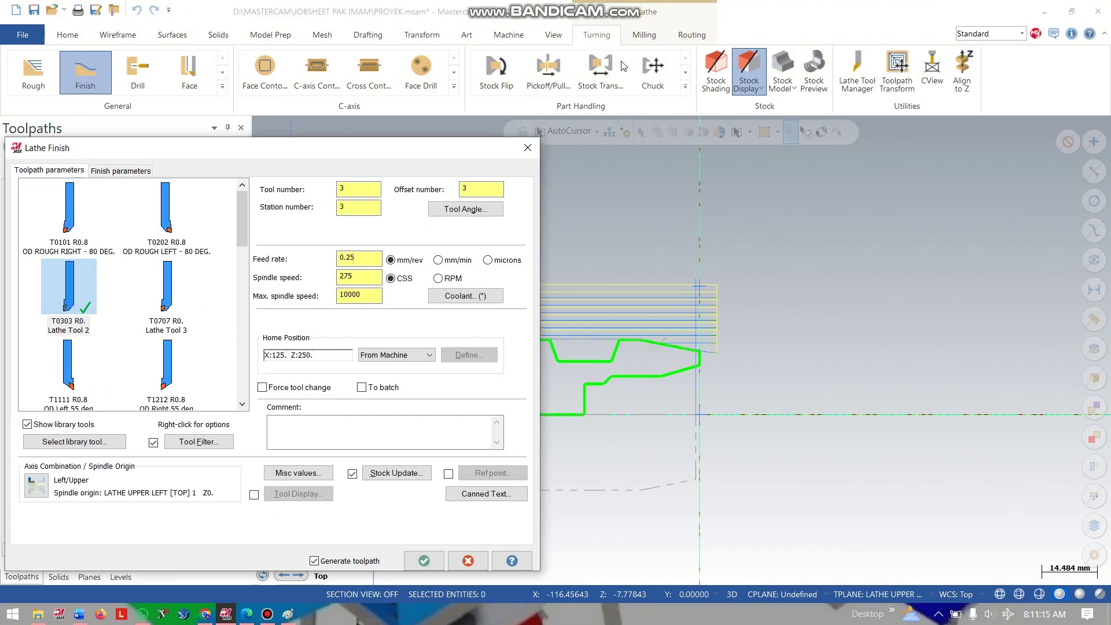
- Check the insert definition of tool T0707 (Lathe Tool 3)
click(162, 291)
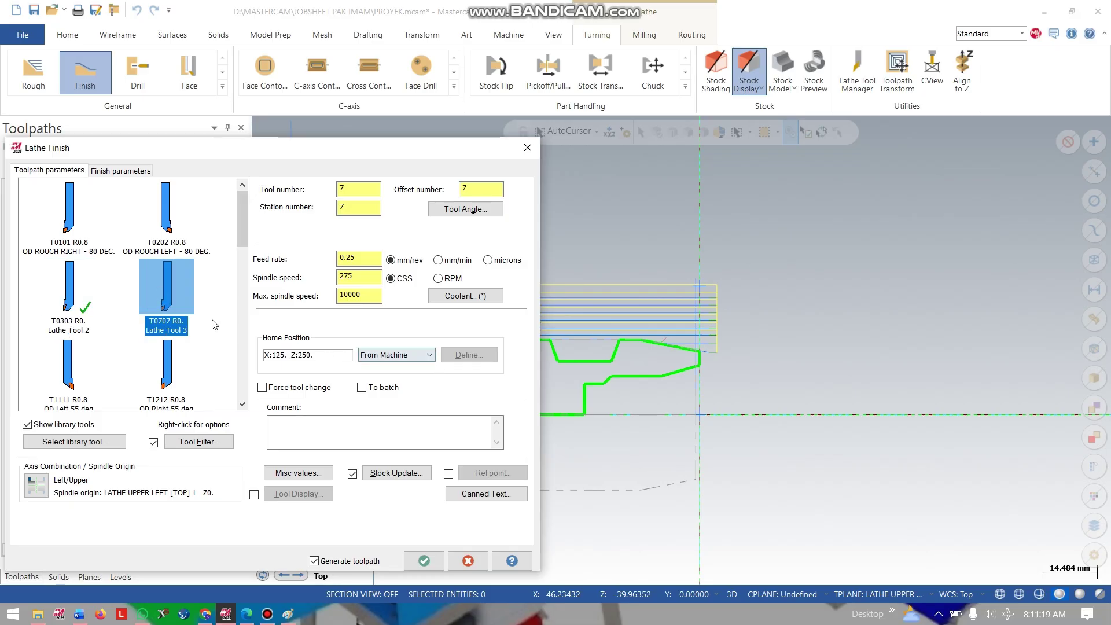
double_click(165, 299)
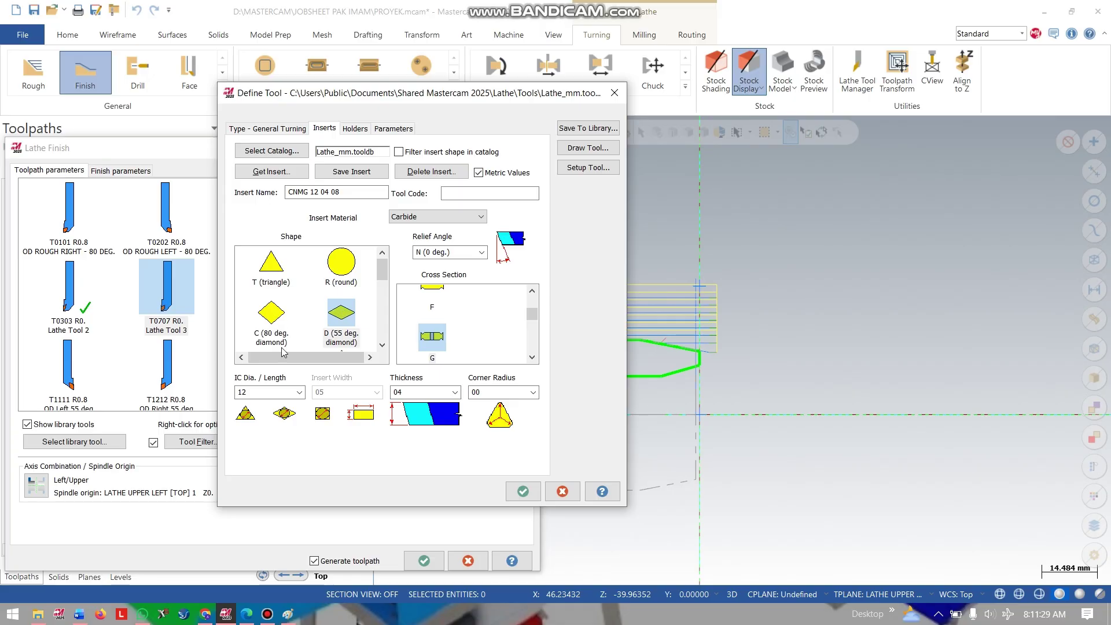
click(519, 490)
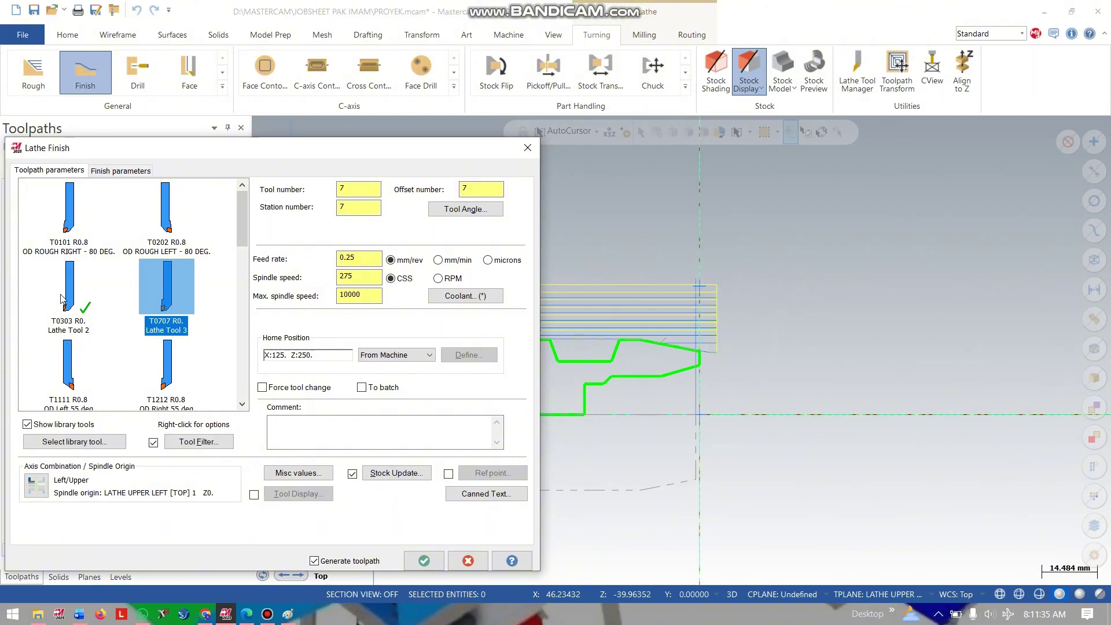
- Use tool T0303 for finishing at 0.1 mm/rev feed, 1000 RPM spindle speed and 5000 maximum spindle speed
click(60, 295)
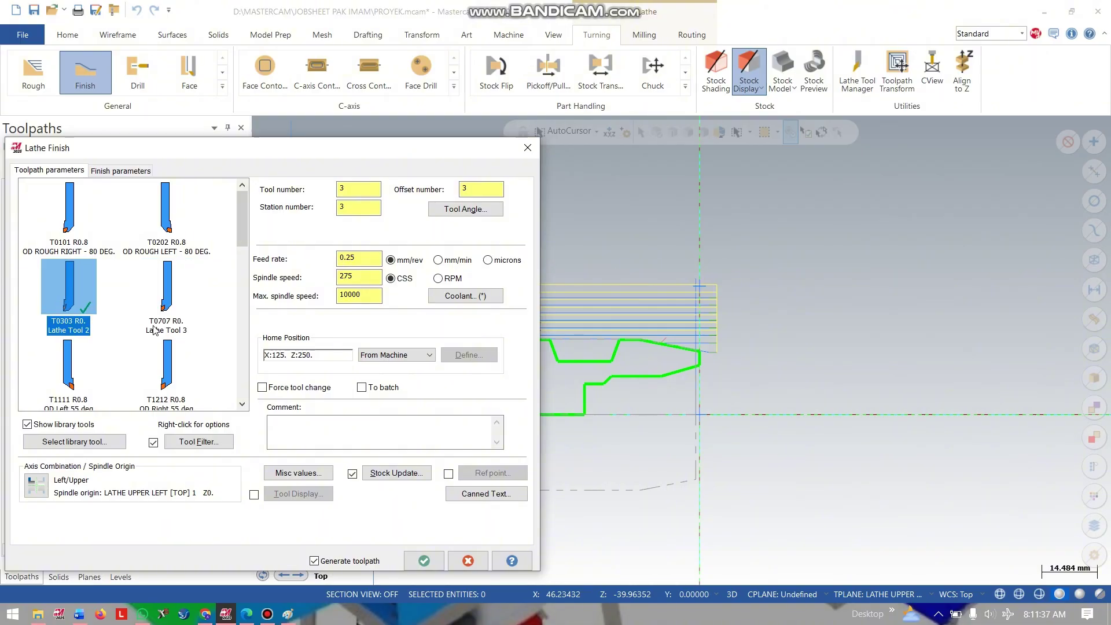
click(385, 354)
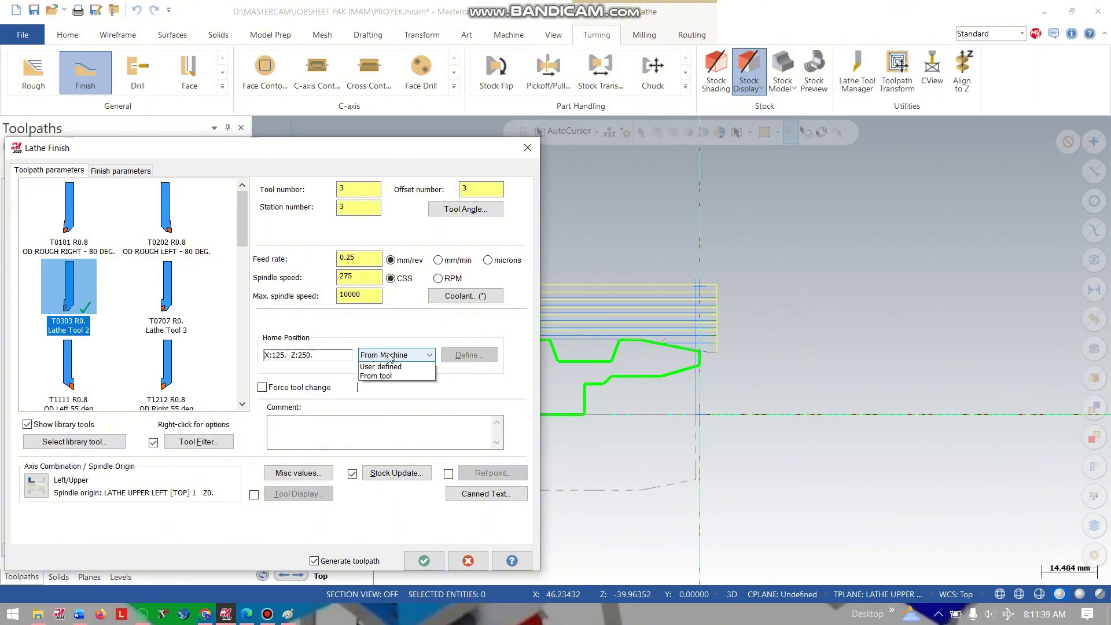
click(391, 363)
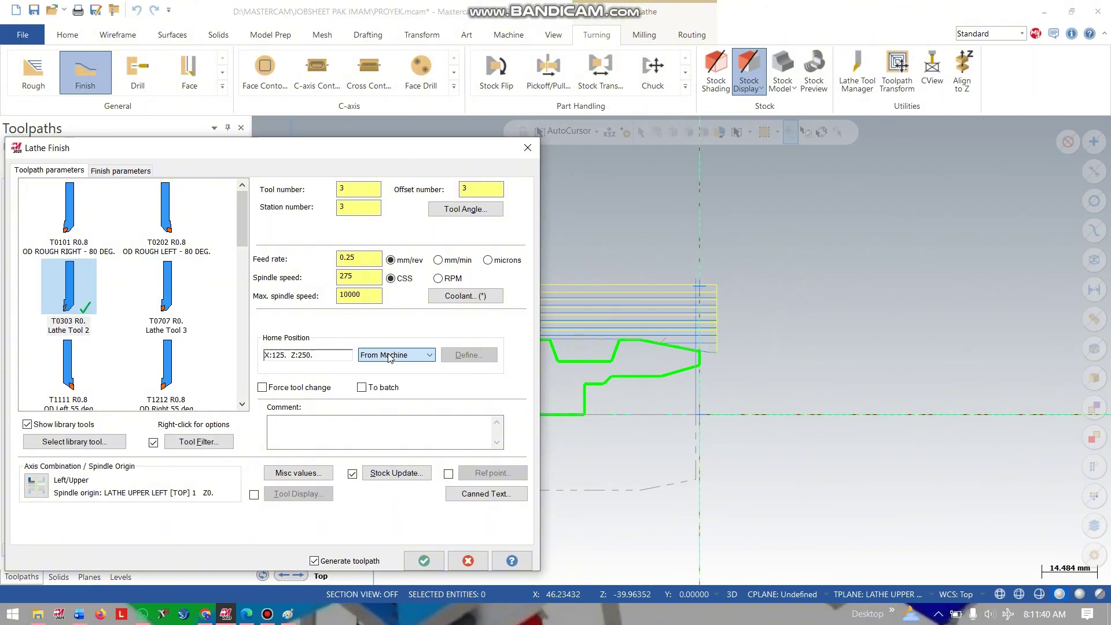
click(438, 278)
click(372, 257)
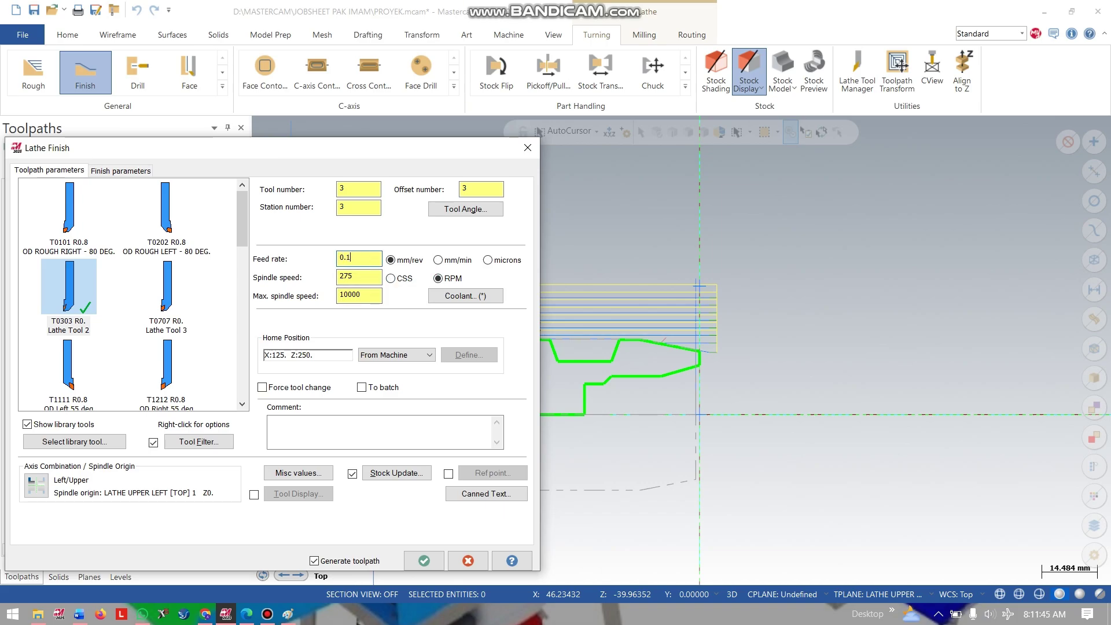
key(Tab)
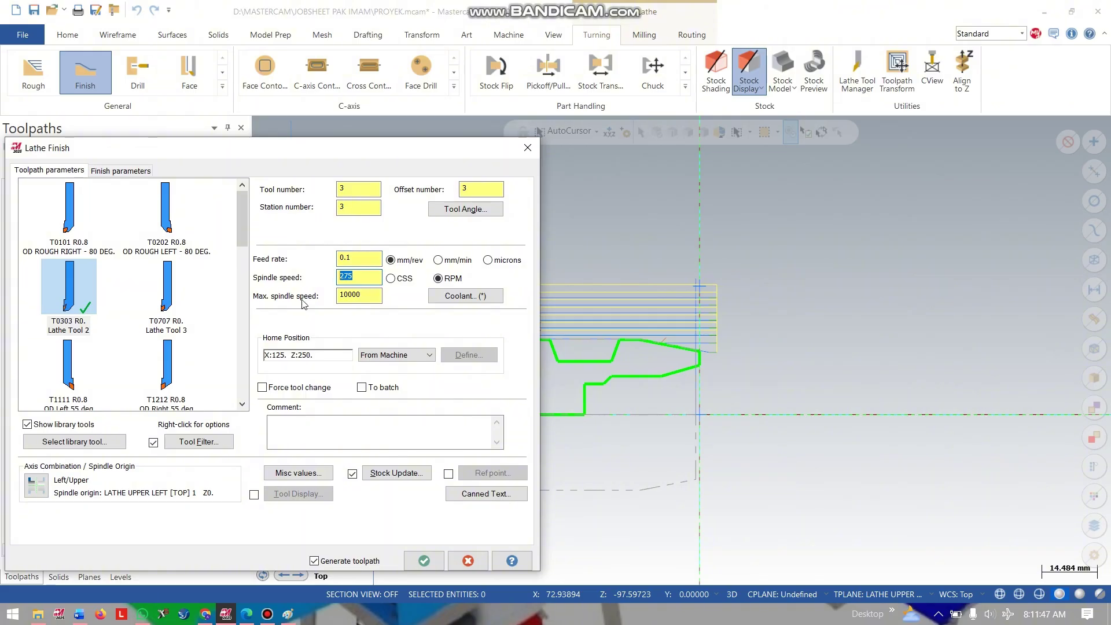
text(1000)
key(Tab)
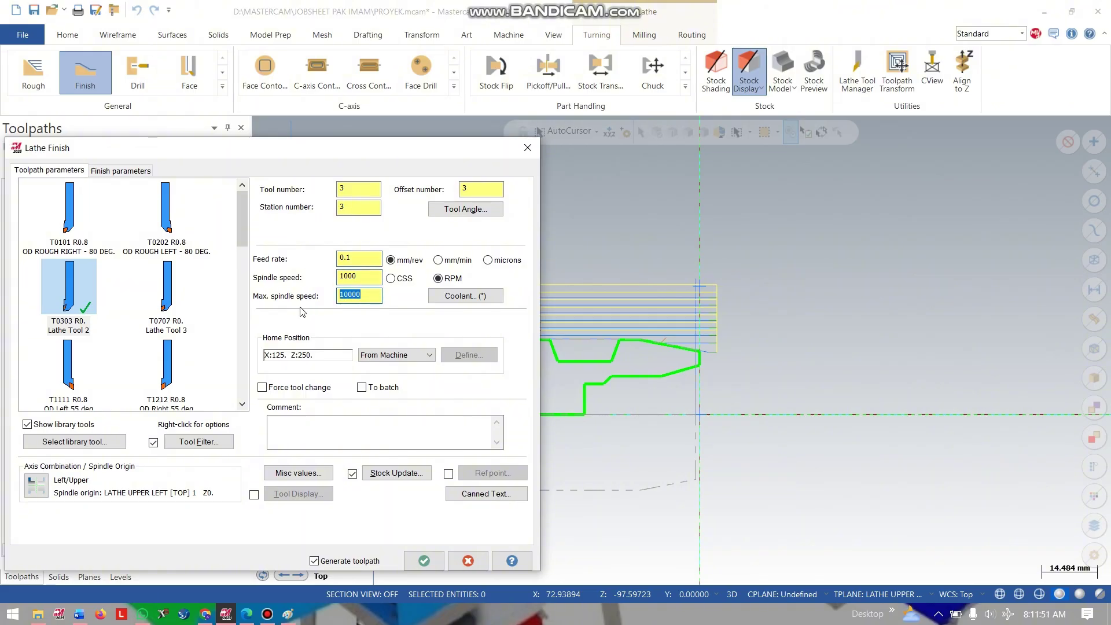
text(5000)
- Set the finish lead-out exit vector angle to -90 degrees and generate the Finish toolpath despite the tool collision
click(117, 171)
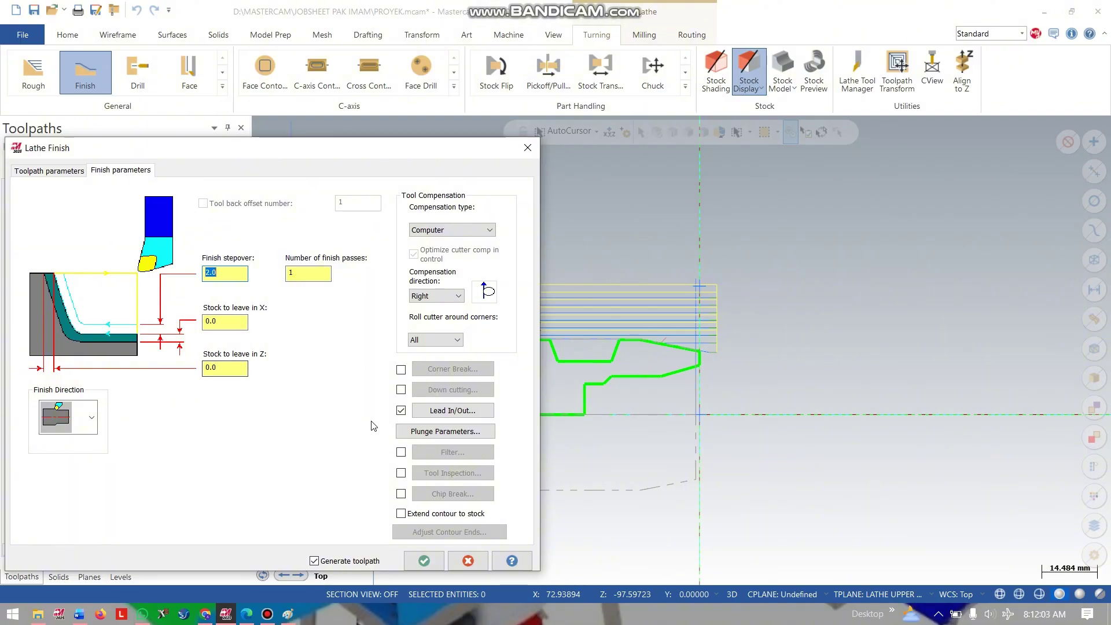
click(452, 410)
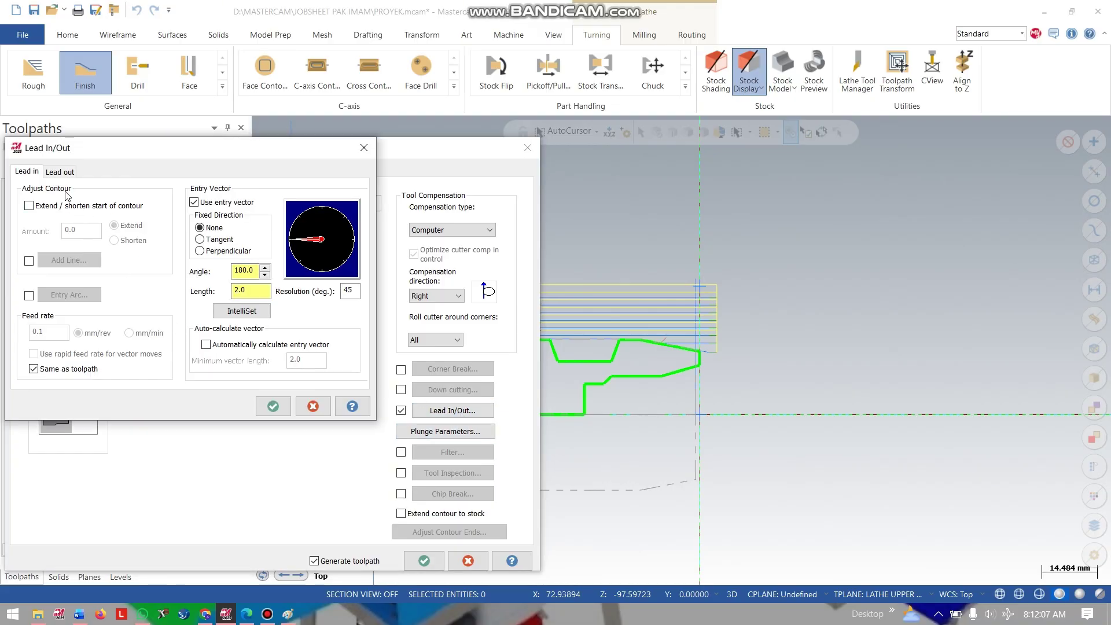
click(61, 171)
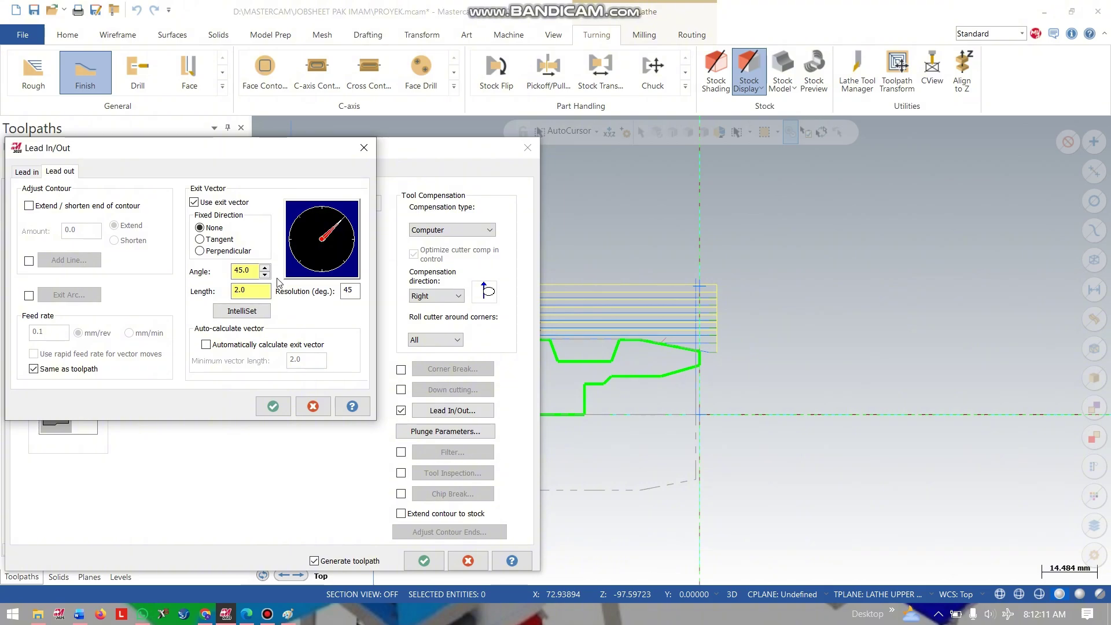
drag(291, 148, 998, 192)
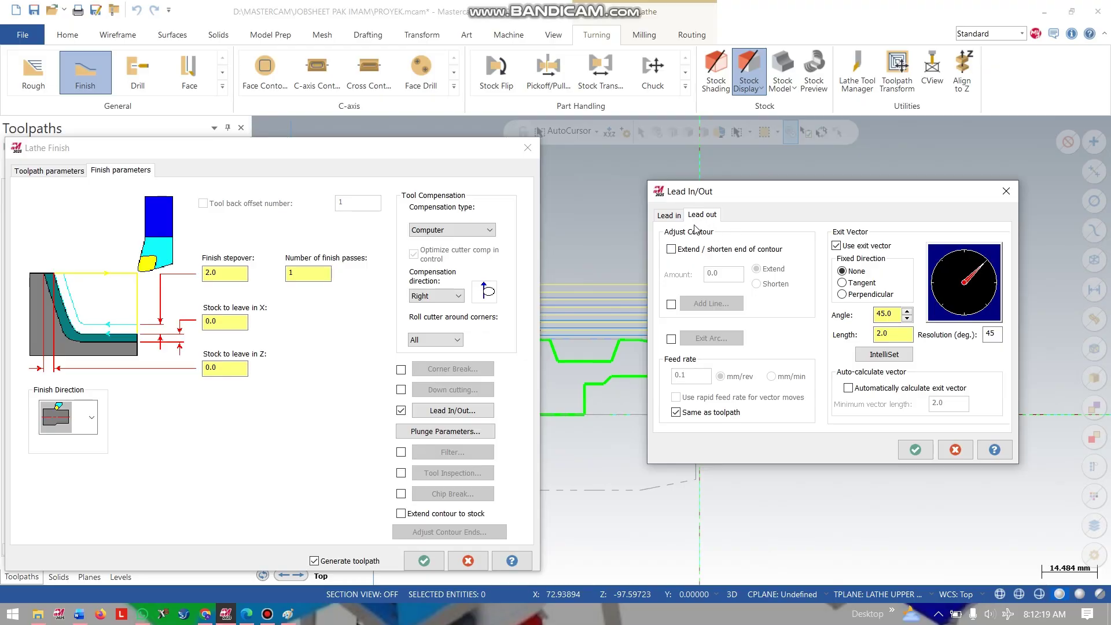
click(907, 318)
click(907, 319)
click(907, 318)
click(915, 450)
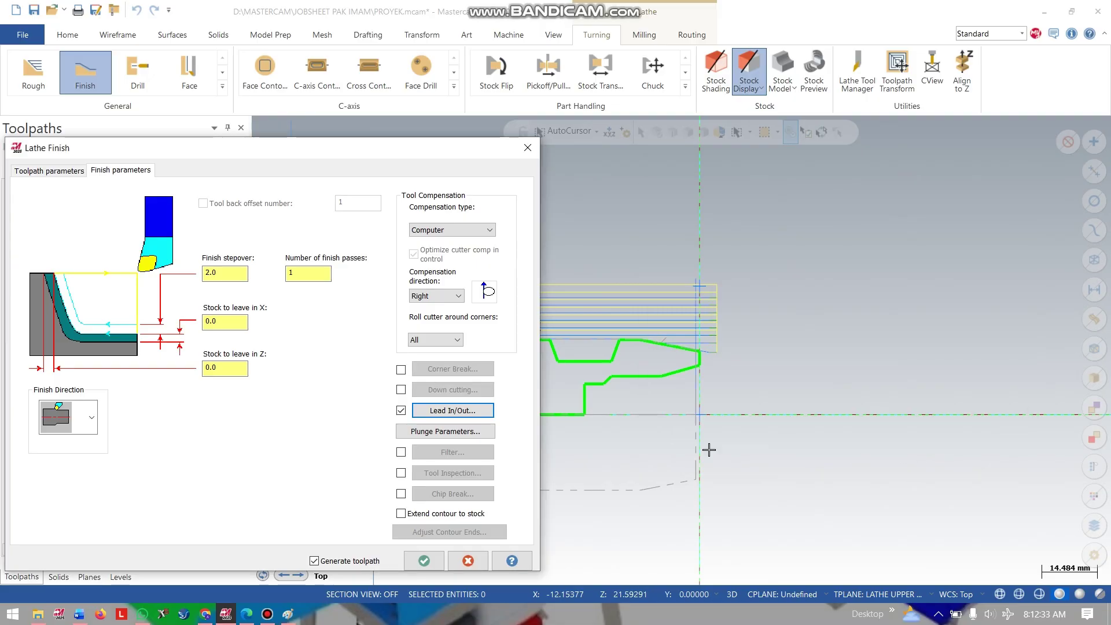
click(425, 561)
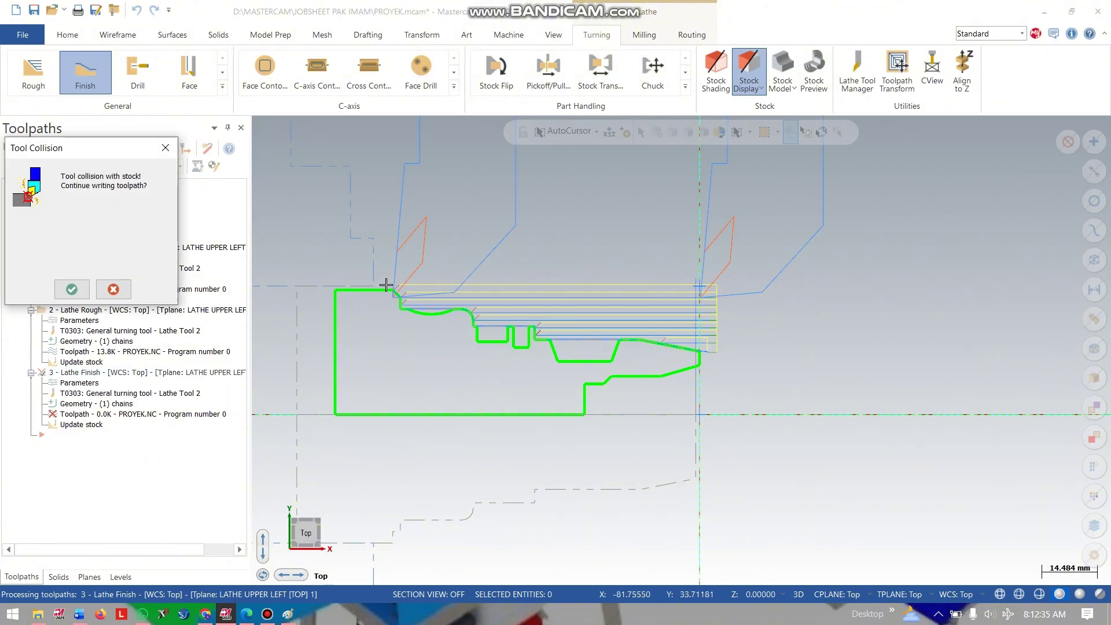
click(71, 289)
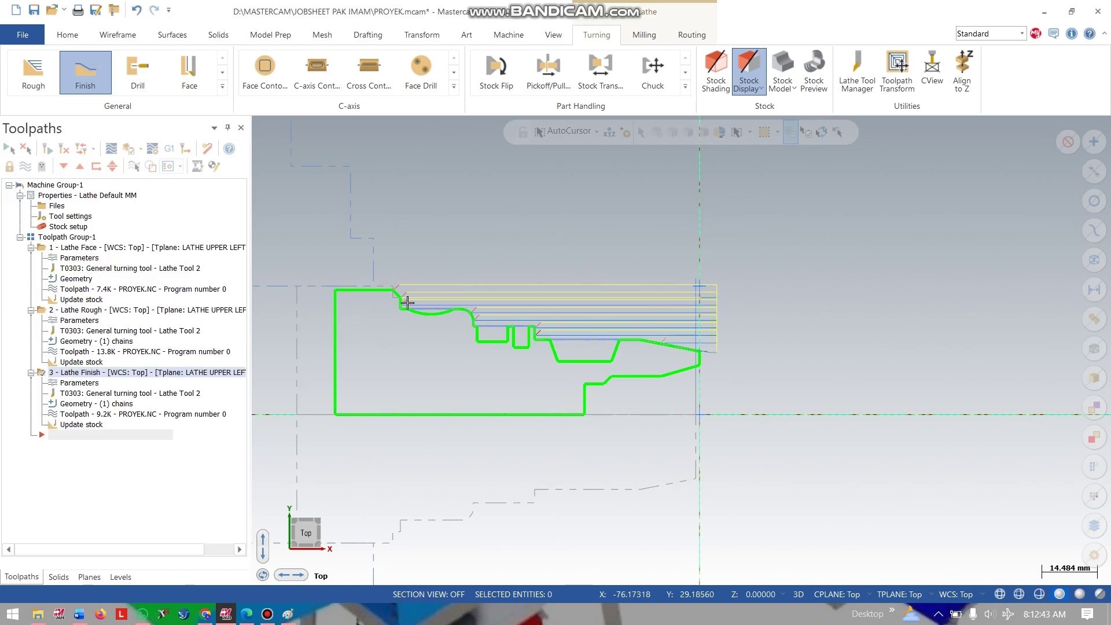
- Change the Finish toolpath's lead-out exit vector angle to 90 degrees and regenerate it
scroll(405, 302, up, 5)
scroll(410, 304, down, 4)
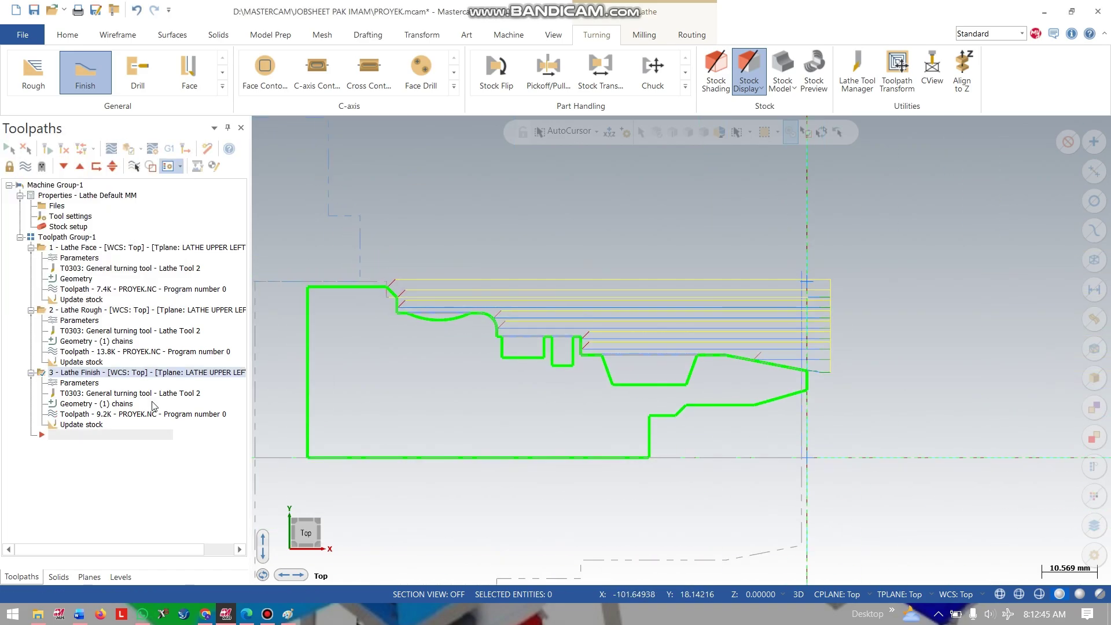
click(83, 384)
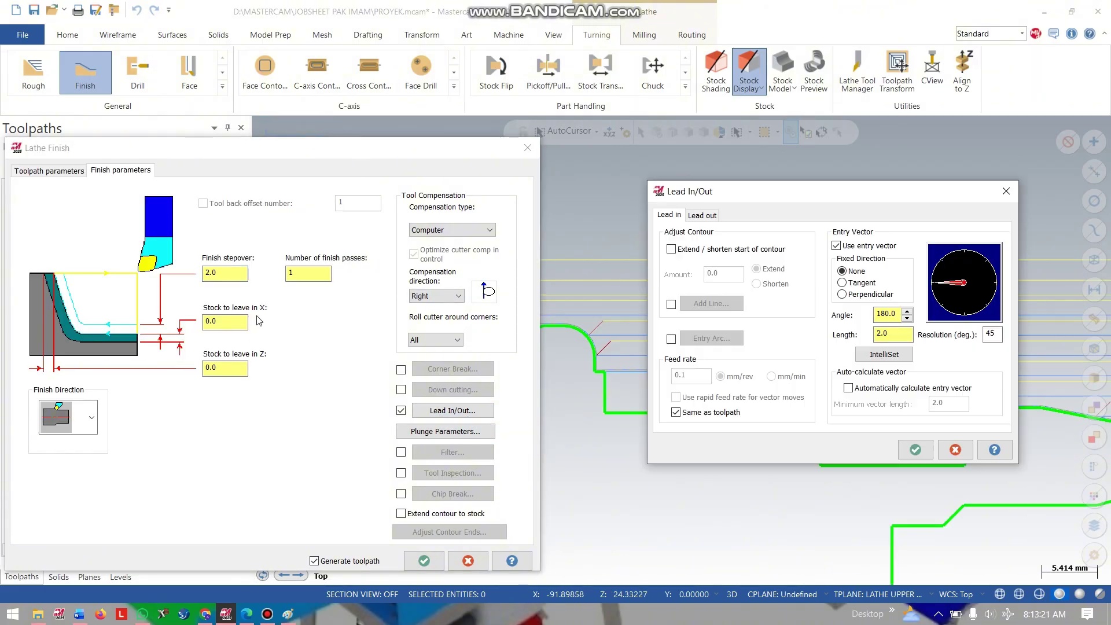
click(702, 216)
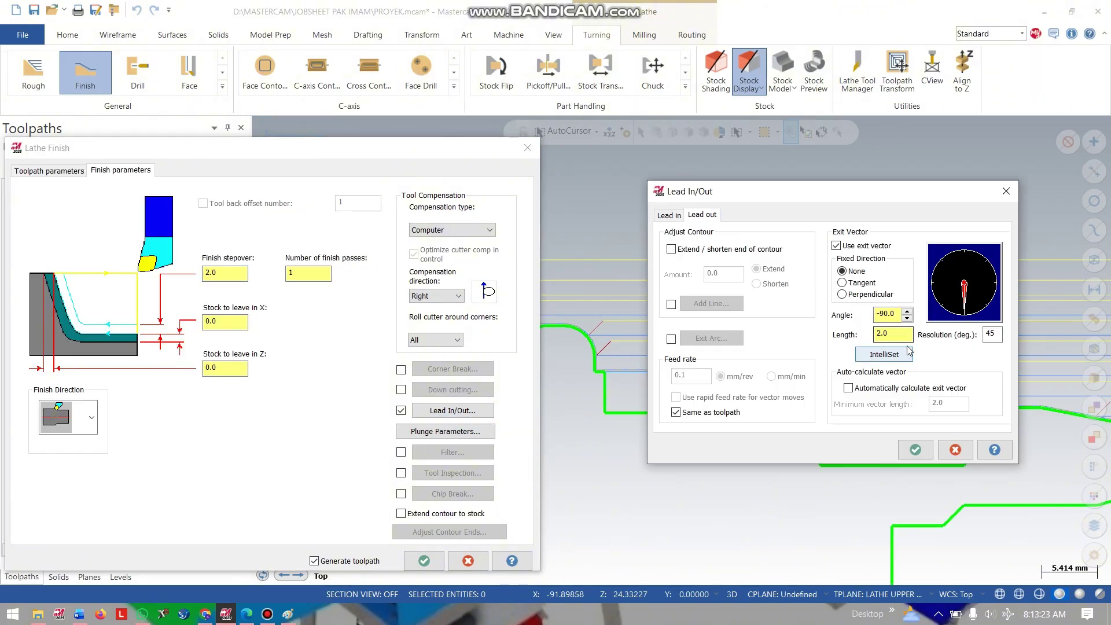
click(908, 311)
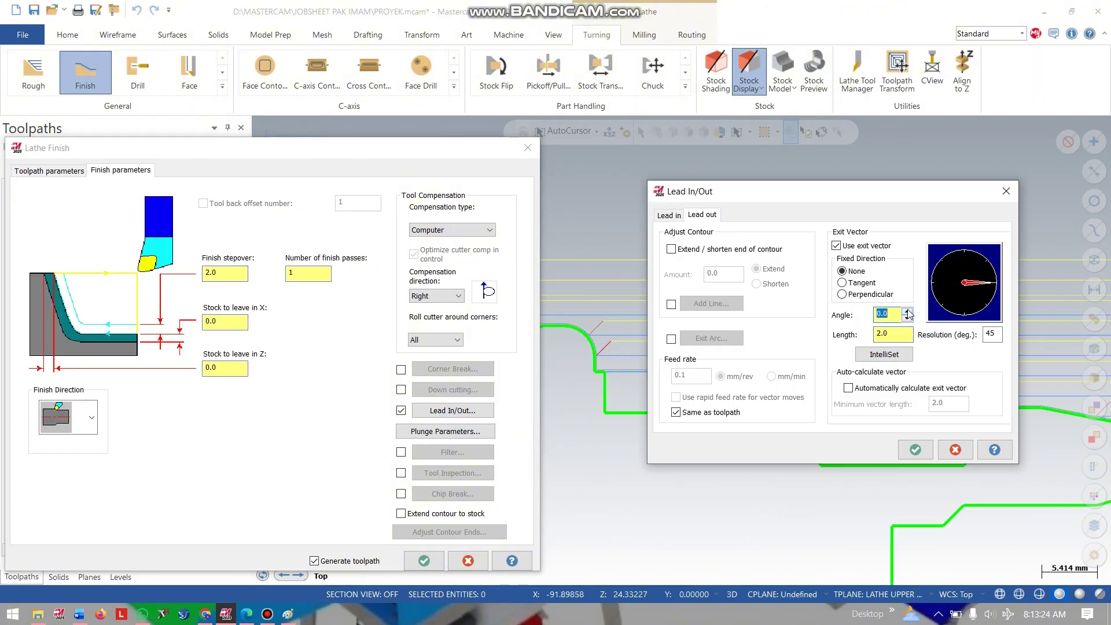
click(915, 450)
click(432, 557)
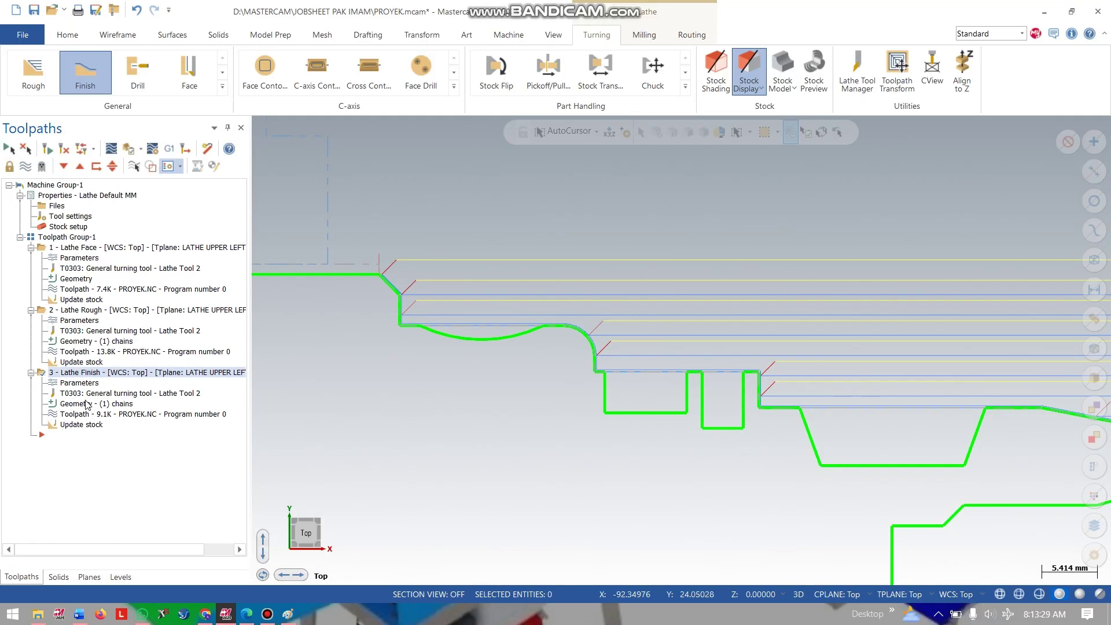
- Check the lead-out settings of the Finish toolpath and accept them as they are
click(79, 383)
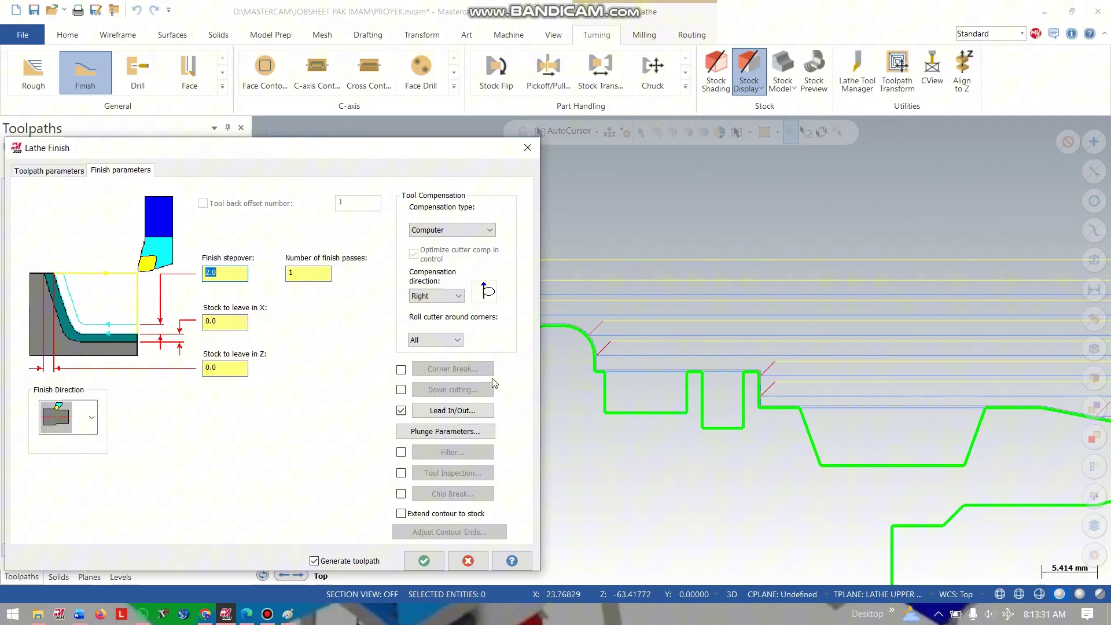
click(452, 410)
click(702, 215)
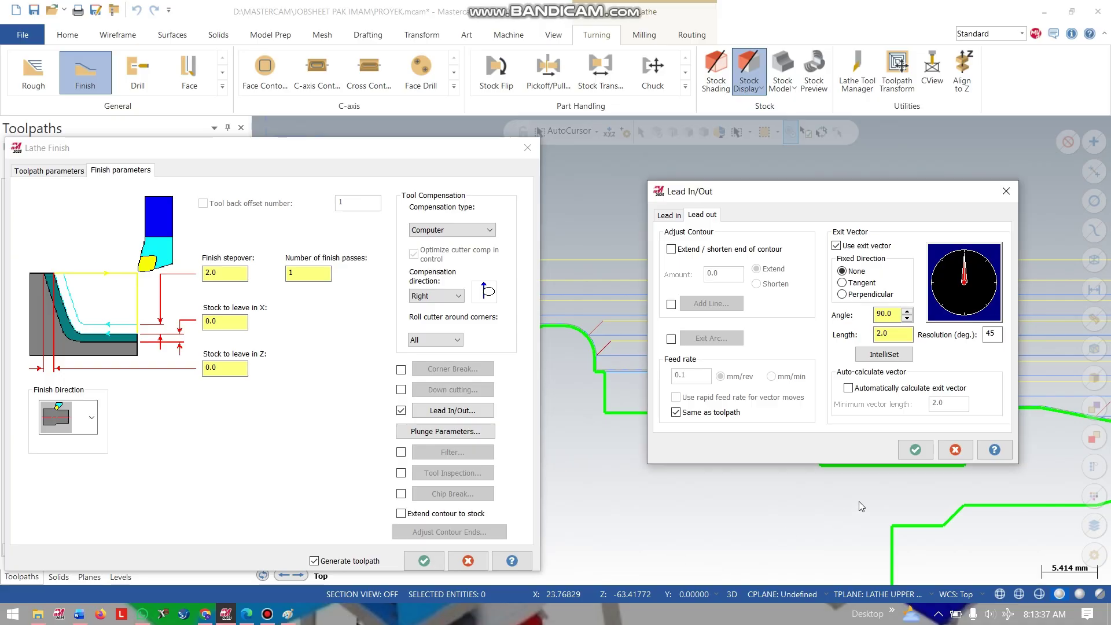
key(Return)
click(437, 558)
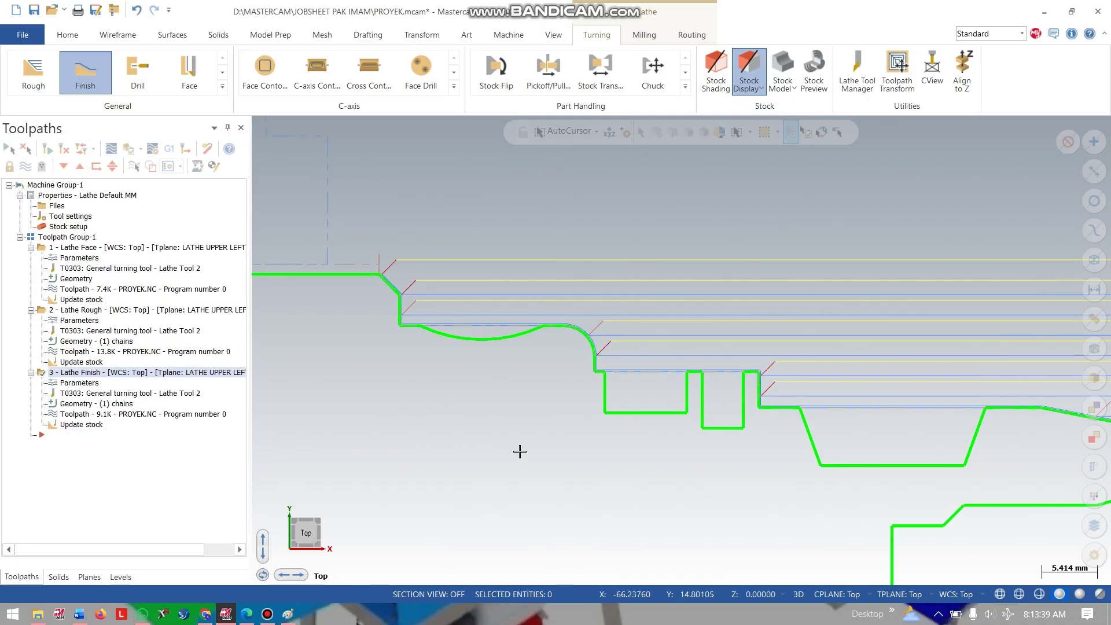
- Start a second Finish toolpath chained on the concave arc of the outer profile
scroll(515, 448, down, 3)
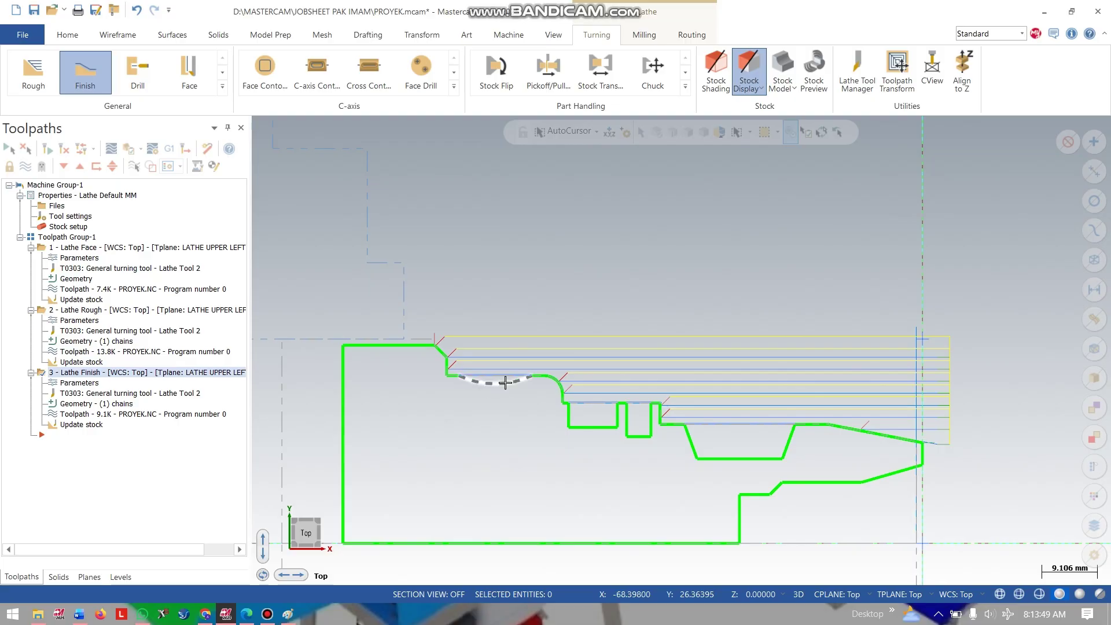
click(90, 73)
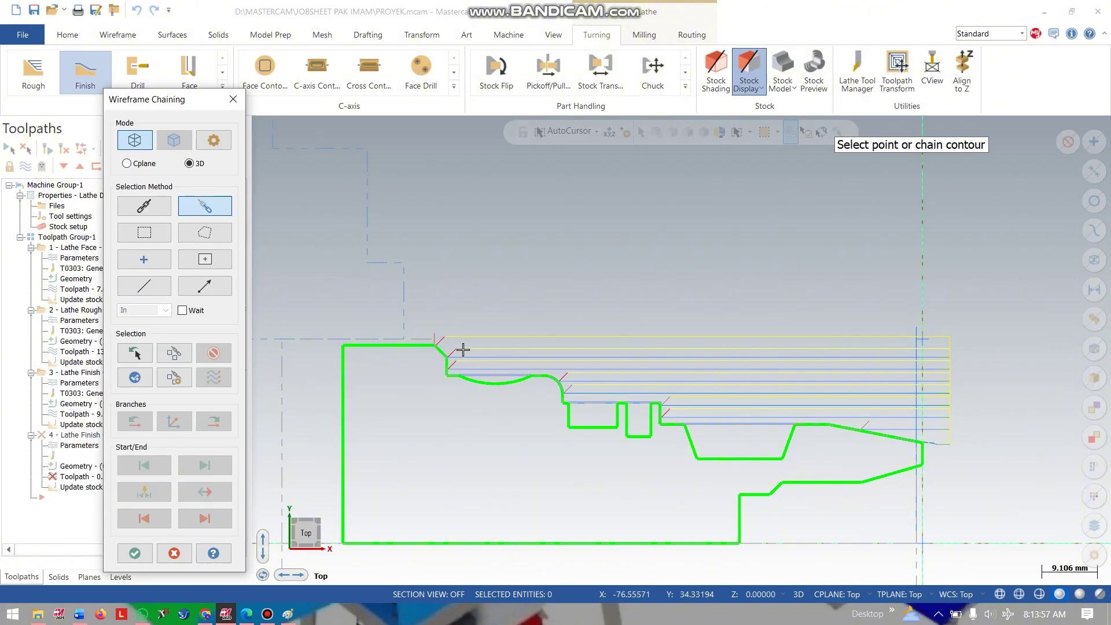
click(518, 380)
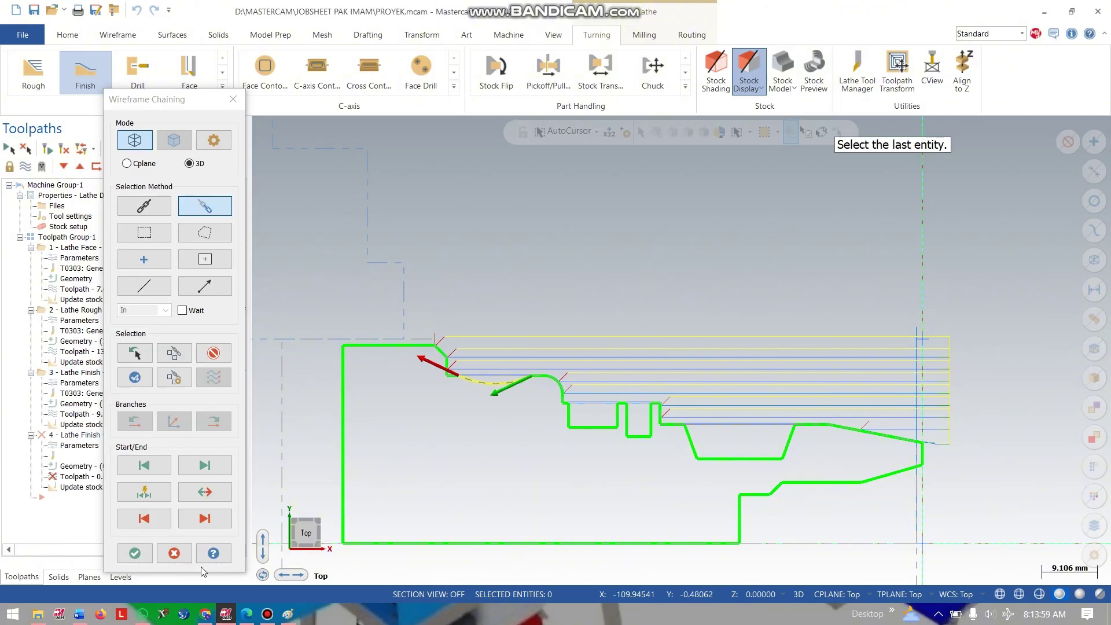
click(135, 553)
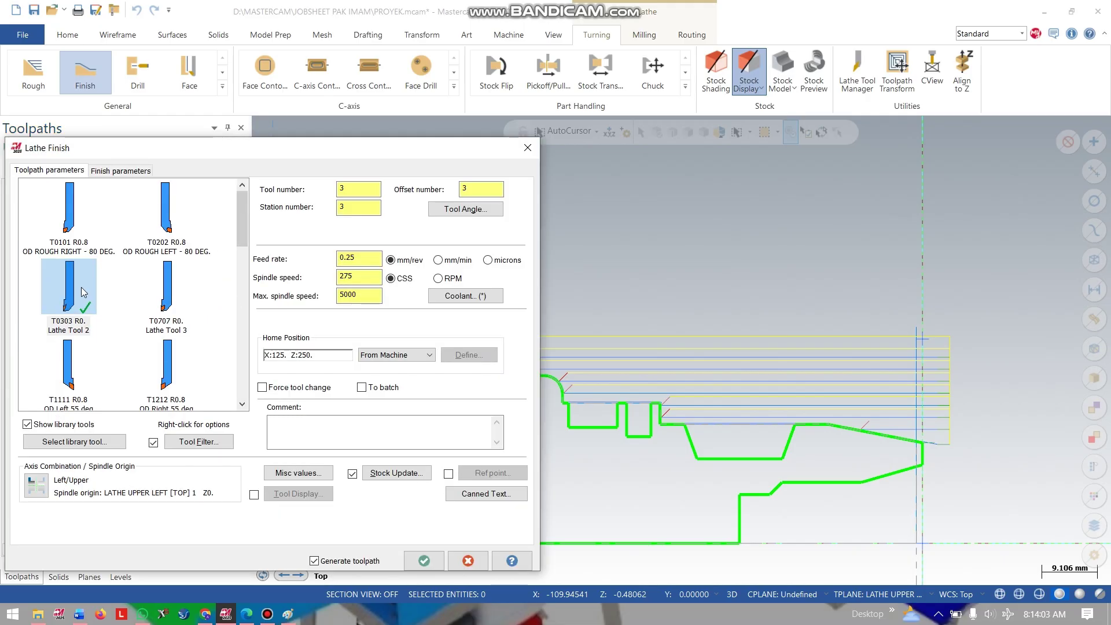
- Set the arc Finish toolpath's feed rate to 0.1 mm/rev and its spindle speed to 1000 RPM
click(439, 279)
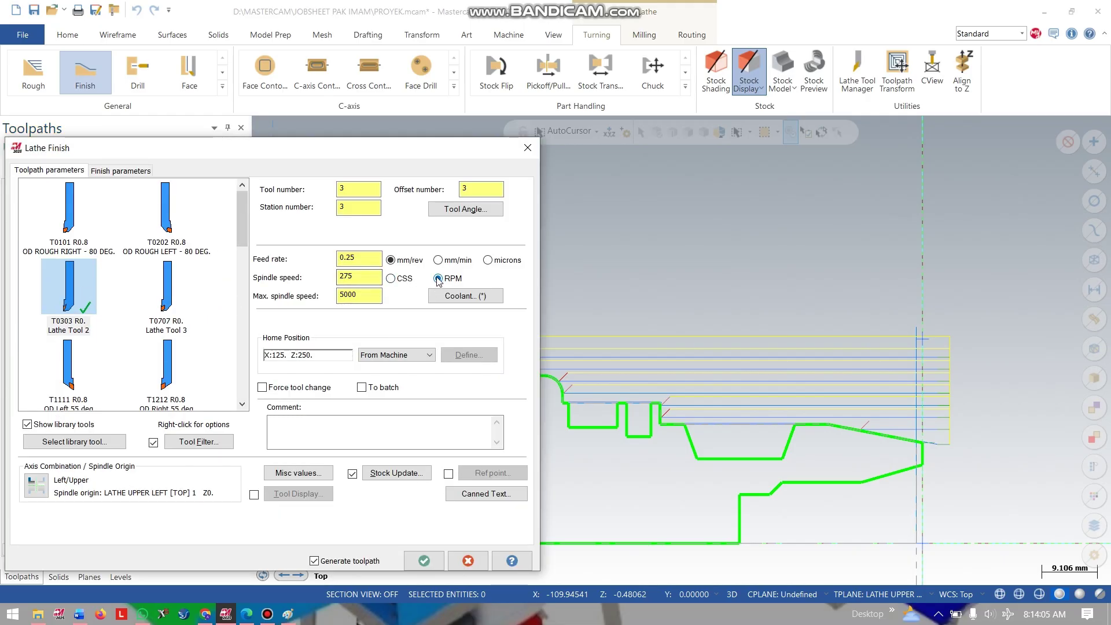
double_click(354, 258)
text(0.2)
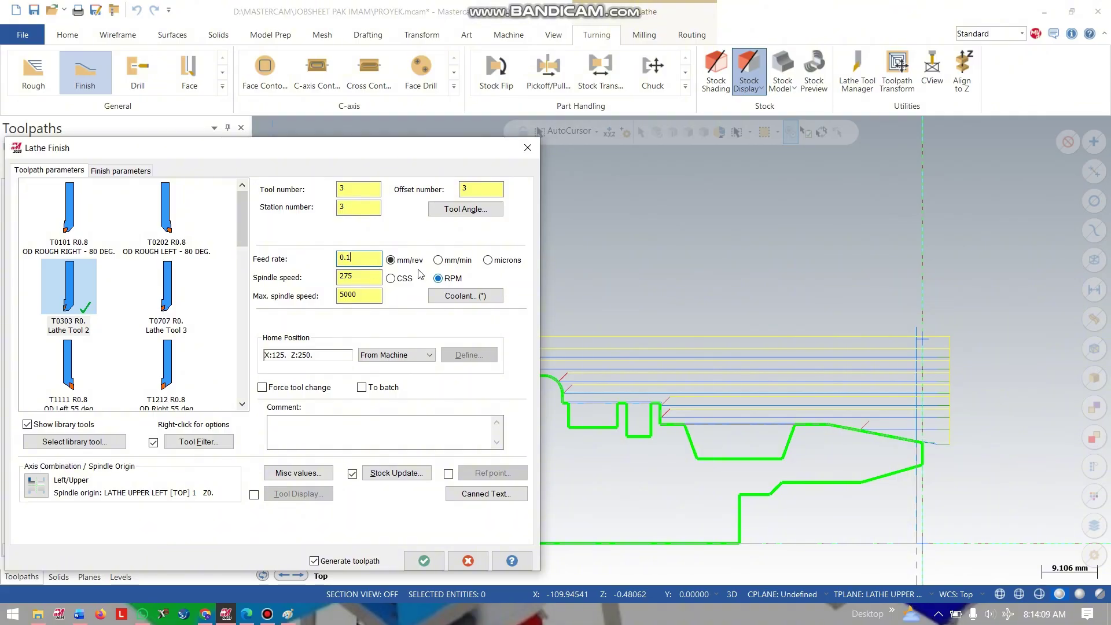
key(Tab)
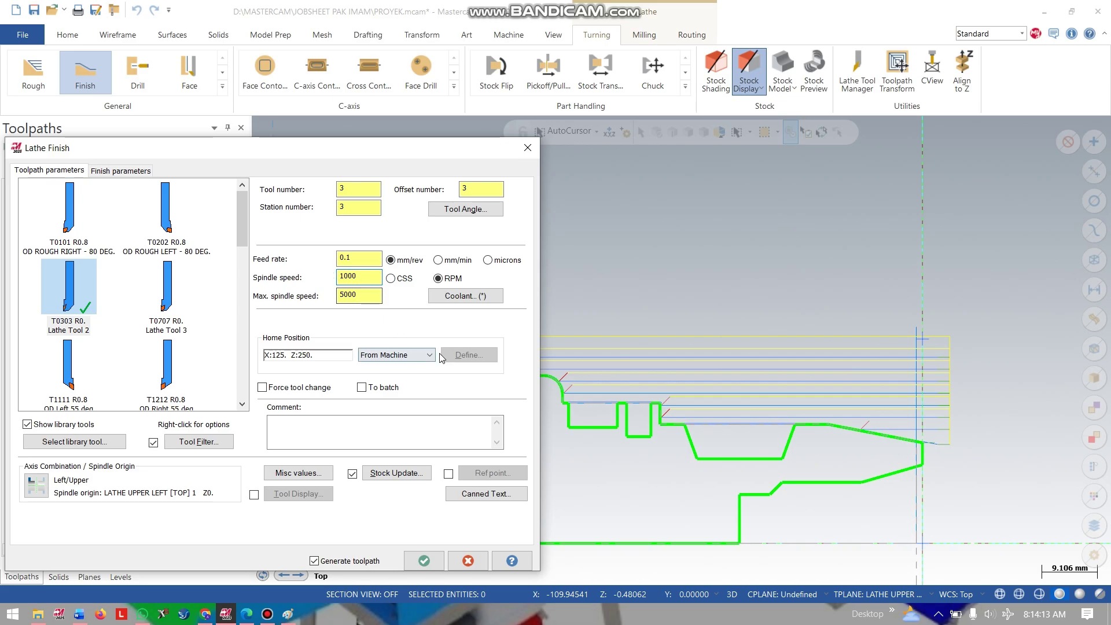
- Allow plunging in both directions in the Finish toolpath's plunge cut parameters
click(118, 170)
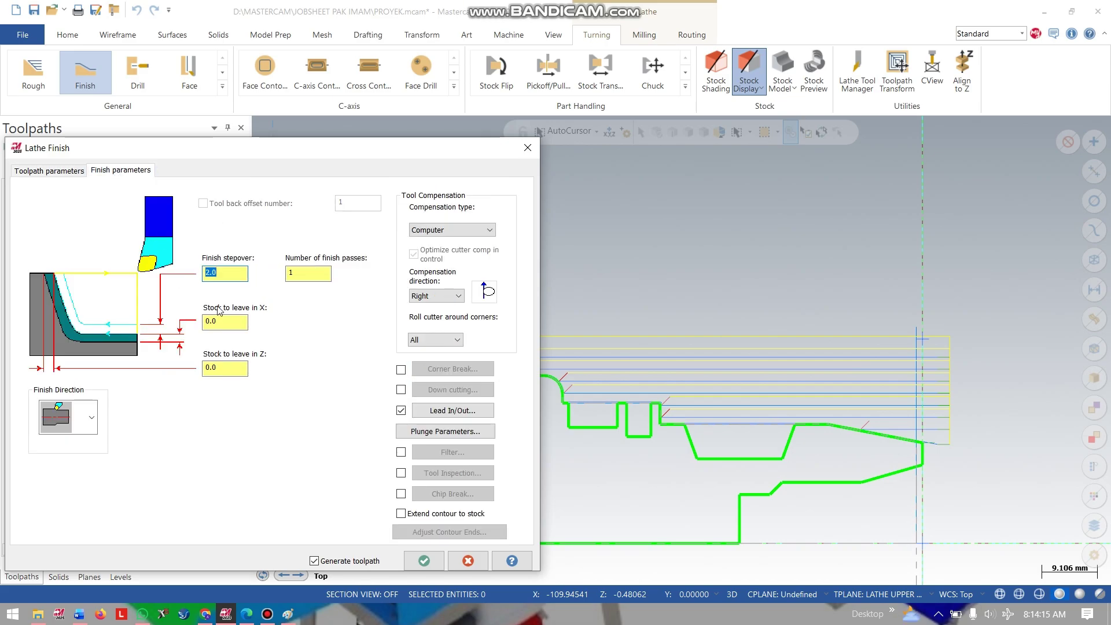
click(427, 431)
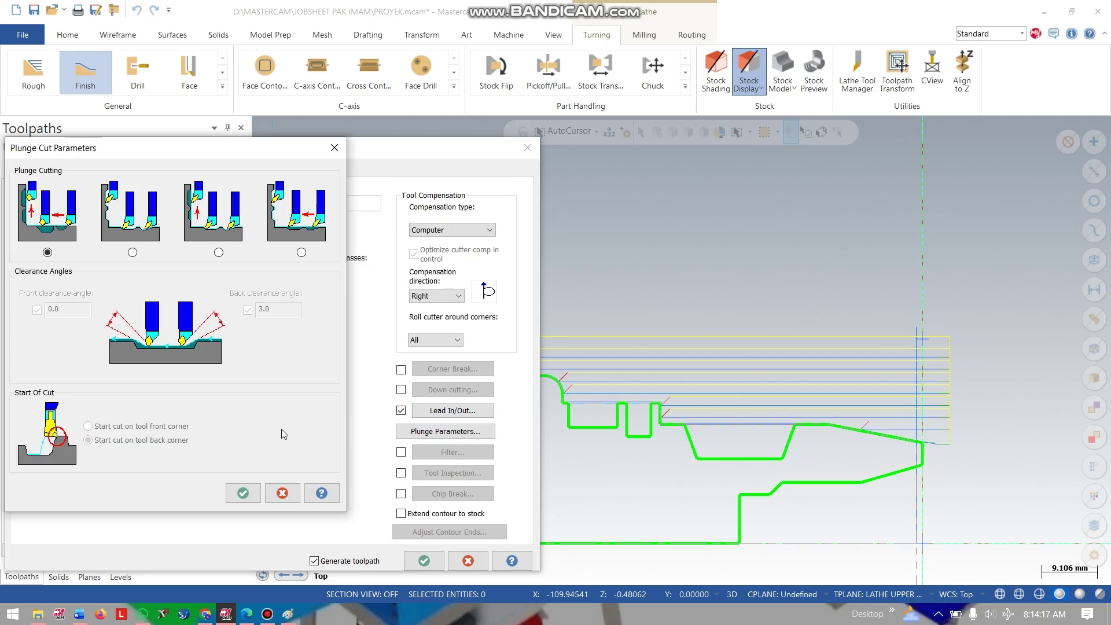
click(132, 253)
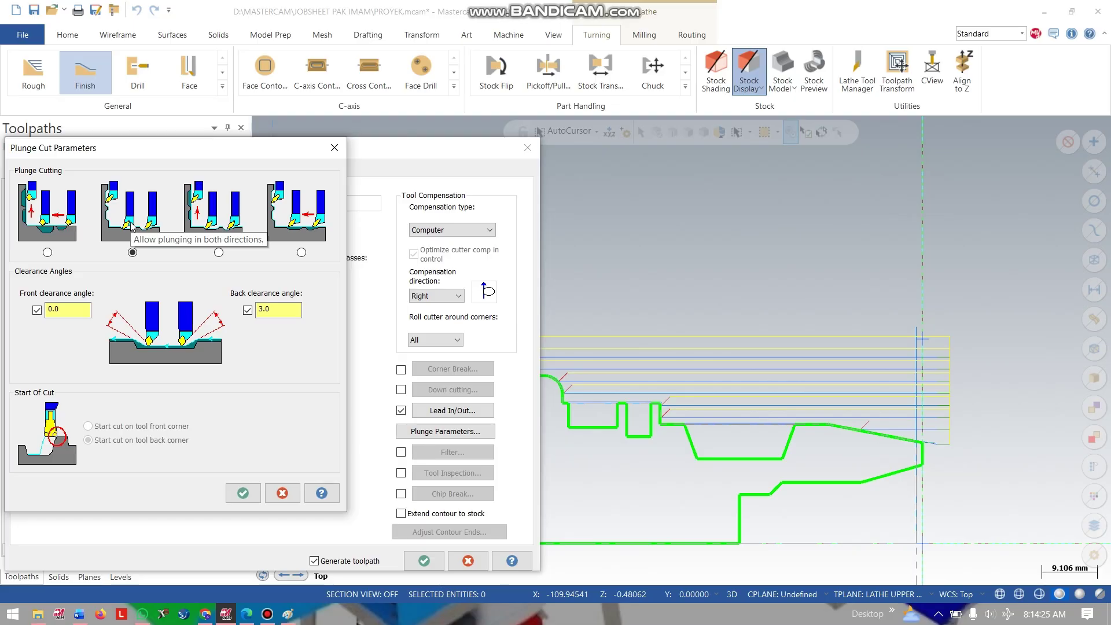
click(243, 495)
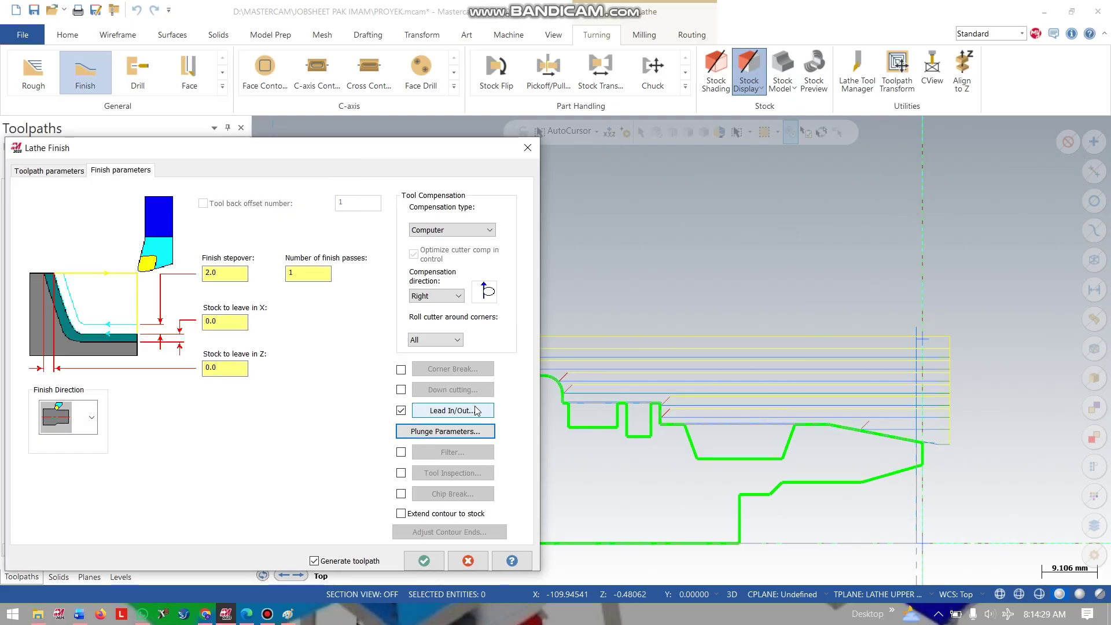
- Set the Finish toolpath's lead-in entry vector angle to 90 degrees
click(475, 409)
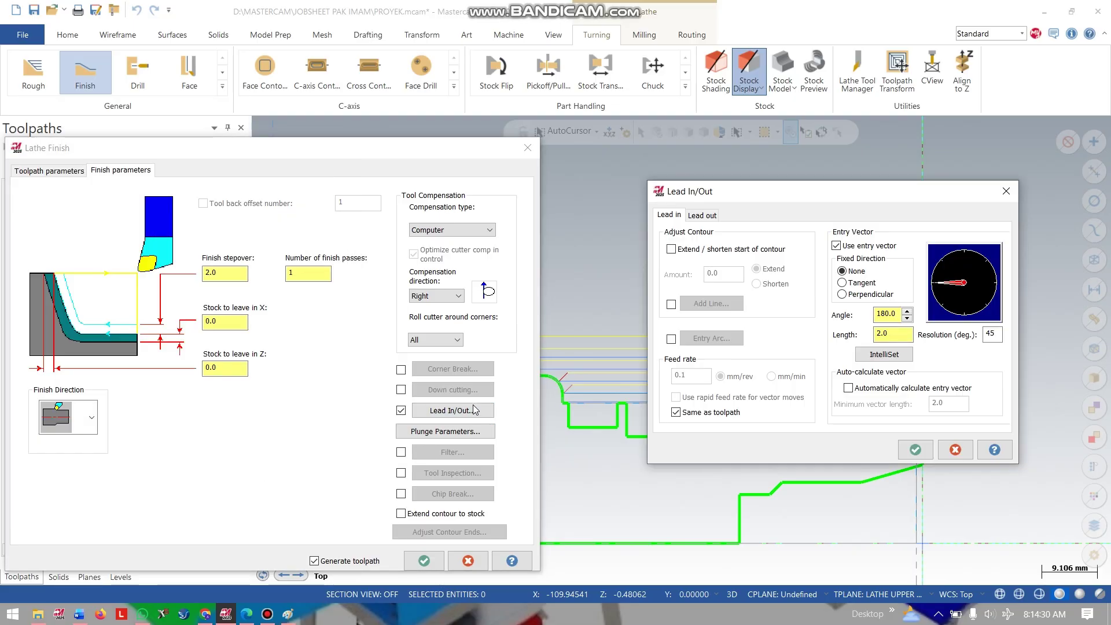
click(707, 217)
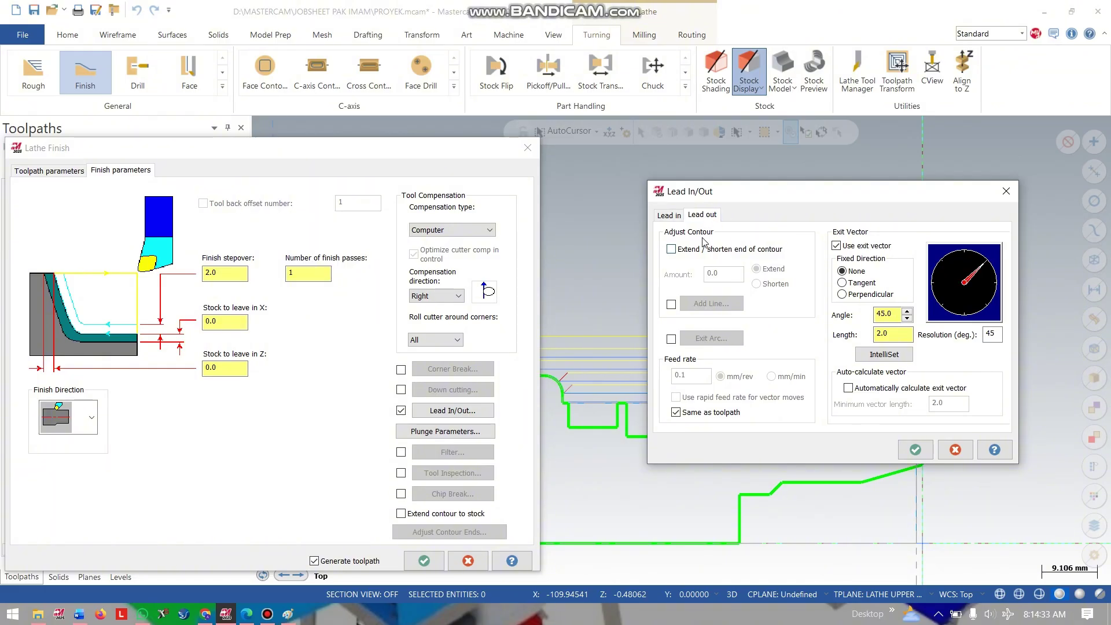
click(675, 217)
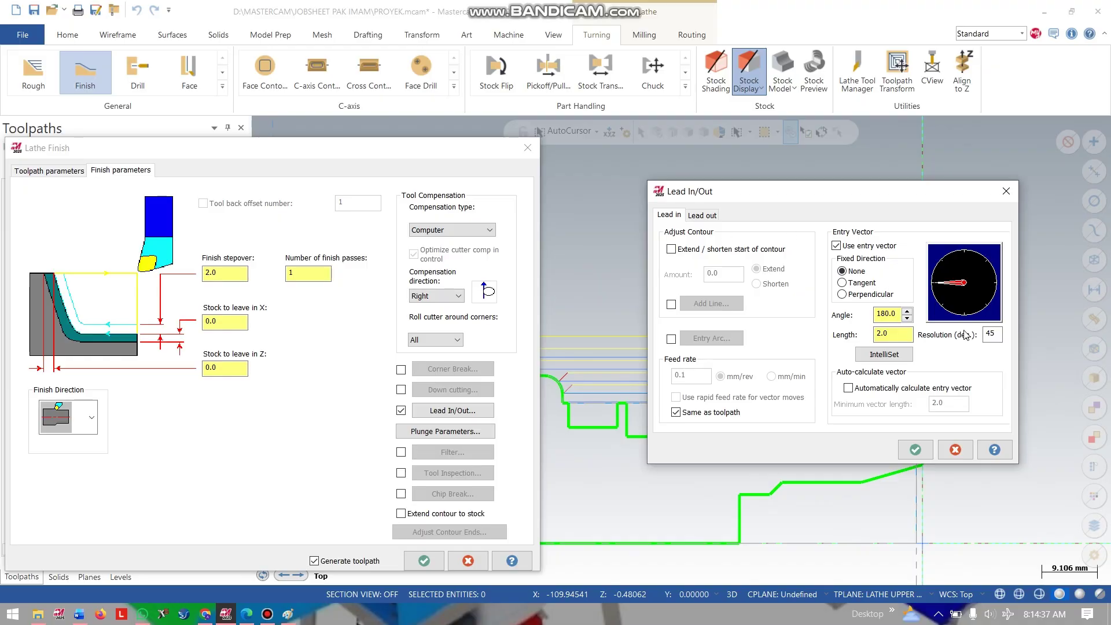
click(906, 313)
click(907, 319)
click(907, 319)
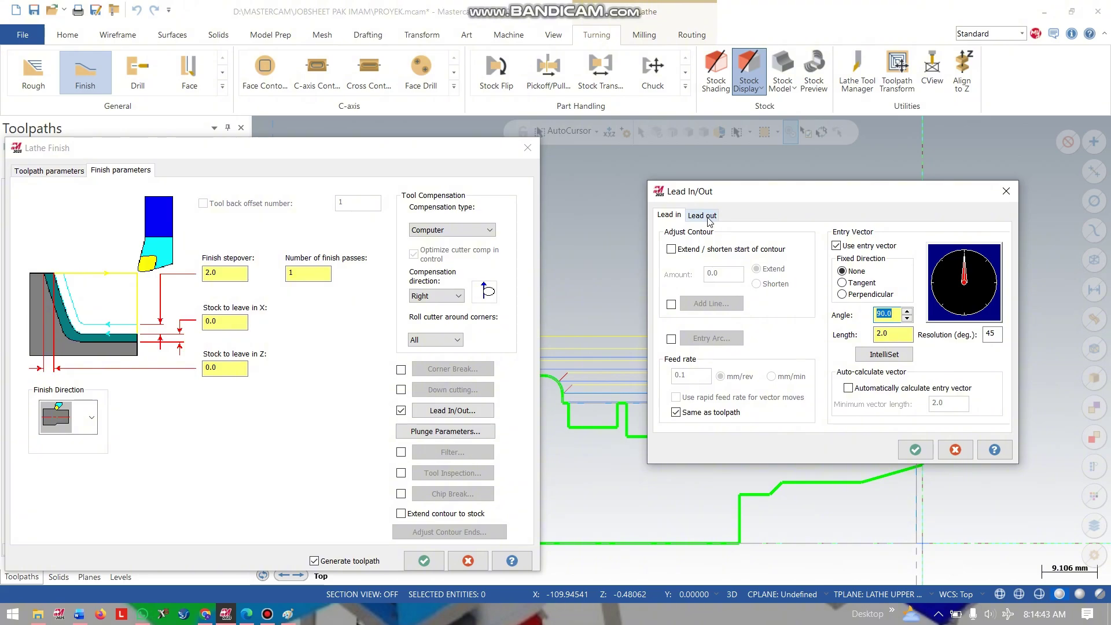
- Set the lead-out exit vector angle to 90 degrees and generate the concave arc's Finish toolpath
click(702, 215)
click(906, 319)
click(907, 320)
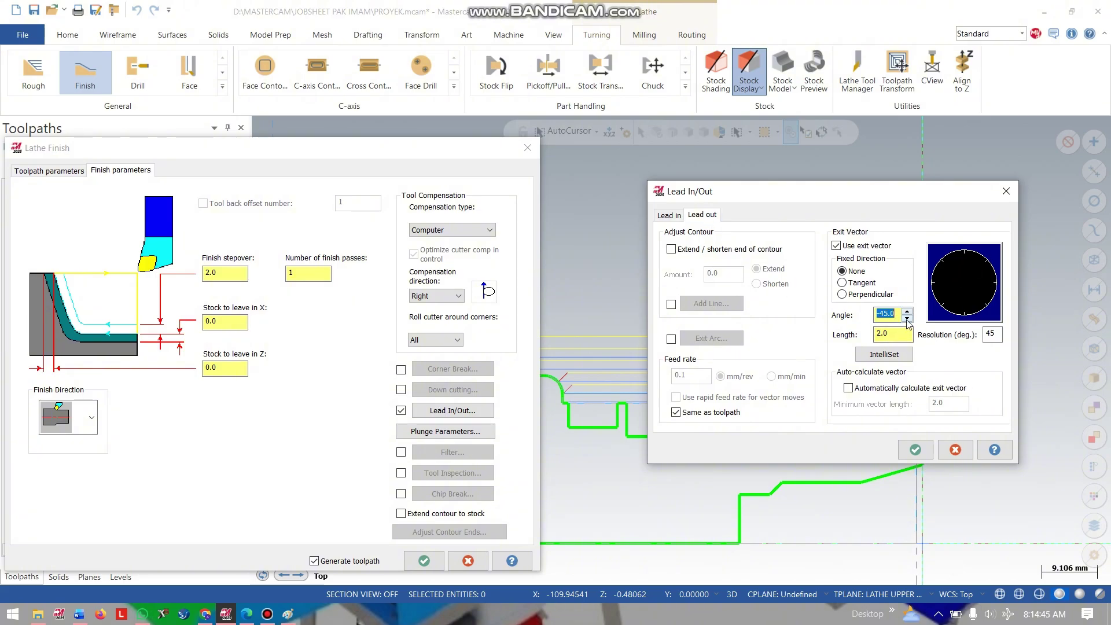
click(915, 449)
click(423, 561)
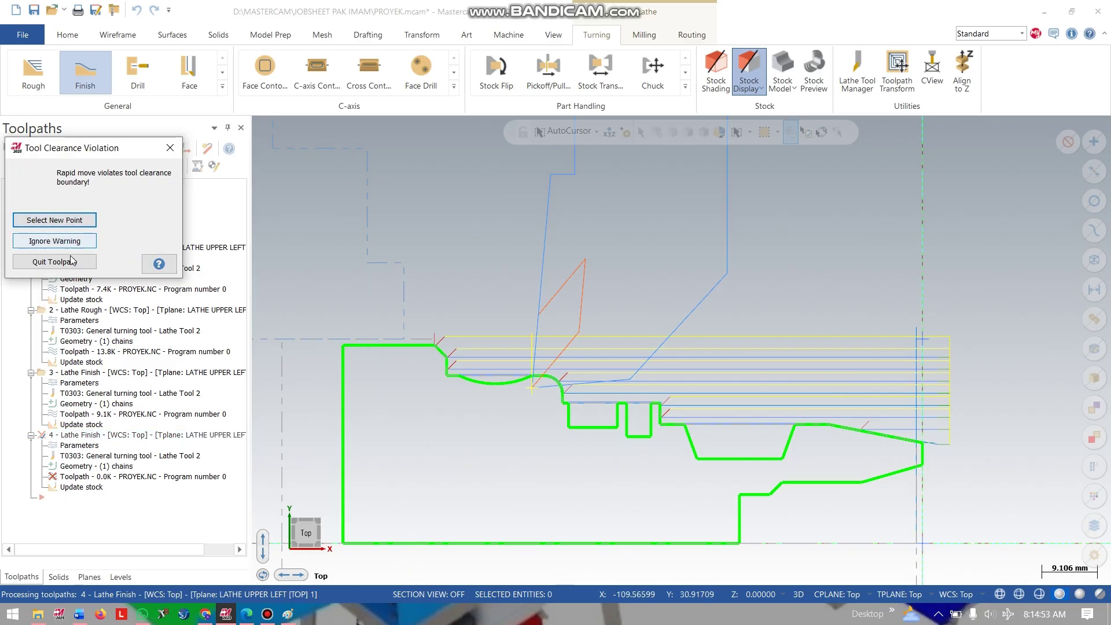
- Choose new rapid positions for the tool clearance violation and finish generating the concave arc's Finish toolpath
click(60, 223)
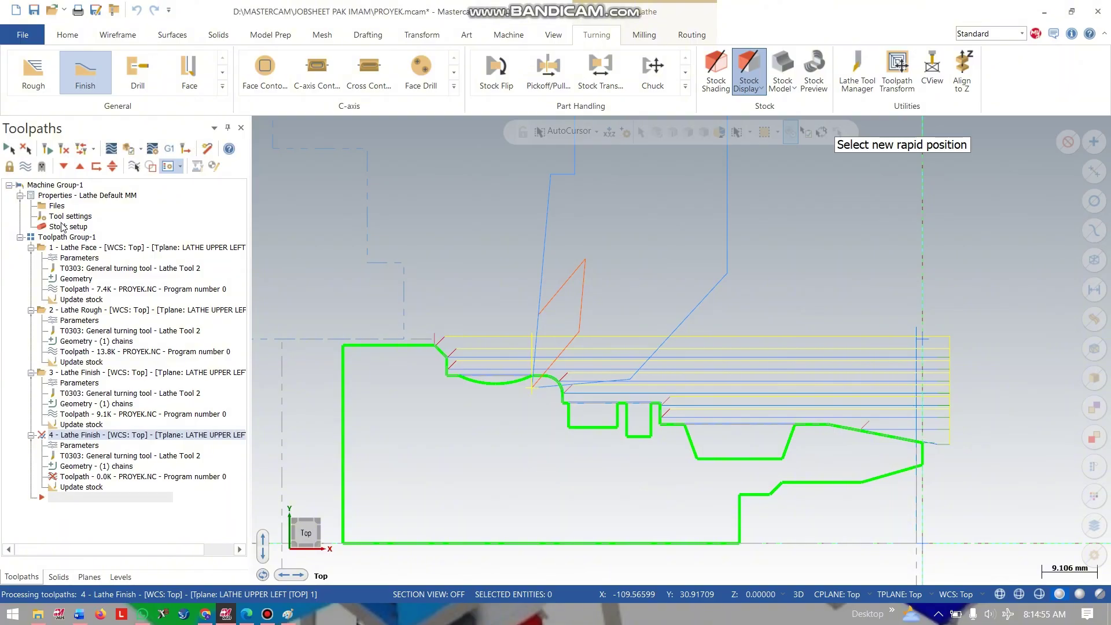
click(94, 449)
click(666, 350)
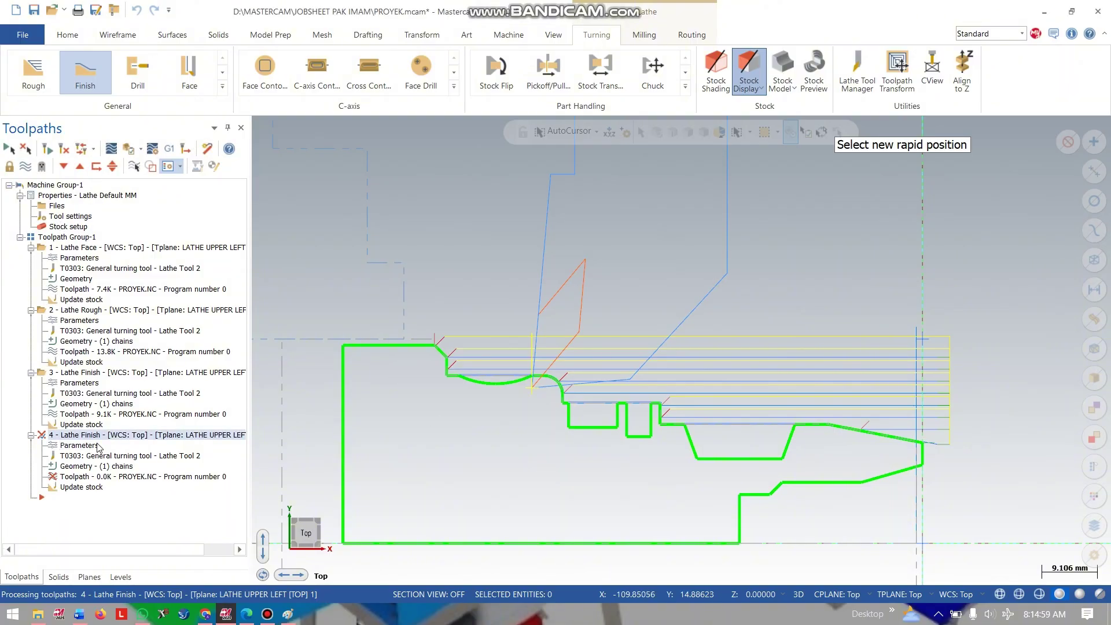
click(94, 446)
click(656, 357)
click(462, 397)
click(73, 288)
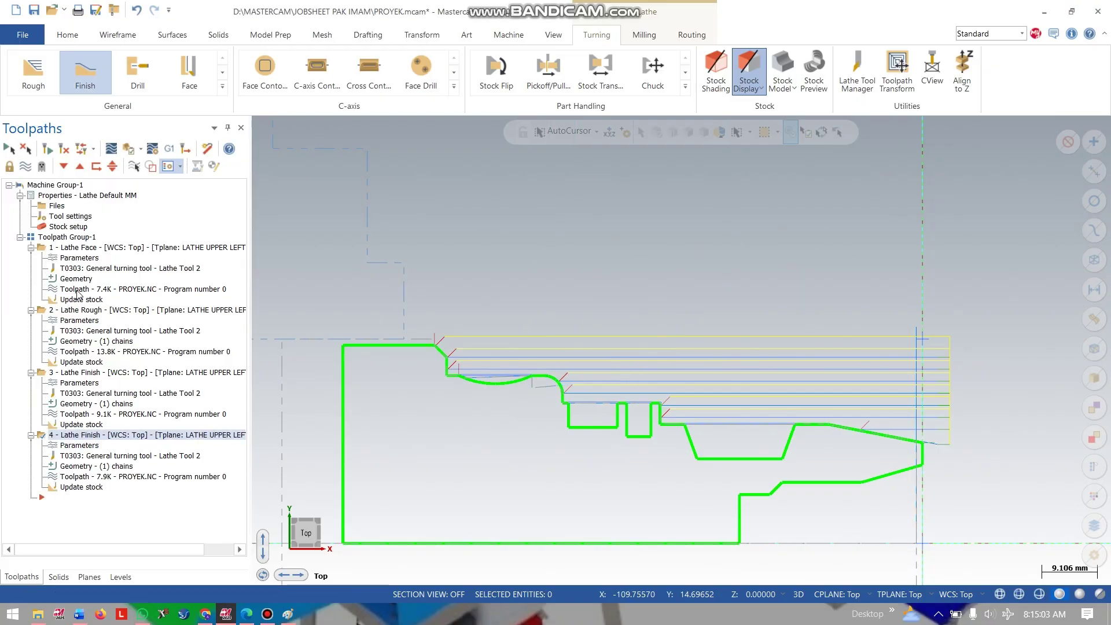
- Reopen the arc Finish toolpath's parameters and set the lead-in entry vector angle to -135 degrees
click(85, 447)
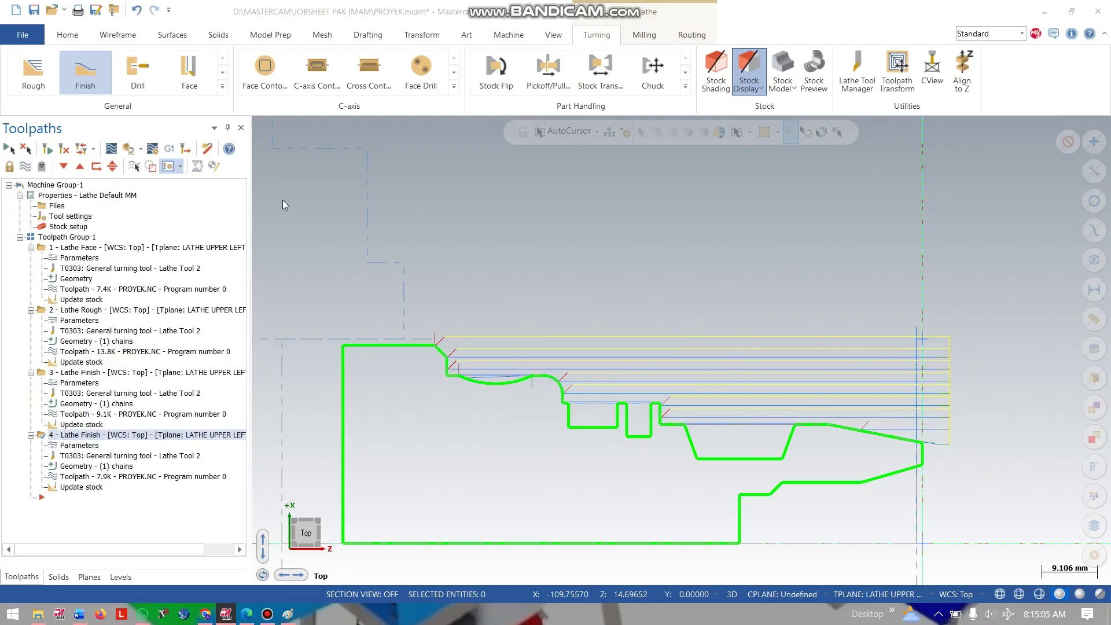
click(453, 411)
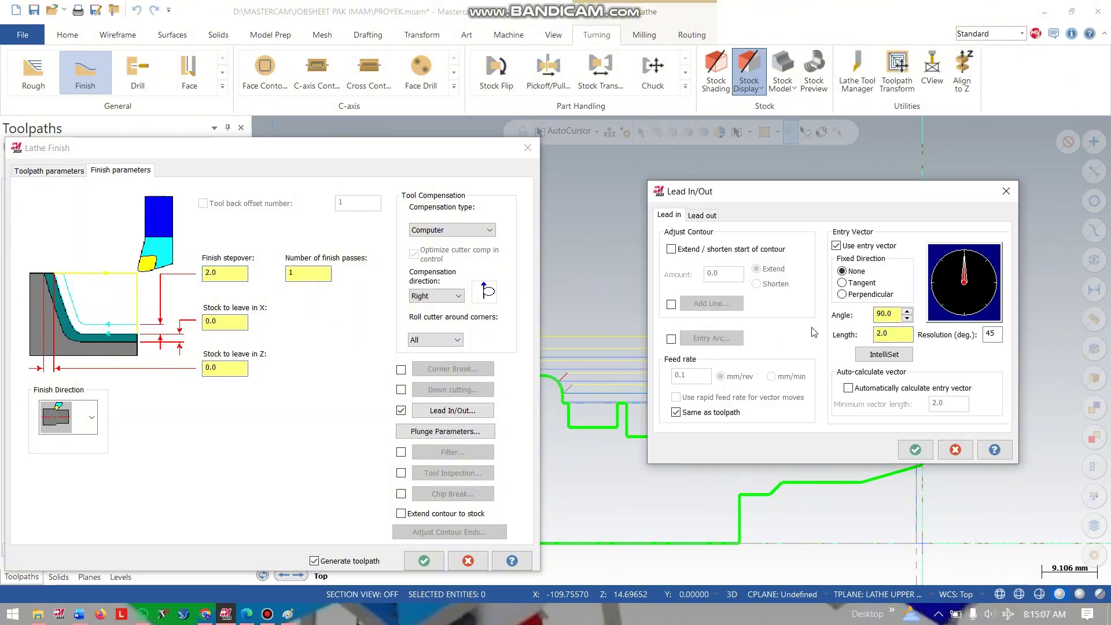
click(908, 318)
click(907, 318)
click(908, 318)
click(908, 319)
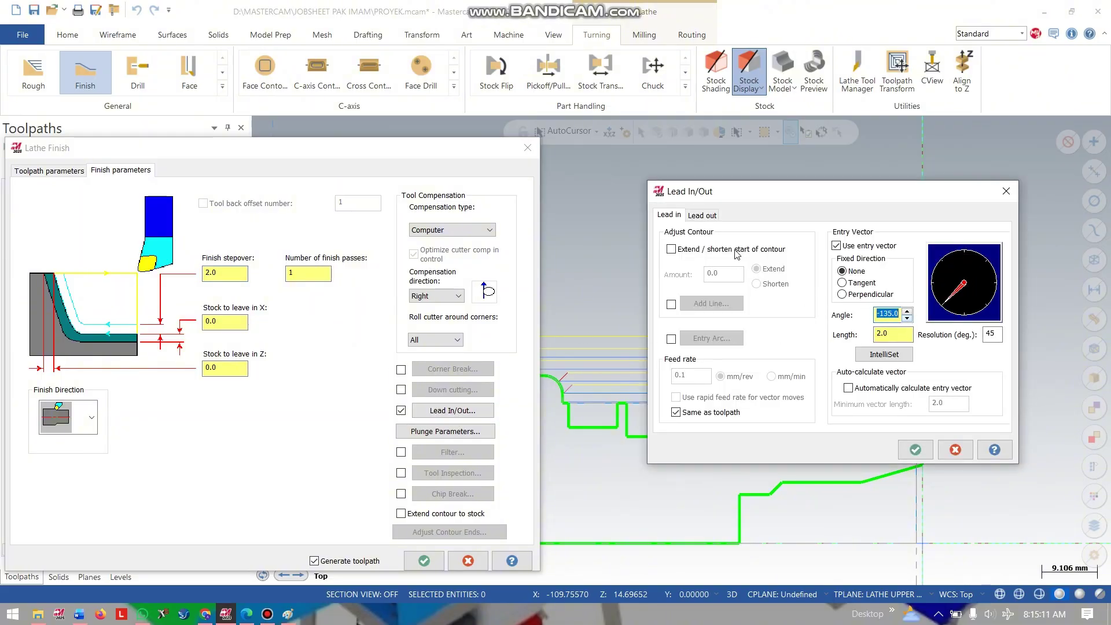
- Set the arc Finish toolpath's lead-out exit vector angle to 135 degrees and regenerate it
click(702, 215)
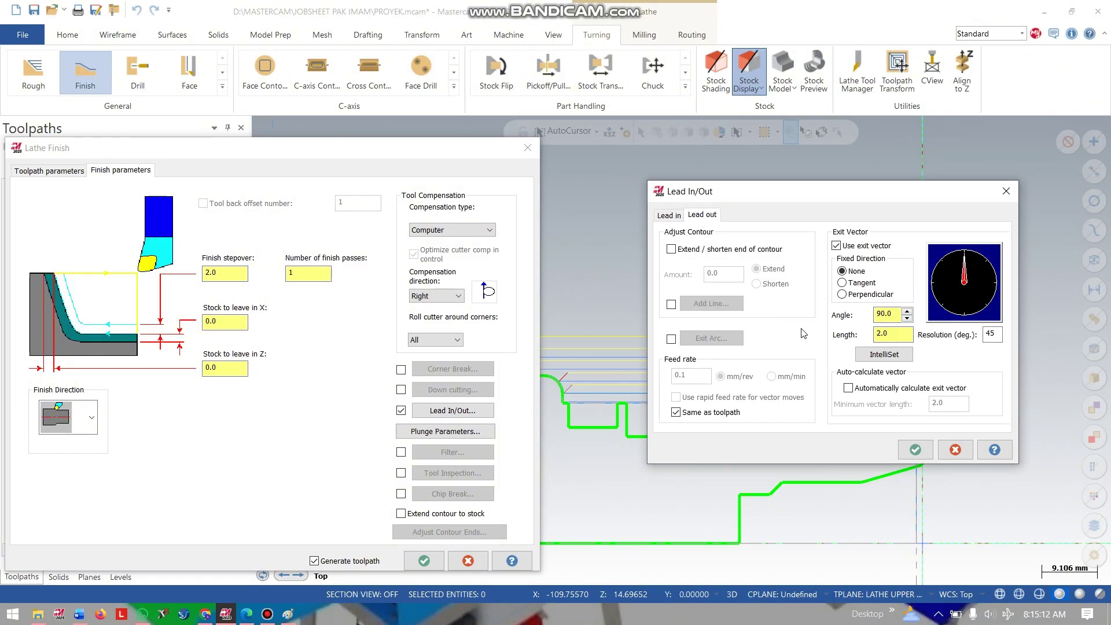
click(907, 312)
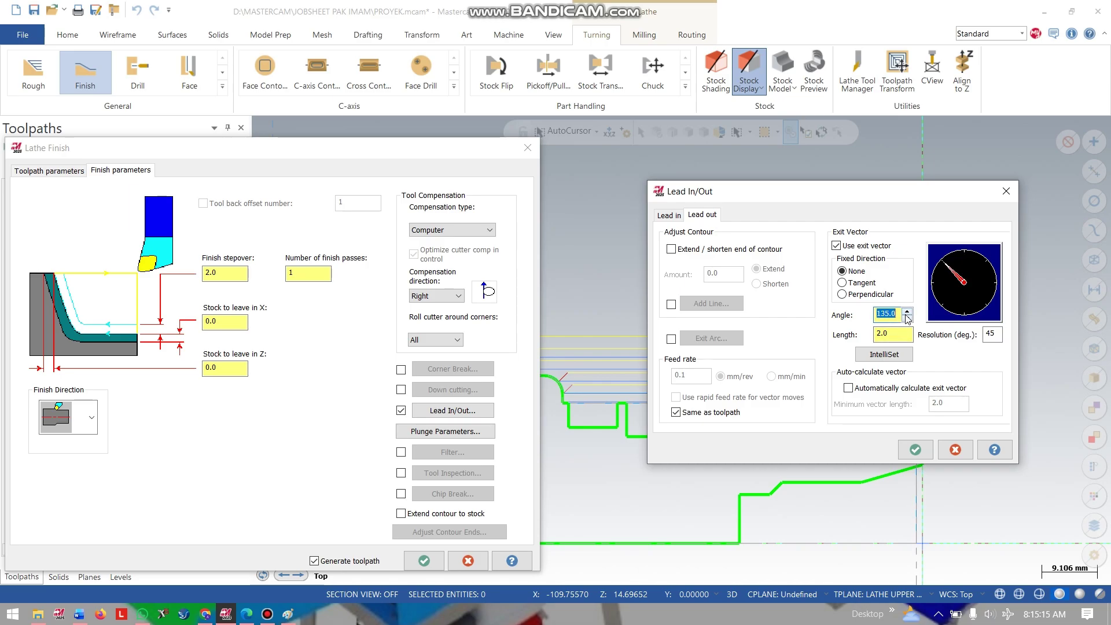
click(915, 449)
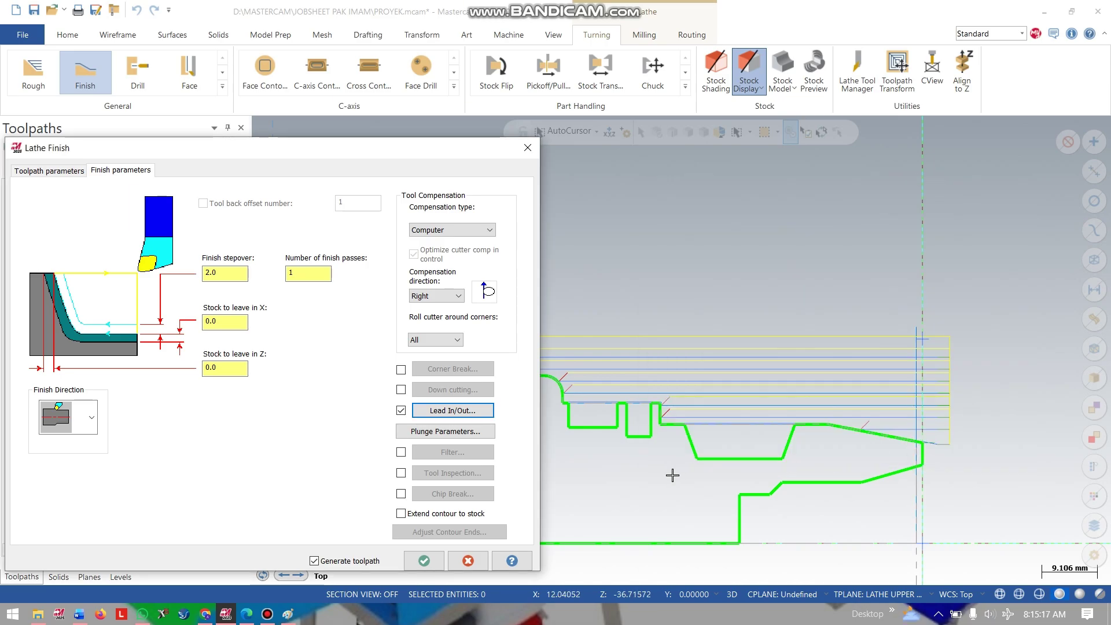
click(424, 561)
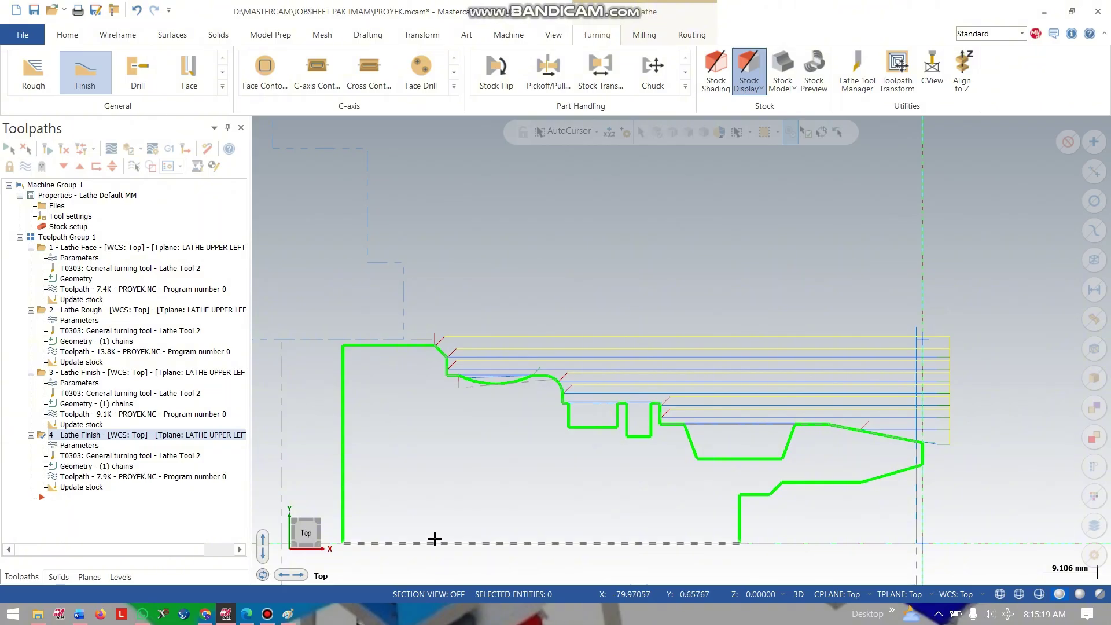
- Change the arc Finish toolpath's tool to T2121 OD FINISH RIGHT - 35 DEG. and regenerate it
scroll(480, 400, up, 3)
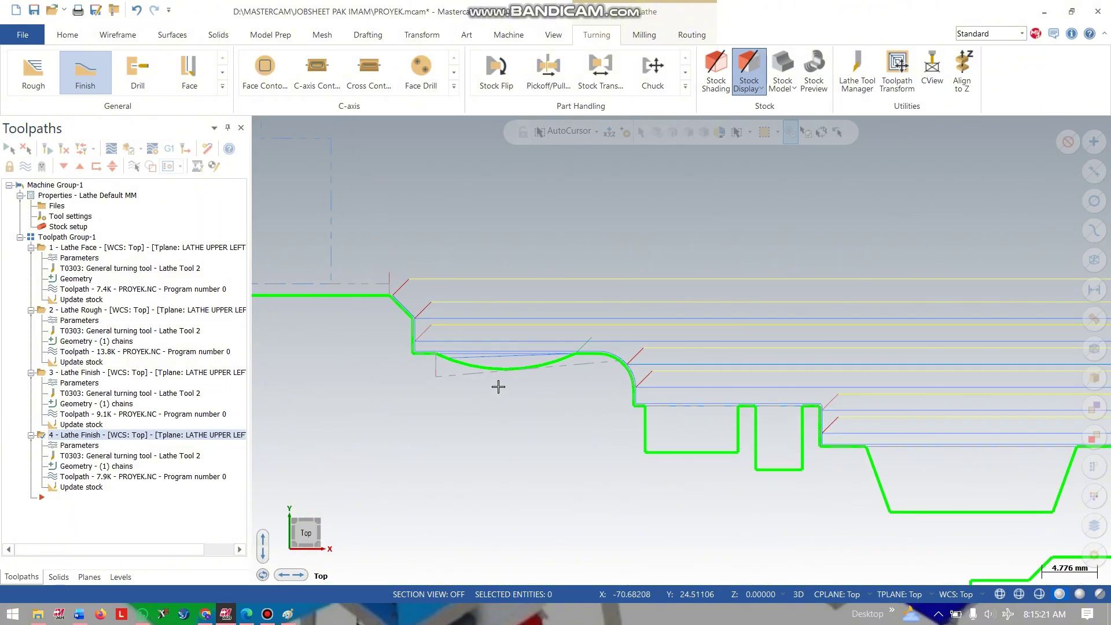
scroll(499, 387, down, 3)
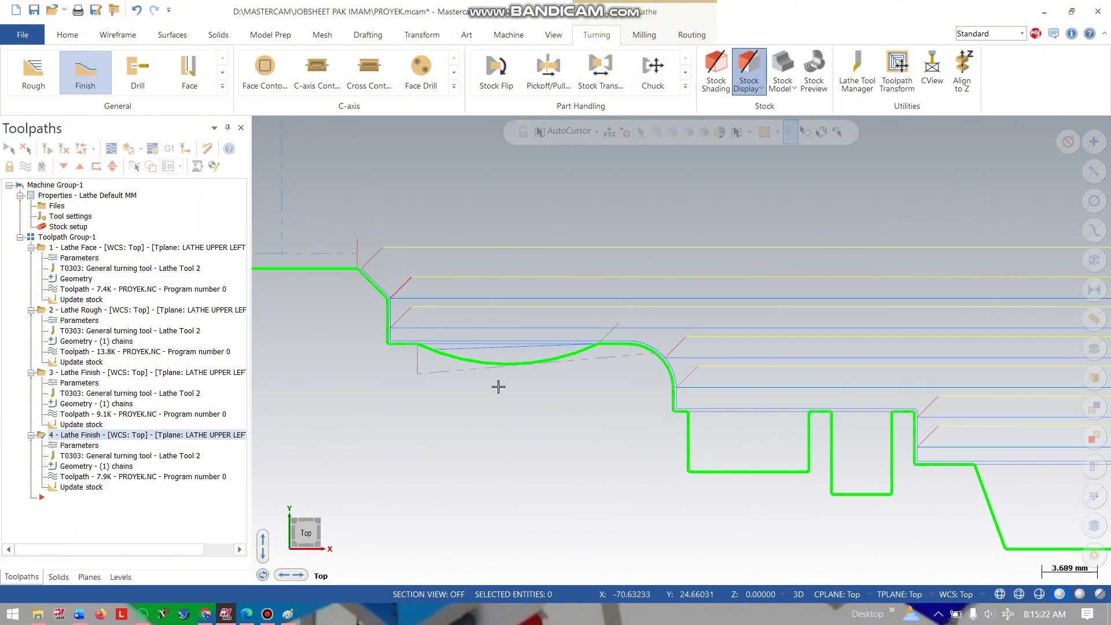
double_click(79, 445)
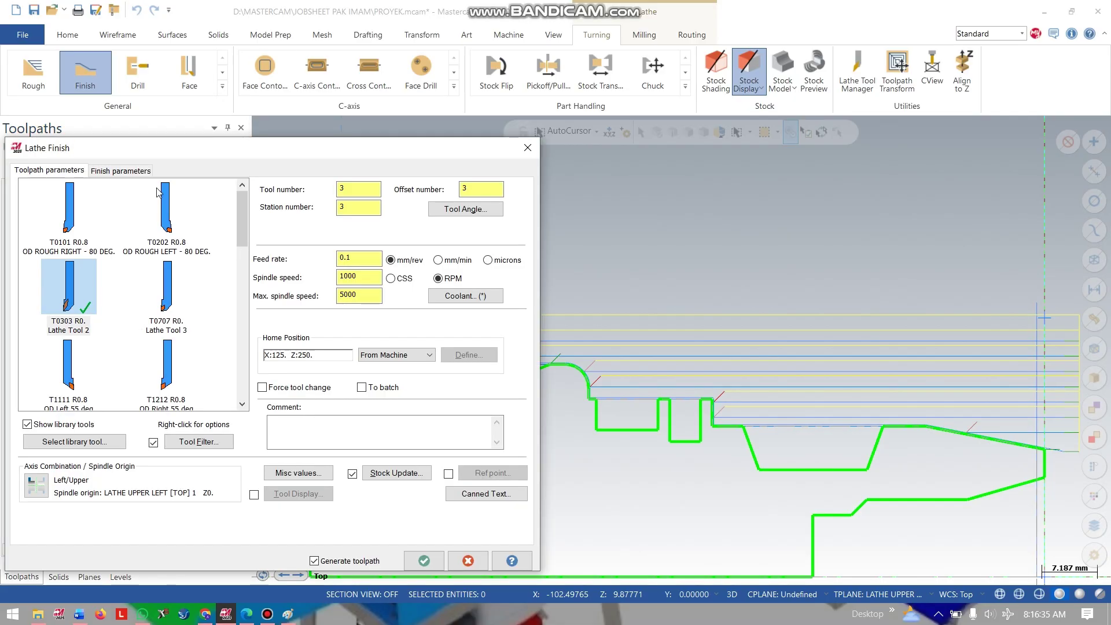
scroll(149, 350, down, 3)
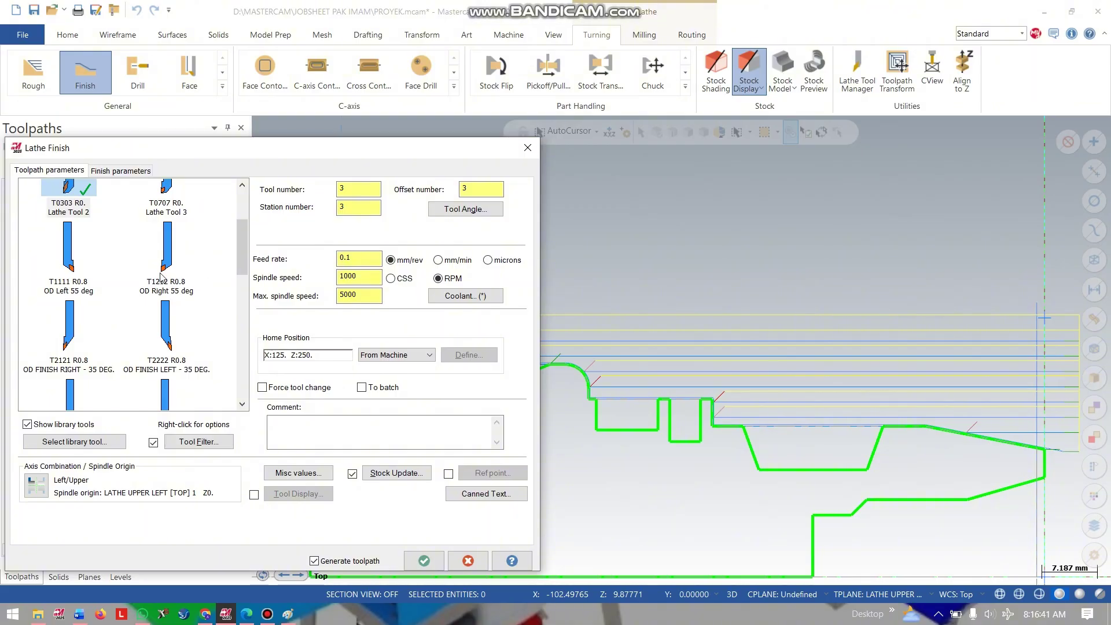
click(71, 336)
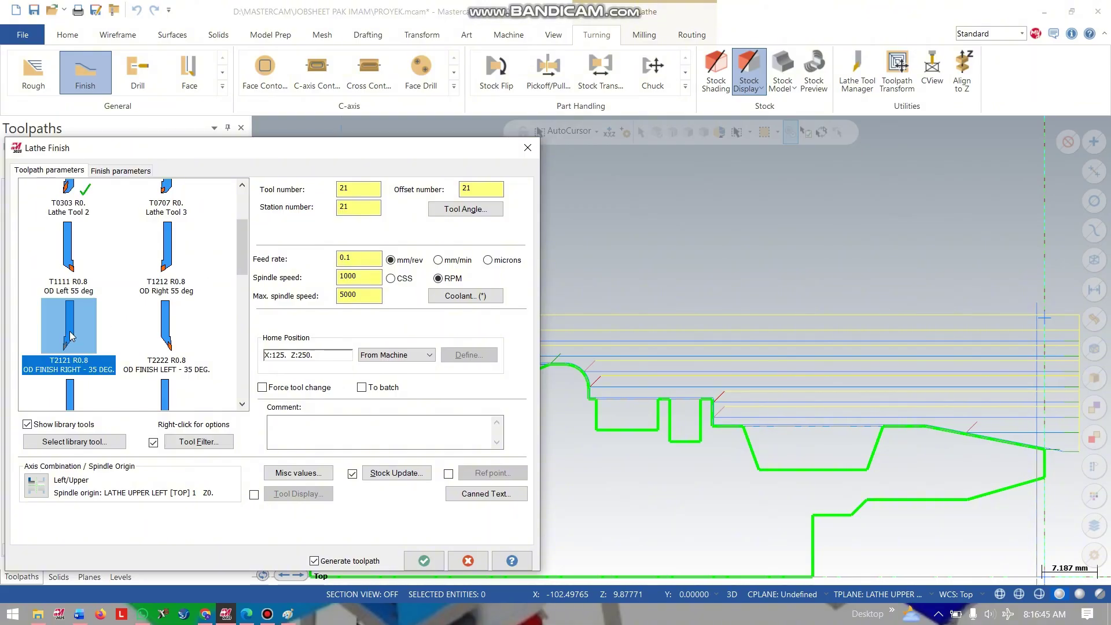
click(424, 561)
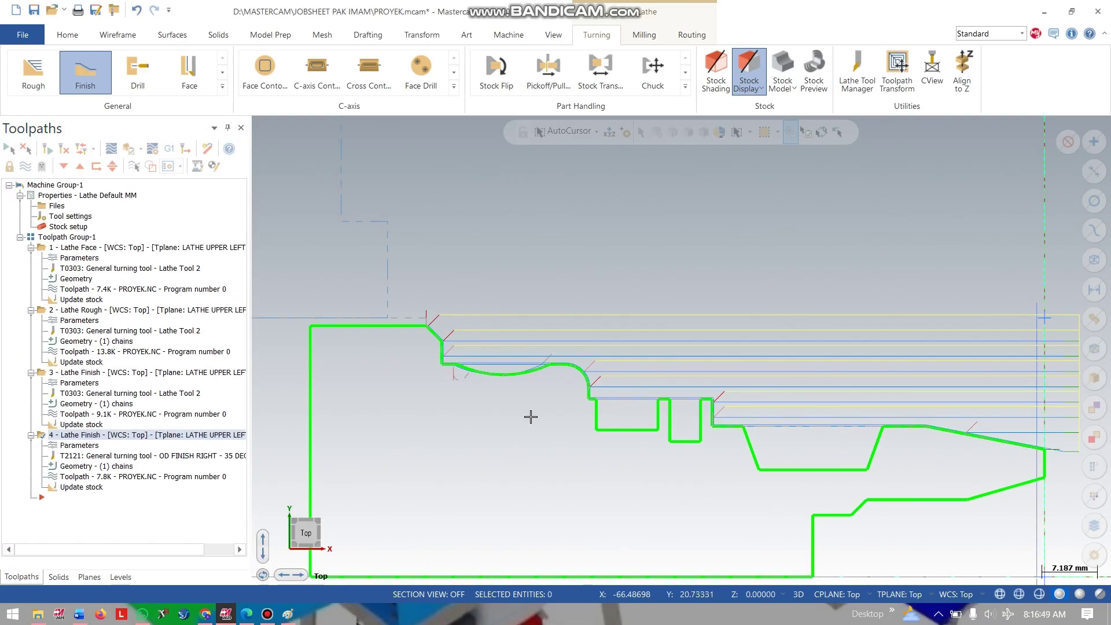
- Point the arc Finish toolpath's lead-out exit vector horizontally, away from the chuck, and regenerate the toolpath
scroll(463, 385, up, 2)
scroll(464, 384, up, 4)
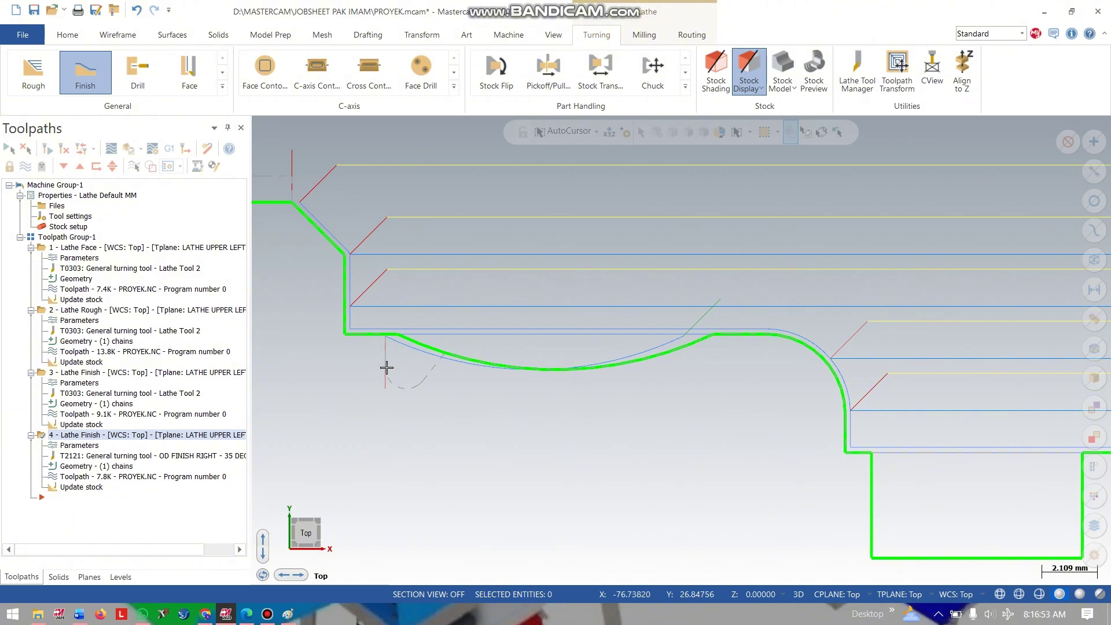
scroll(411, 385, up, 2)
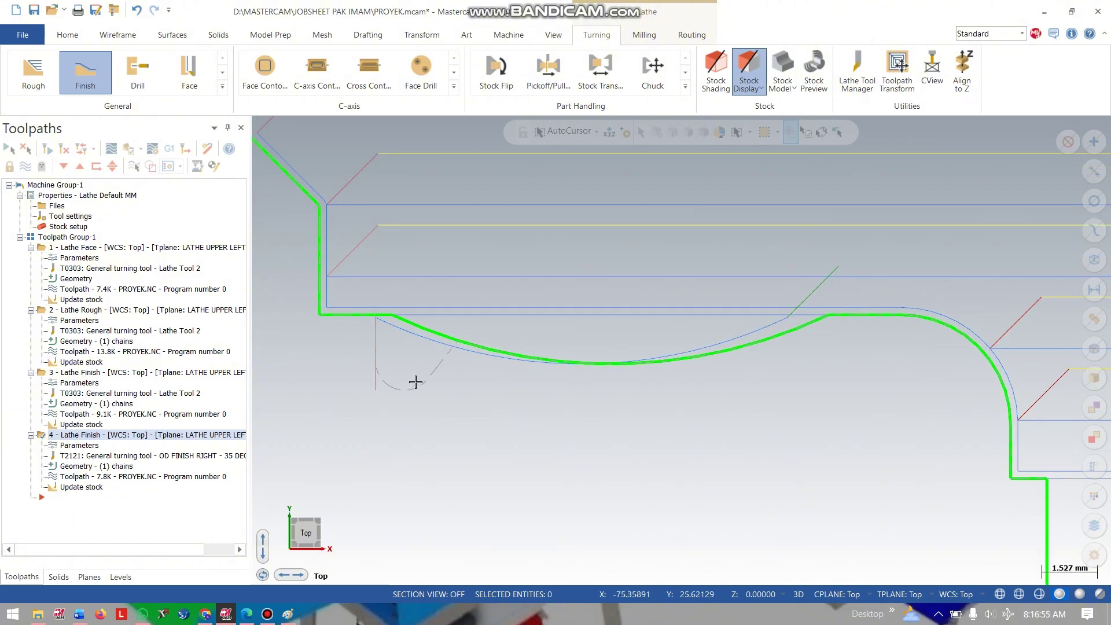
scroll(418, 373, down, 2)
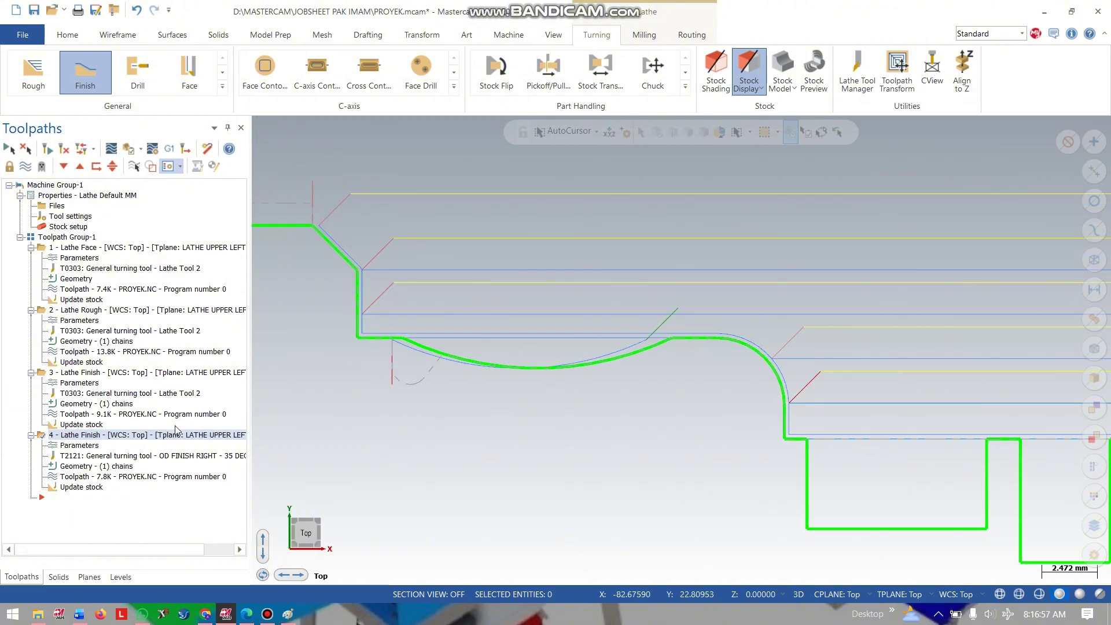
click(106, 454)
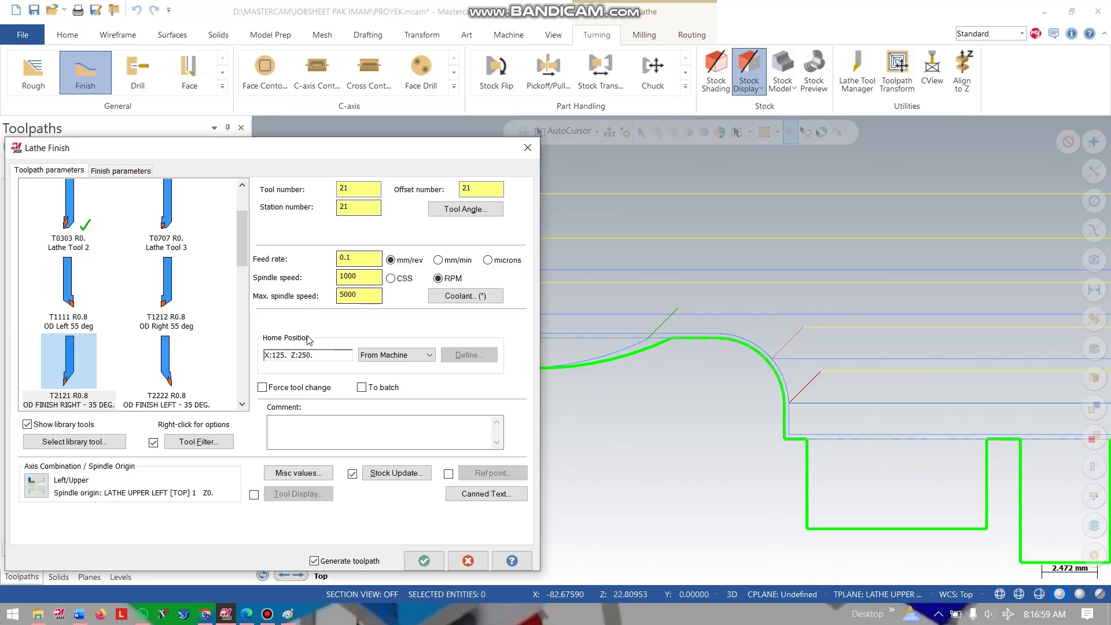
click(121, 170)
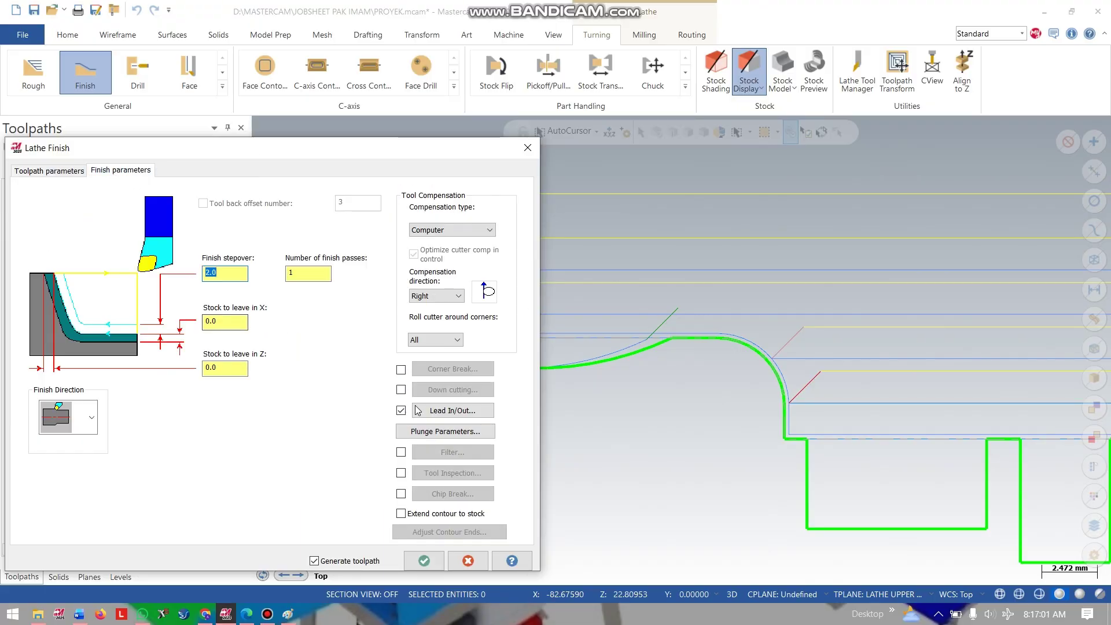
click(435, 411)
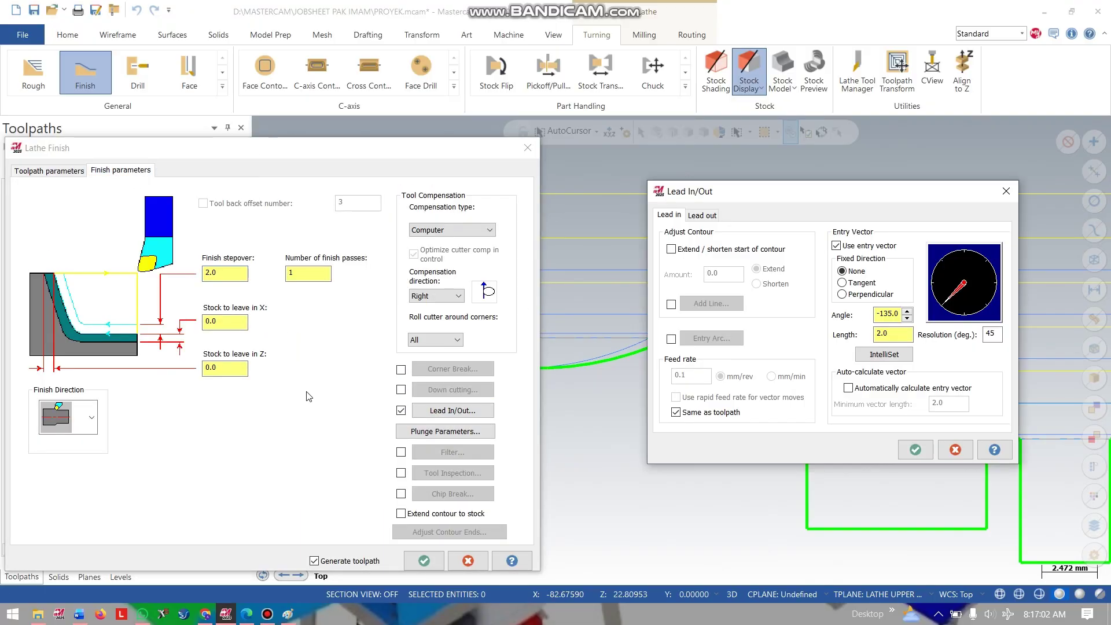
click(707, 222)
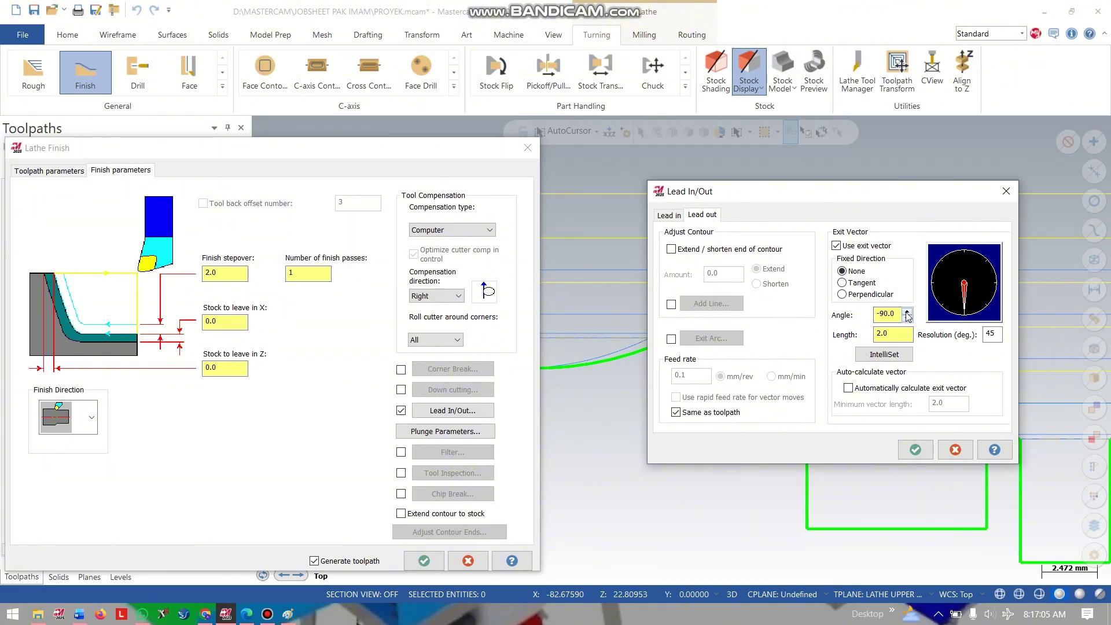
click(906, 313)
click(915, 449)
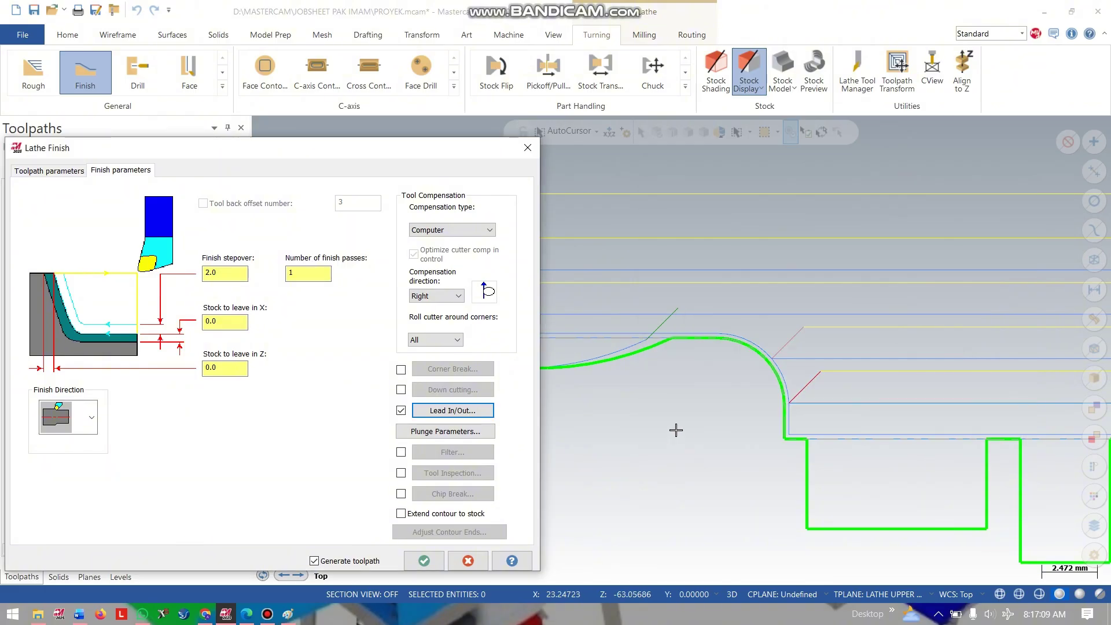
click(427, 560)
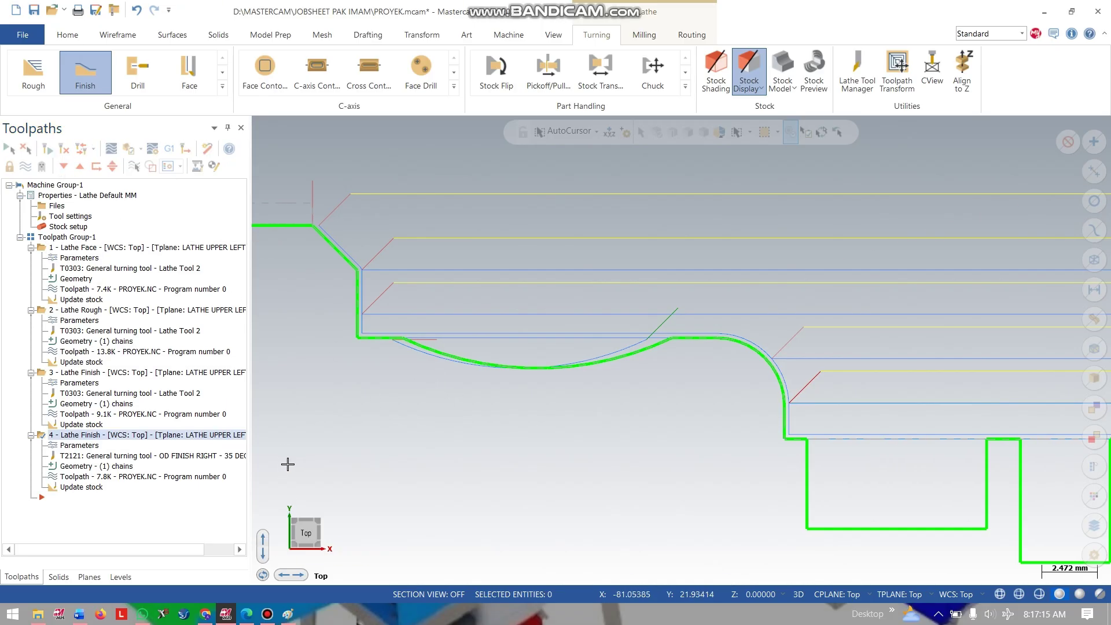
- Start a Groove toolpath with the 3 Lines definition and chain the wide rectangular groove beside the shoulder fillet
scroll(483, 412, down, 5)
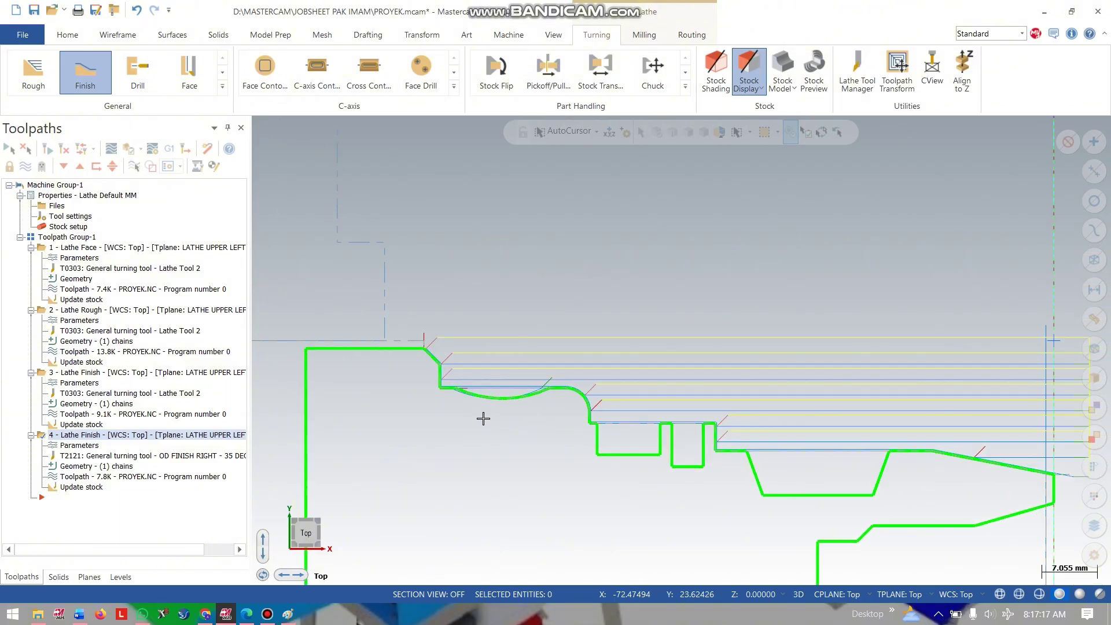
scroll(483, 417, down, 3)
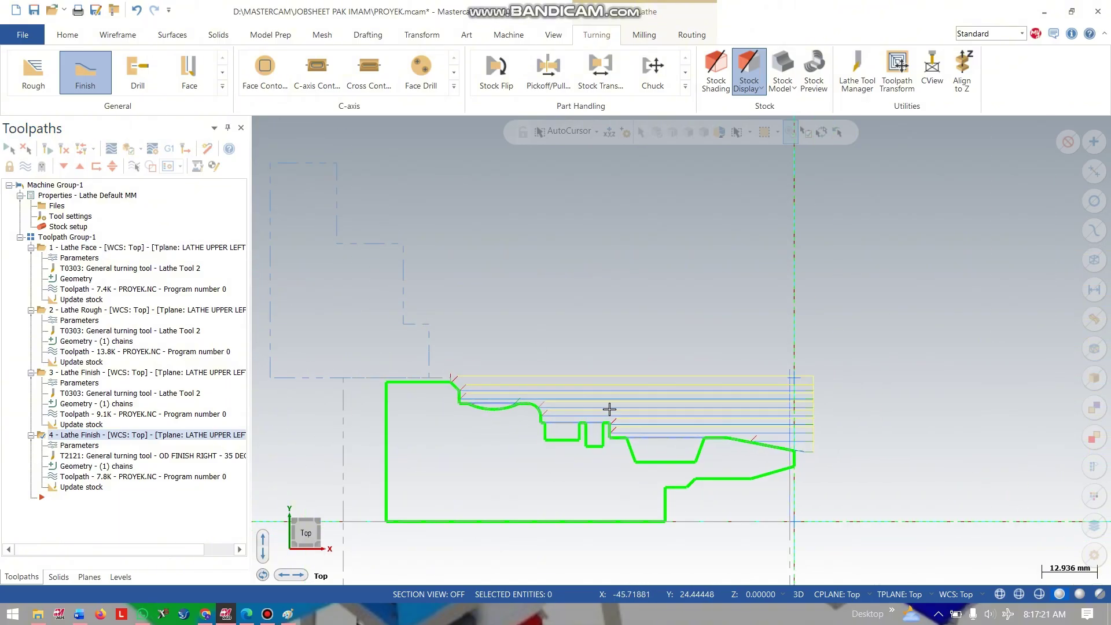
click(222, 86)
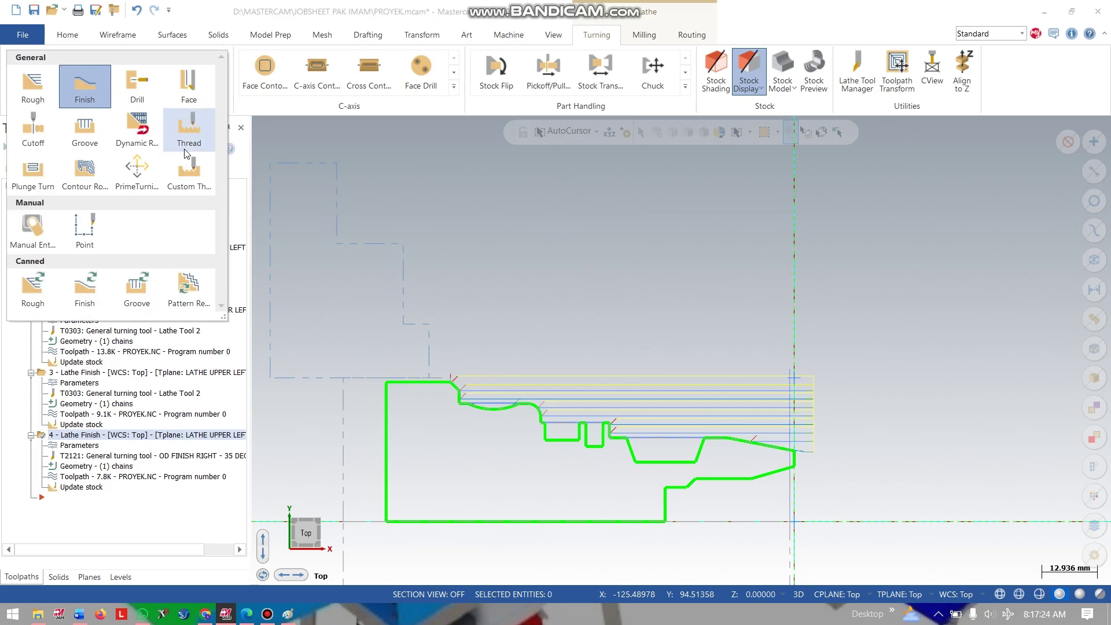
click(89, 136)
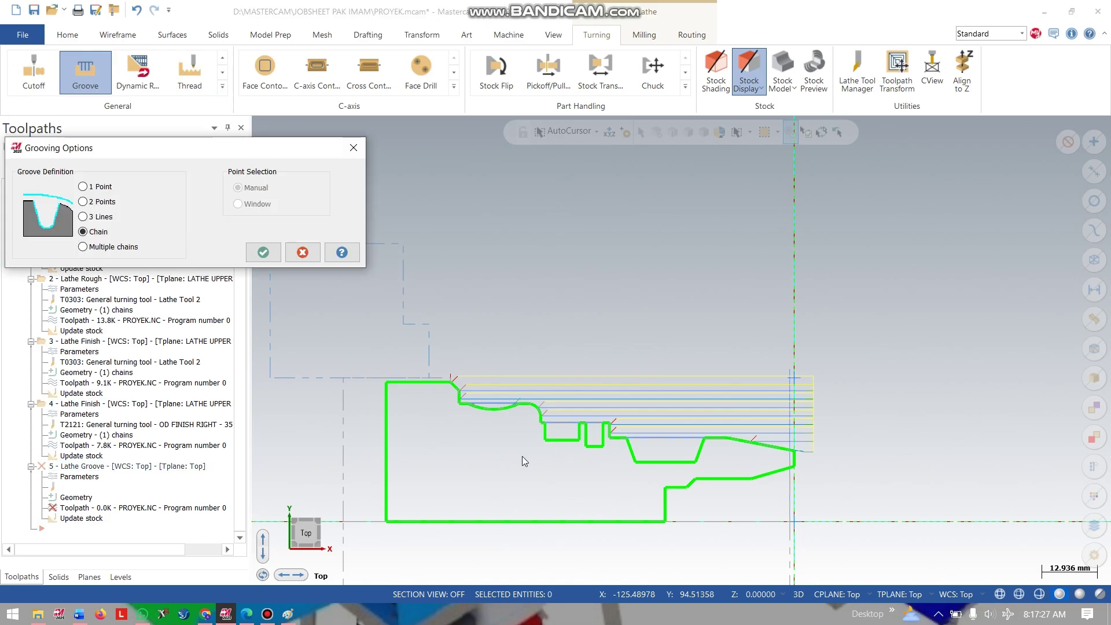
click(83, 217)
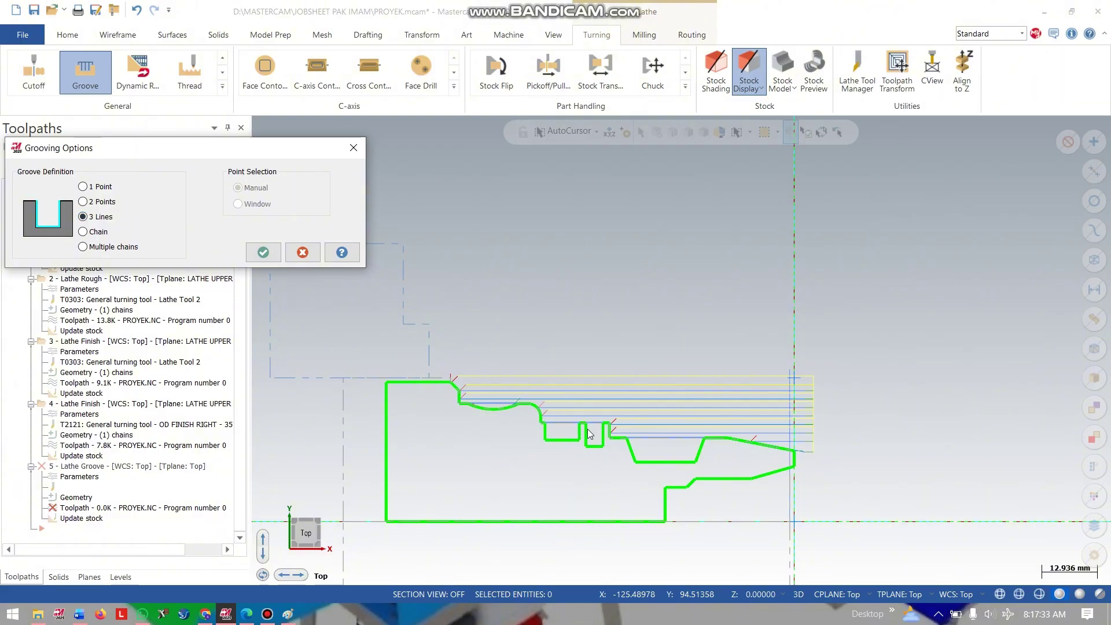
click(263, 252)
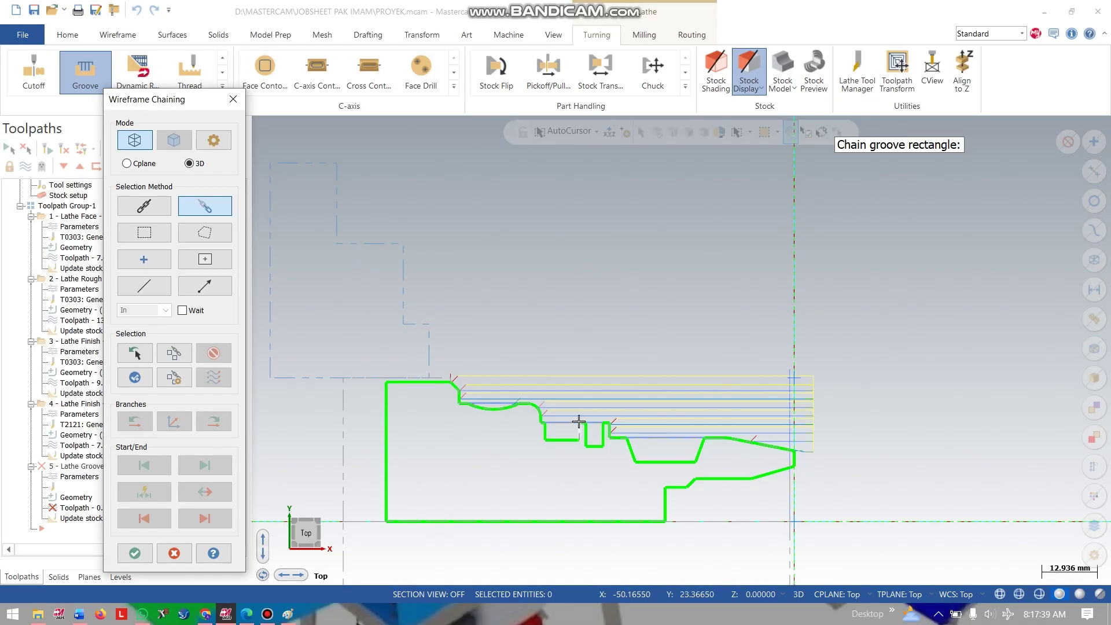
click(579, 422)
click(542, 429)
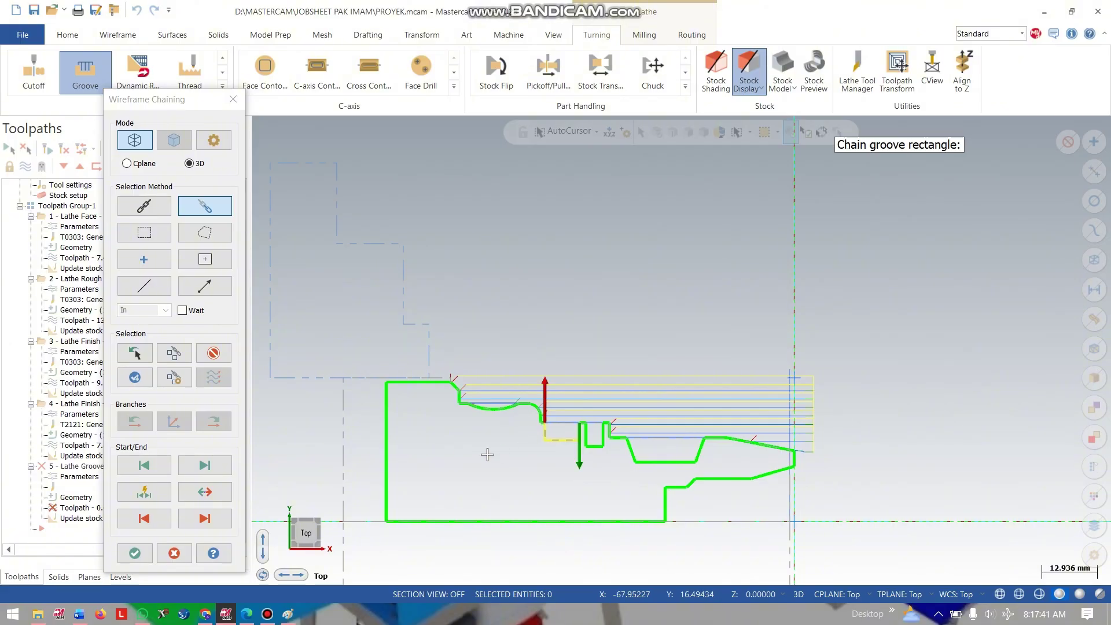
click(134, 553)
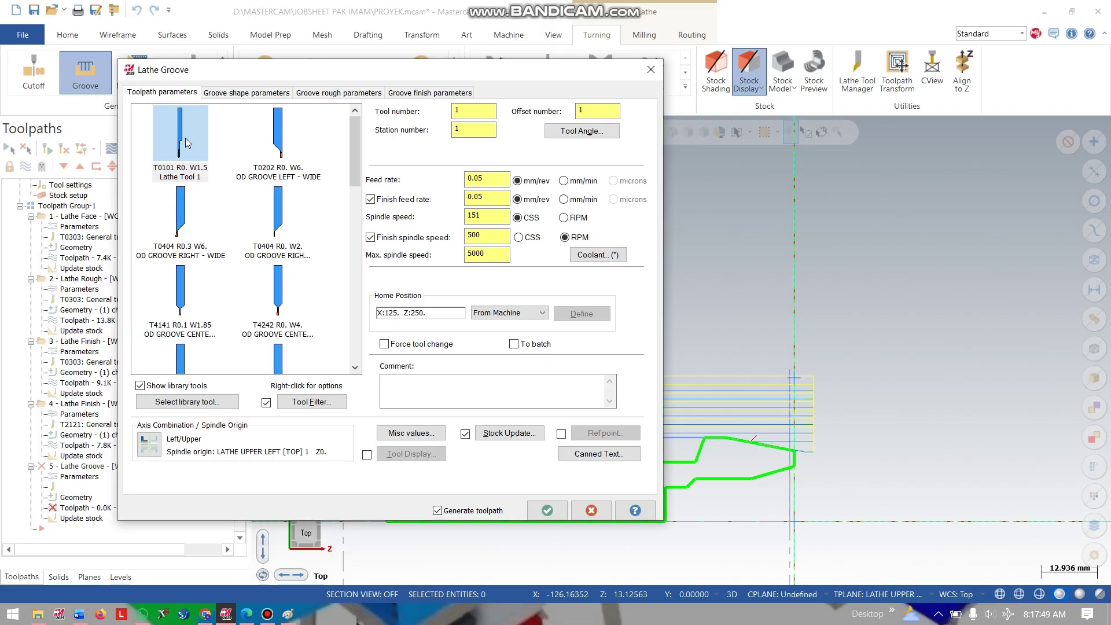
- Set the groove roughing to the Negative cut direction with Smooth groove walls
mouse_move(185, 137)
click(243, 93)
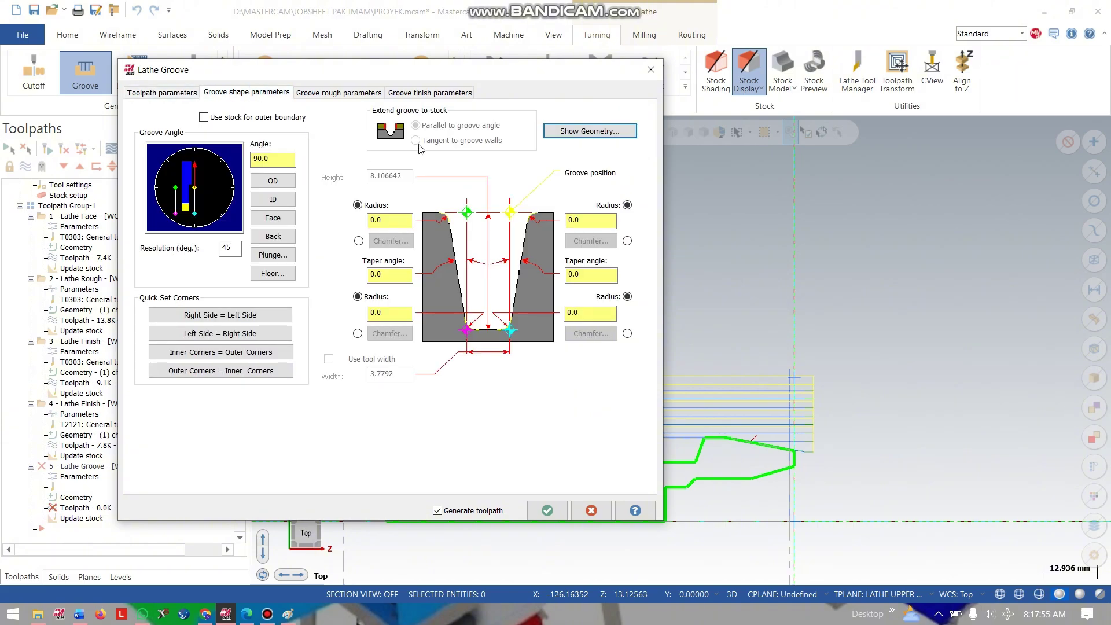
click(329, 95)
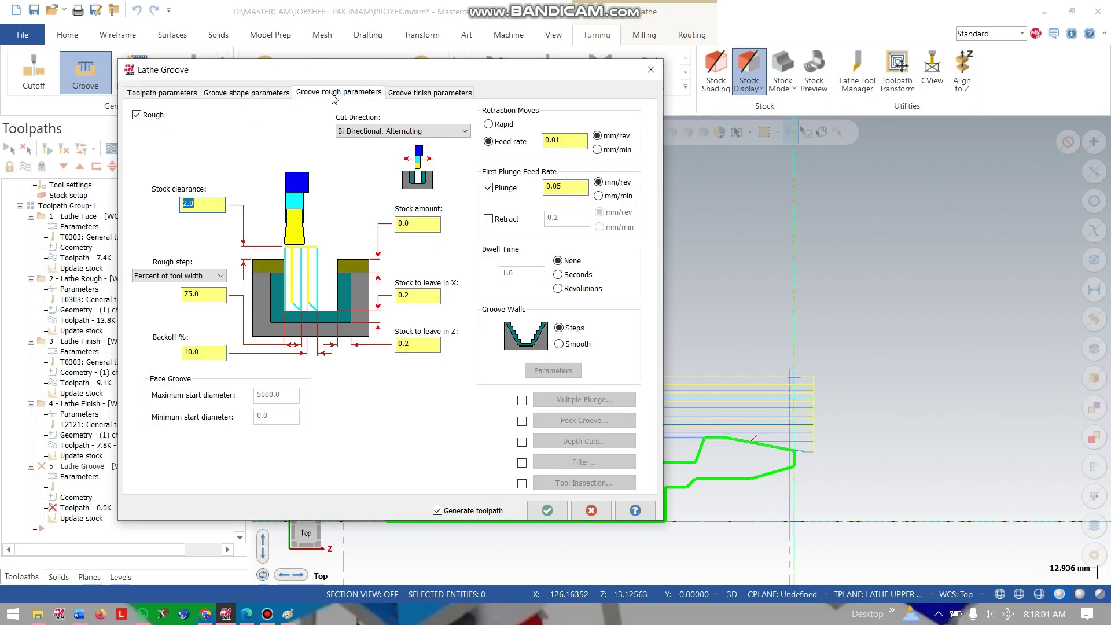
click(427, 132)
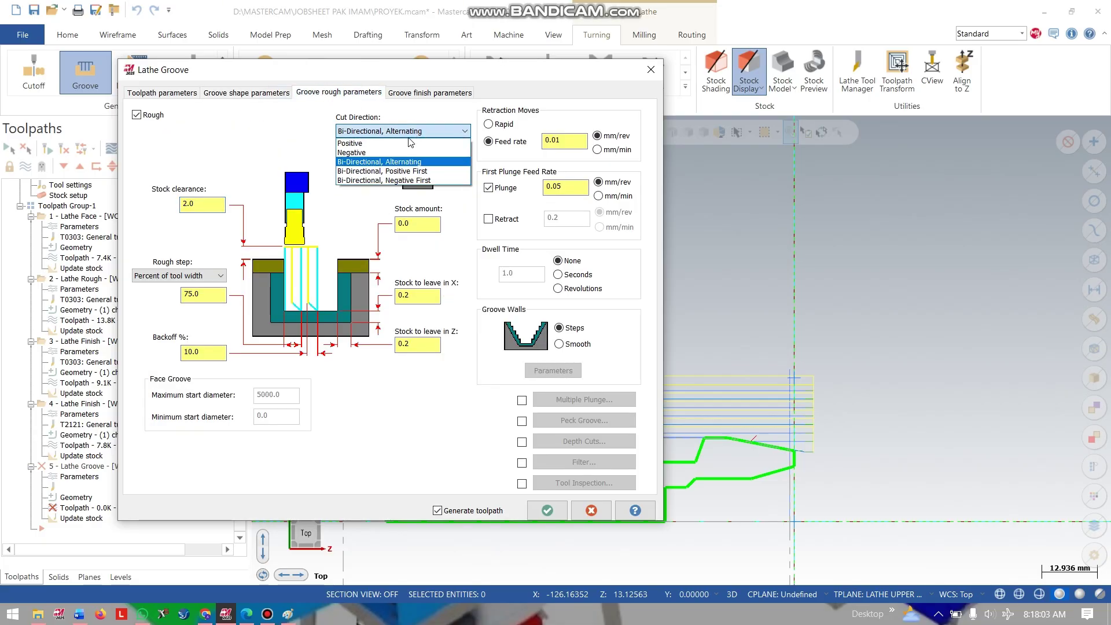
click(384, 144)
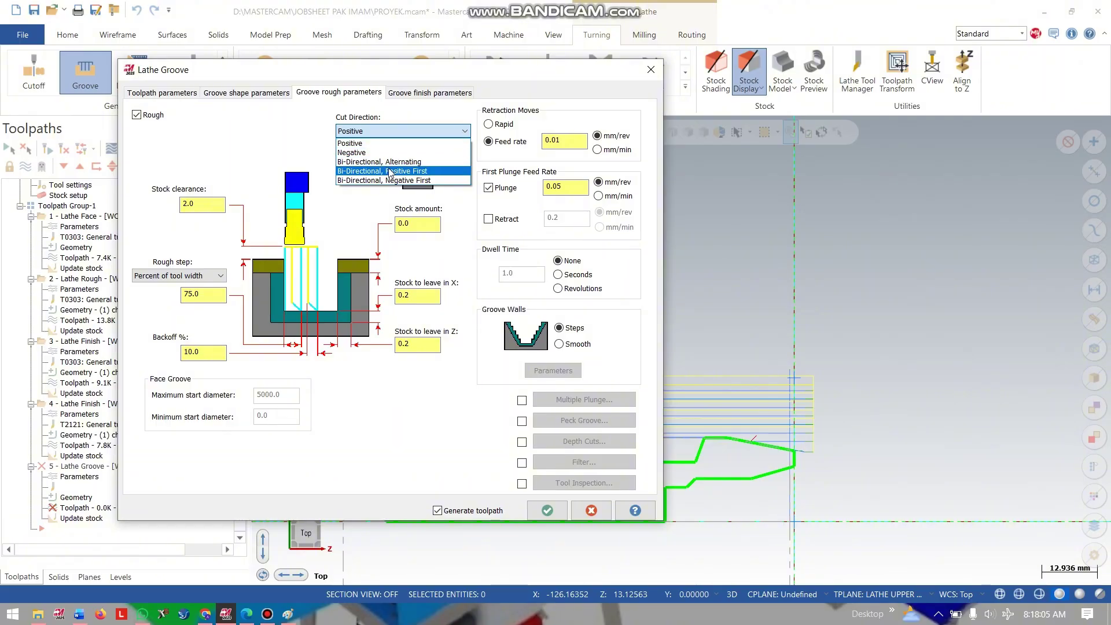
click(393, 153)
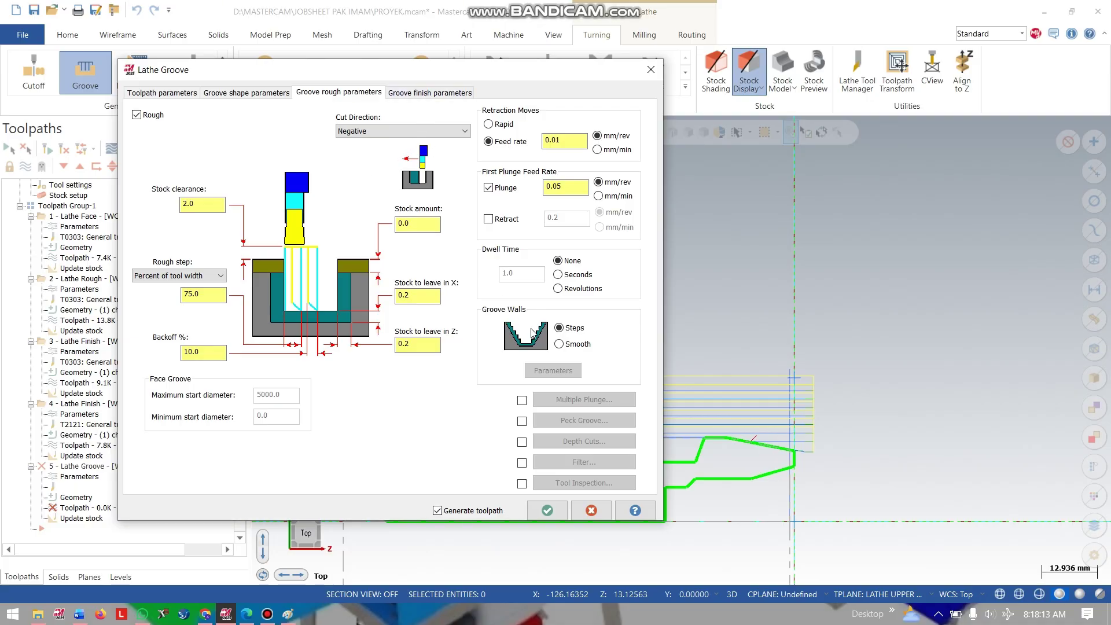
click(559, 344)
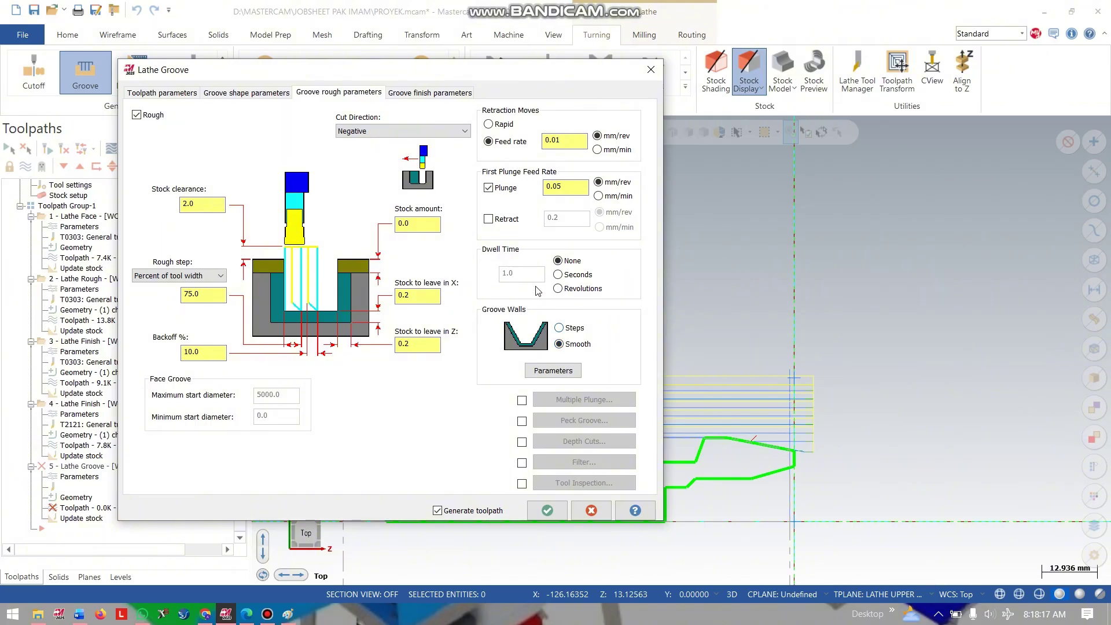
- Rotate the groove finish's first-pass lead-in vector up by 45 degrees and set the second-pass entry vector angle to -90 degrees
click(432, 91)
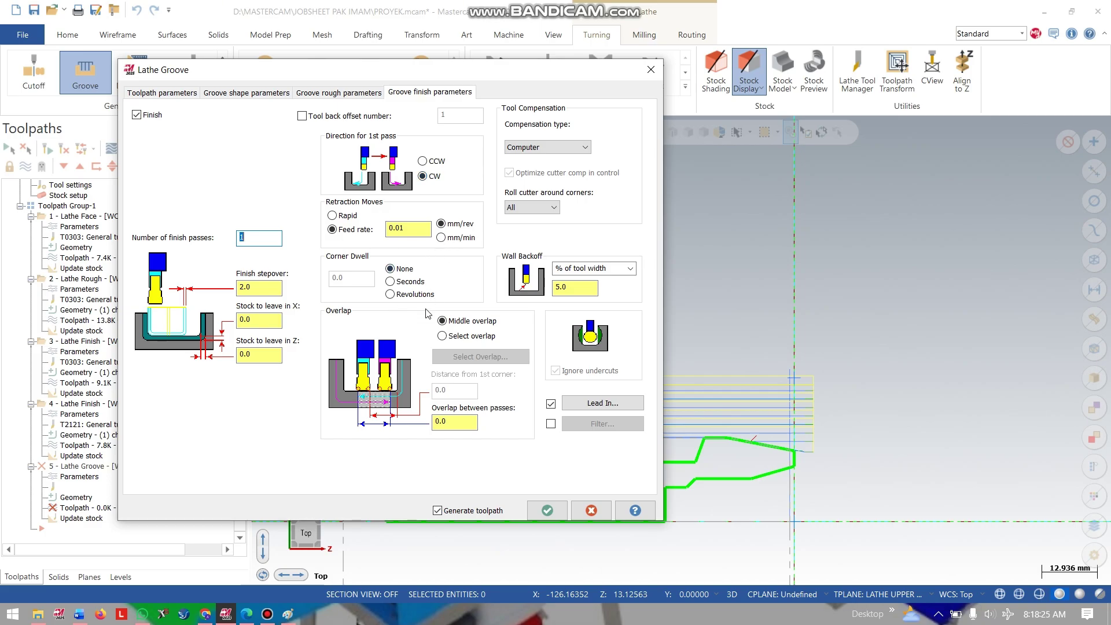
click(366, 93)
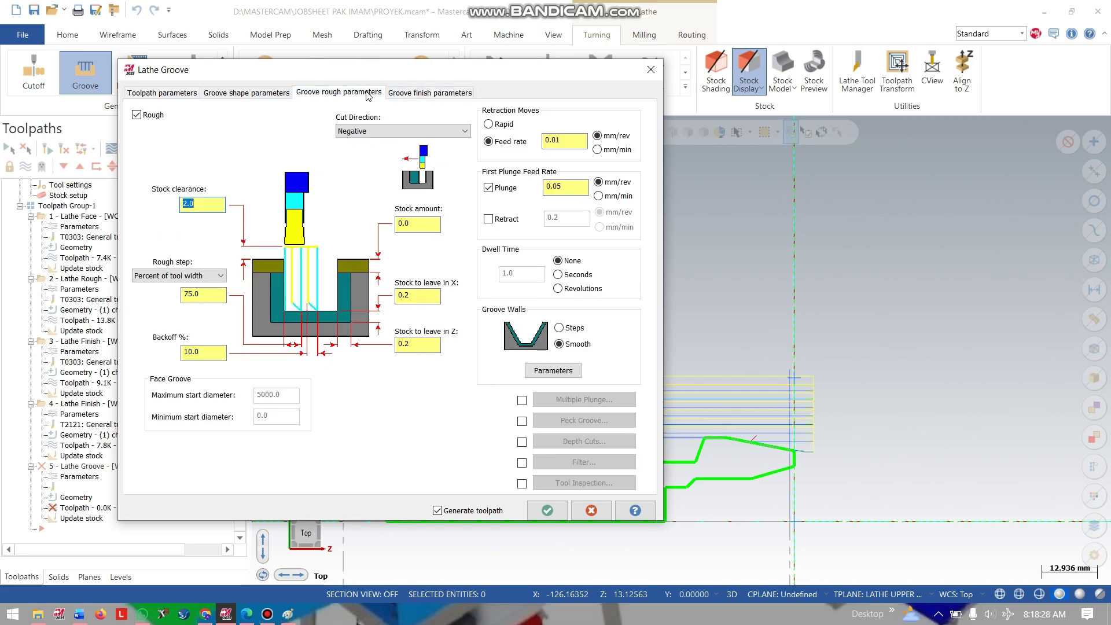
click(439, 99)
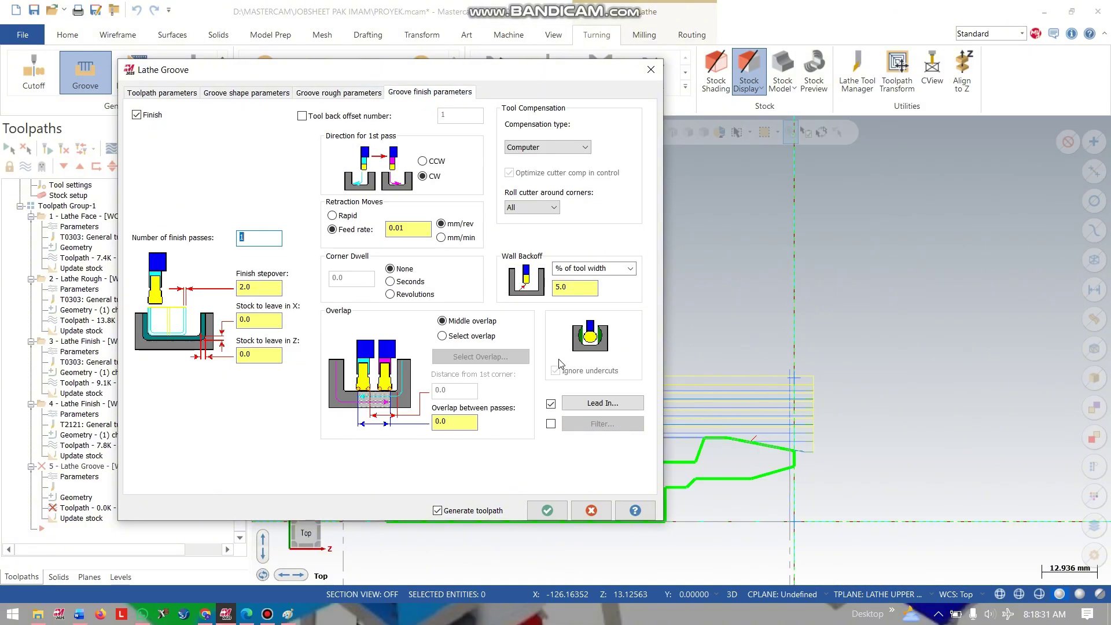
click(594, 405)
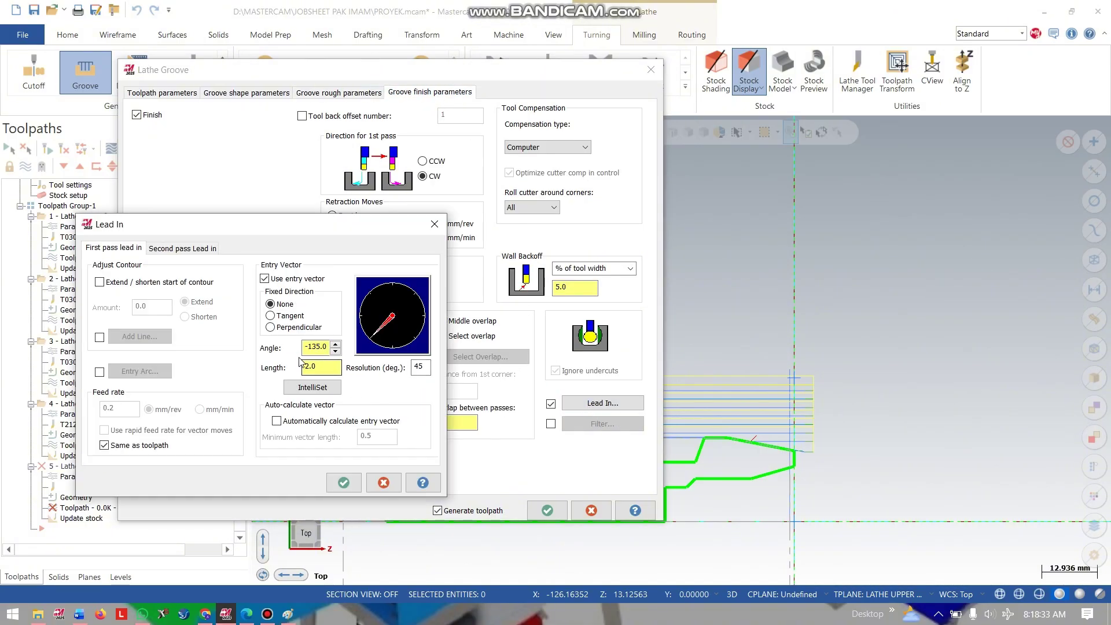
click(335, 344)
click(176, 248)
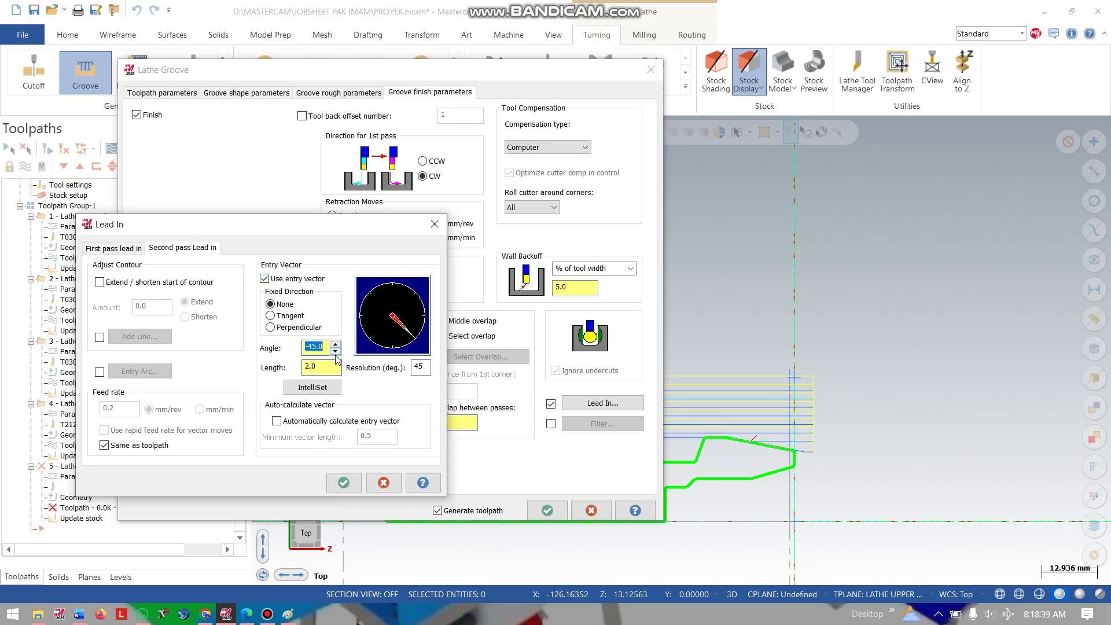
click(334, 350)
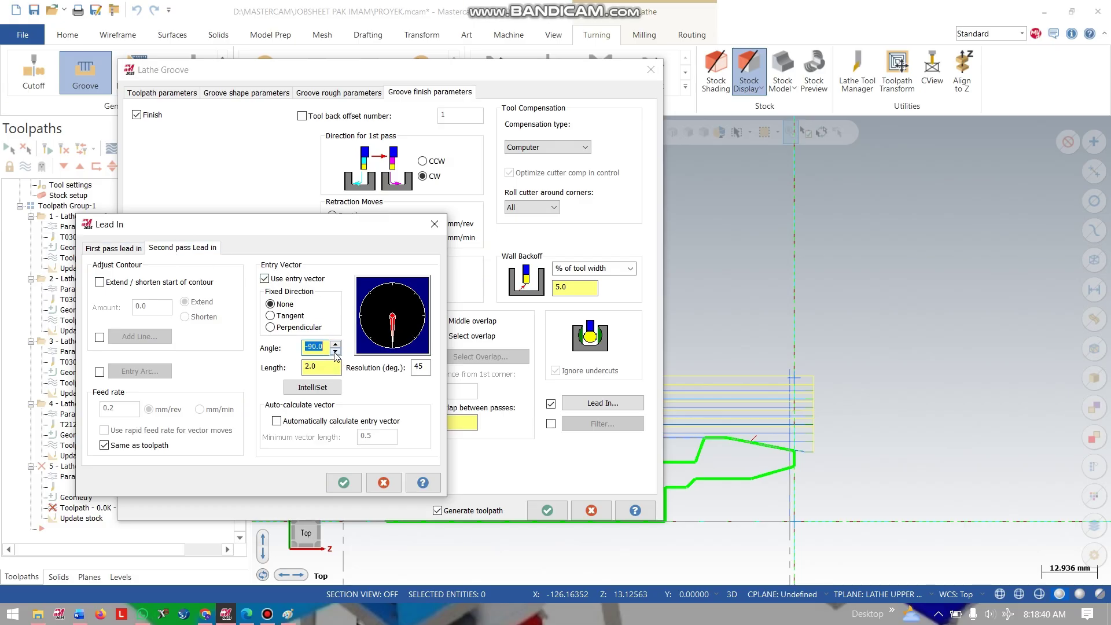
click(343, 483)
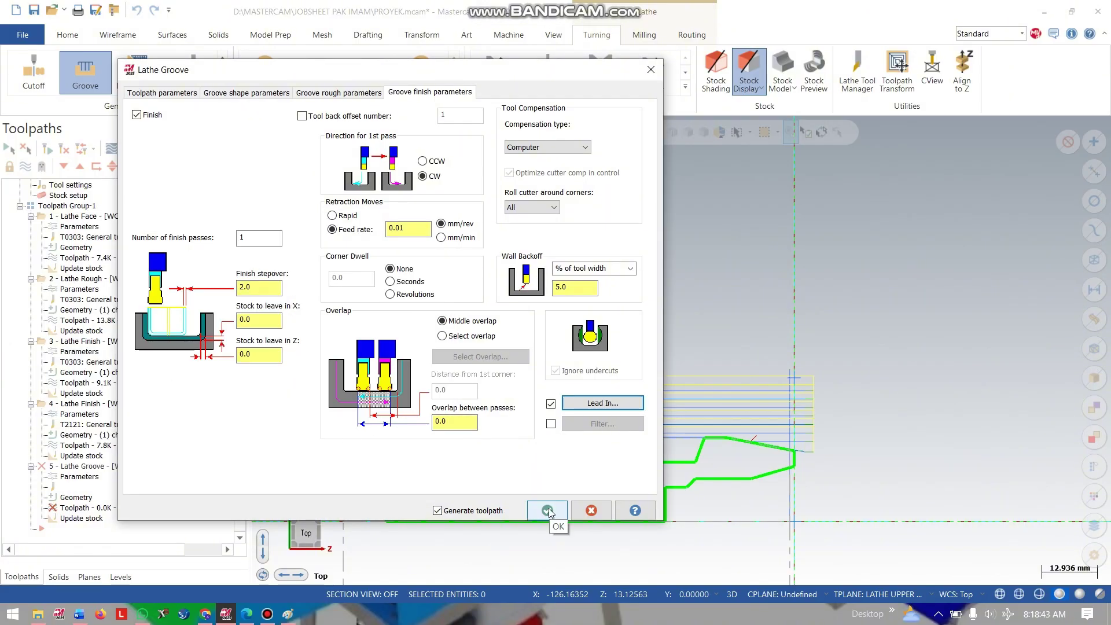
- Use the stock as the groove's outer boundary and generate the Groove toolpath
click(317, 93)
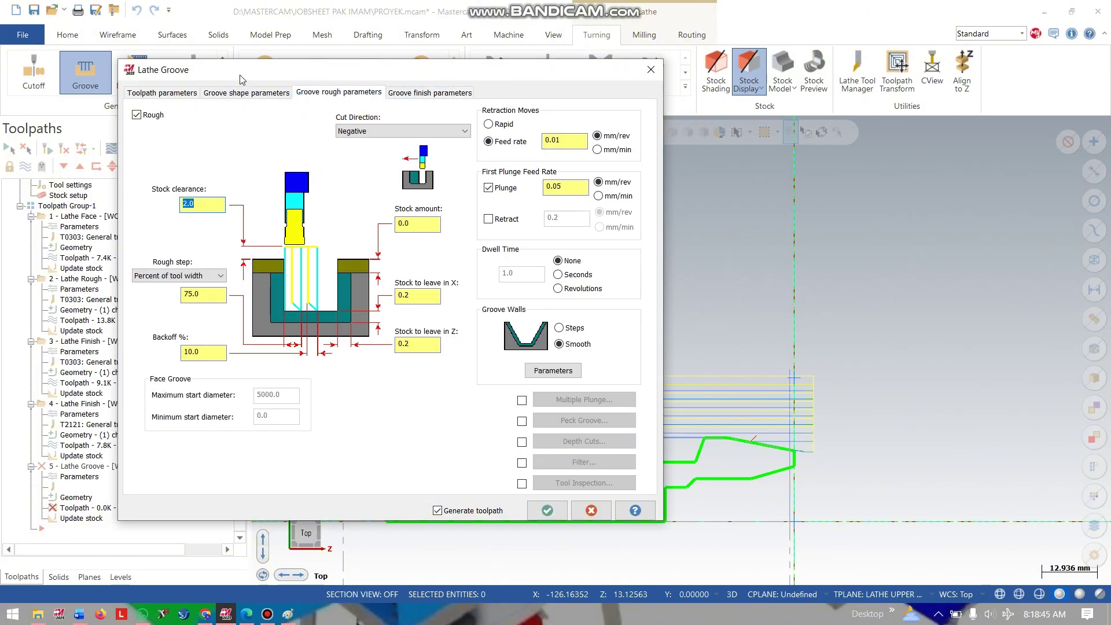
click(231, 93)
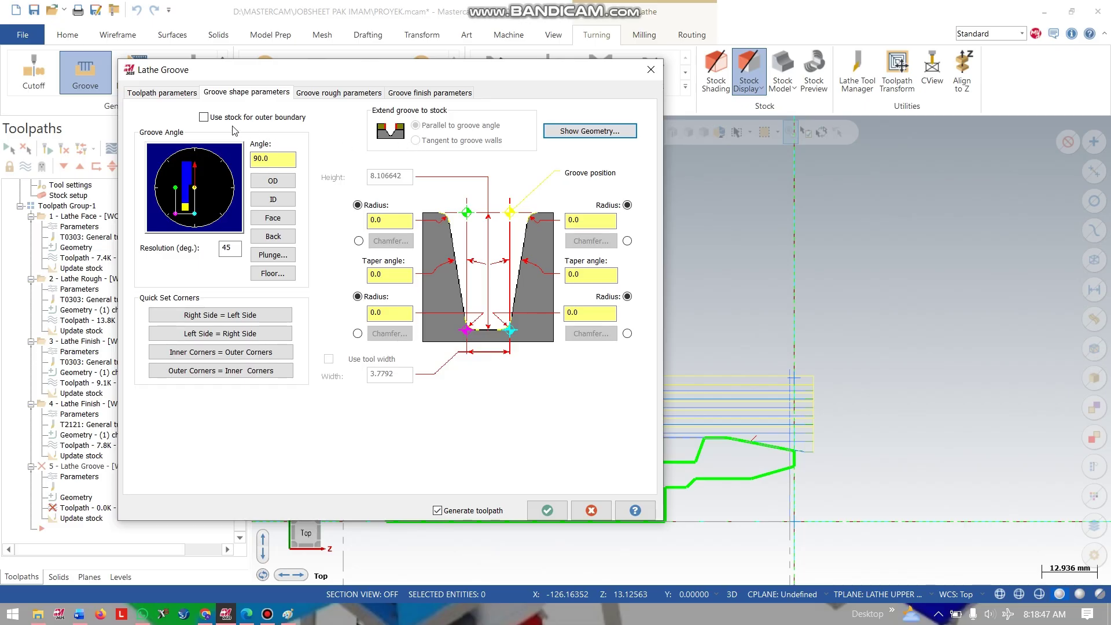
click(205, 118)
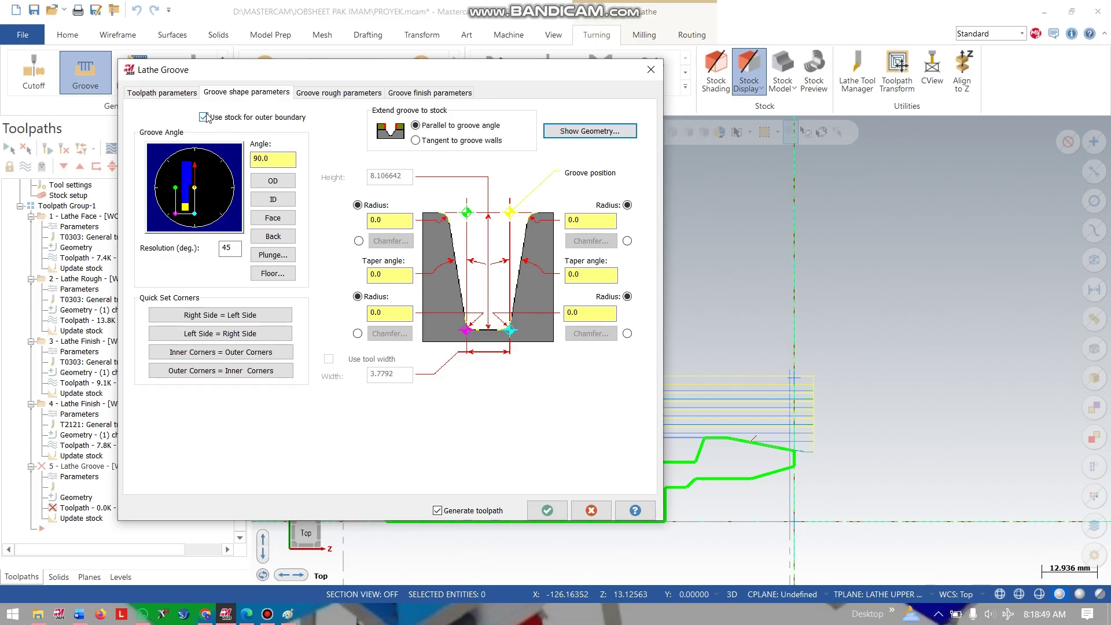
click(547, 509)
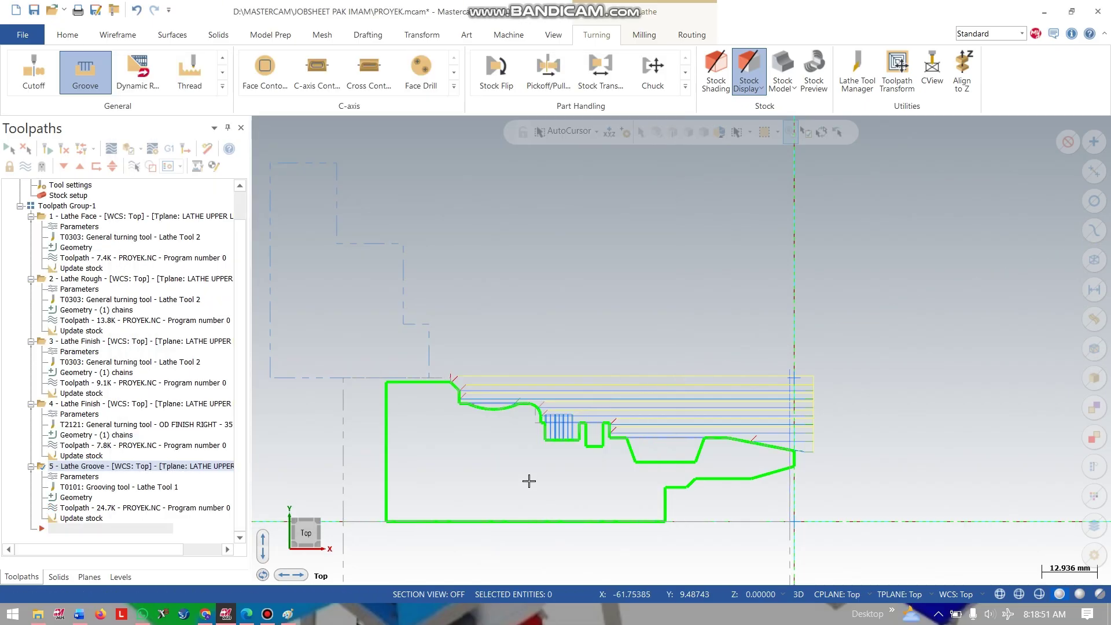
scroll(556, 437, up, 4)
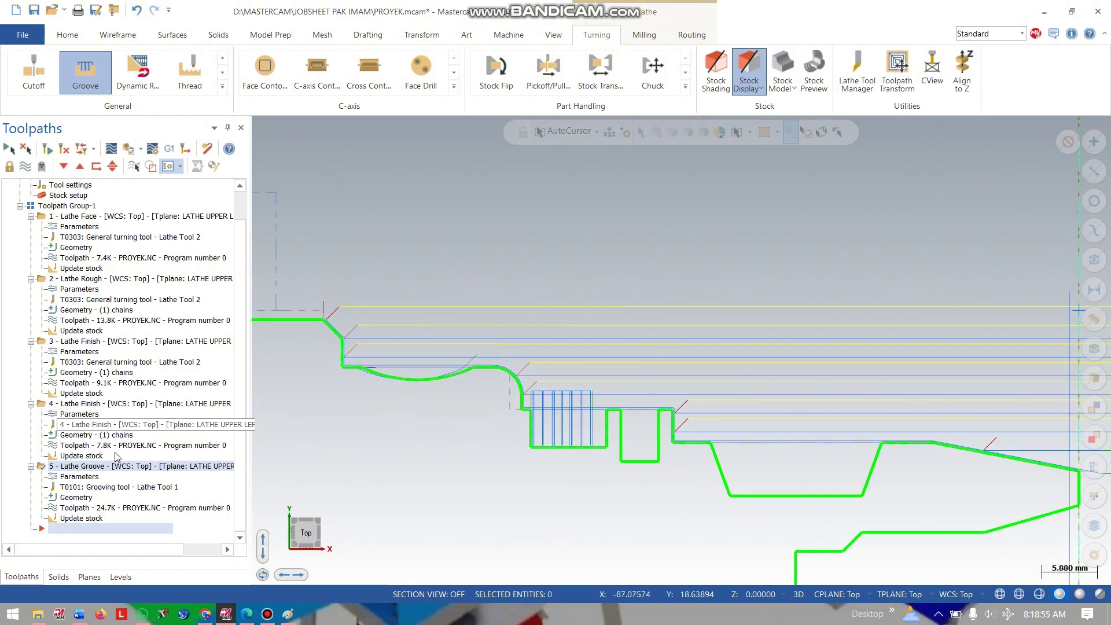
- Edit the grooving tool T0101 of the wide groove operation and set the insert's dimension E to 30
click(77, 477)
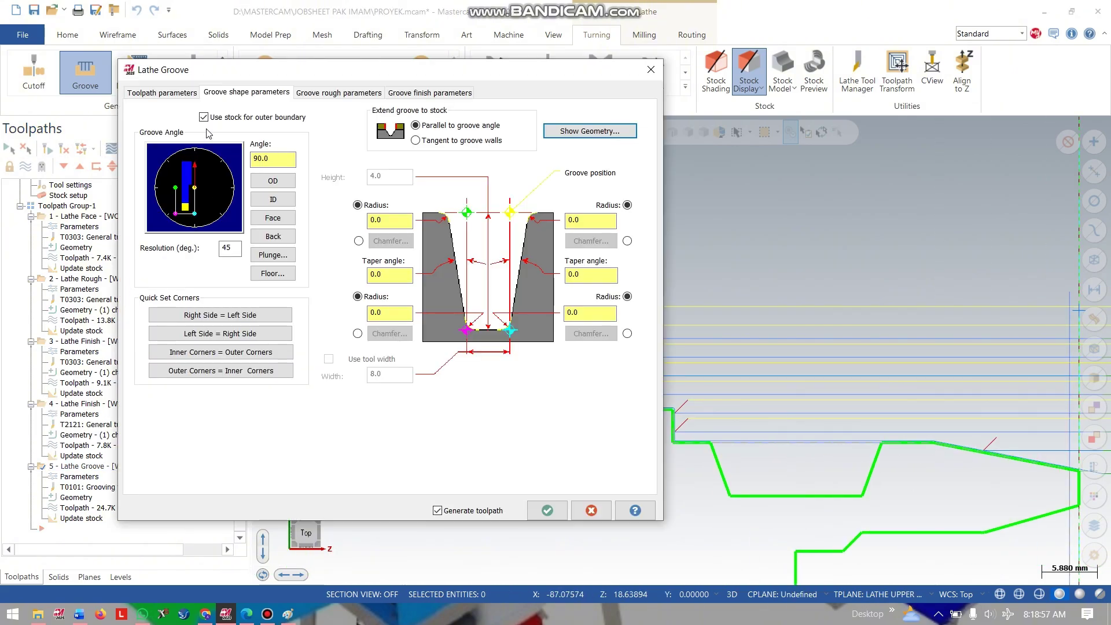
click(167, 87)
double_click(185, 137)
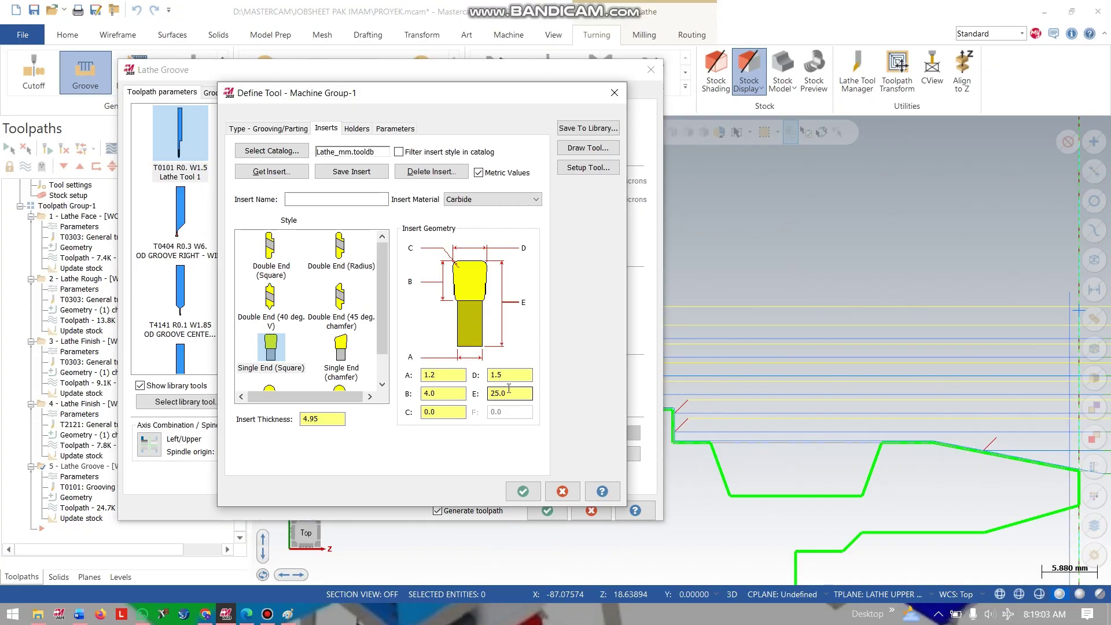
drag(515, 392, 475, 395)
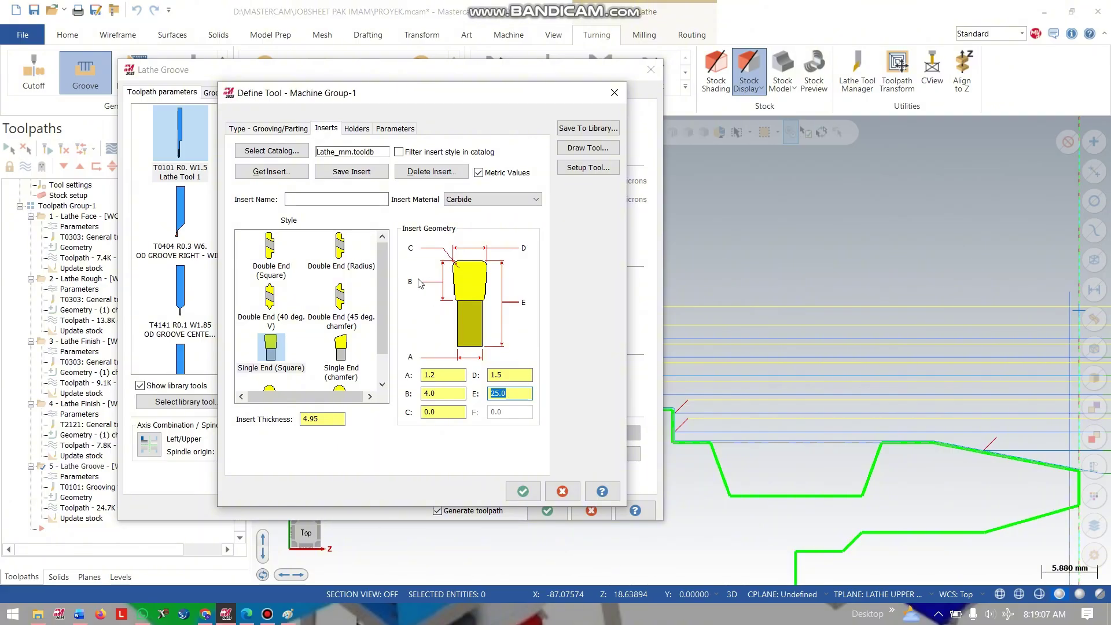
text(30)
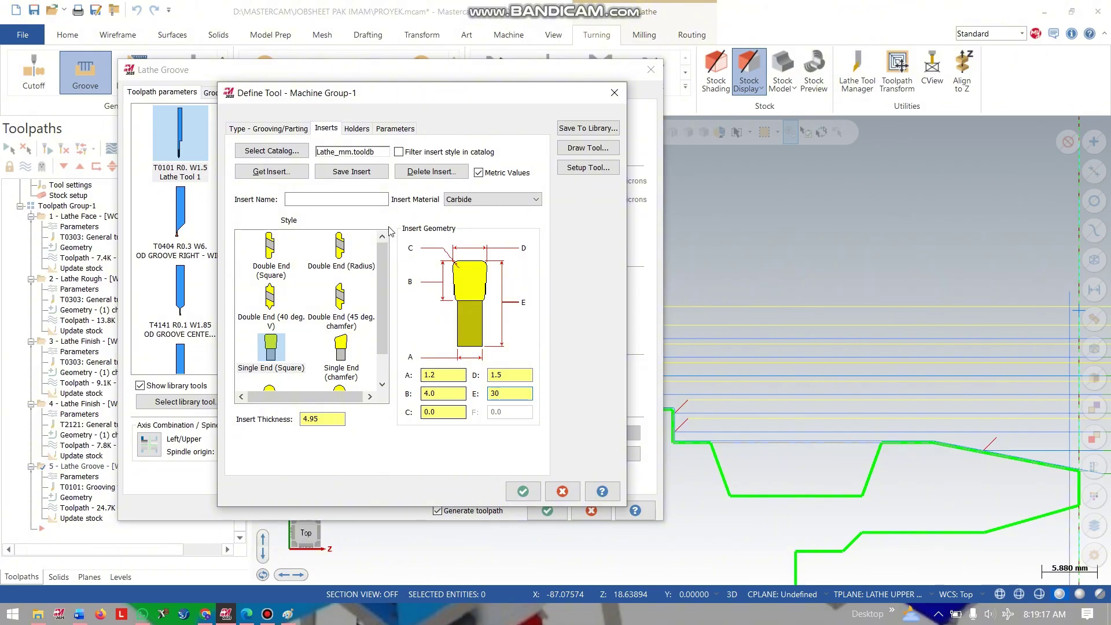
- Set the grooving tool holder's dimension C to 40 and accept the tool definition
click(356, 128)
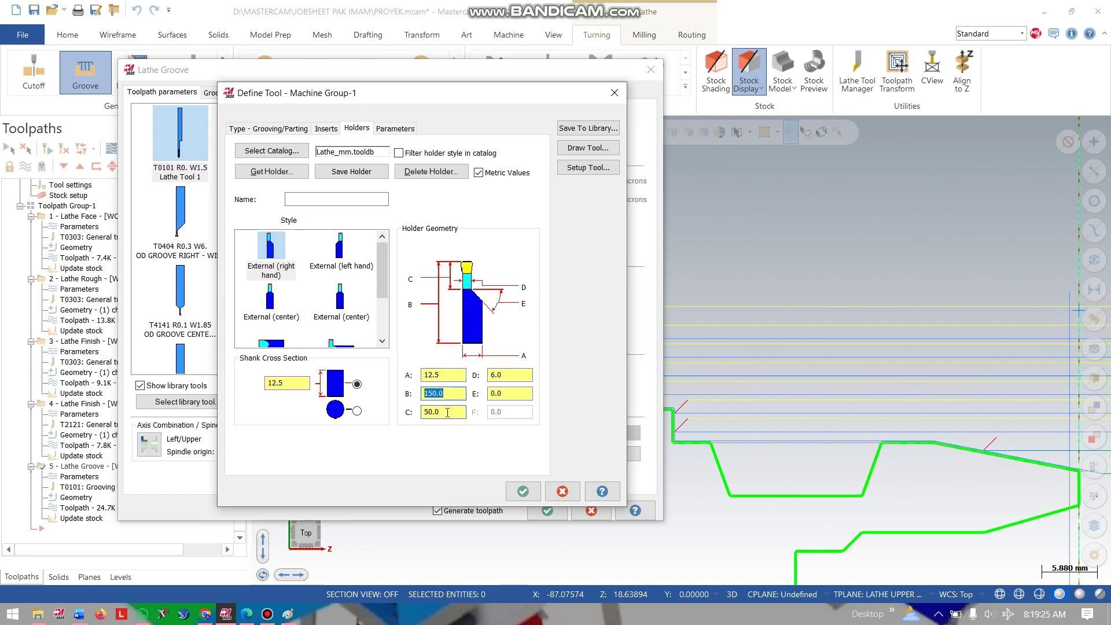
drag(449, 411, 398, 412)
text(40)
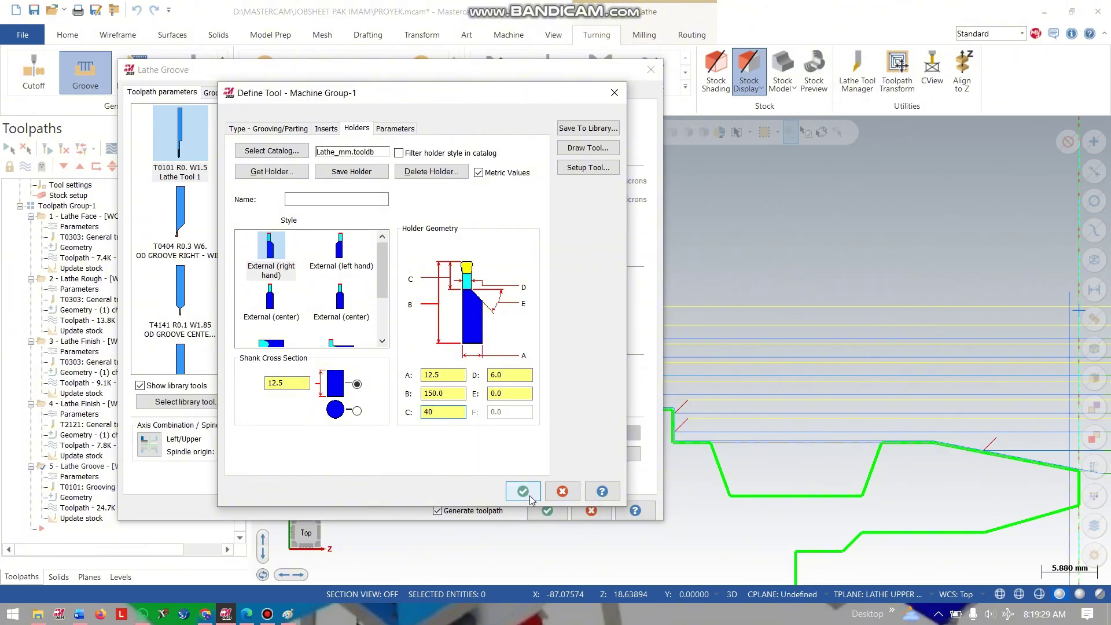
click(522, 491)
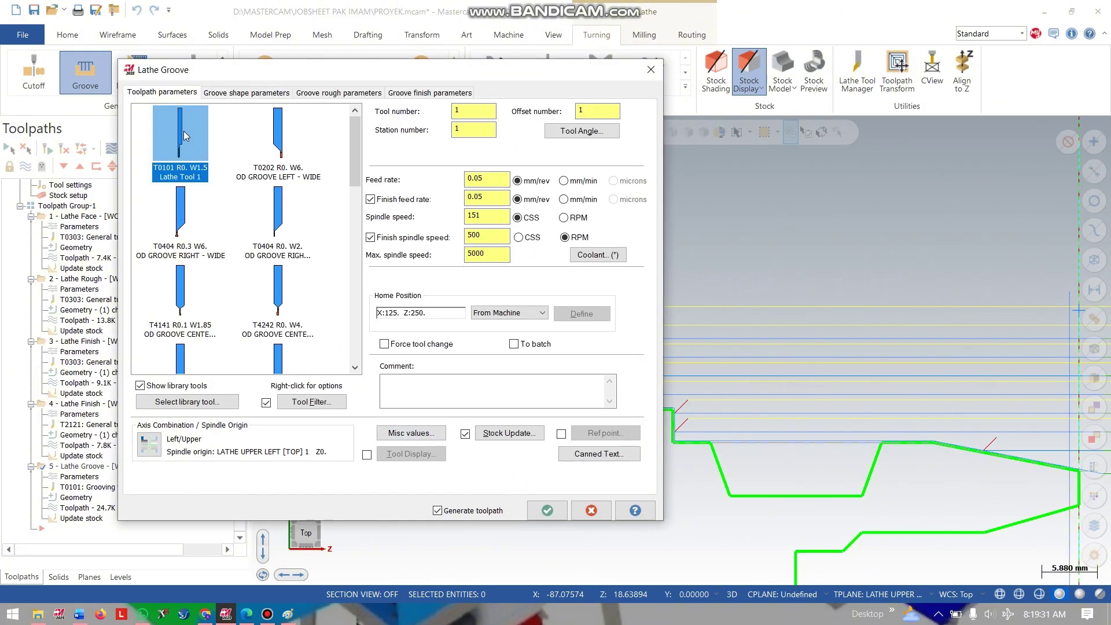
- Recheck the grooving tool's insert and holder geometry and set the holder's dimension C to 60
mouse_move(183, 130)
double_click(182, 124)
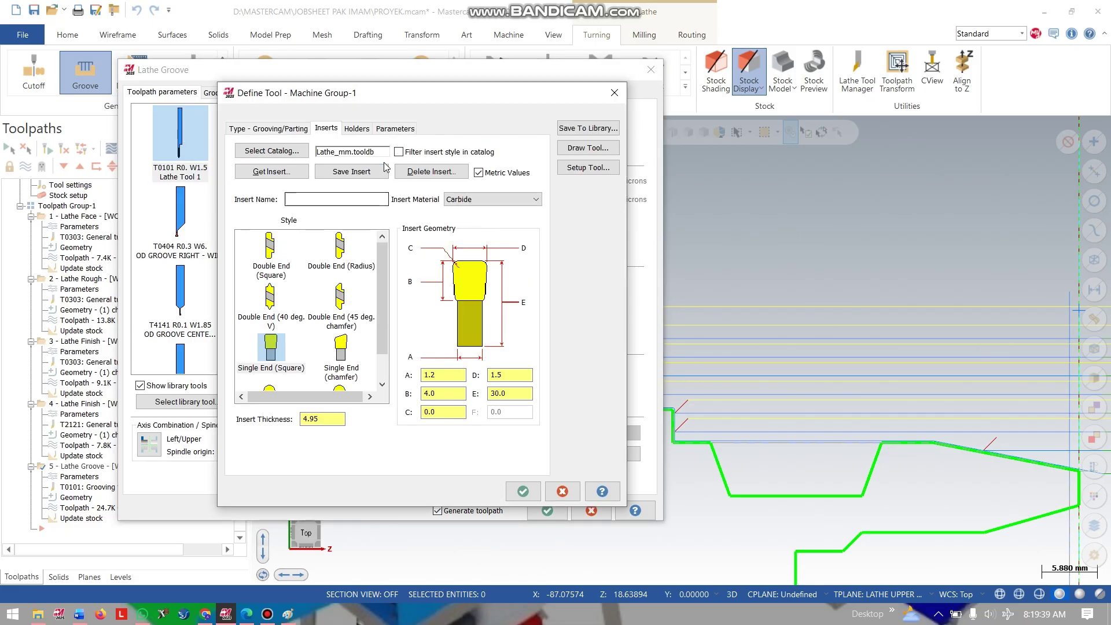
click(364, 132)
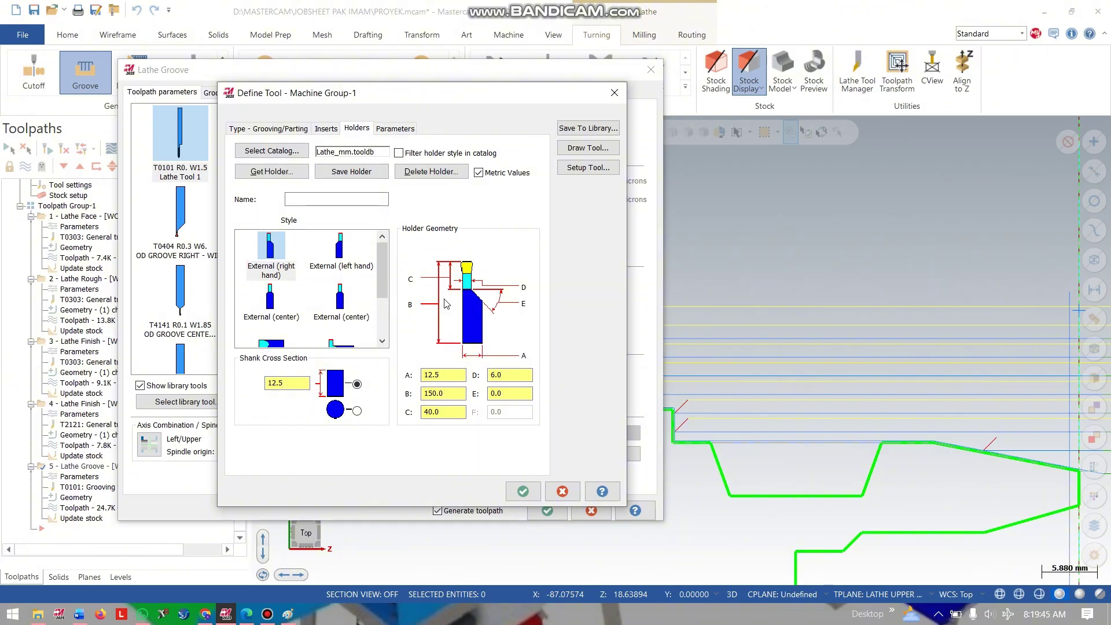
click(328, 128)
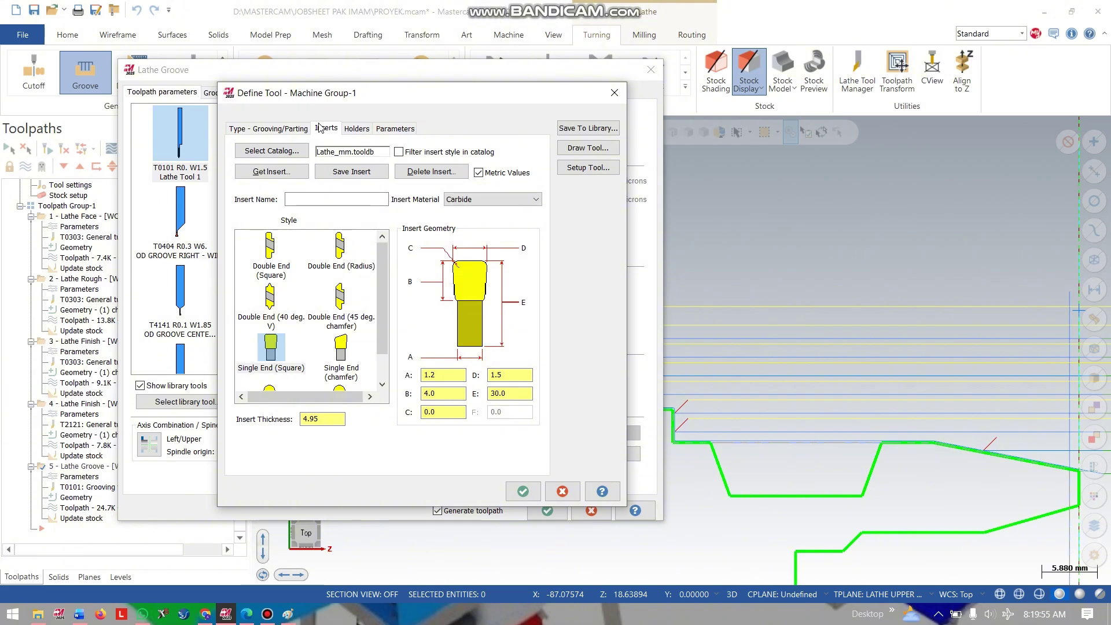
click(356, 129)
click(395, 128)
click(356, 128)
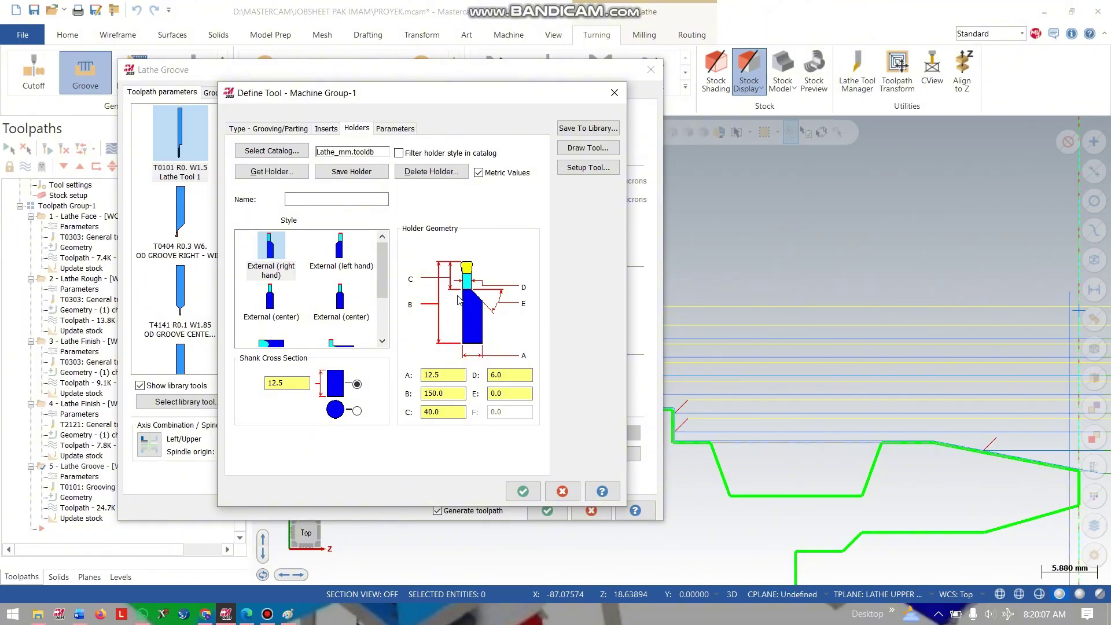
double_click(438, 412)
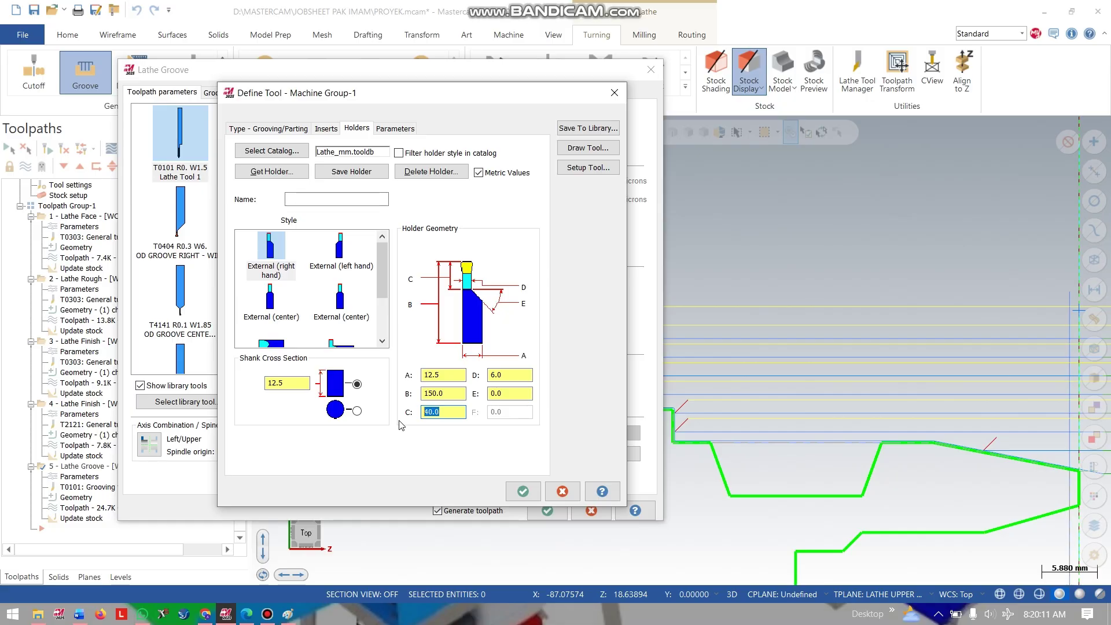
text(60)
click(523, 490)
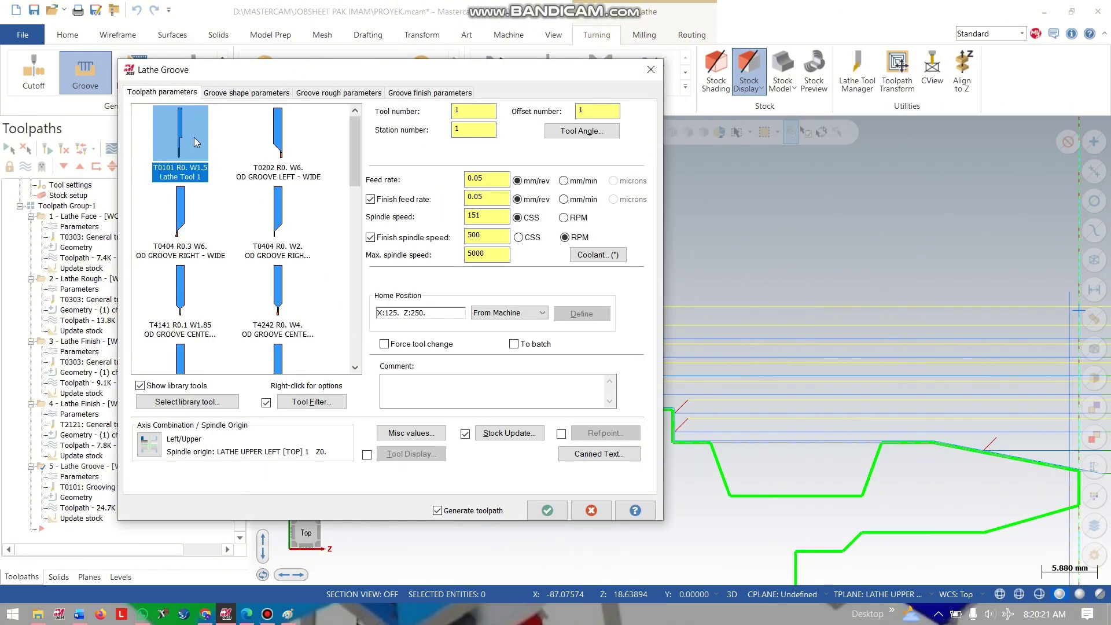
- Reopen the grooving tool's definition and set the insert's dimension B to 10
mouse_move(192, 136)
double_click(184, 129)
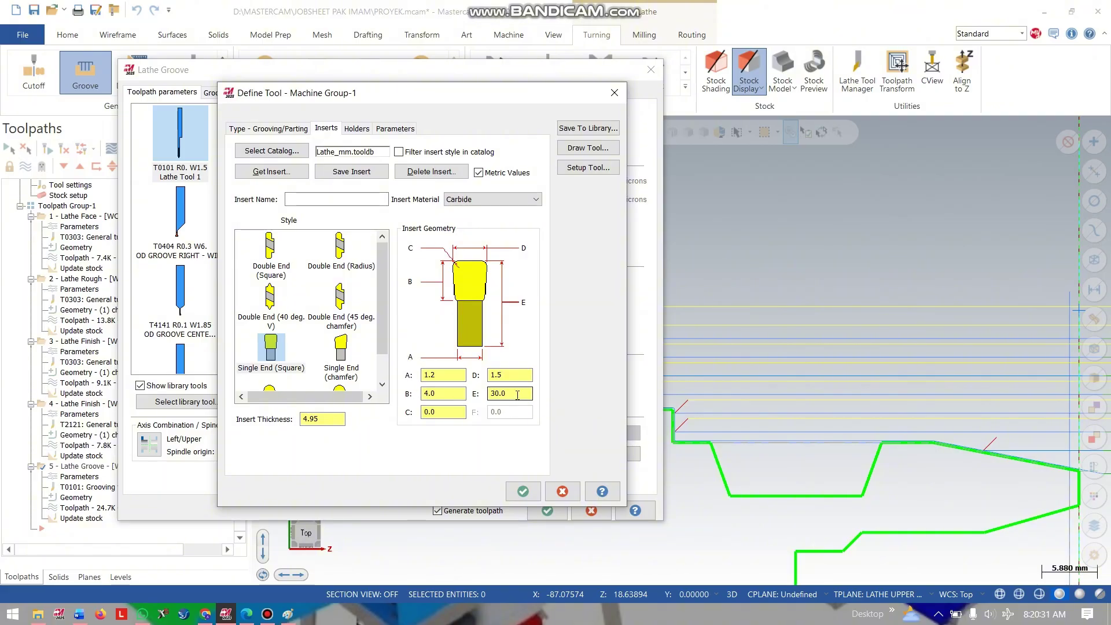
drag(517, 395, 404, 395)
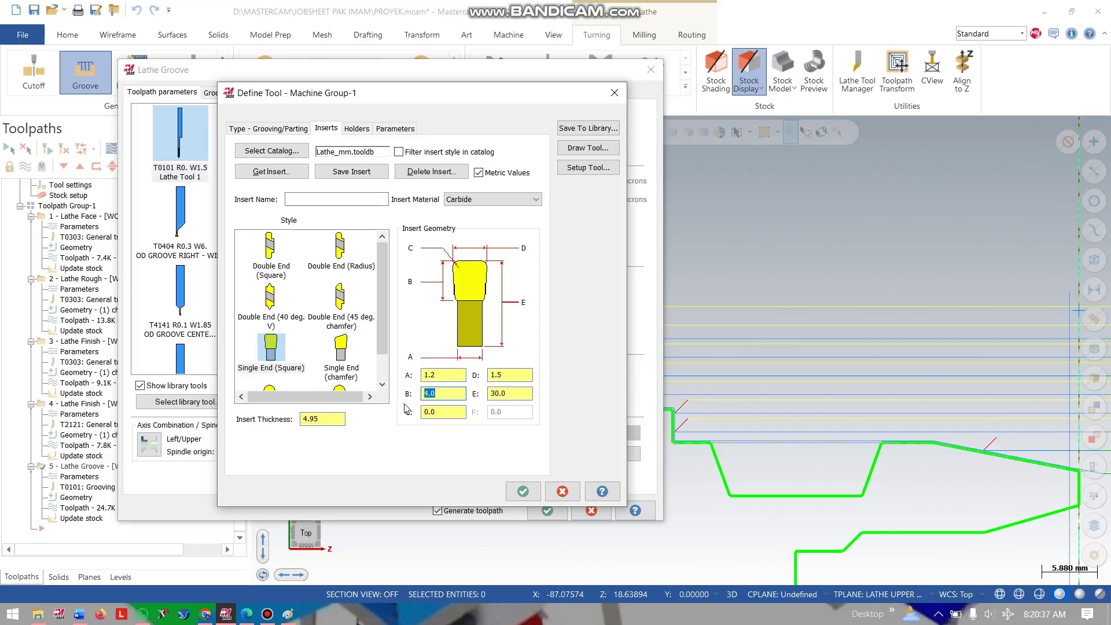
text(10)
key(Tab)
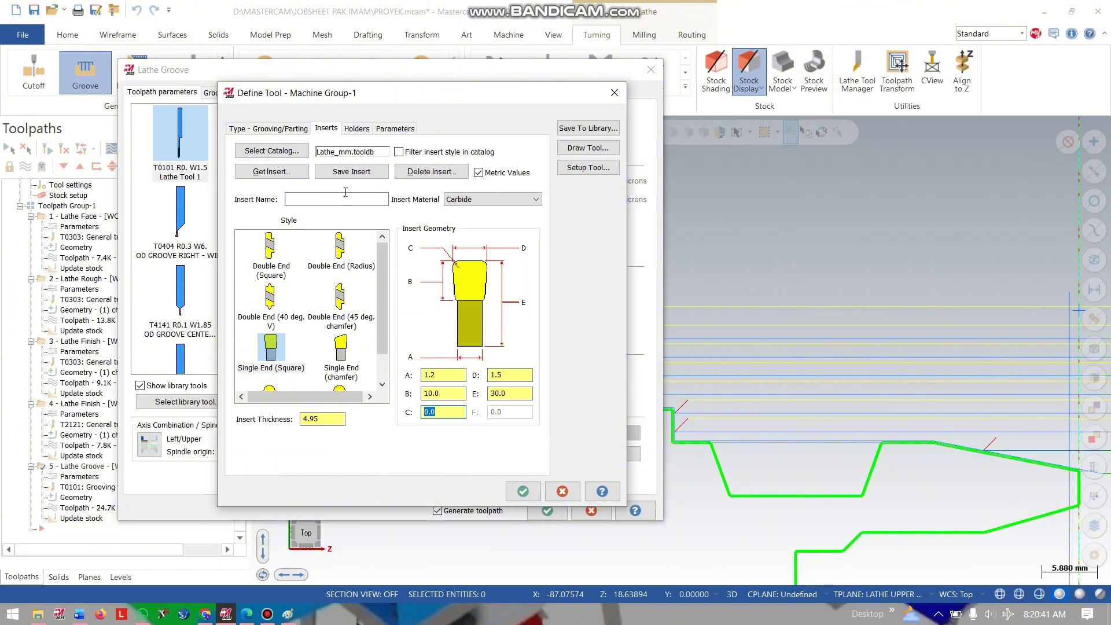
- Set the grooving tool holder's dimension C to 33 and accept the edited tool and groove operation
click(356, 129)
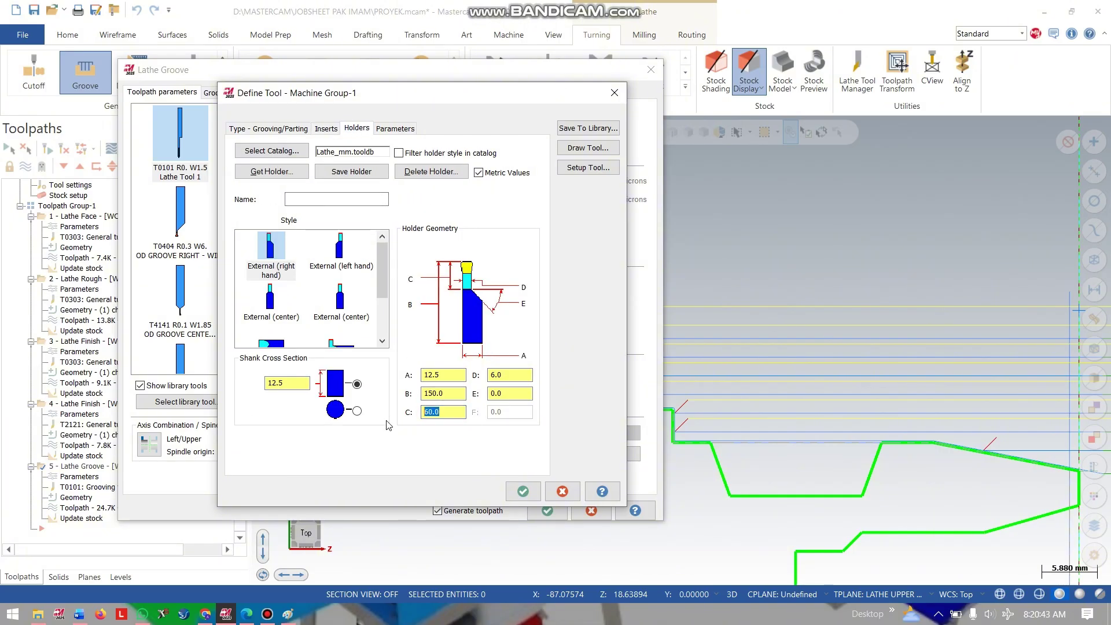
text(3)
text(3)
click(522, 491)
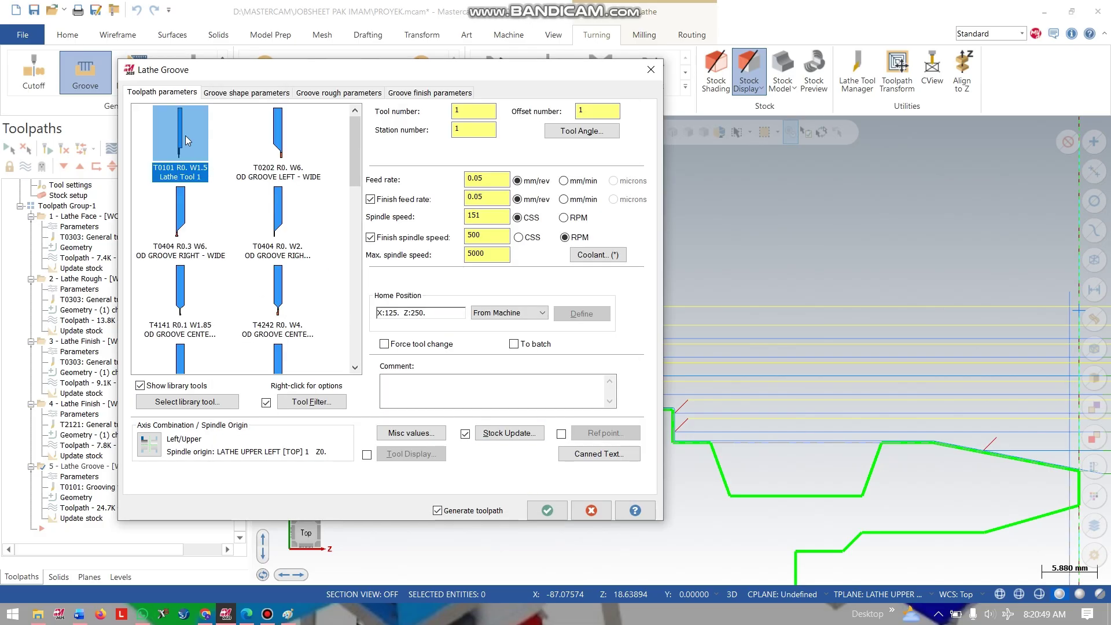
mouse_move(186, 140)
double_click(182, 139)
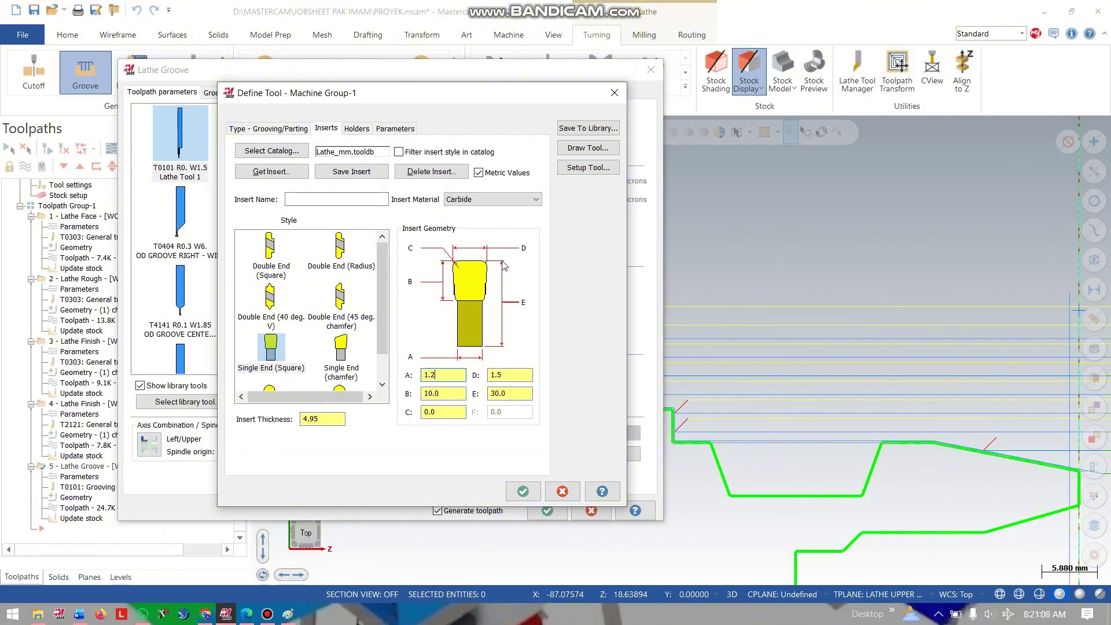
click(524, 493)
click(543, 511)
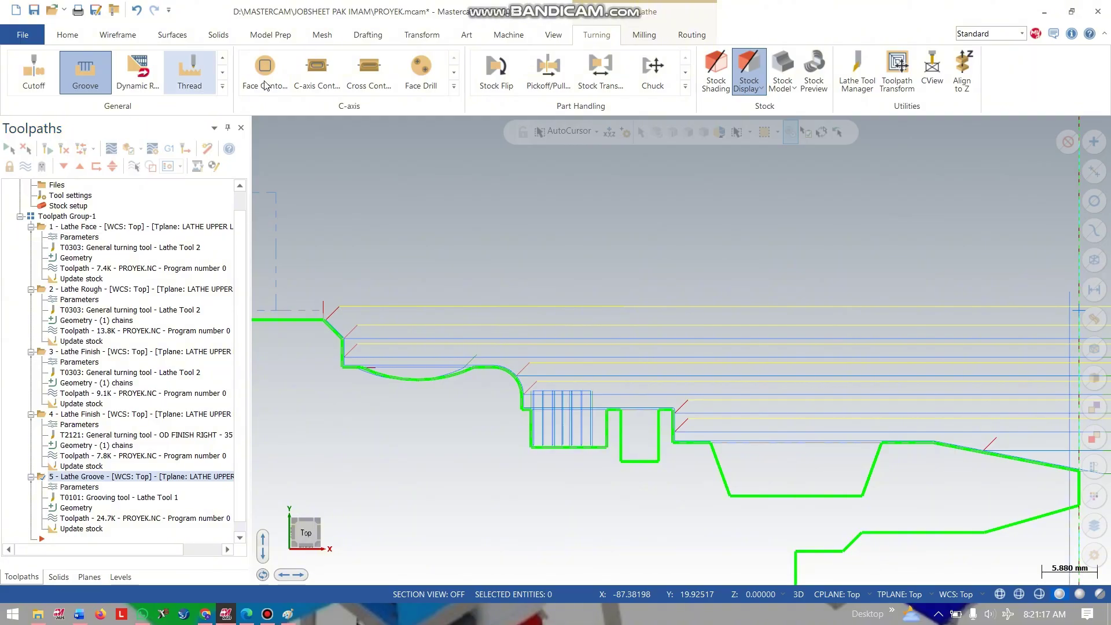
- Start another Groove toolpath with the 3 Lines definition and chain the narrow rectangular groove beside the machined one
click(93, 73)
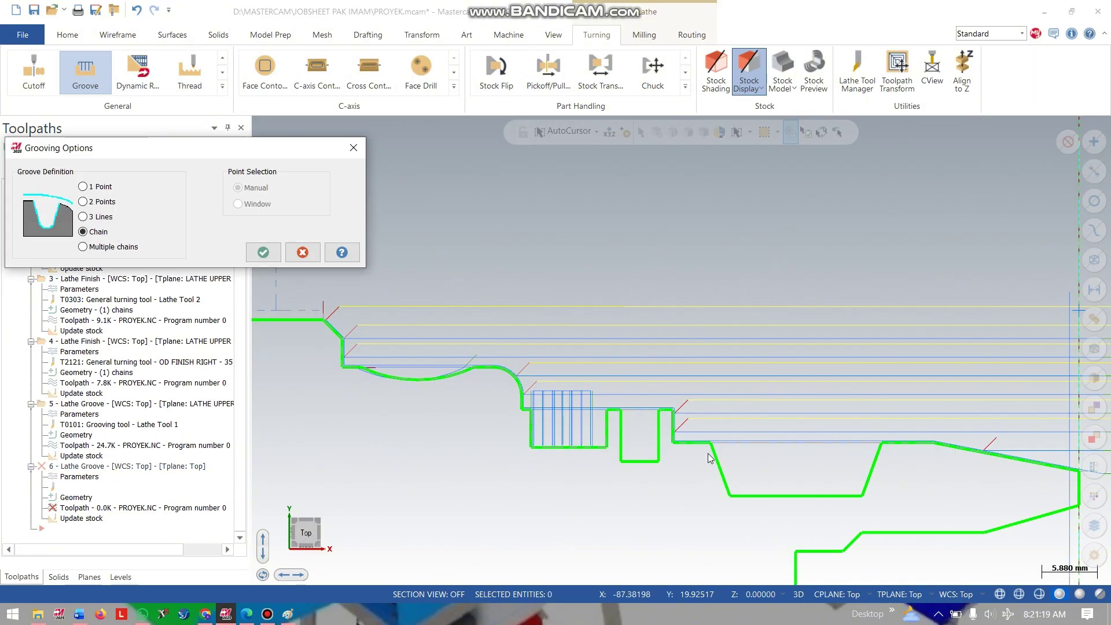
click(83, 216)
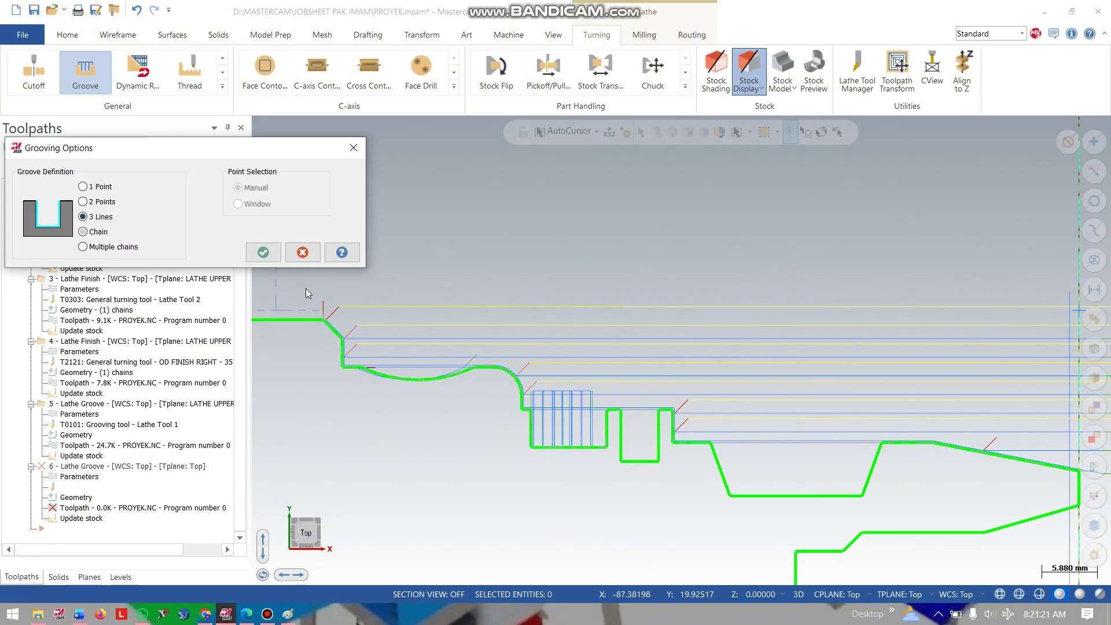
click(262, 252)
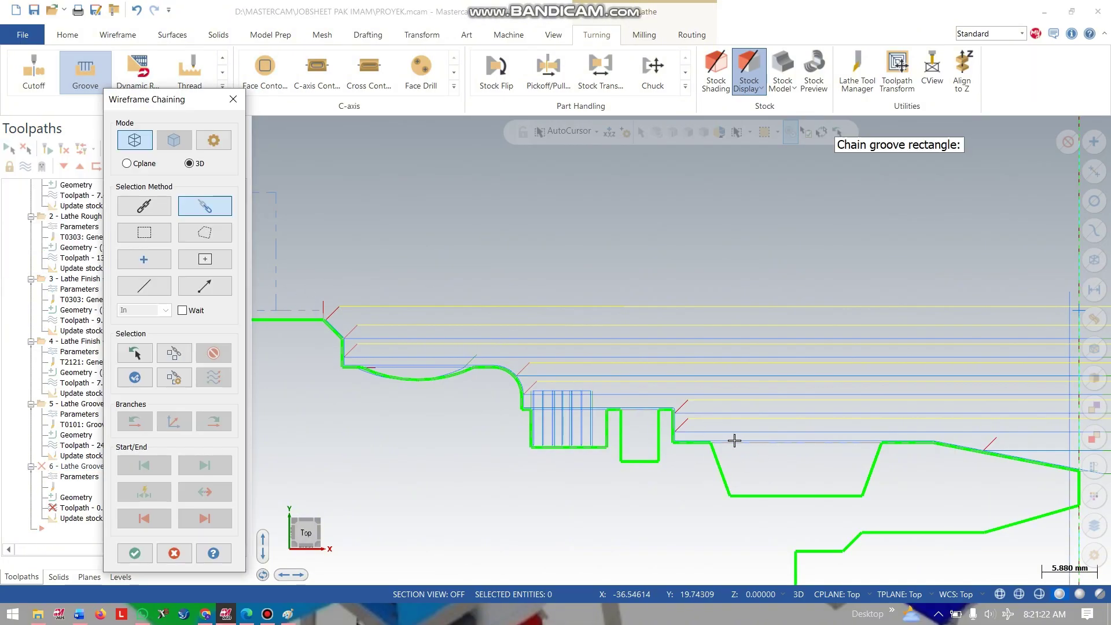
click(658, 413)
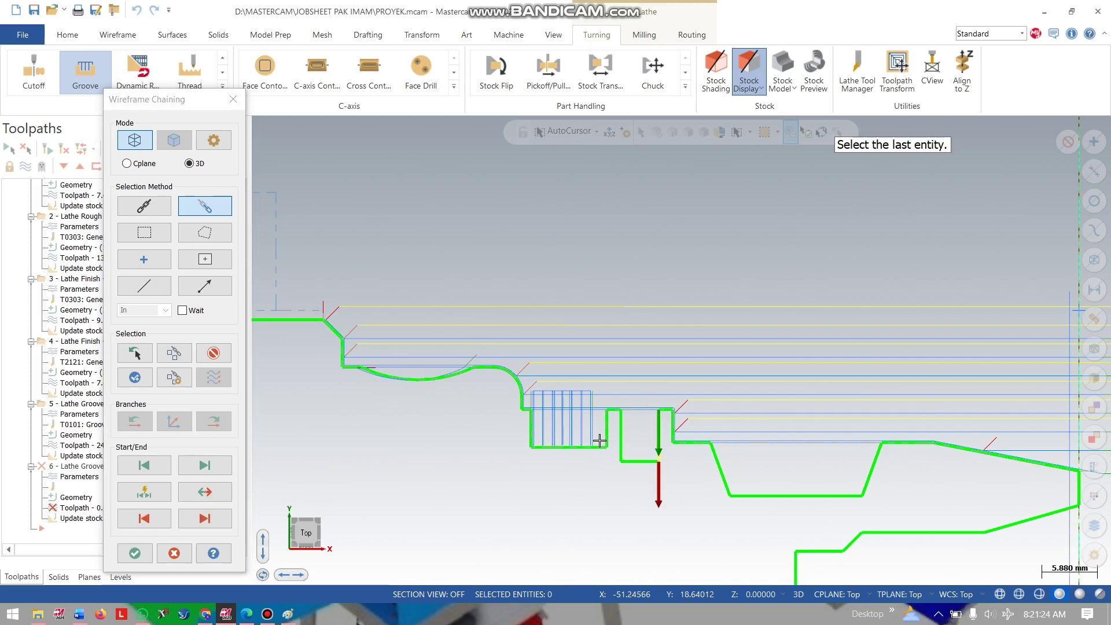
click(135, 553)
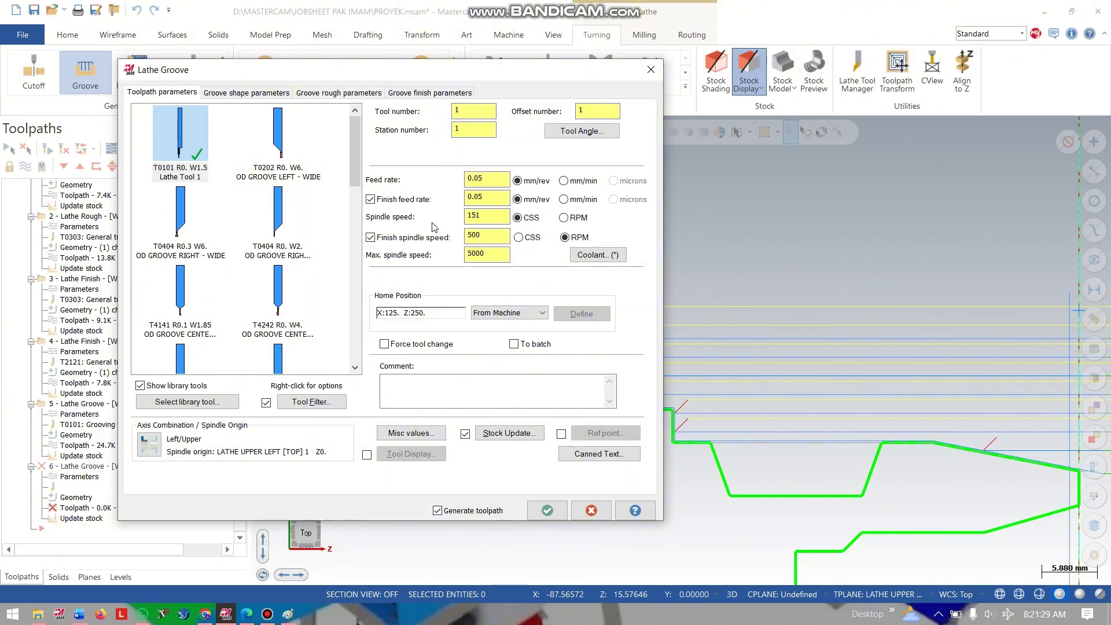
- Switch the narrow groove's spindle speed mode to RPM and review its shape and roughing parameters
click(566, 218)
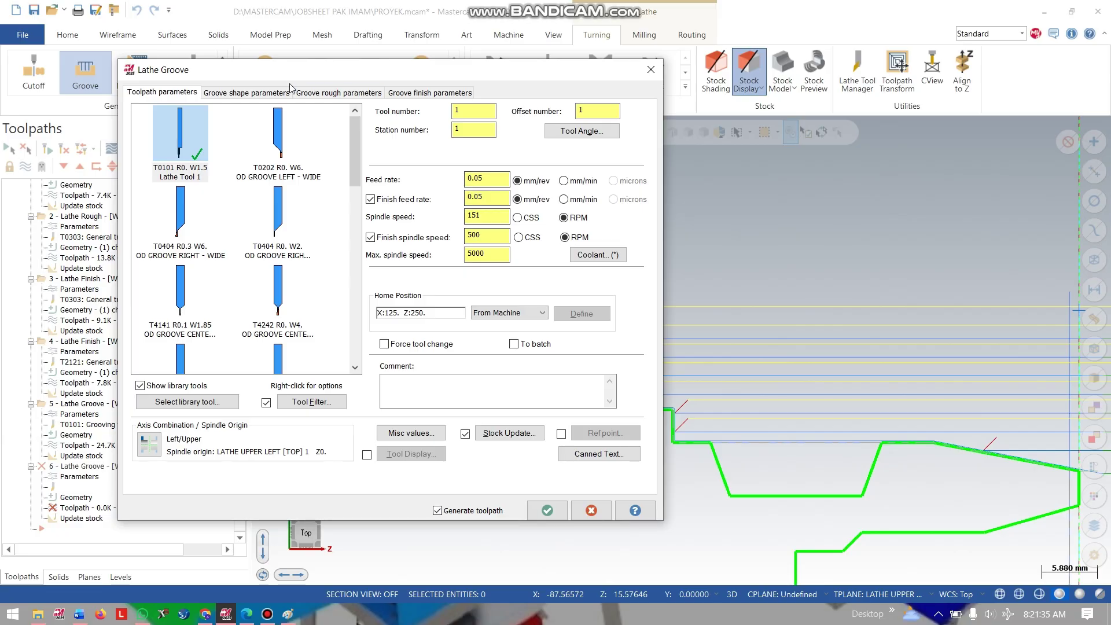
click(272, 92)
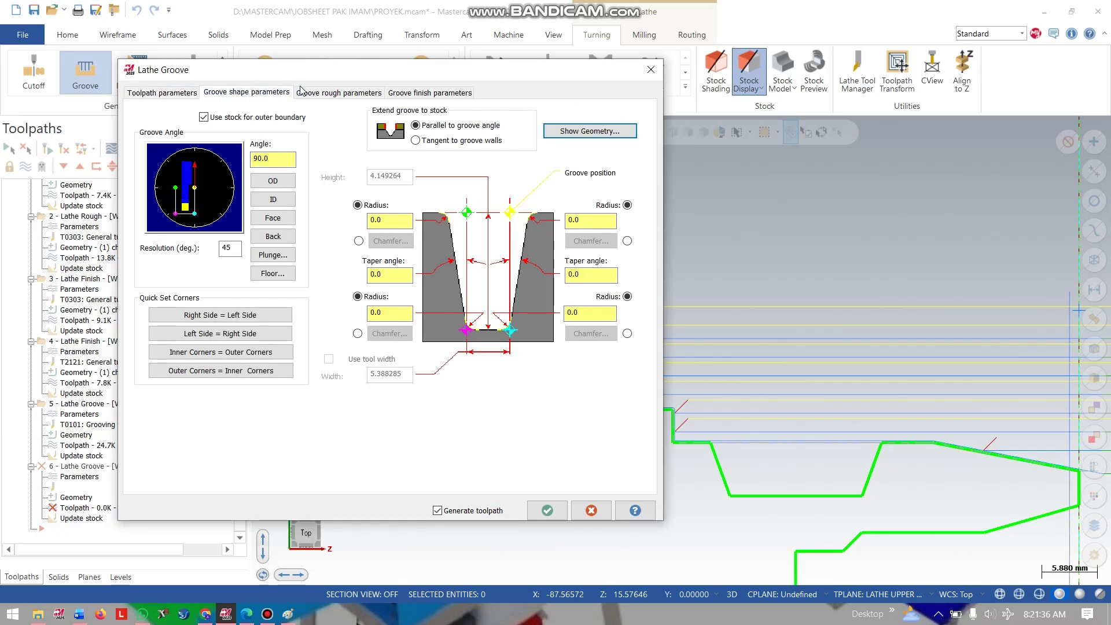
click(339, 93)
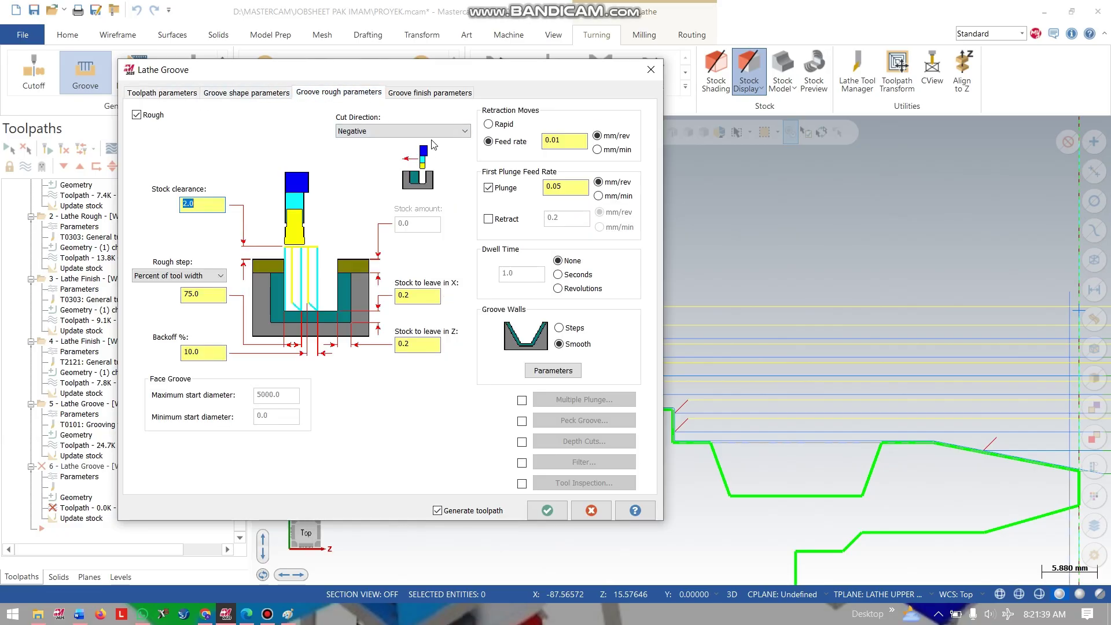
- Rotate the finish entry vectors 45 degrees, up for the first pass and down for the second, and generate the narrow groove toolpath
click(441, 93)
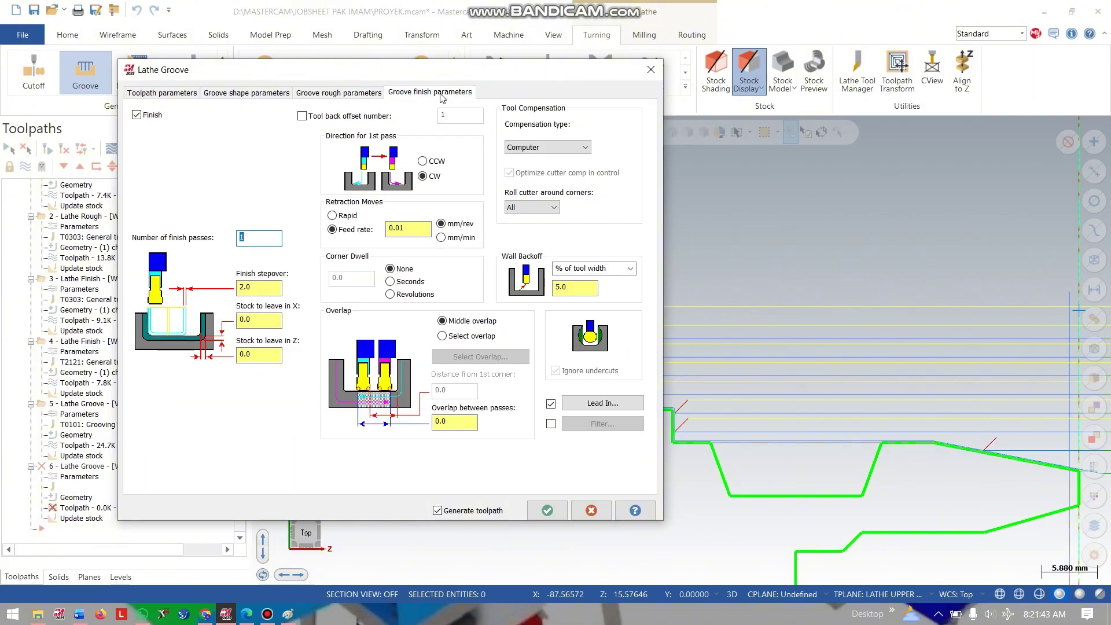
click(599, 403)
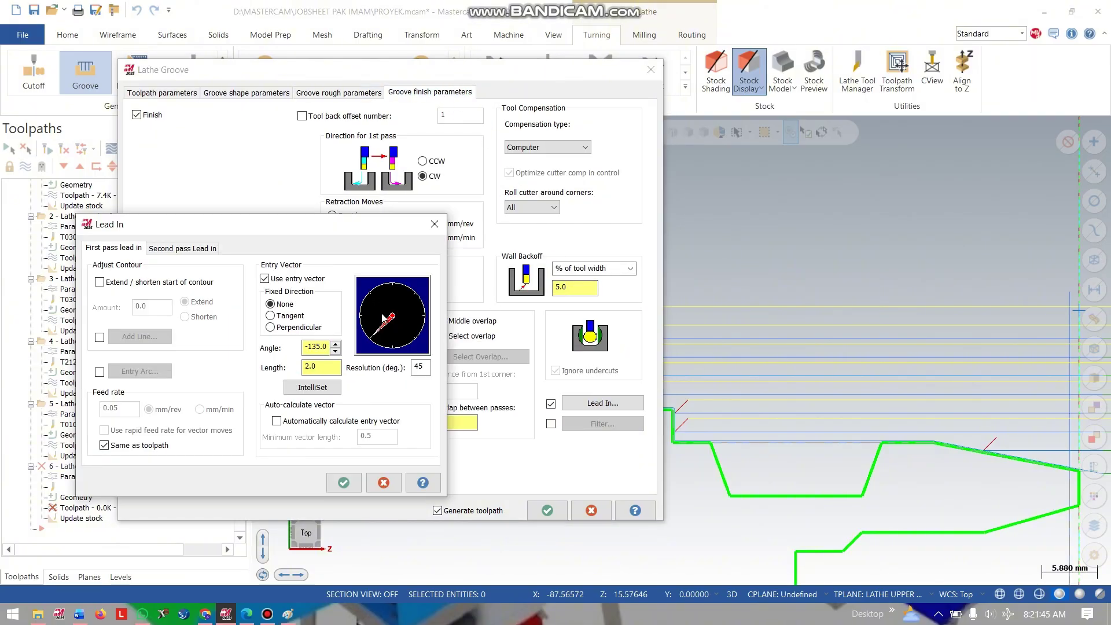
click(335, 344)
click(182, 248)
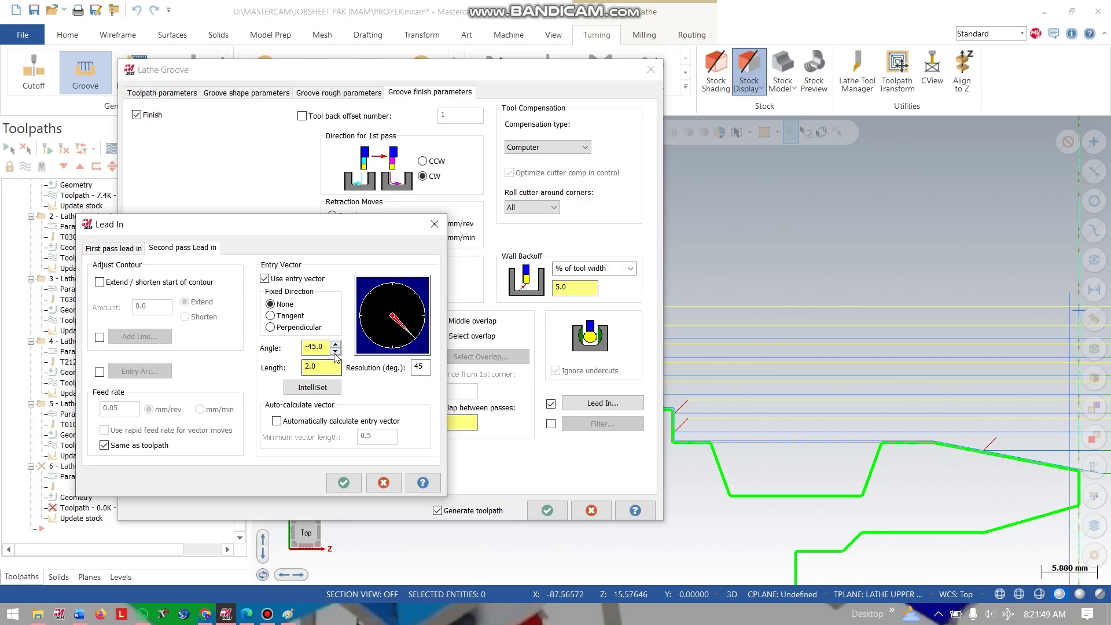
click(336, 352)
click(344, 481)
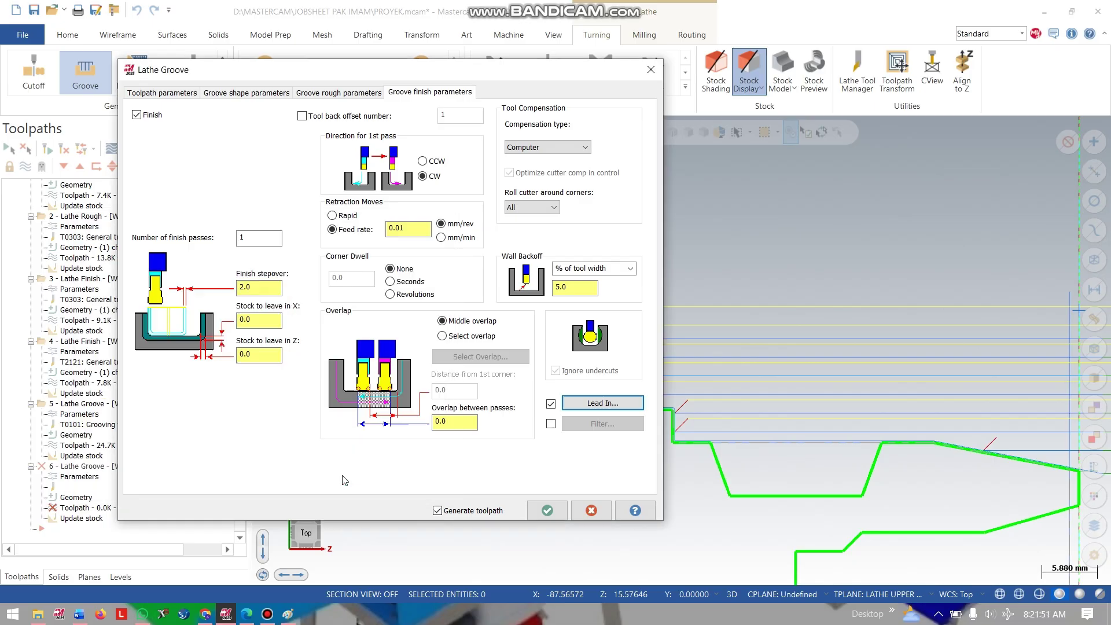
click(547, 510)
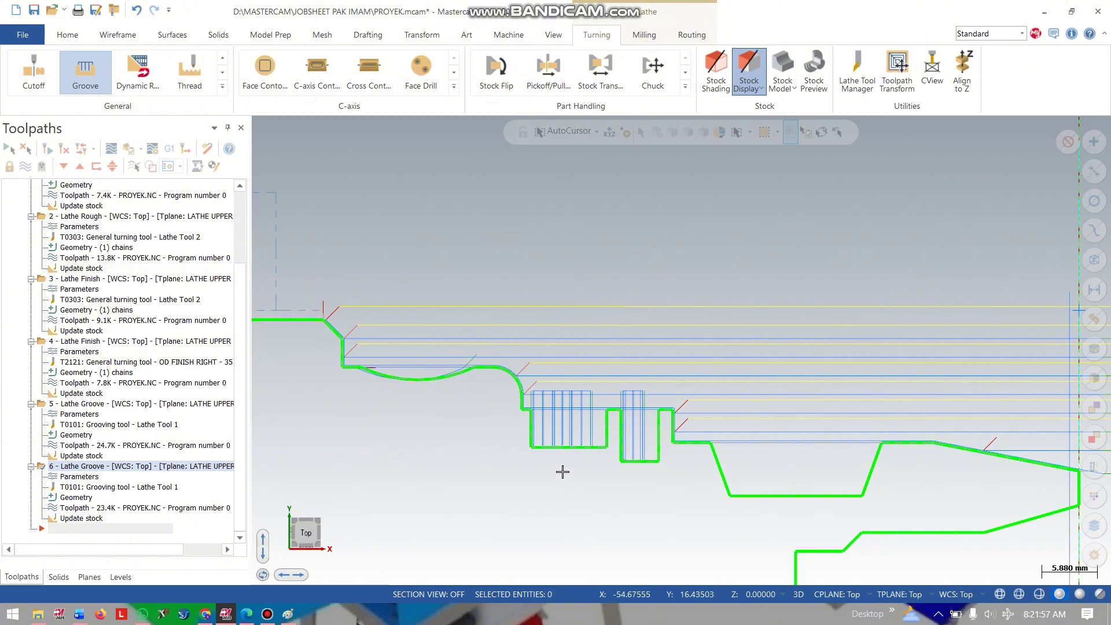
- Start a Groove toolpath with the Chain definition and chain the three sides of the tapered-wall groove
scroll(791, 412, down, 2)
scroll(792, 412, down, 3)
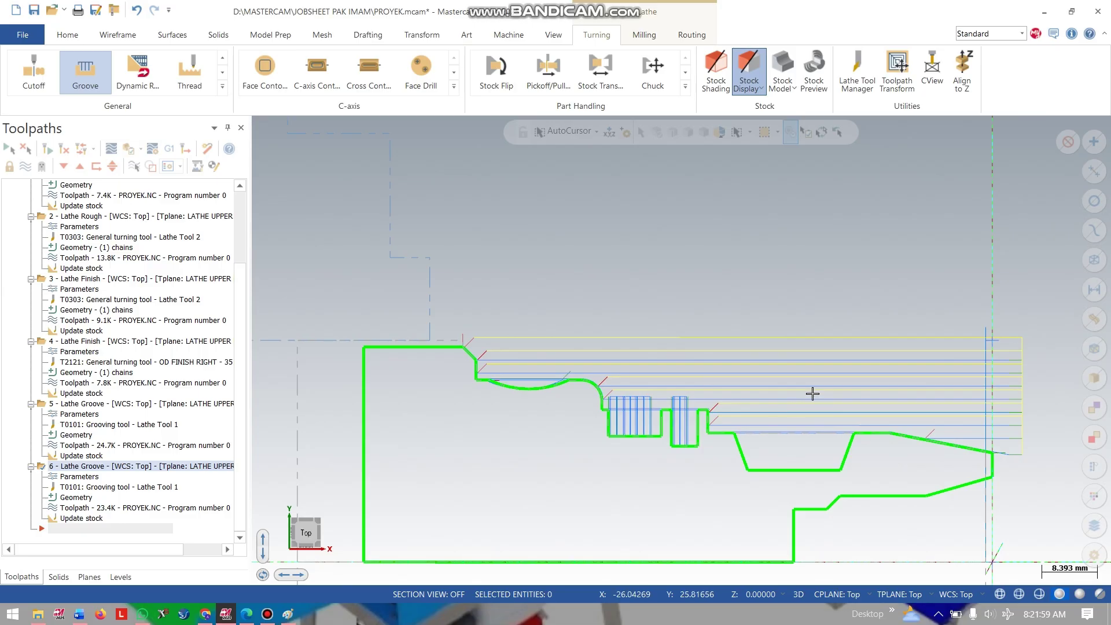
click(95, 78)
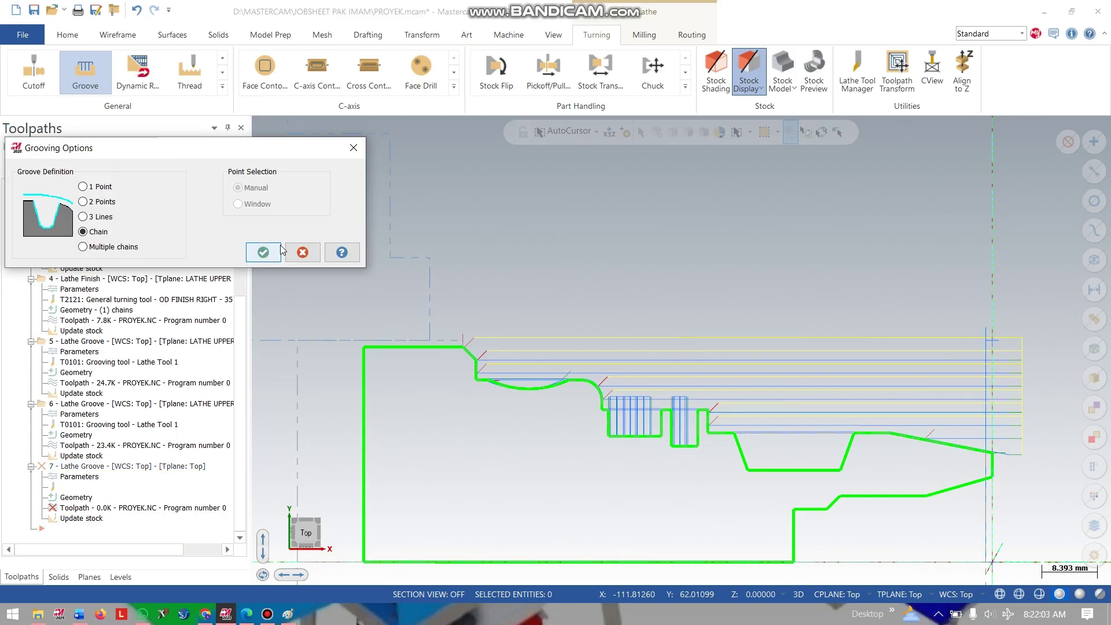
click(263, 252)
click(848, 456)
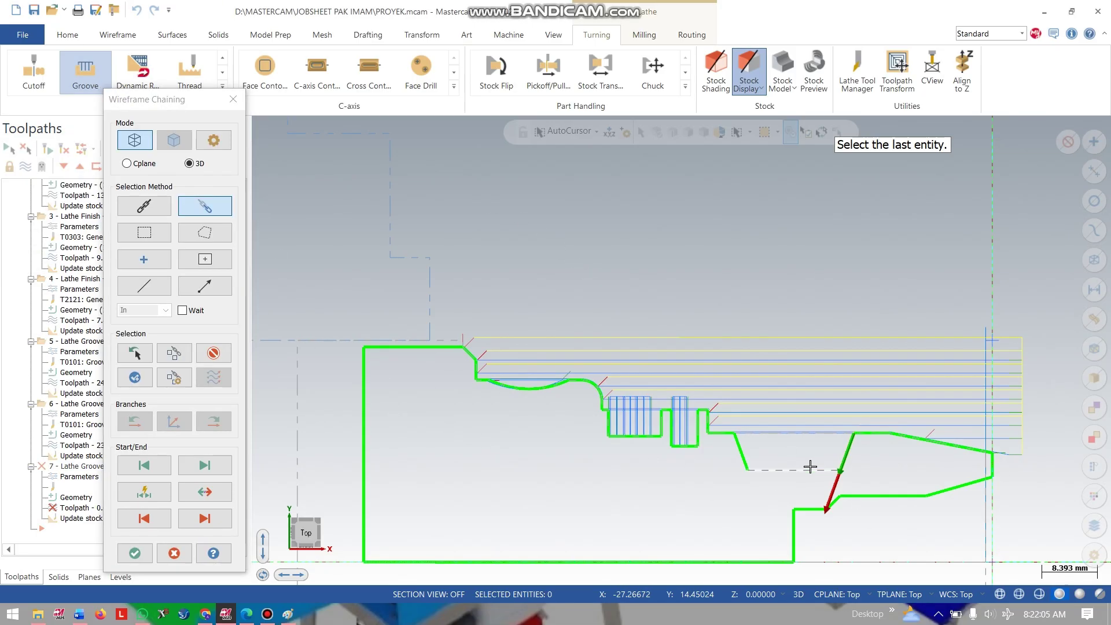
click(740, 444)
click(134, 554)
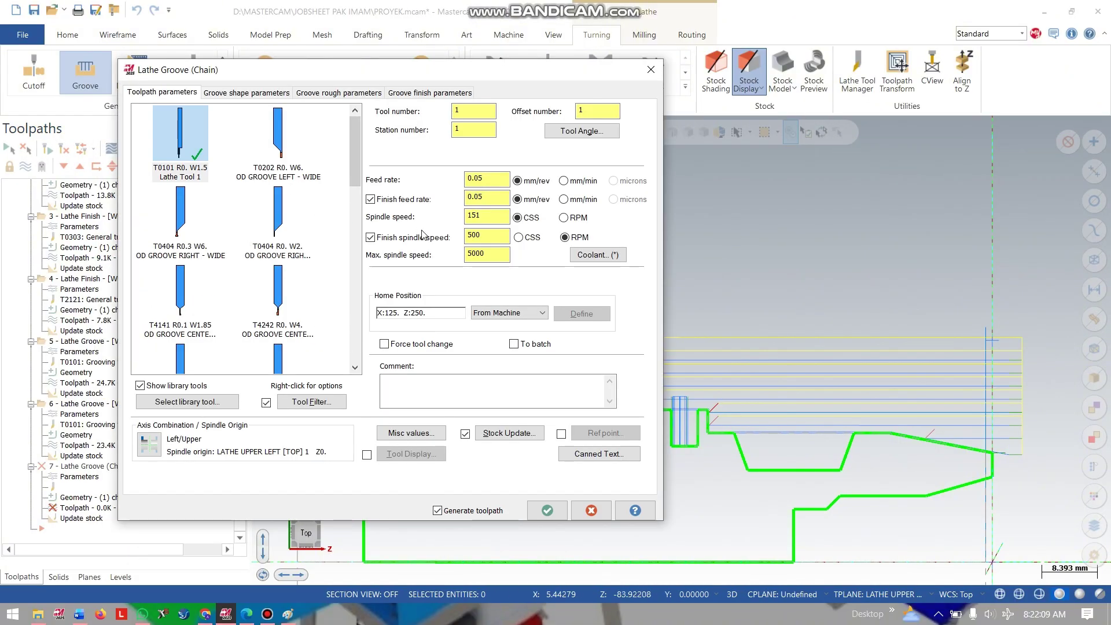
- Switch the tapered groove's spindle speed mode to RPM and review its shape and roughing parameters
click(563, 218)
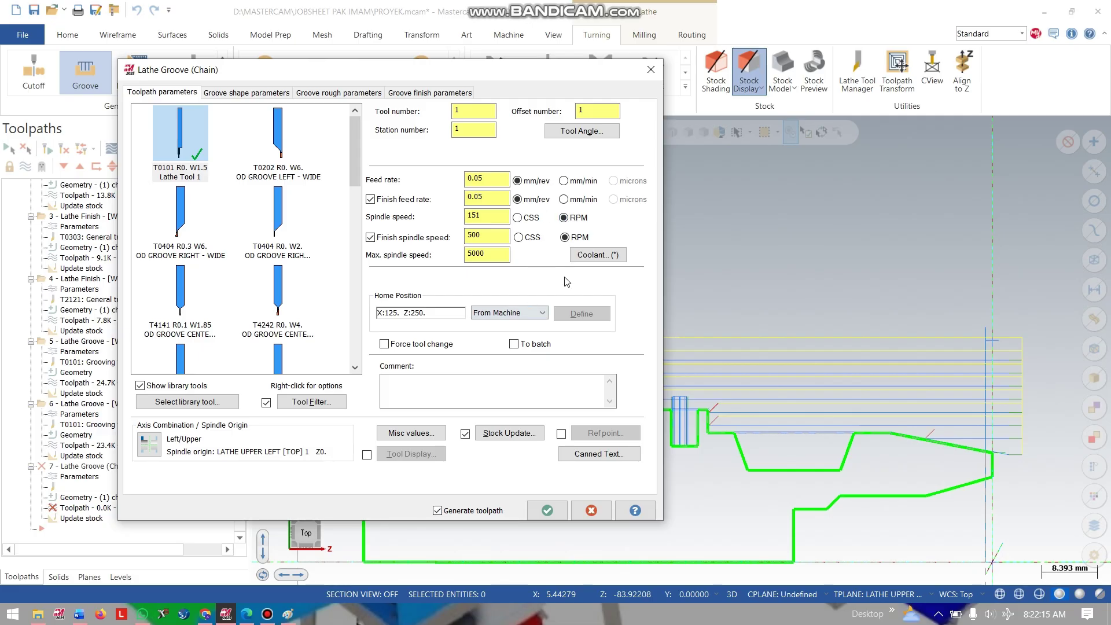
click(247, 92)
click(348, 93)
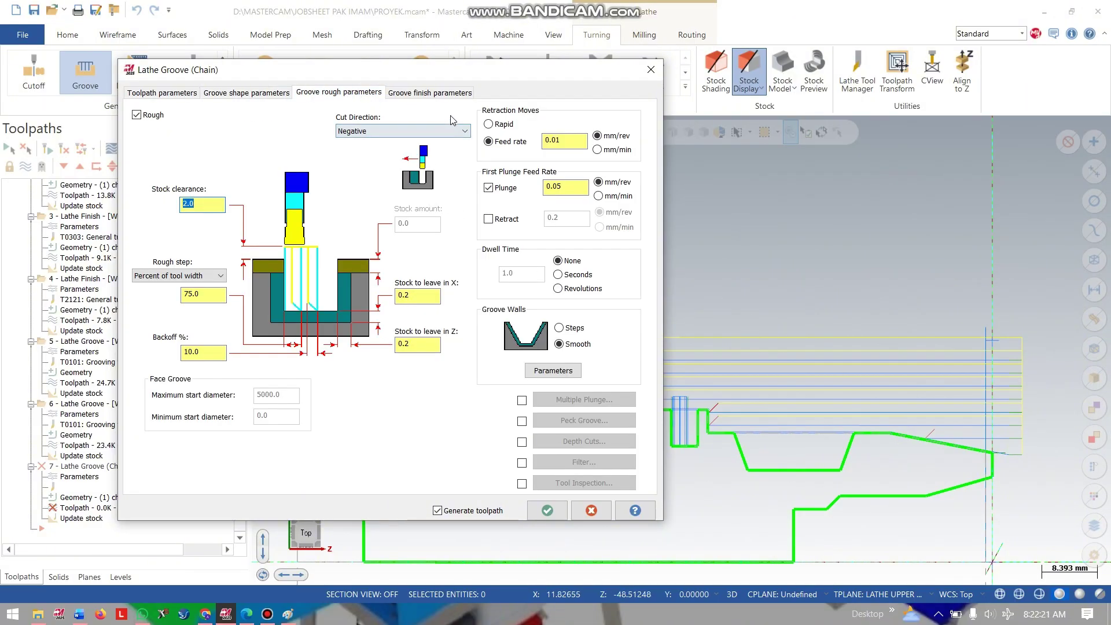
- Rotate the tapered groove's finish entry vectors 45 degrees, up for the first pass and down for the second, and generate the toolpath
click(431, 93)
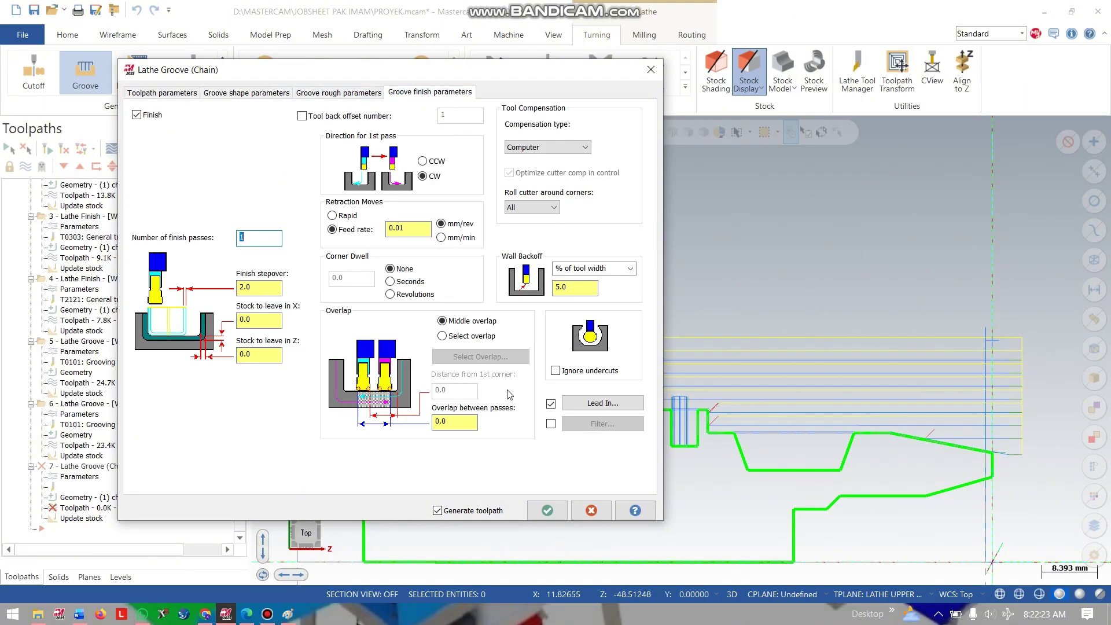
click(602, 402)
double_click(315, 346)
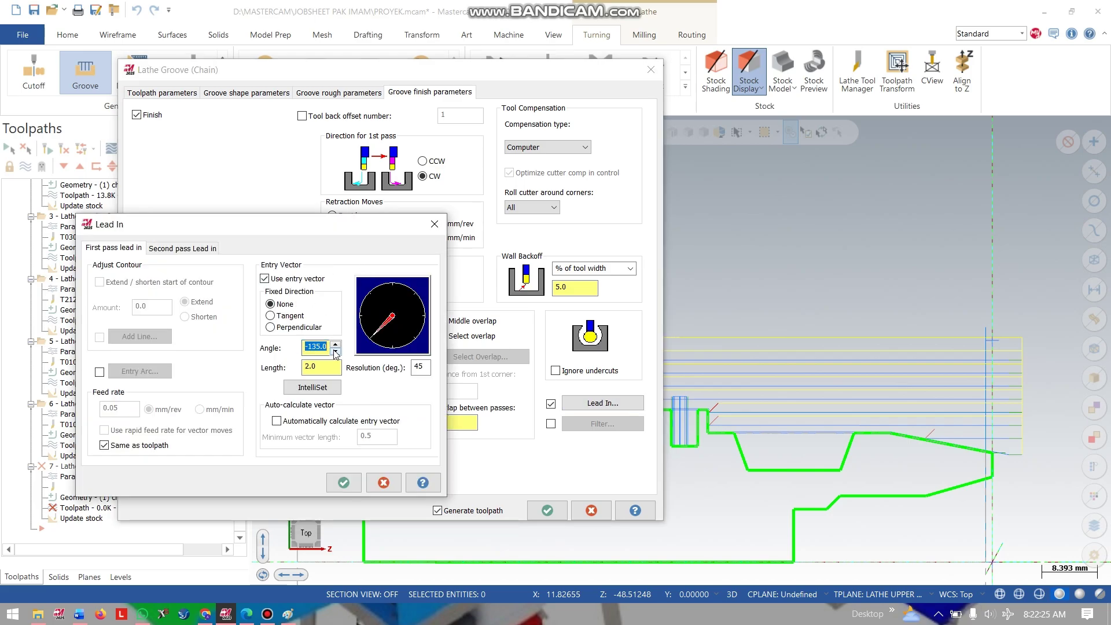
click(336, 345)
click(183, 247)
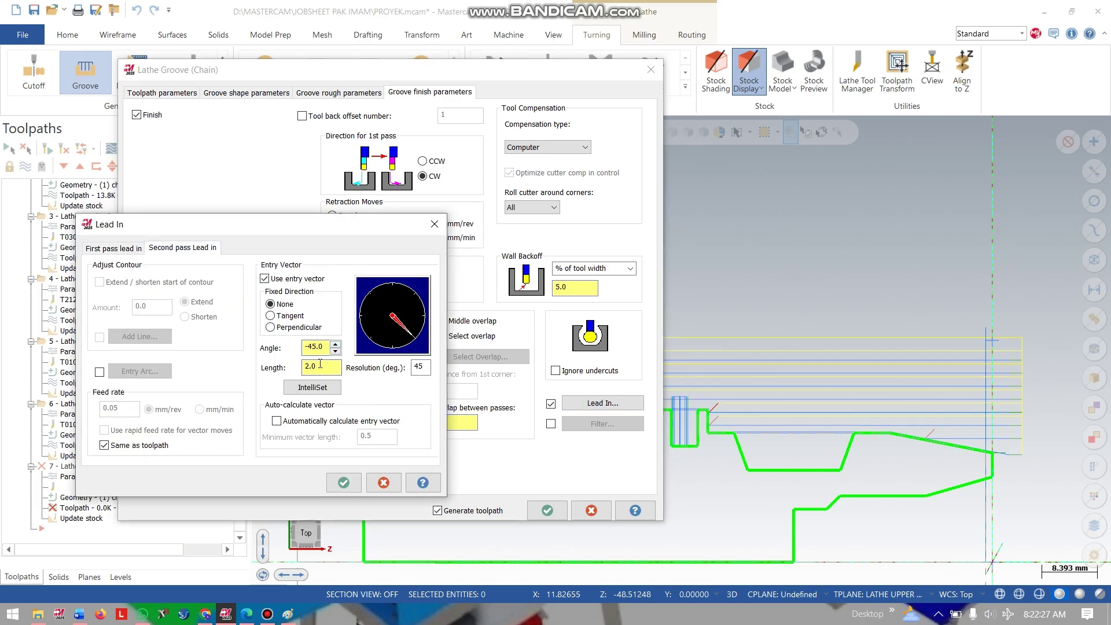
click(336, 351)
click(344, 480)
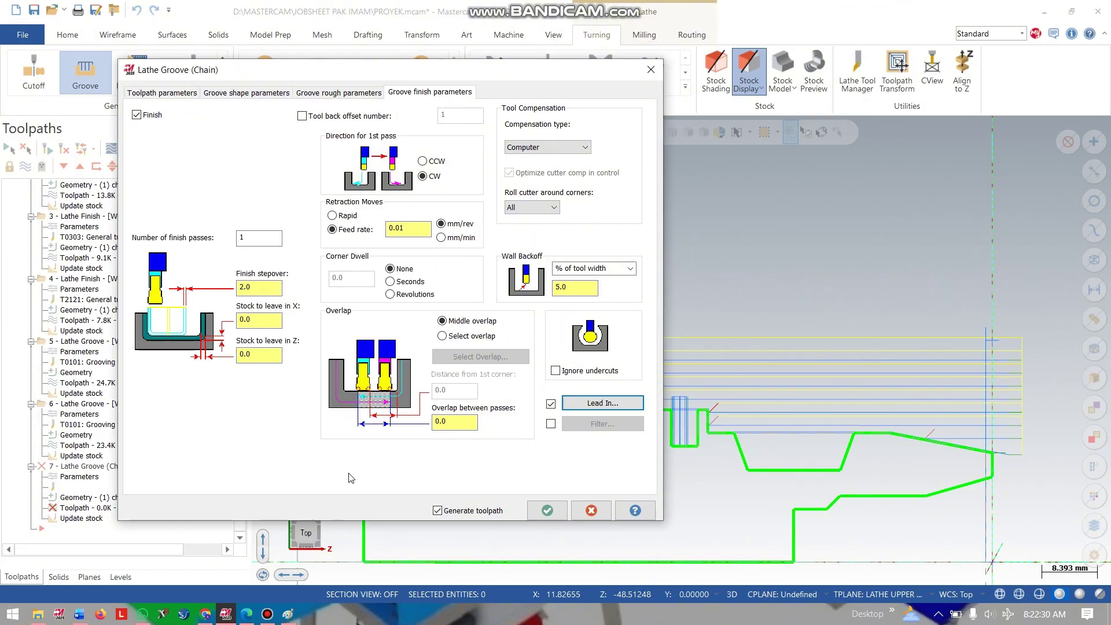
click(536, 516)
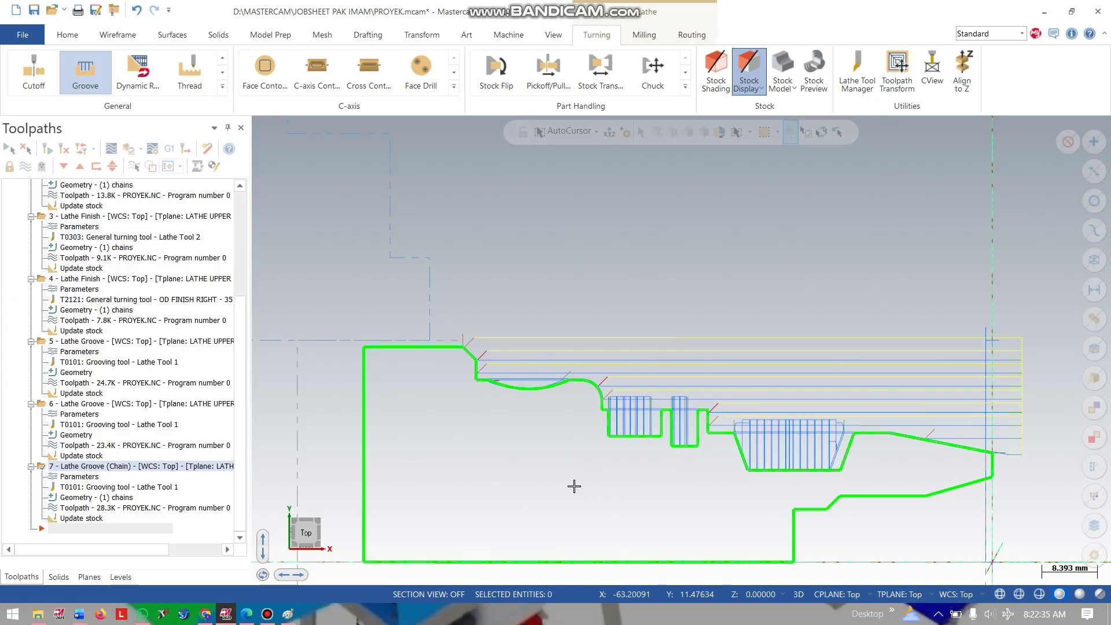
- Start a lathe Drill toolpath and consult the part drawing in WhatsApp for the hole dimensions
scroll(790, 376, down, 3)
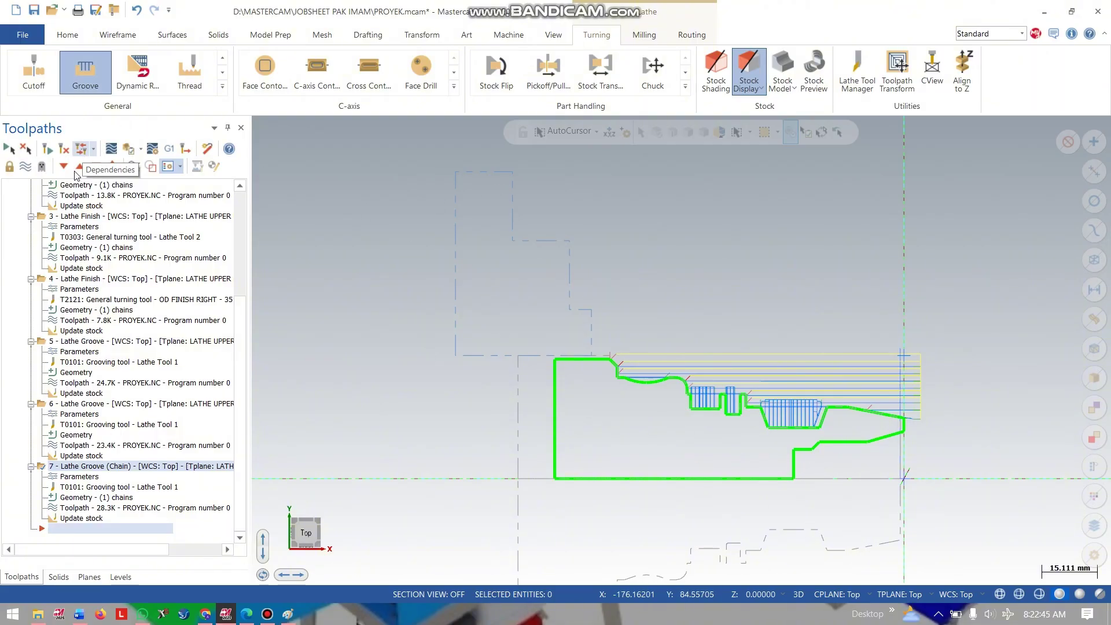
click(222, 86)
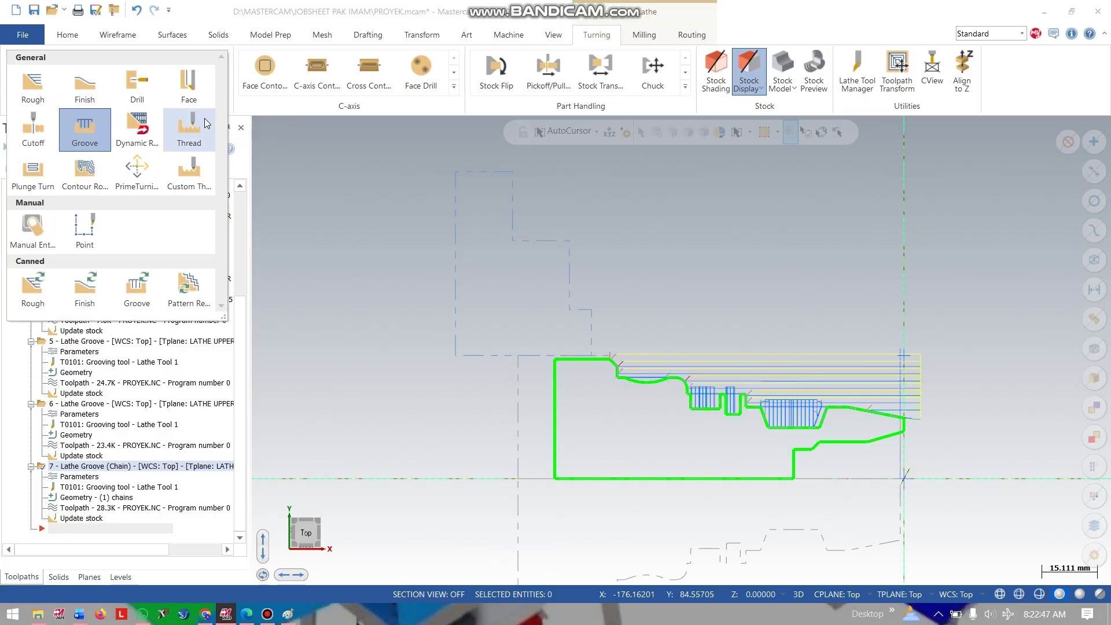
click(137, 85)
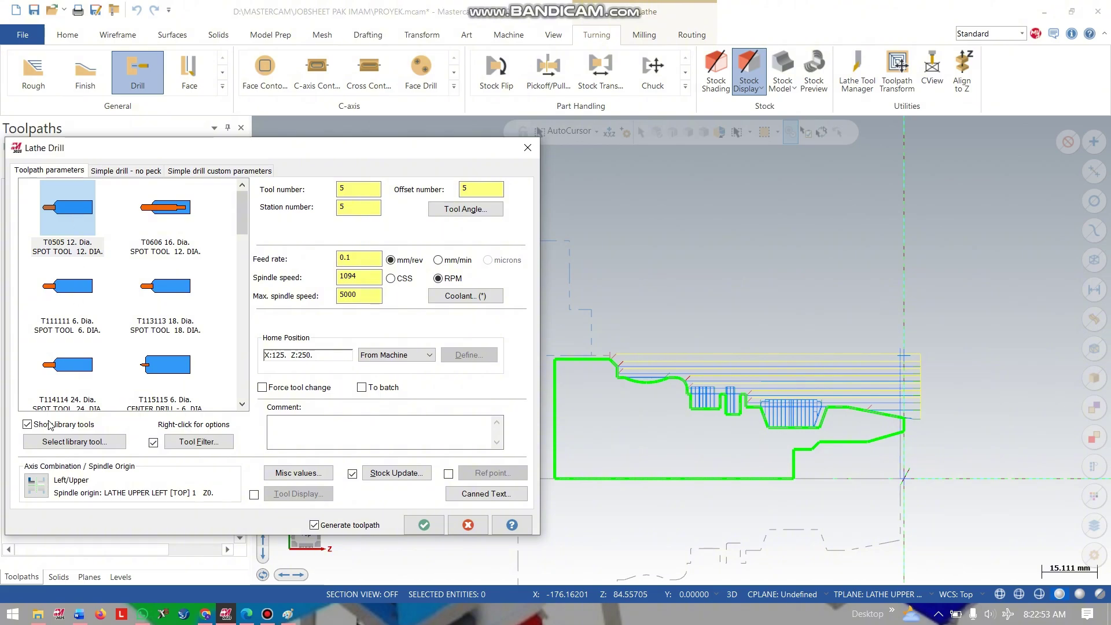
click(139, 616)
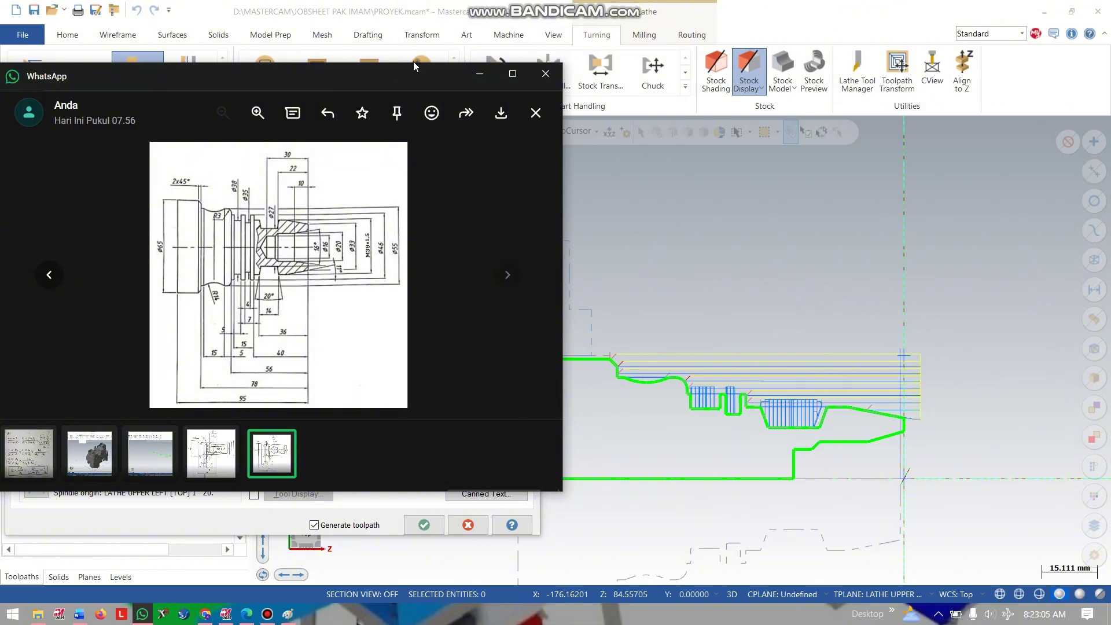
click(481, 75)
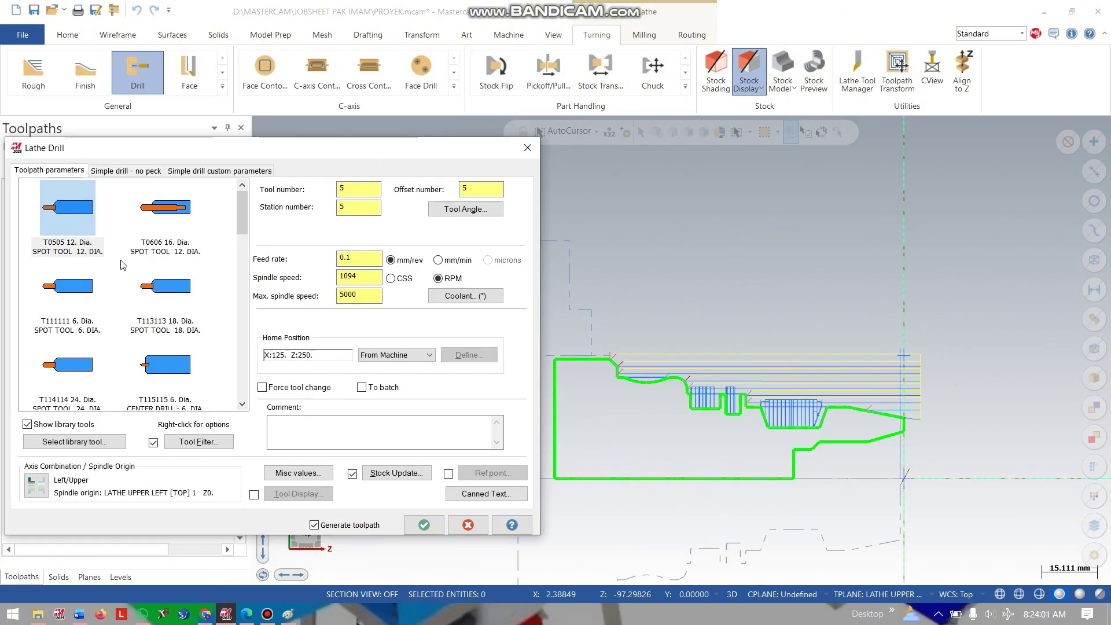
double_click(74, 207)
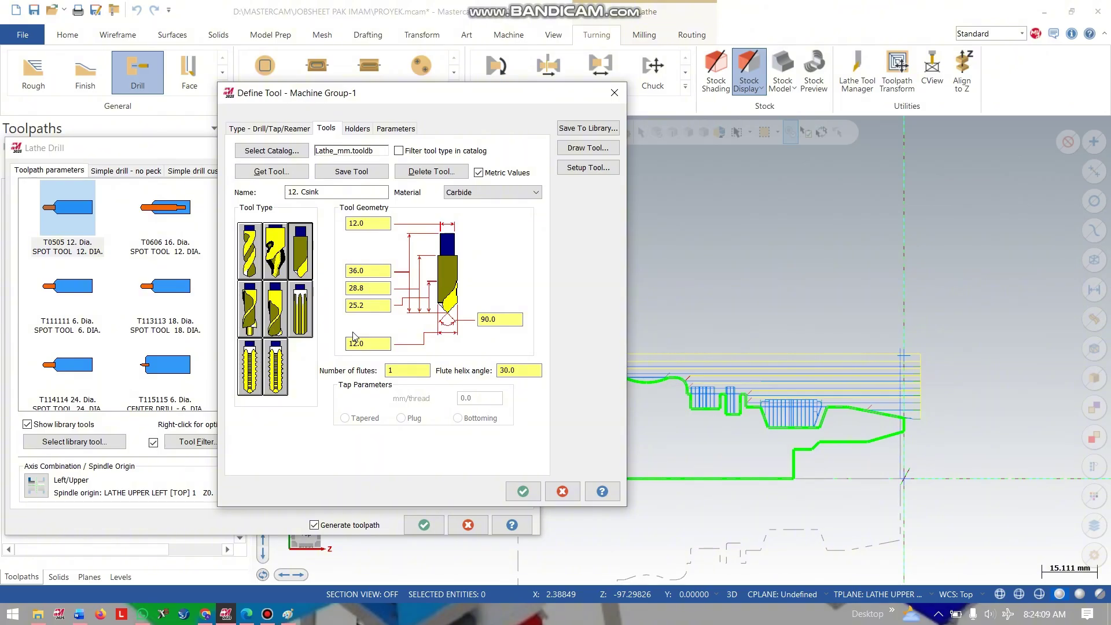
click(255, 264)
key(Tab)
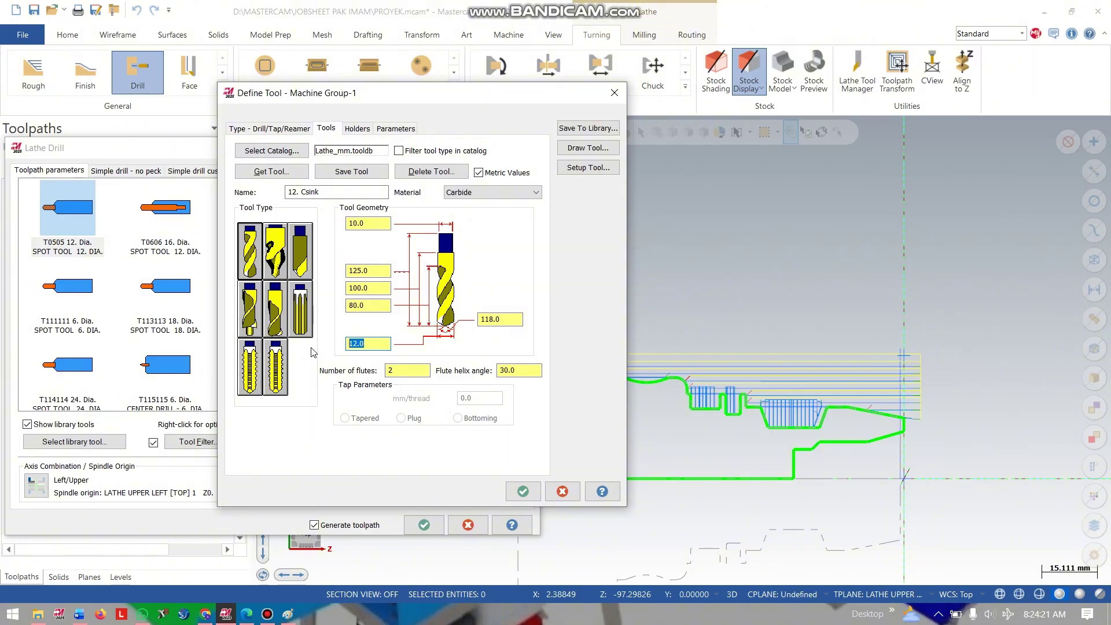
text(1)
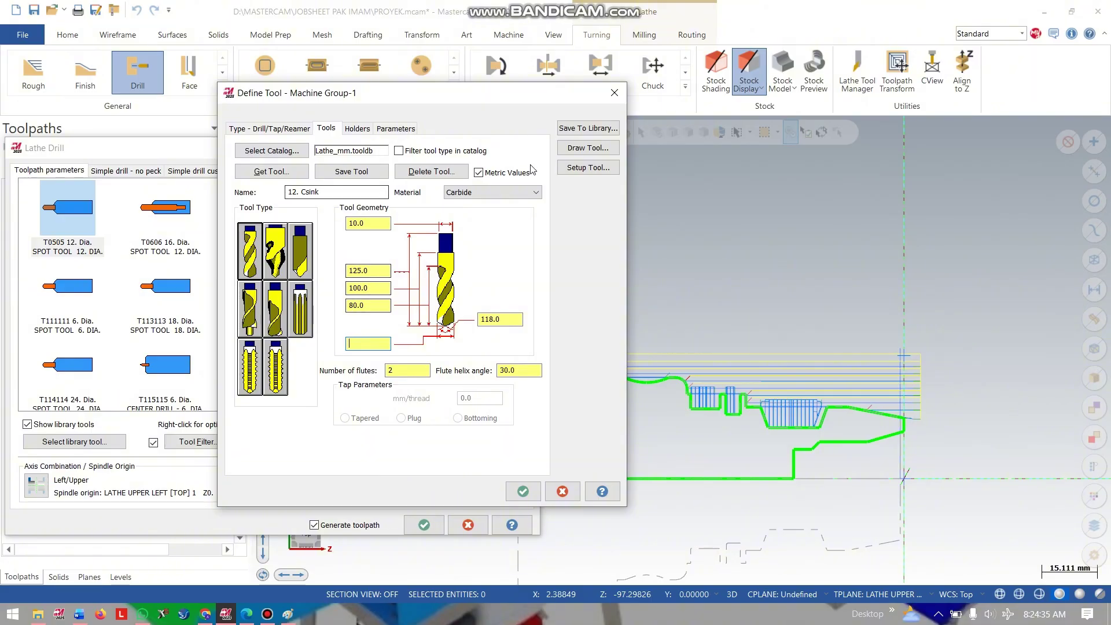
click(615, 92)
- Use the 6 mm library drill and lengthen its geometry, setting the overall length to 50 and the shortest length to 35
scroll(124, 346, down, 3)
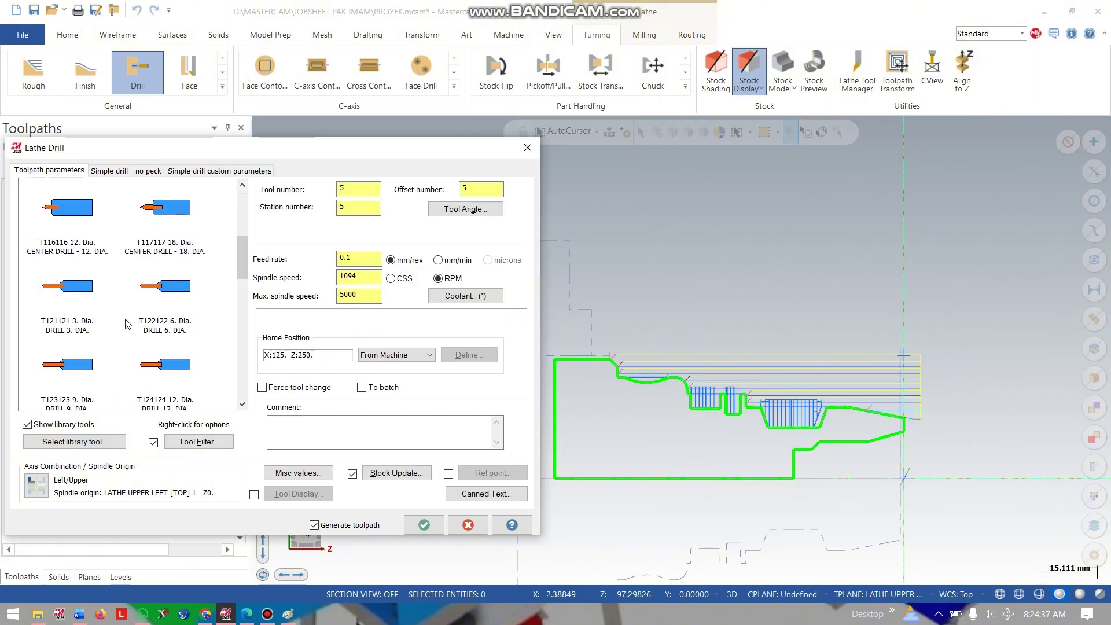
scroll(139, 359, down, 3)
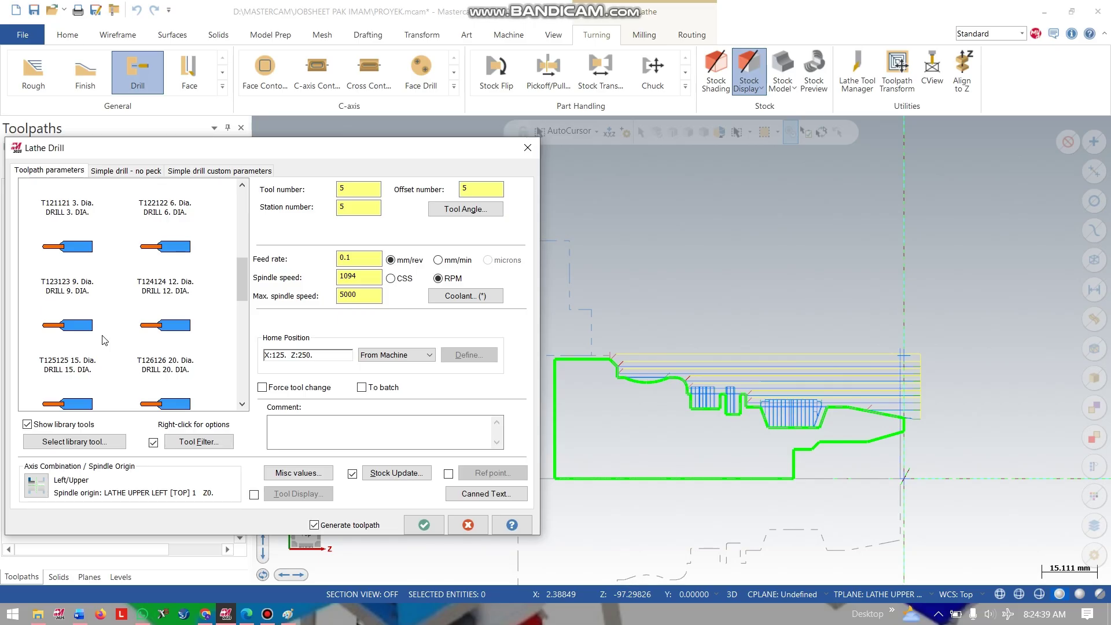
scroll(156, 265, up, 2)
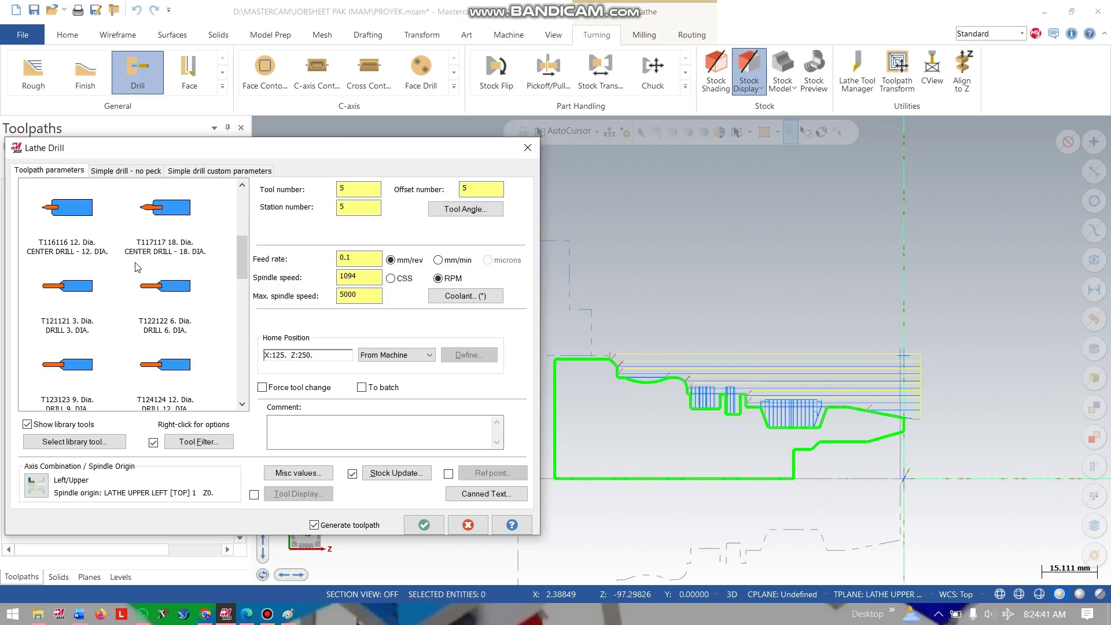
double_click(169, 293)
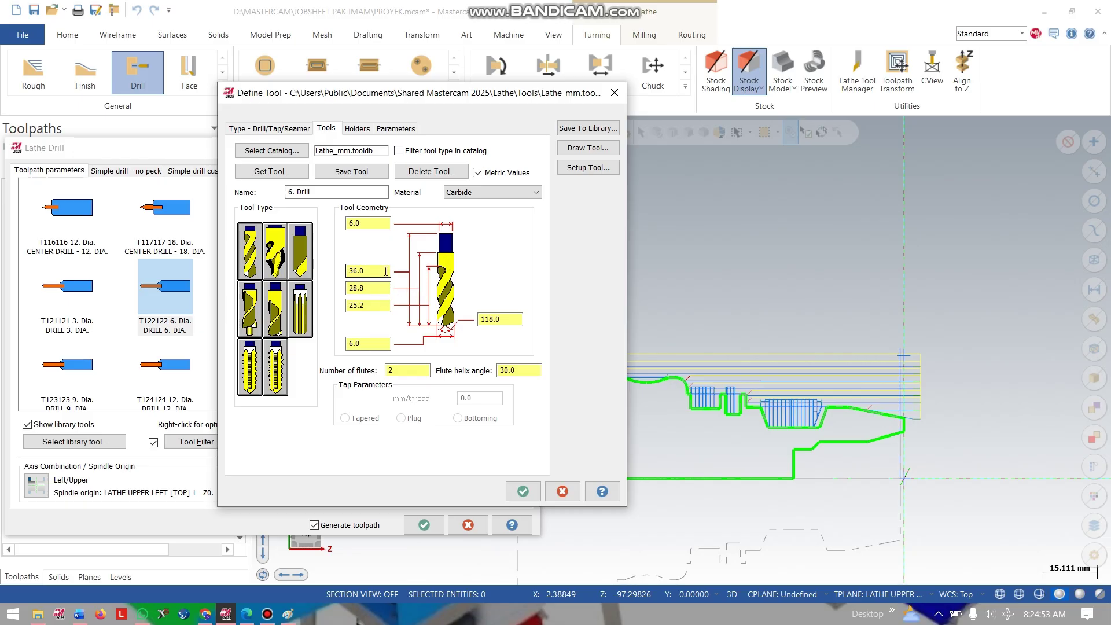
drag(350, 282, 327, 288)
text(50)
key(Tab)
text(4)
key(Tab)
text(35)
click(522, 493)
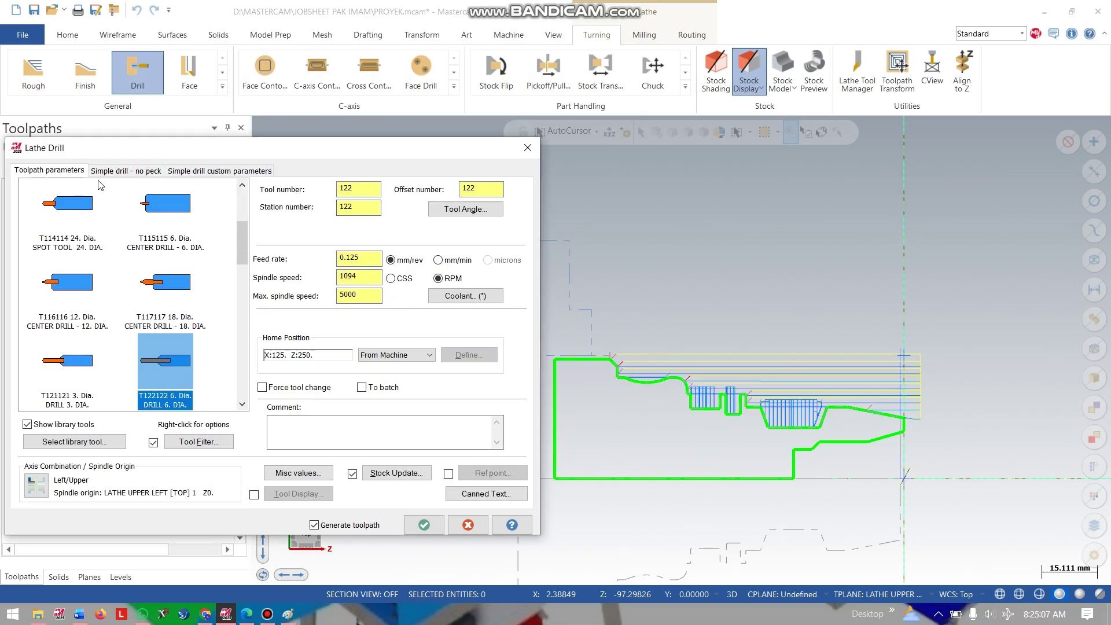
- Set the drilling depth, clearance and retract to absolute values, keeping the retract at 2.0
click(123, 172)
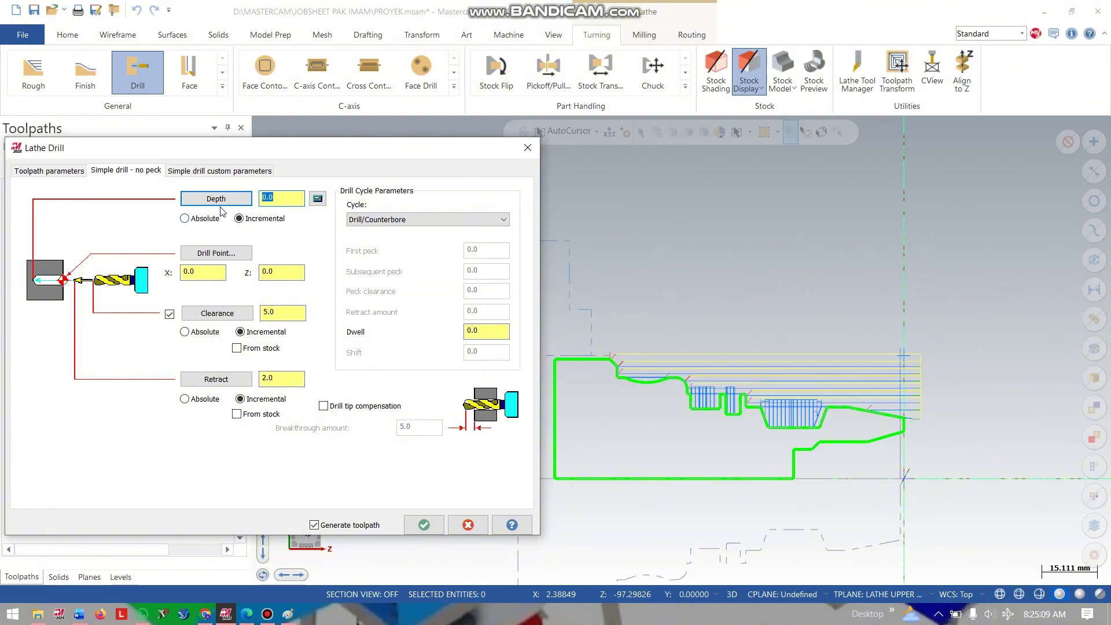
click(184, 218)
click(185, 332)
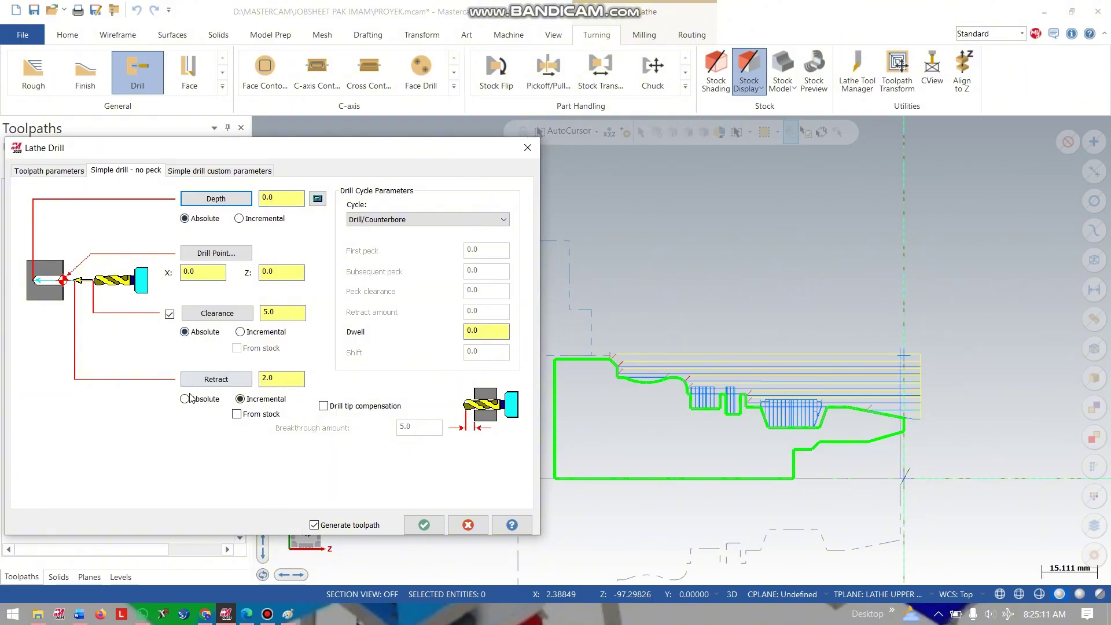
click(184, 399)
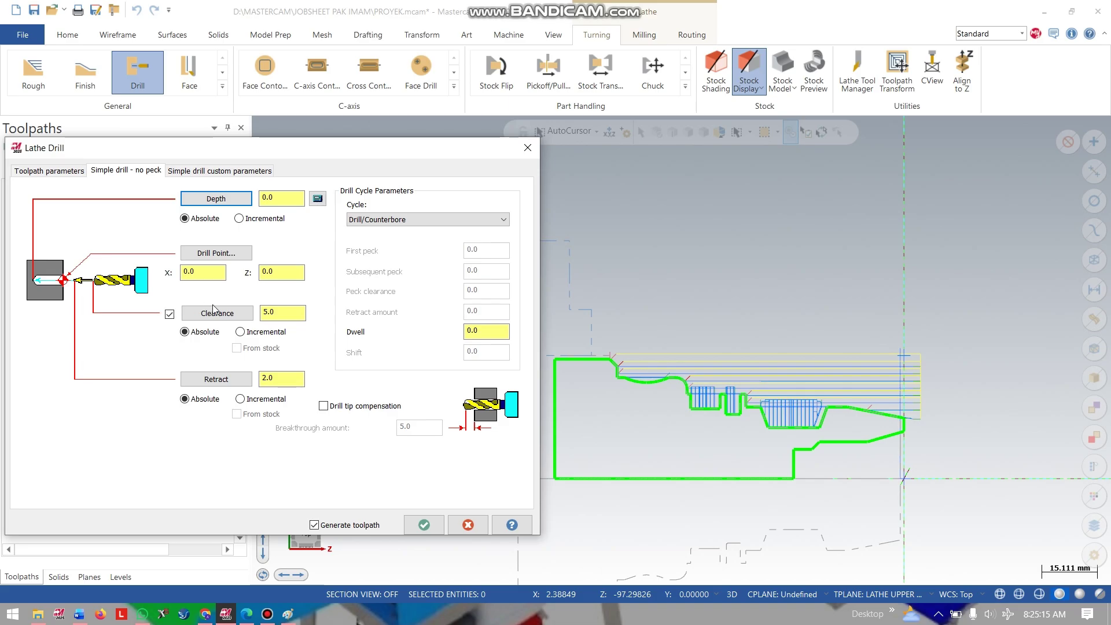
click(280, 379)
key(Tab)
- Following the part drawing in WhatsApp, set the drill depth to -30 and choose the Peck Drill cycle
click(142, 613)
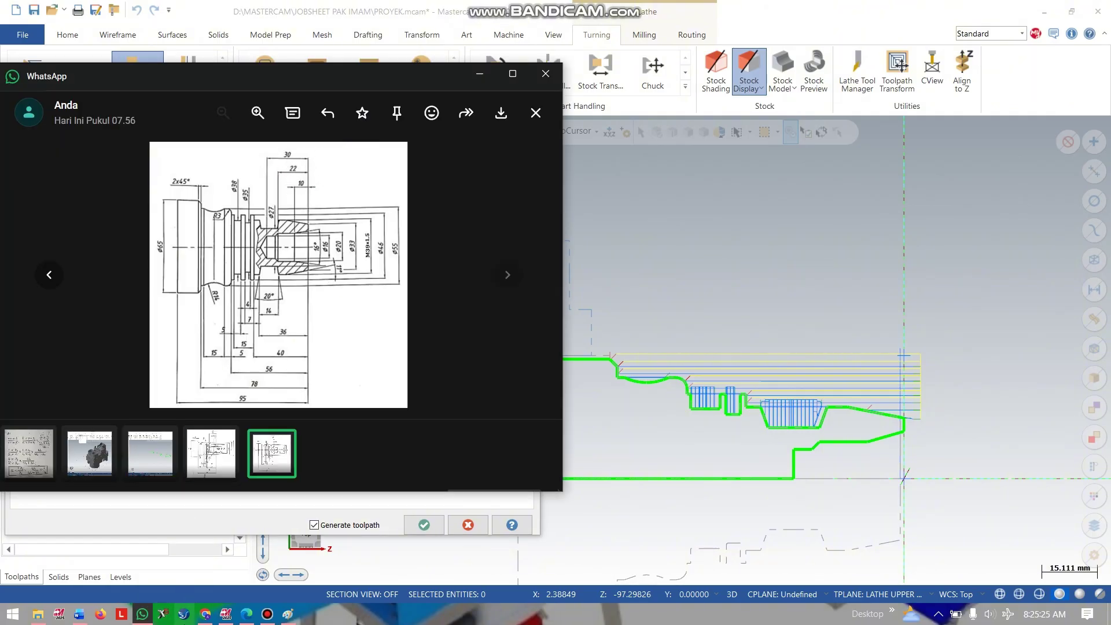
click(226, 613)
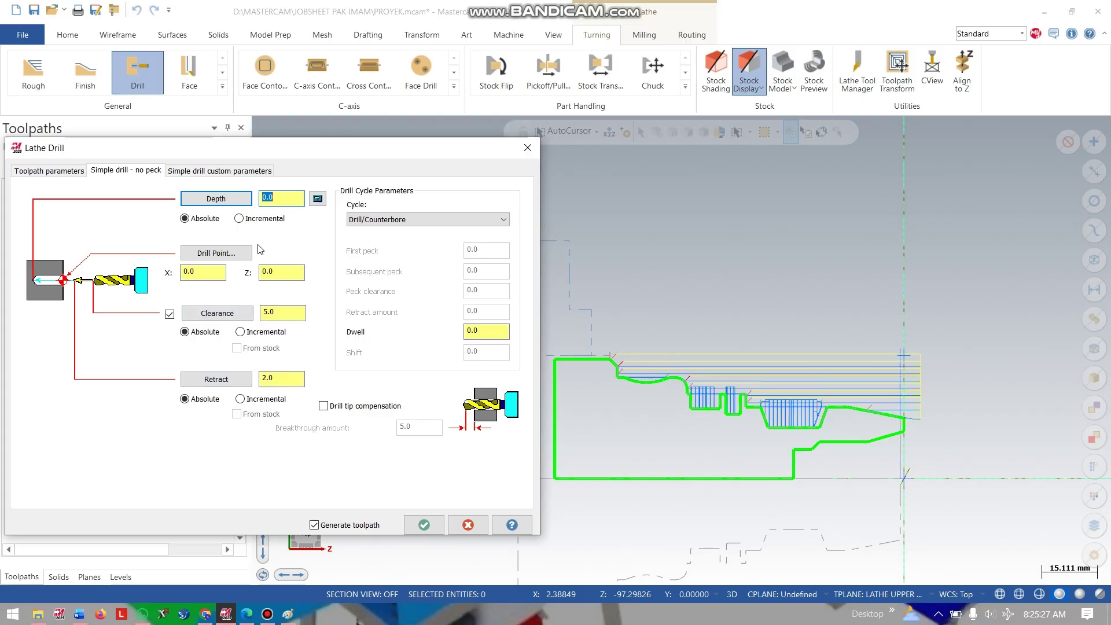
text(-3)
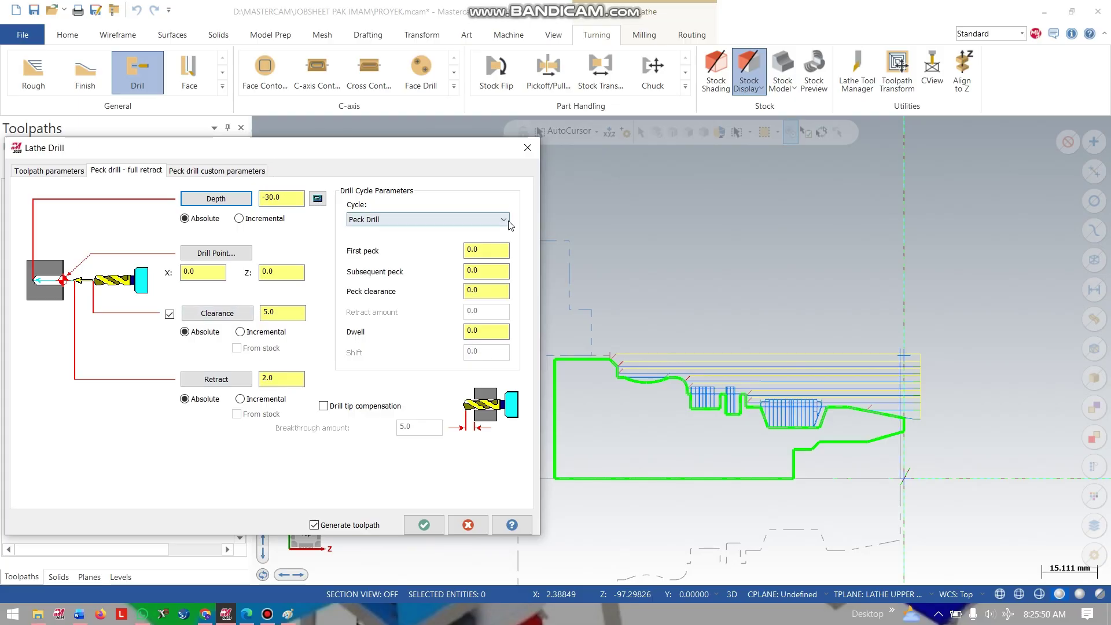
click(501, 220)
click(426, 240)
click(417, 222)
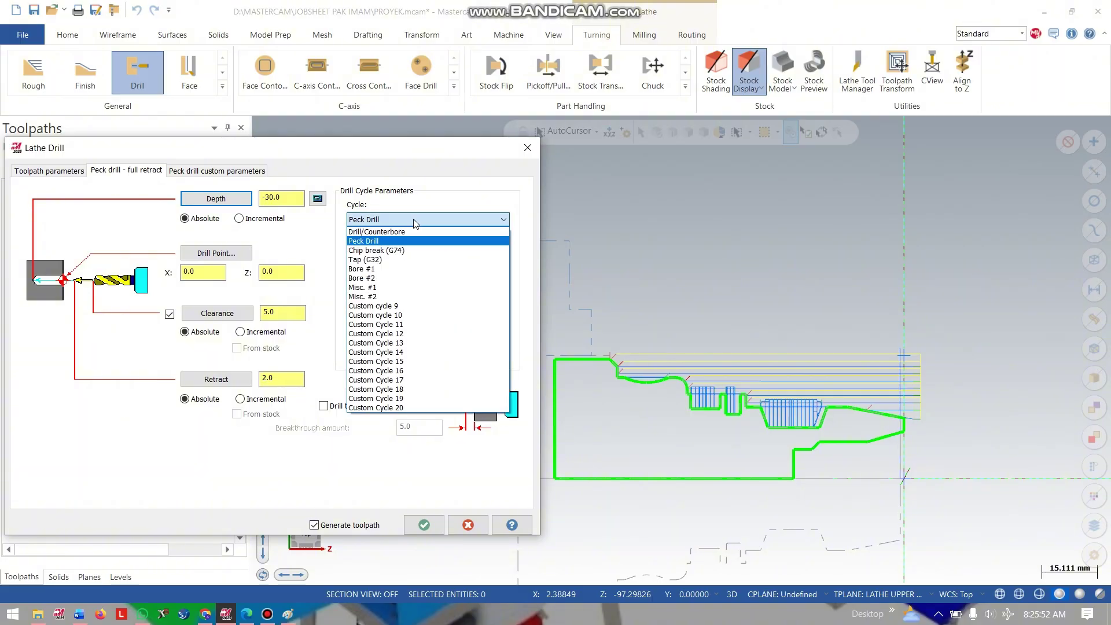
click(389, 241)
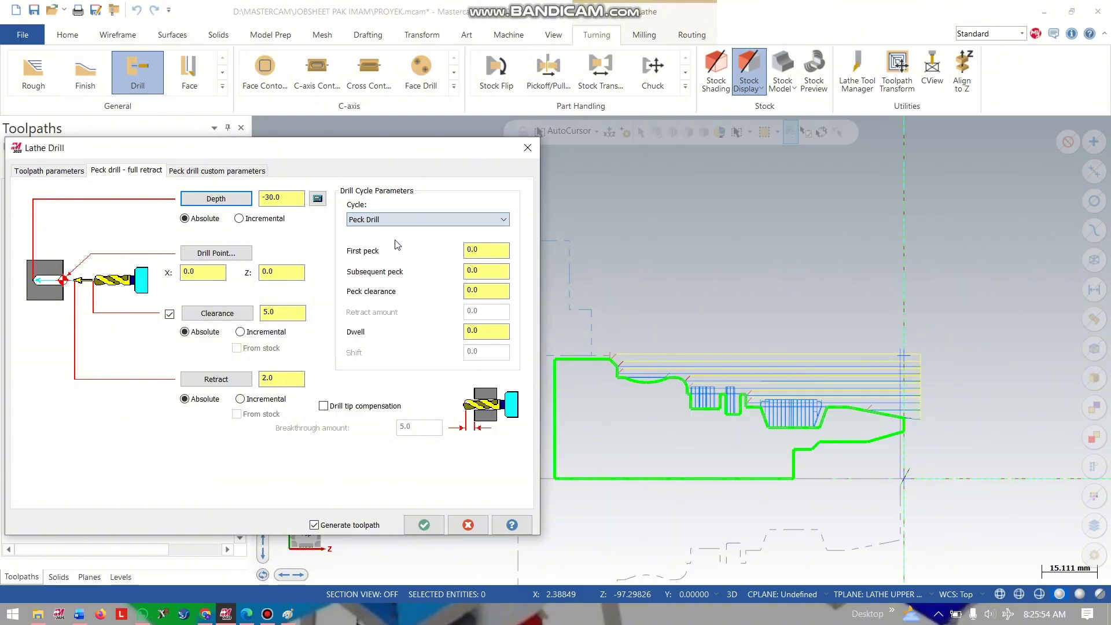
- Set the first peck to 0.5, fill in the subsequent peck, and review the custom peck drill parameters
click(499, 250)
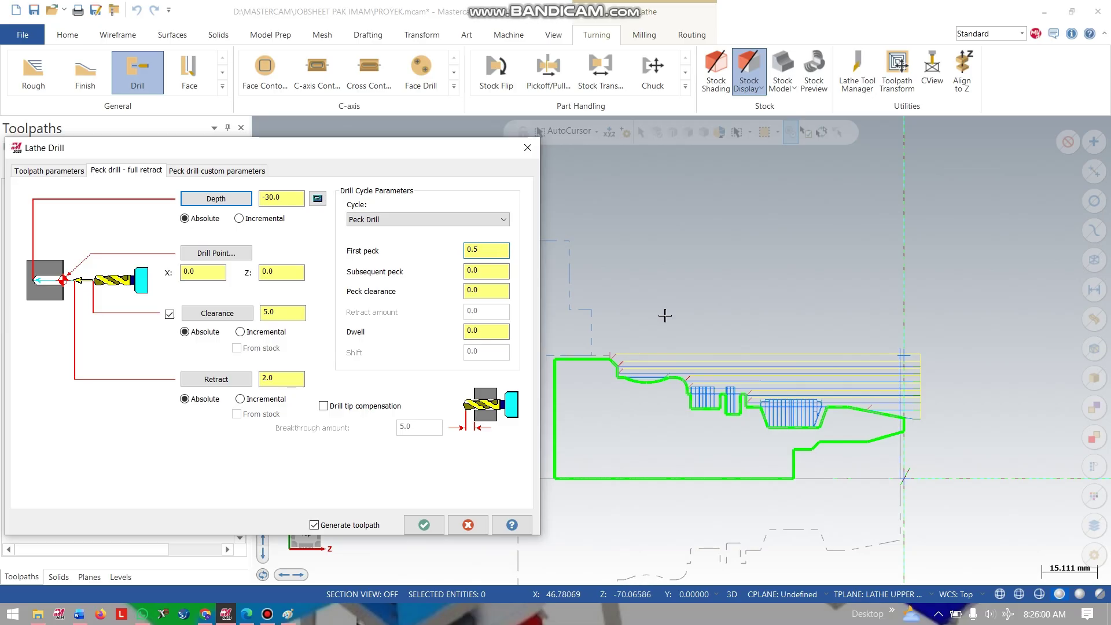
click(475, 270)
click(475, 272)
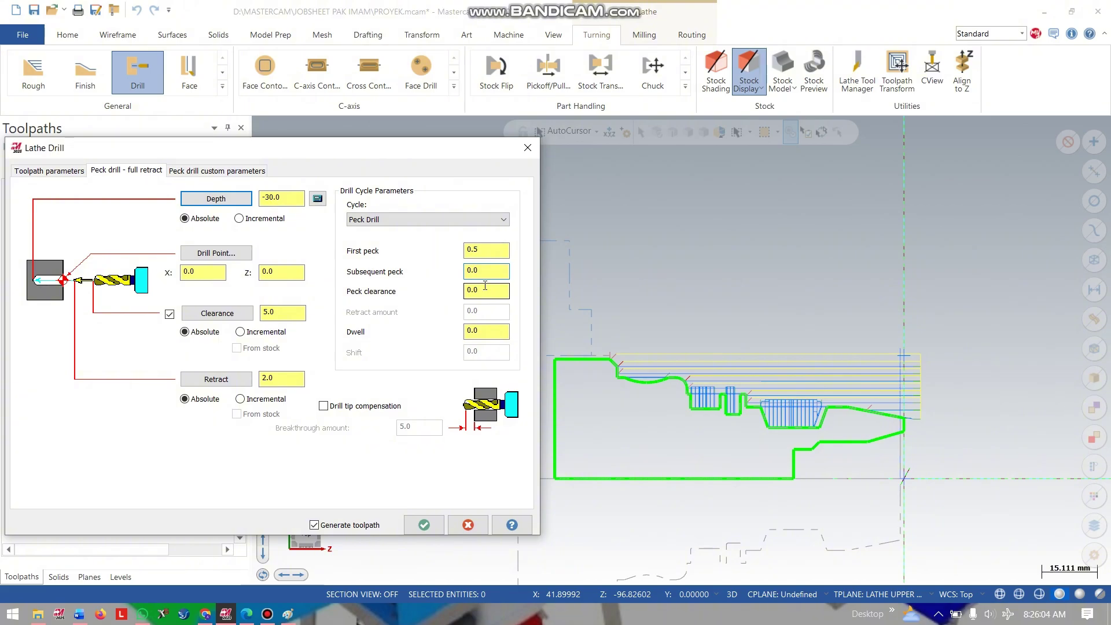
key(BackSpace)
text(2)
key(Tab)
click(262, 172)
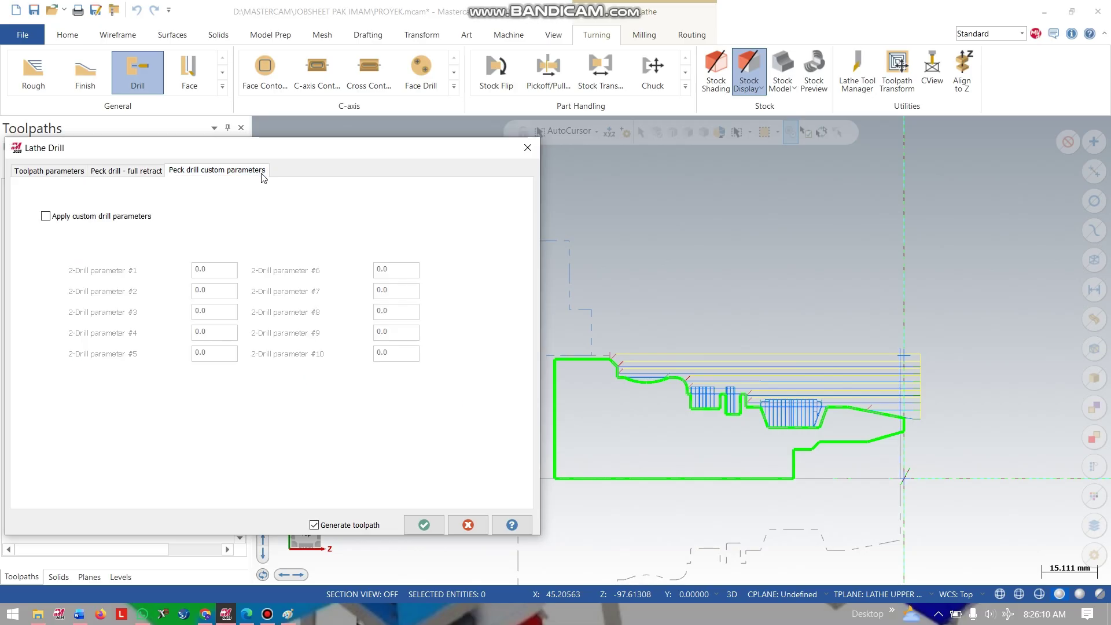
- Return to the full-retract peck drill settings and accept them to generate the 6 mm drilling toolpath
click(144, 173)
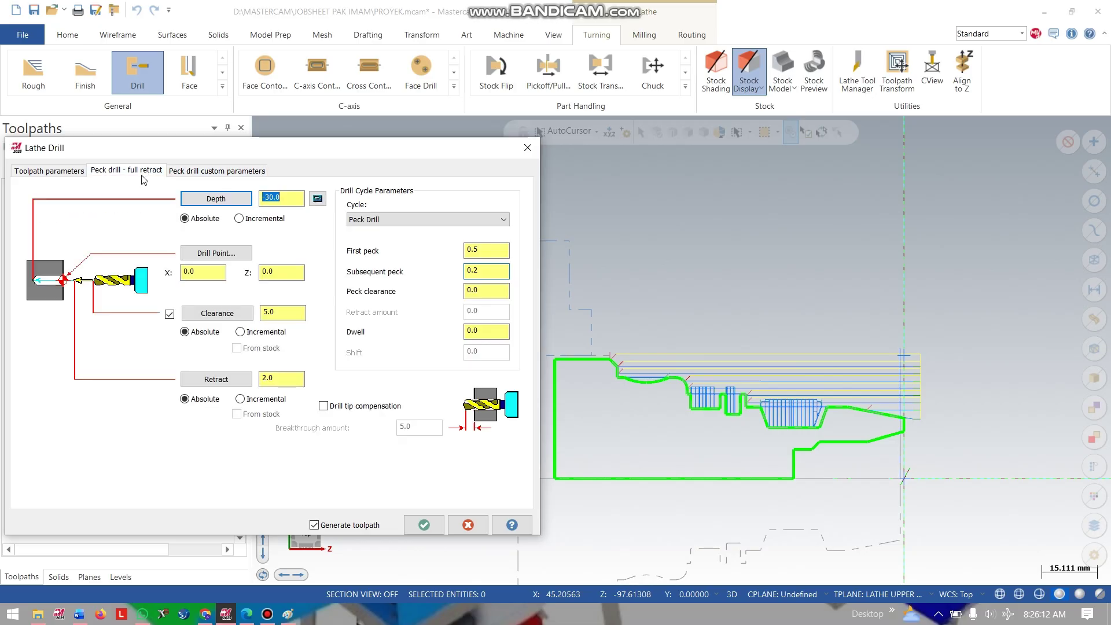
click(422, 525)
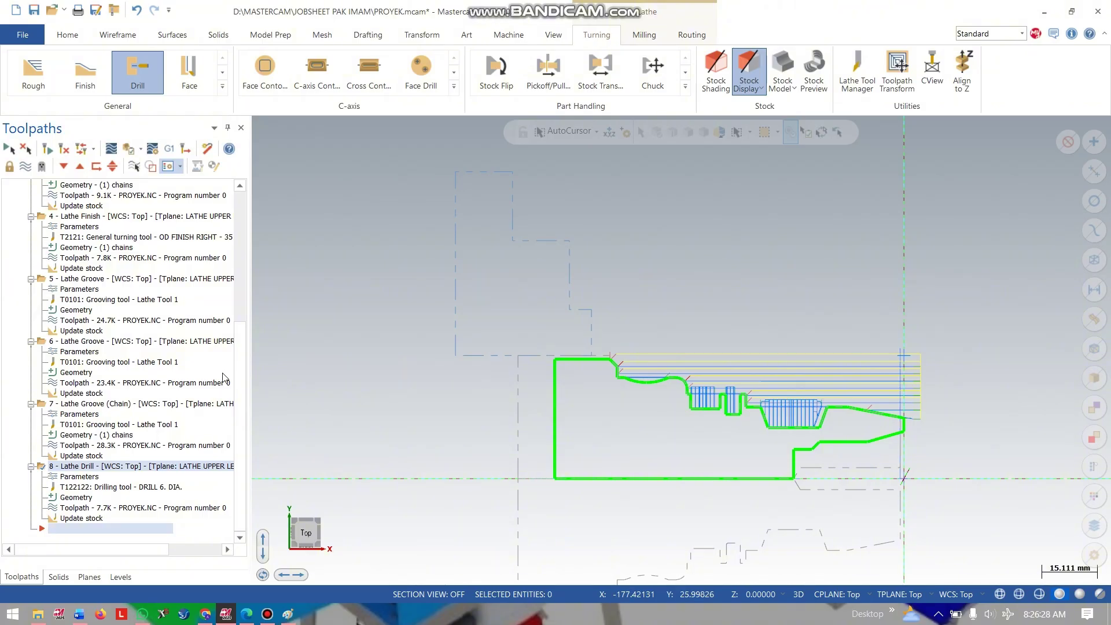
- Start a second lathe Drill toolpath with the 16 mm diameter tool T0606, checking its tool and holder geometry
click(145, 78)
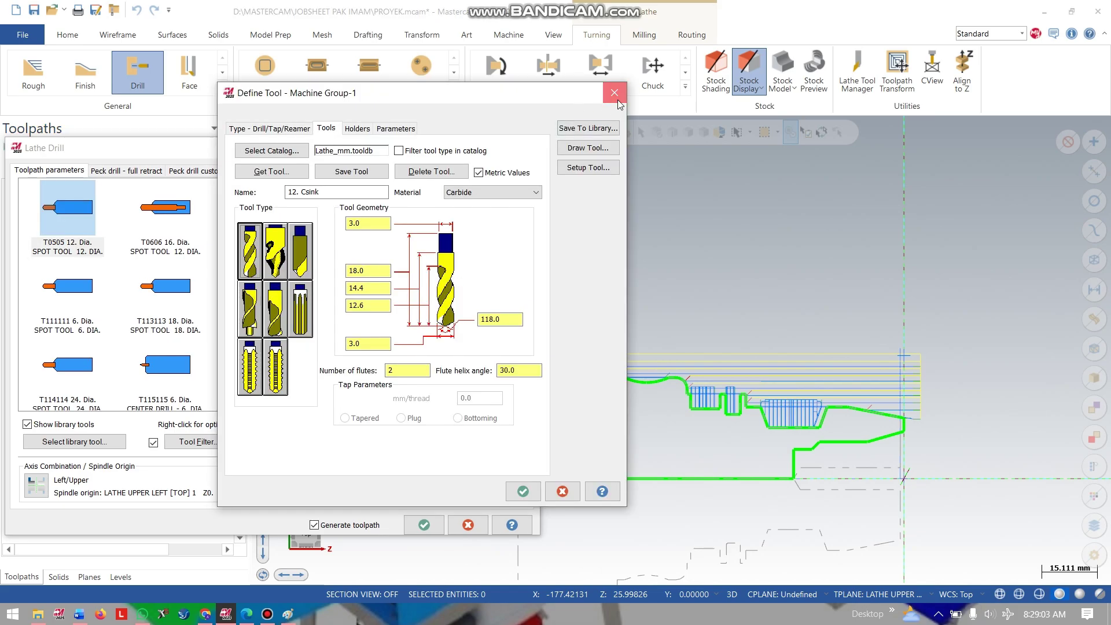
click(617, 99)
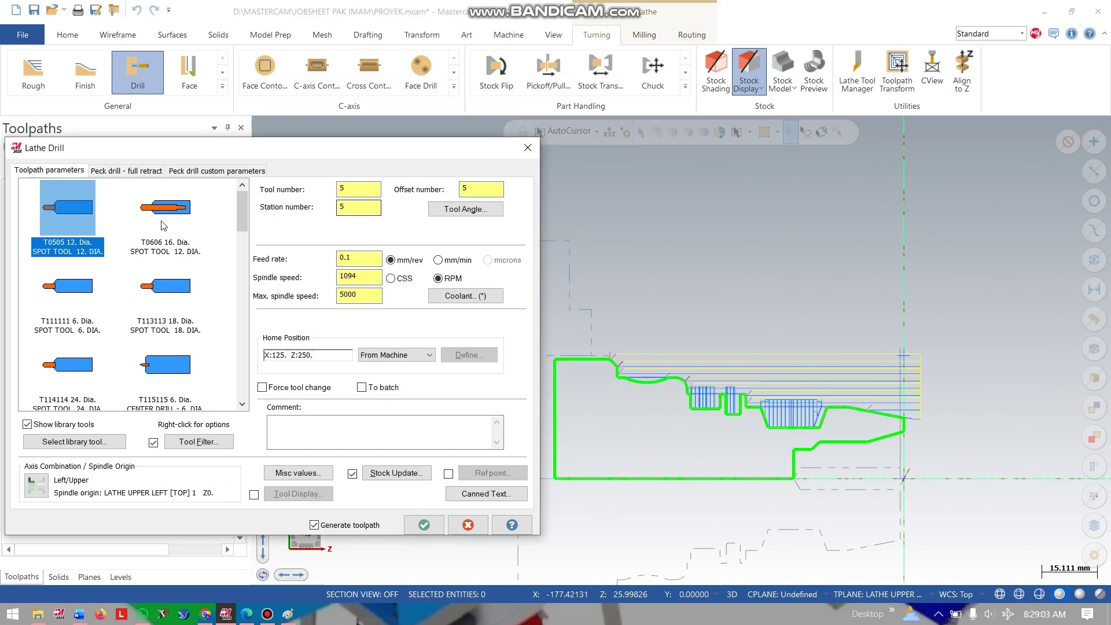
click(175, 222)
double_click(174, 222)
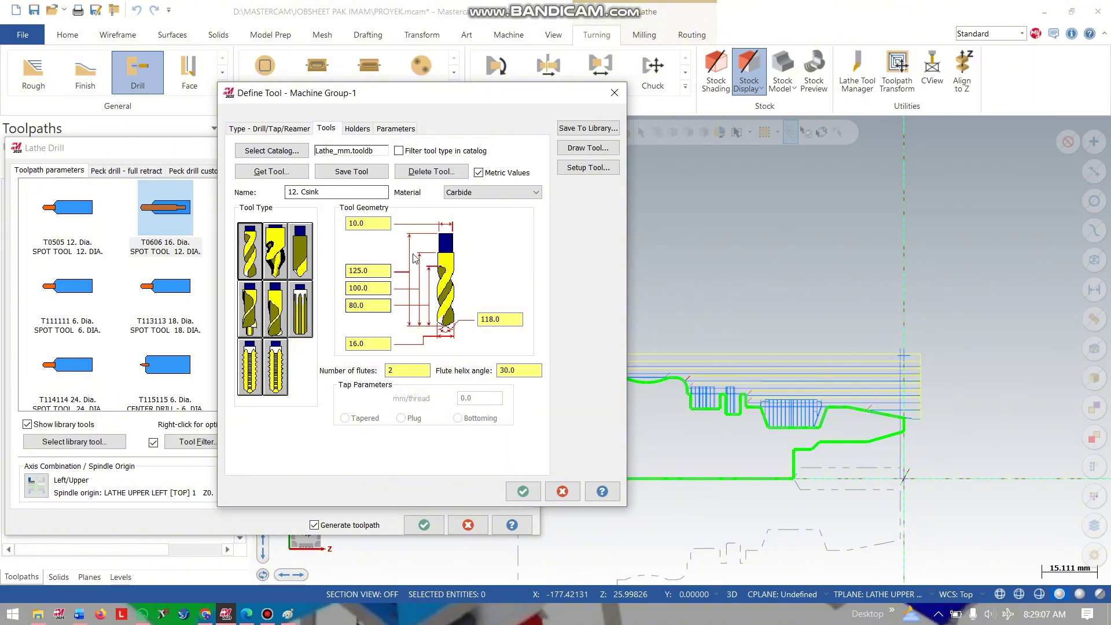
click(366, 129)
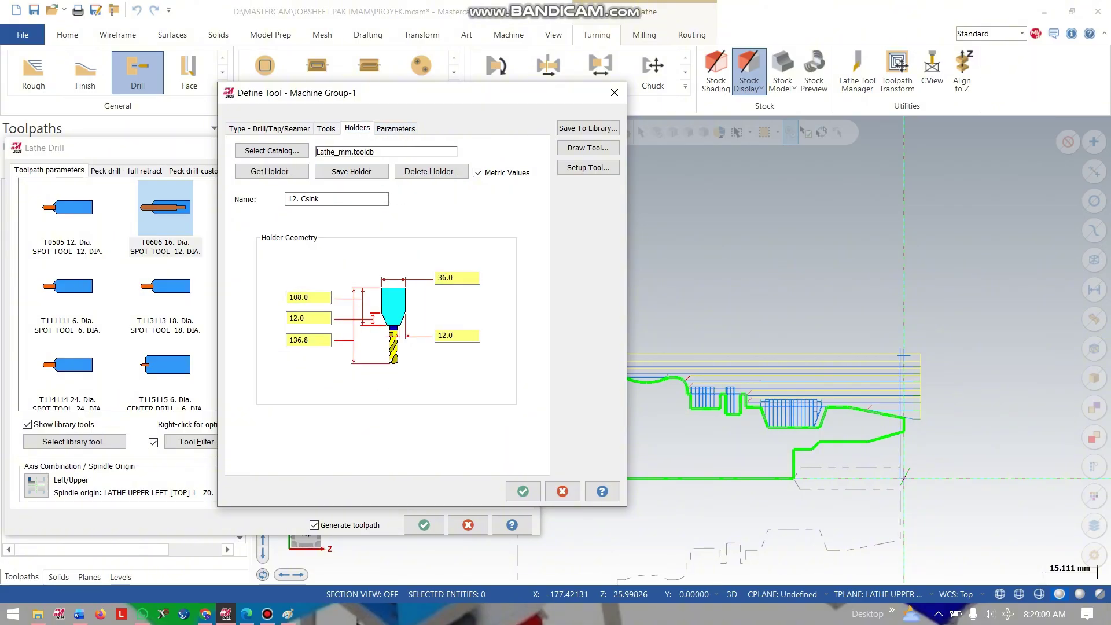
click(520, 490)
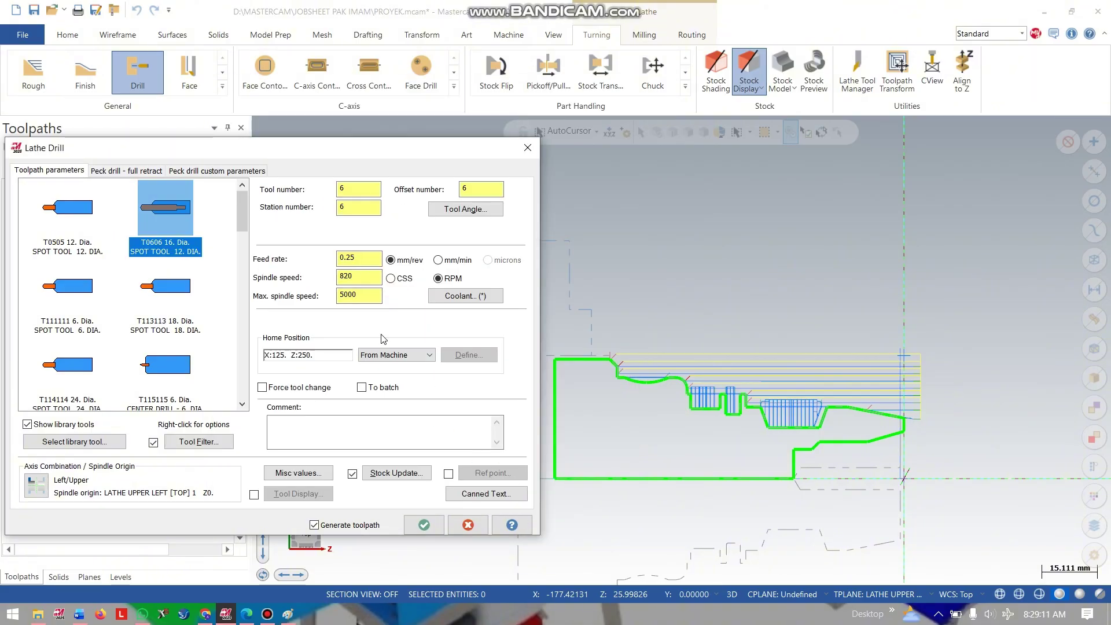
- Review the peck cycle and custom parameters for the 16 mm tool, keep them as they are, and generate the toolpath
click(126, 170)
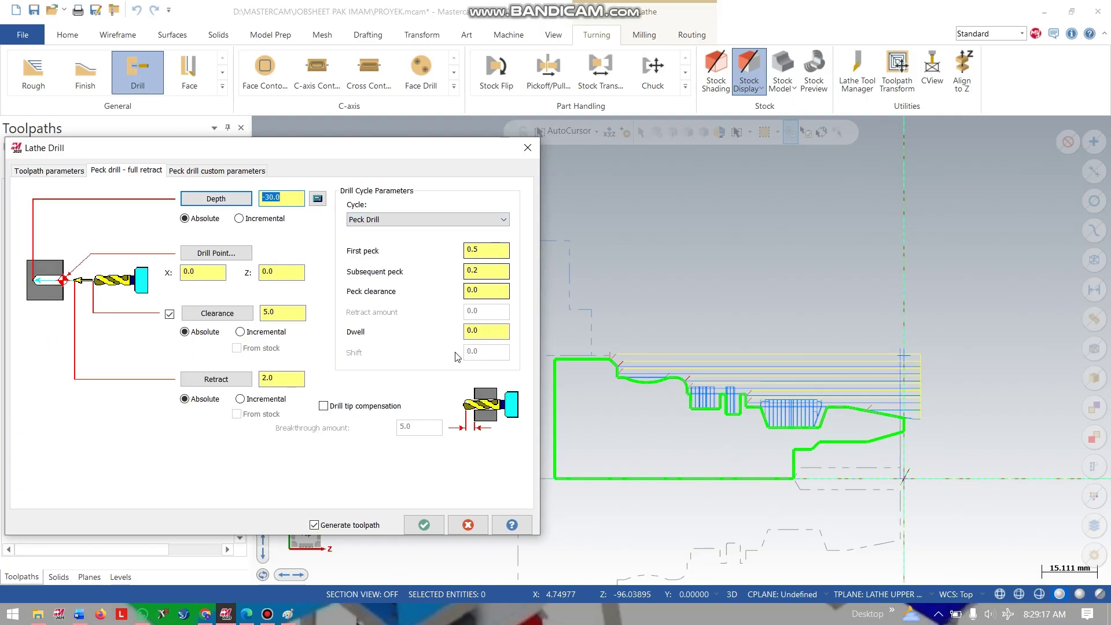
click(209, 171)
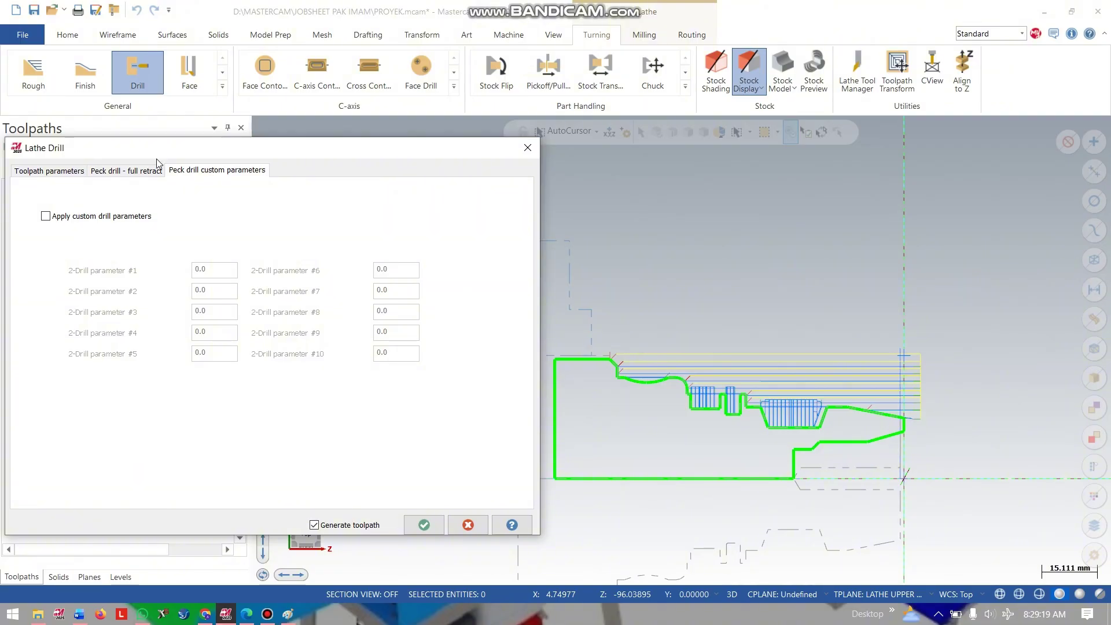
click(137, 171)
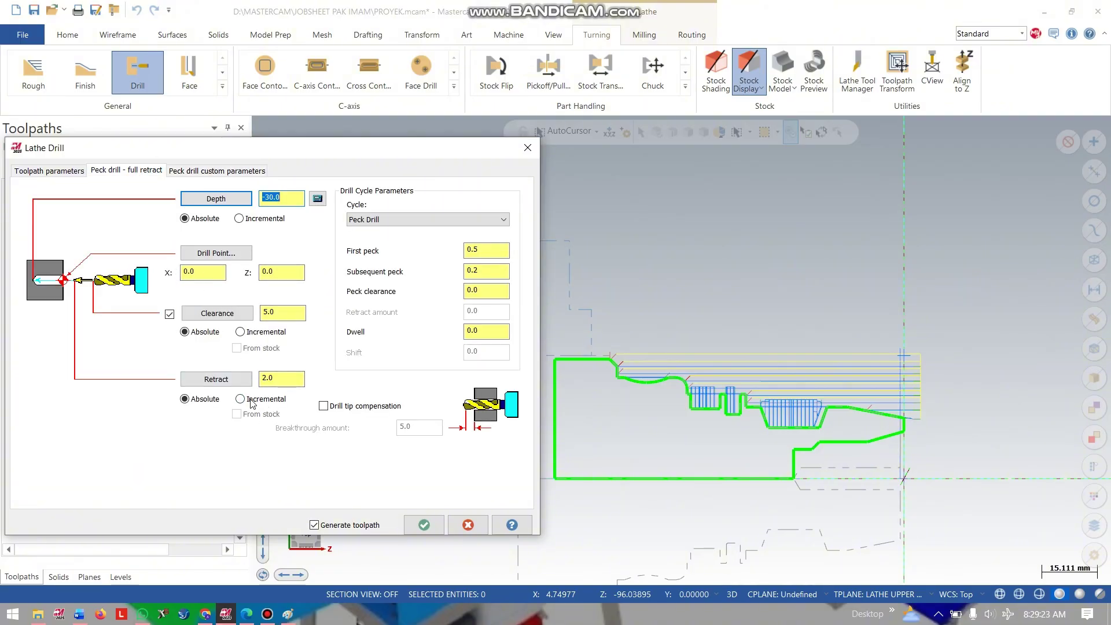
click(424, 525)
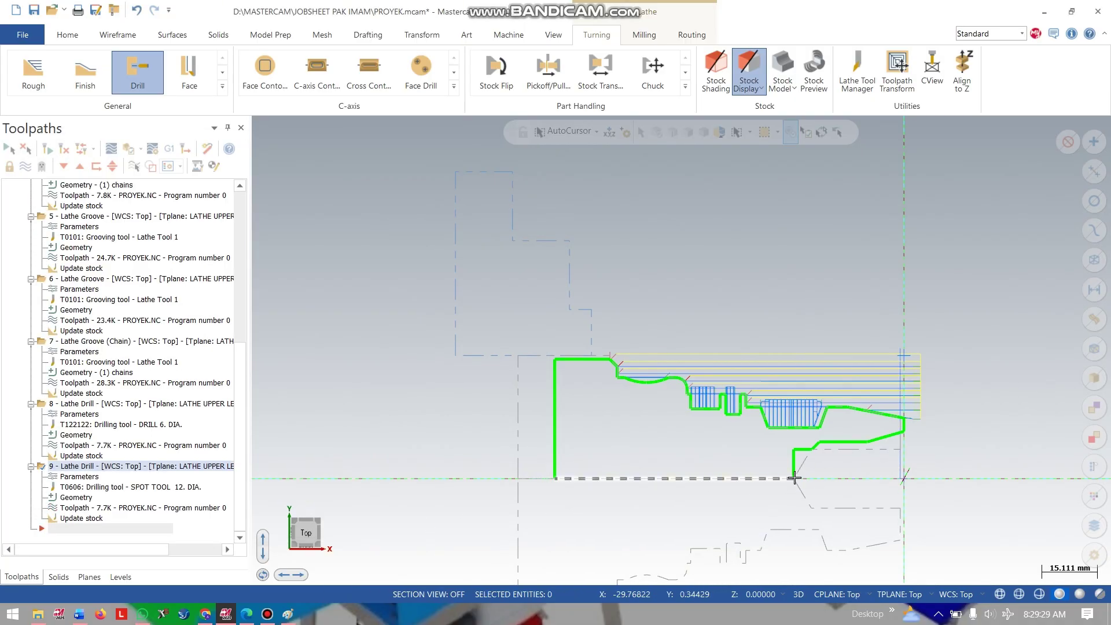
- Check the drilled tip against the bore's inner end and set the second drill toolpath's depth to -35
scroll(794, 478, up, 5)
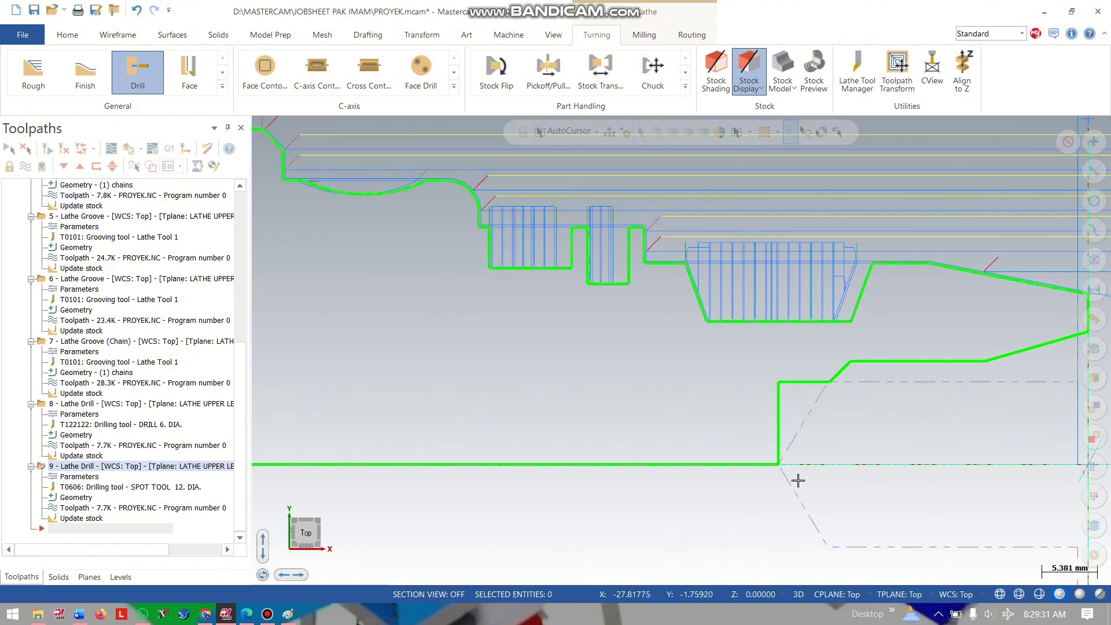
scroll(798, 480, up, 2)
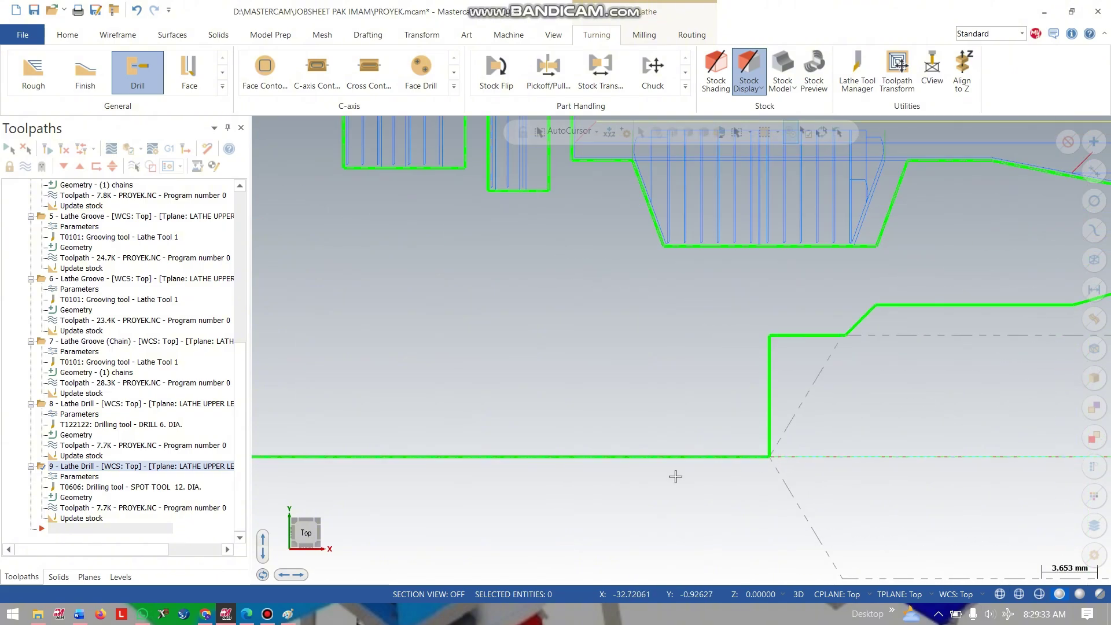
click(81, 477)
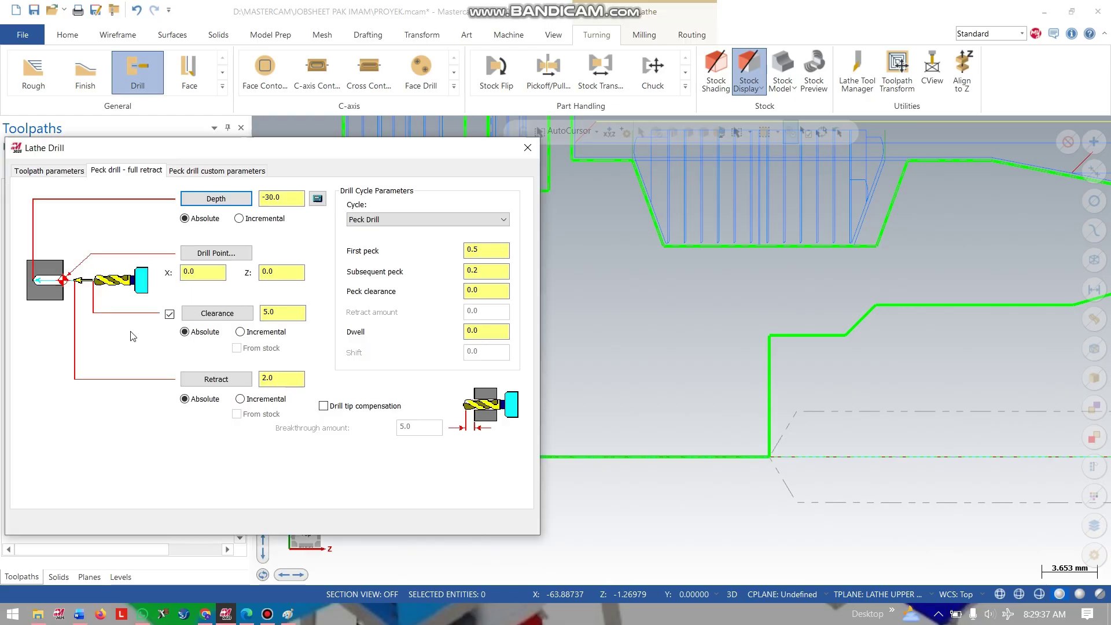
click(300, 198)
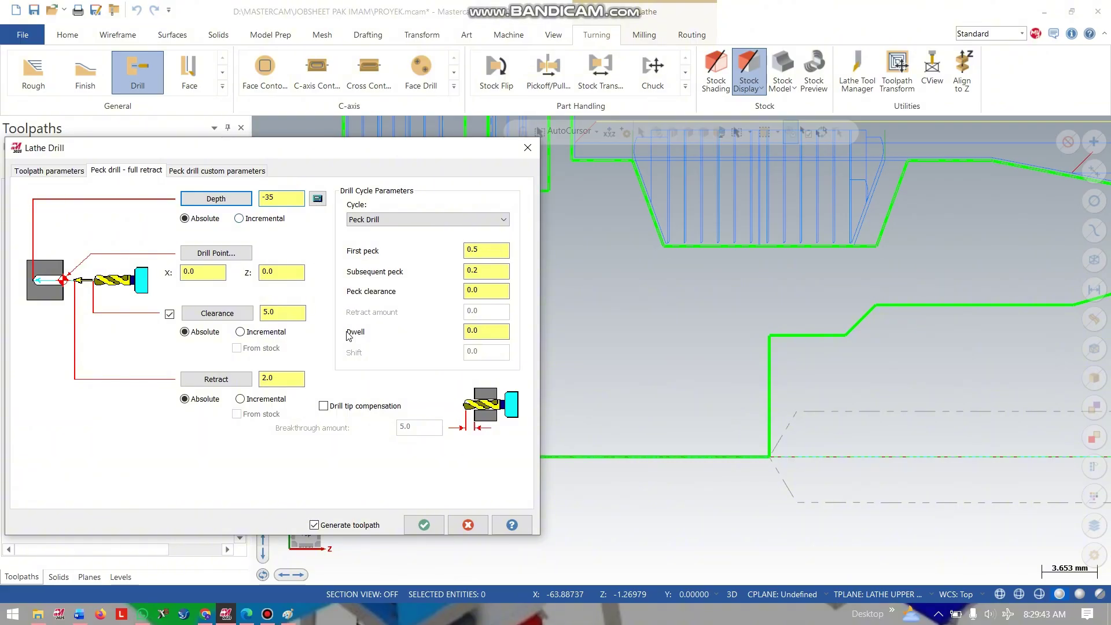
click(422, 524)
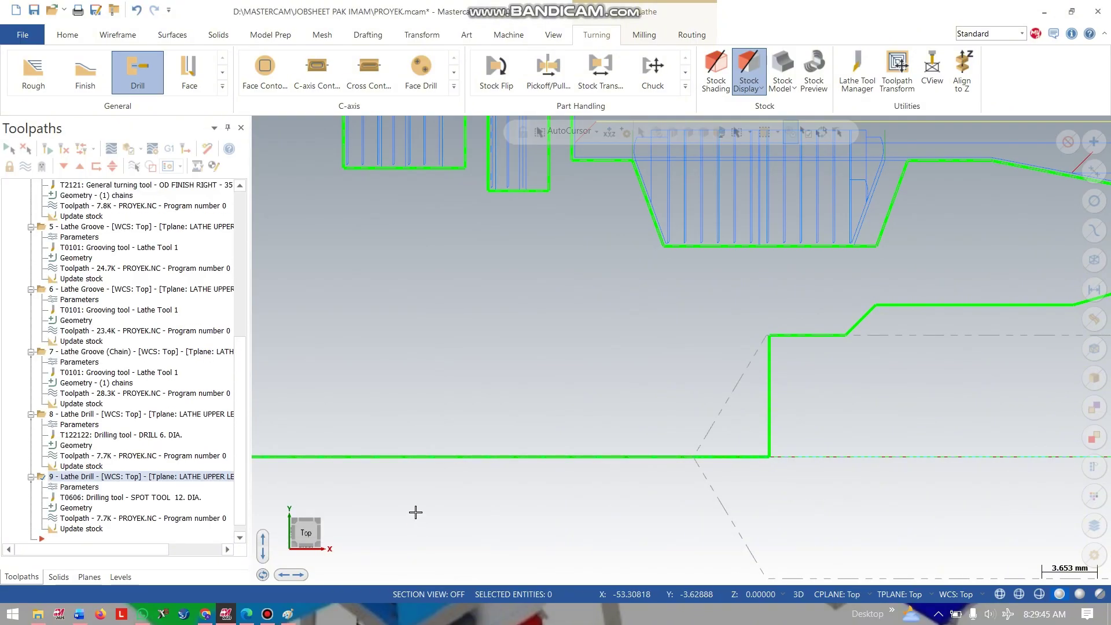
- Start a lathe Finish toolpath and partially chain the bore contour from the tapered mouth through the small inner chamfer
scroll(769, 324, up, 4)
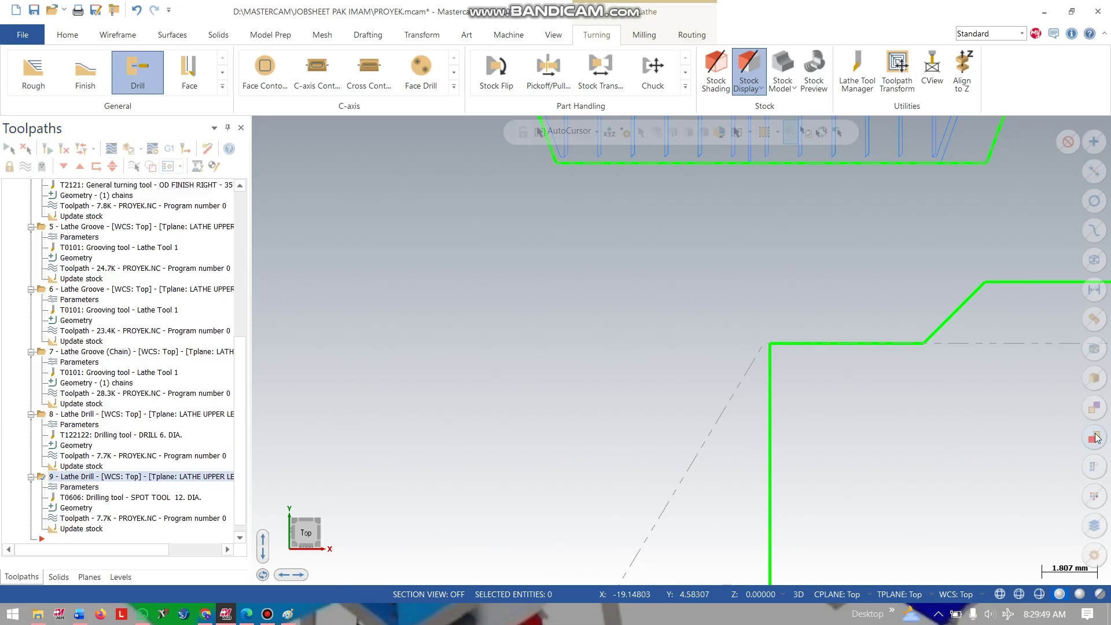
scroll(878, 392, down, 6)
scroll(745, 406, down, 2)
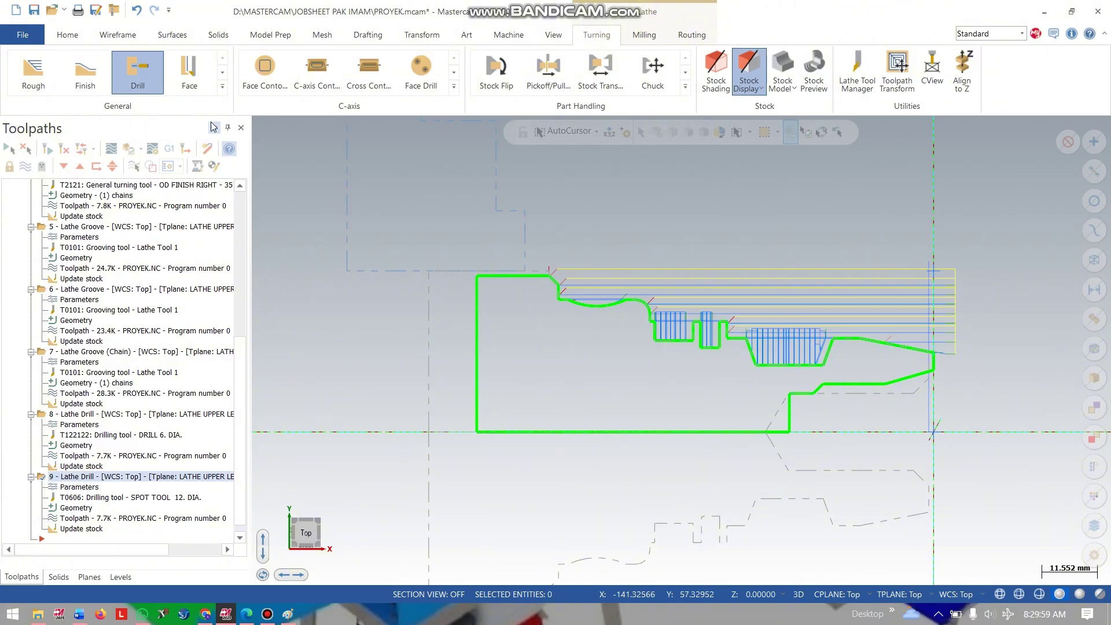
click(224, 86)
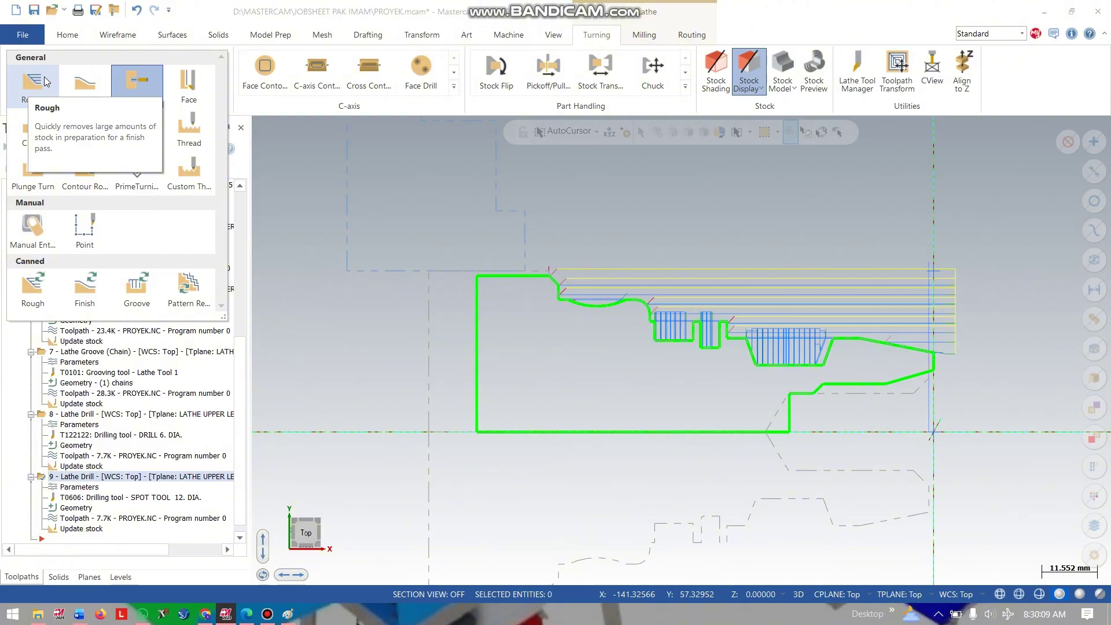
click(85, 87)
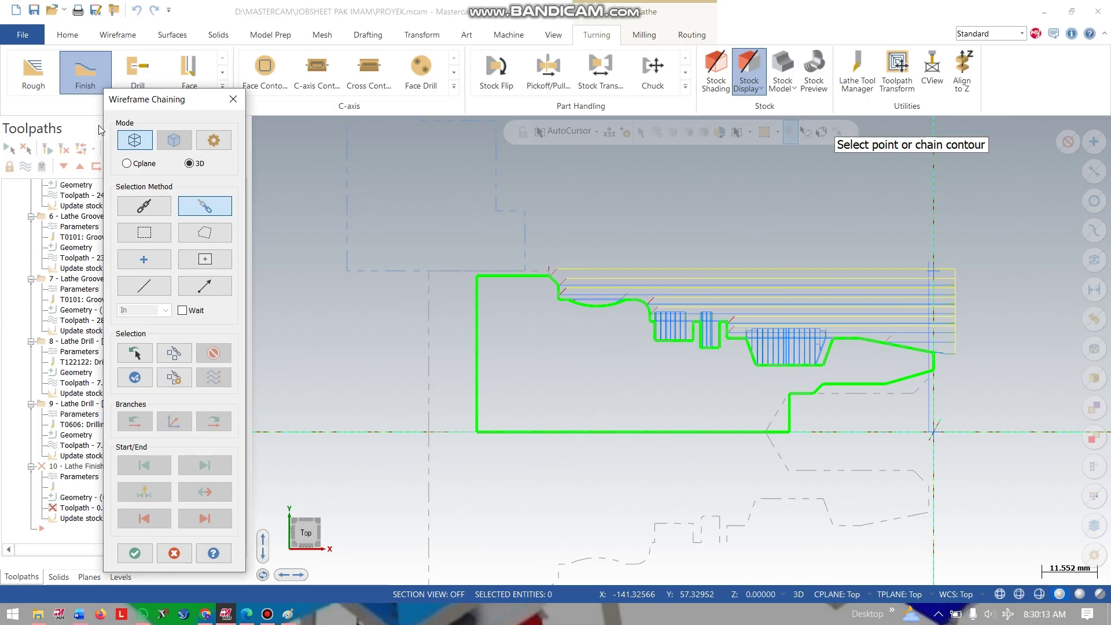
click(919, 375)
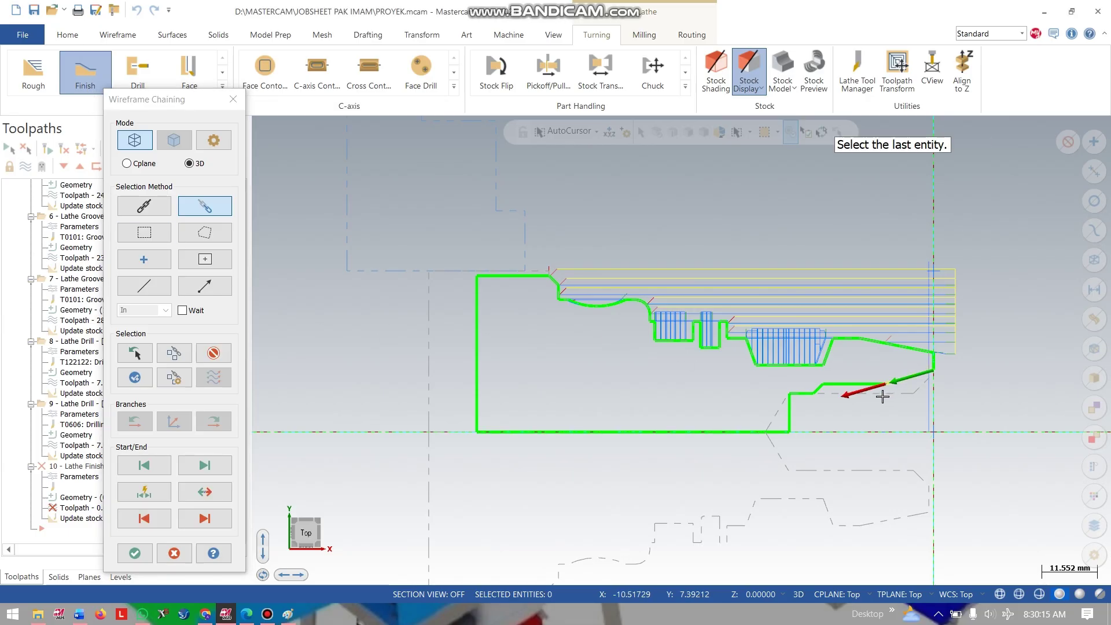
scroll(818, 411, up, 2)
scroll(817, 412, up, 4)
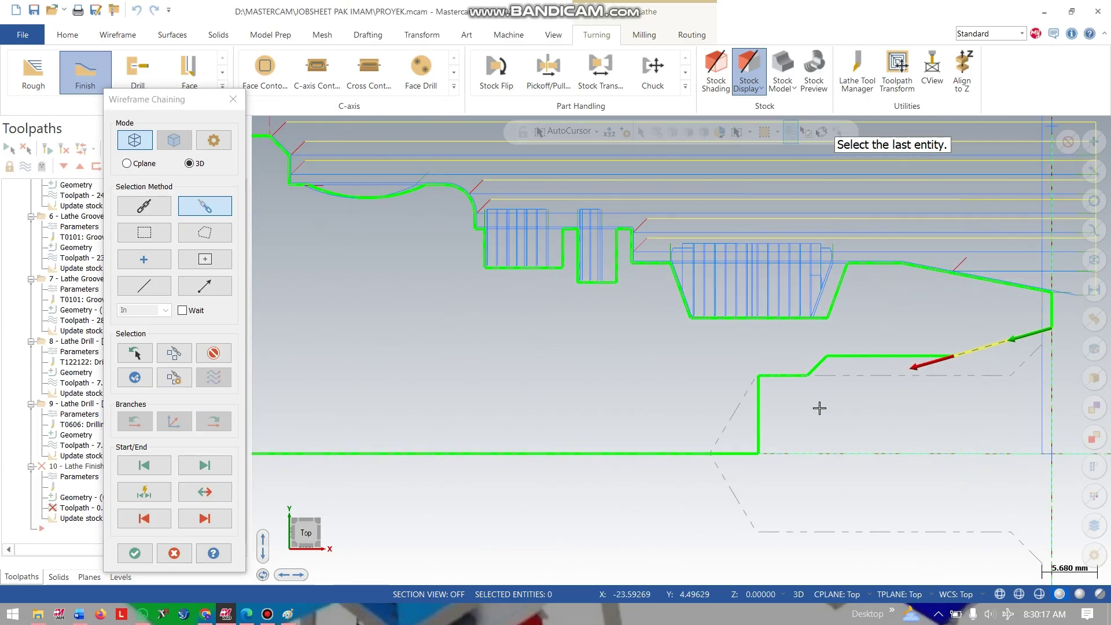
click(822, 348)
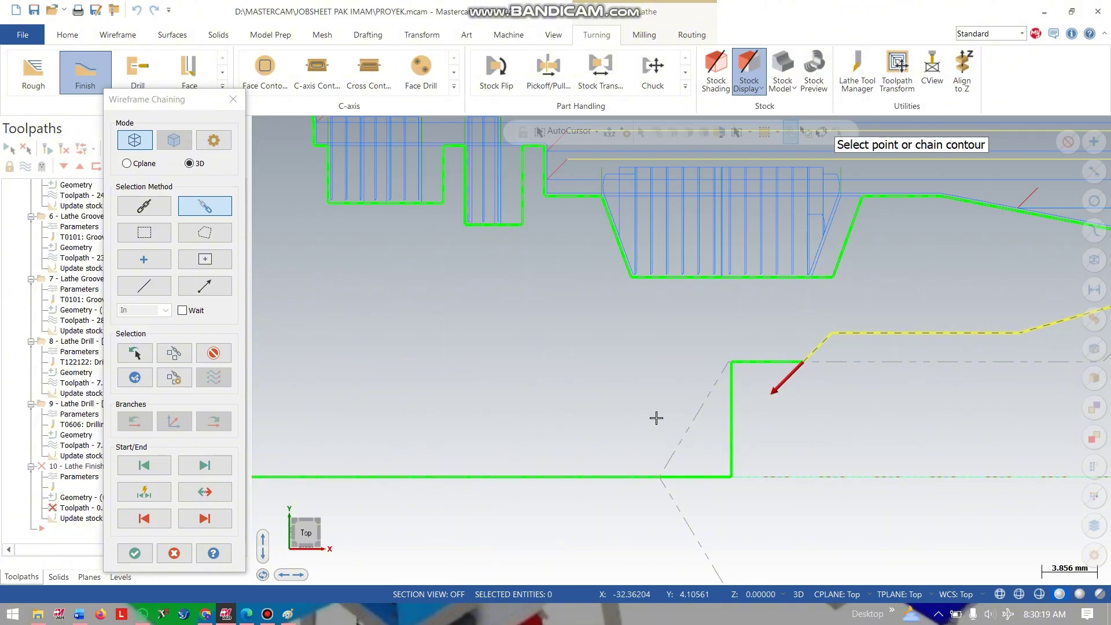
click(135, 553)
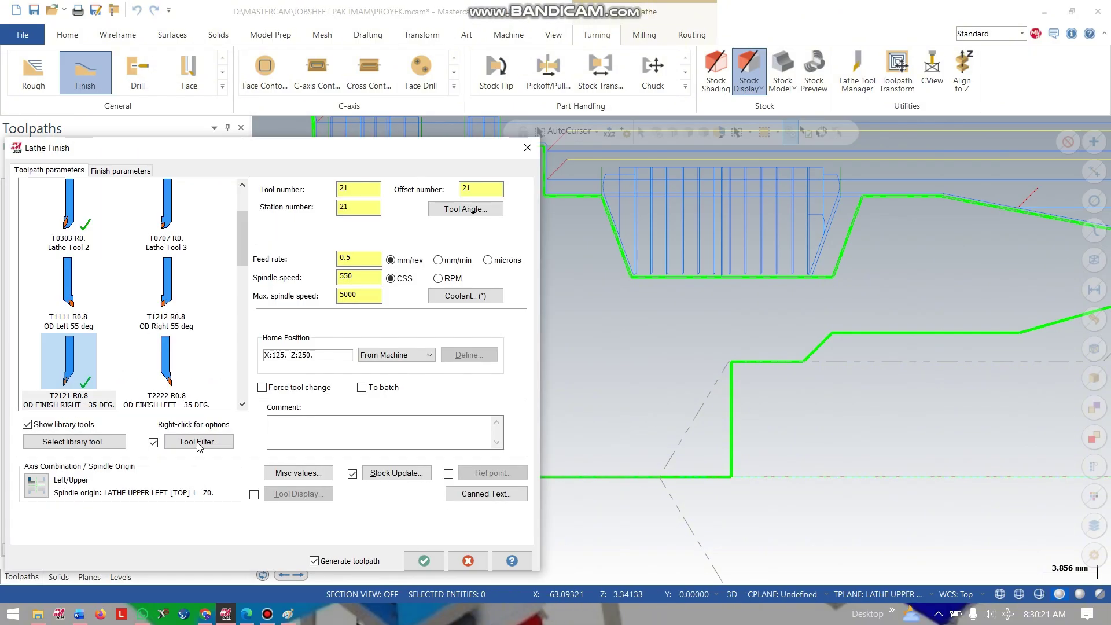
- Choose the T8383 R0.8 boring bar, ID FINISH MIN. 25. DIA. - 55 DEG., and review the finish parameters
scroll(126, 343, down, 5)
scroll(88, 253, up, 3)
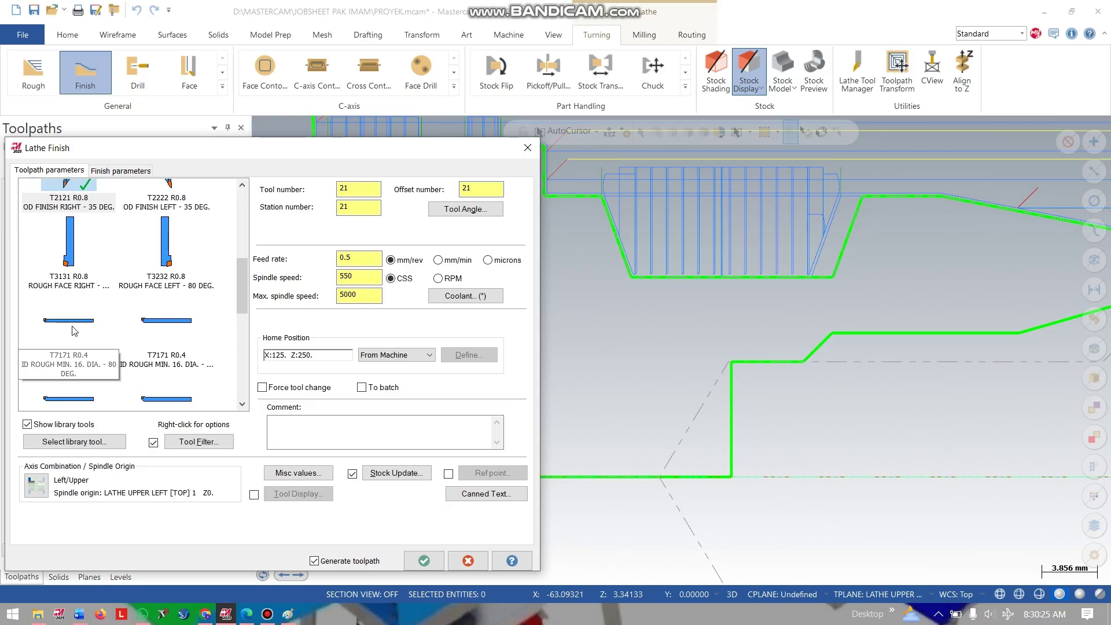
mouse_move(74, 330)
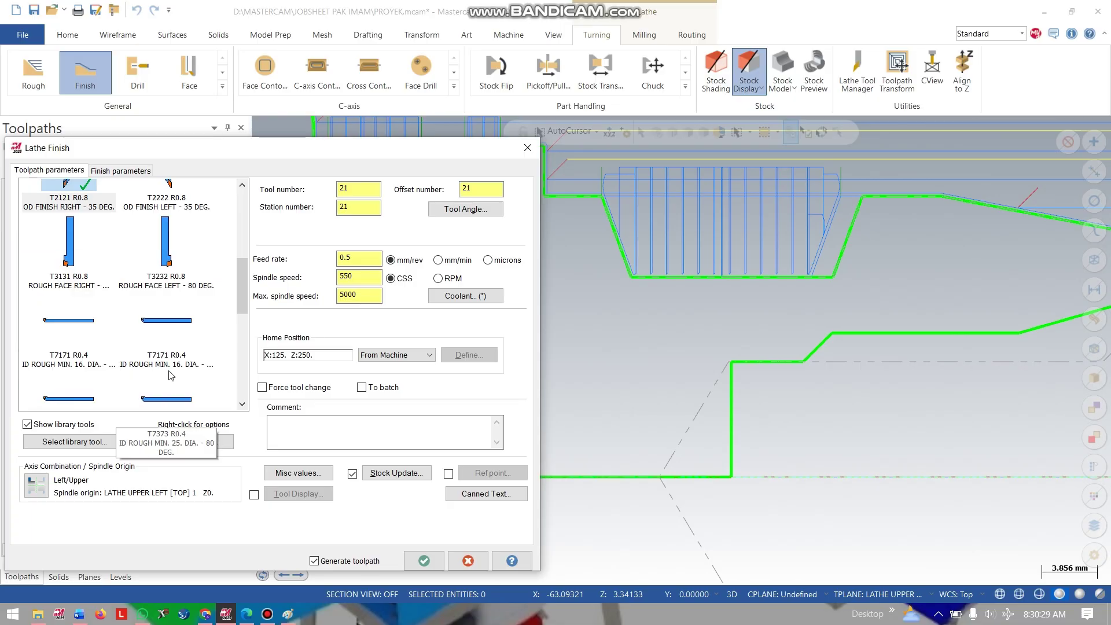
scroll(171, 375, down, 4)
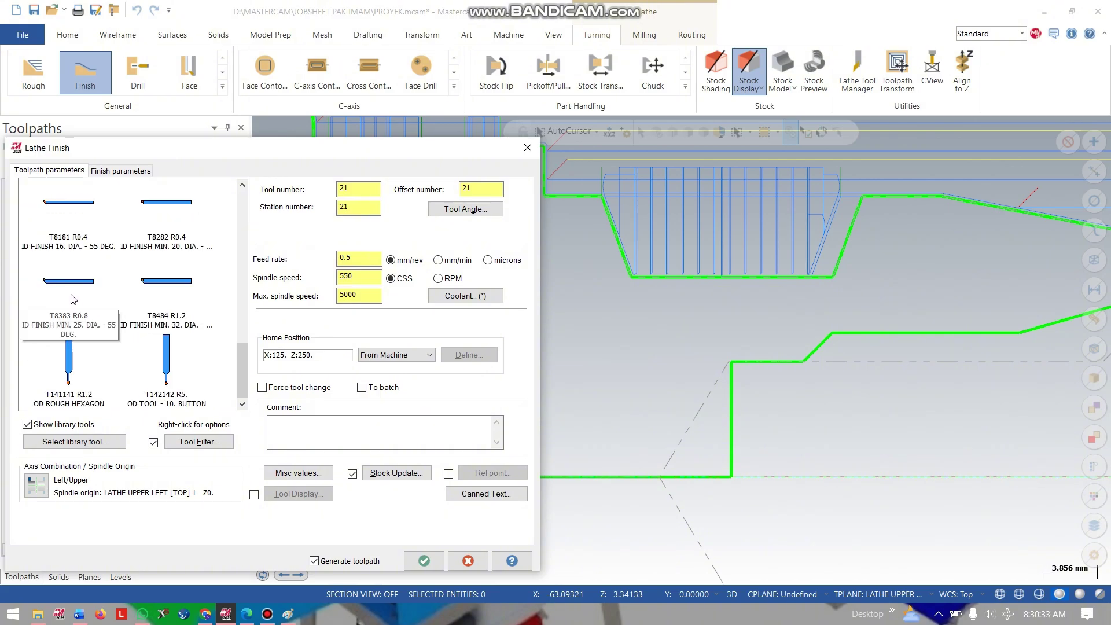
click(72, 297)
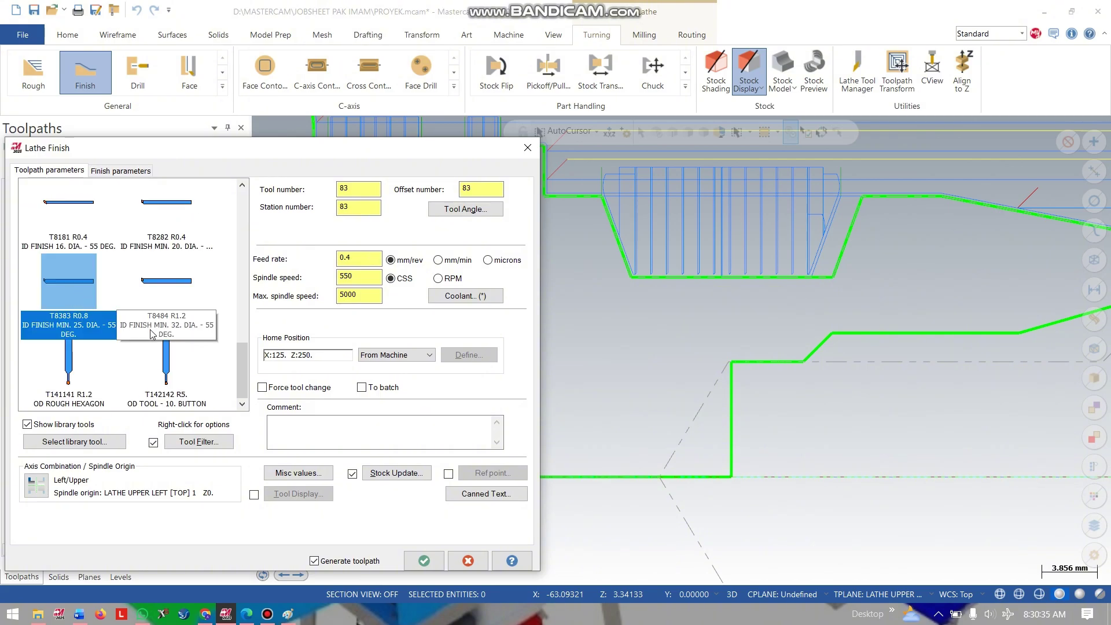
click(120, 171)
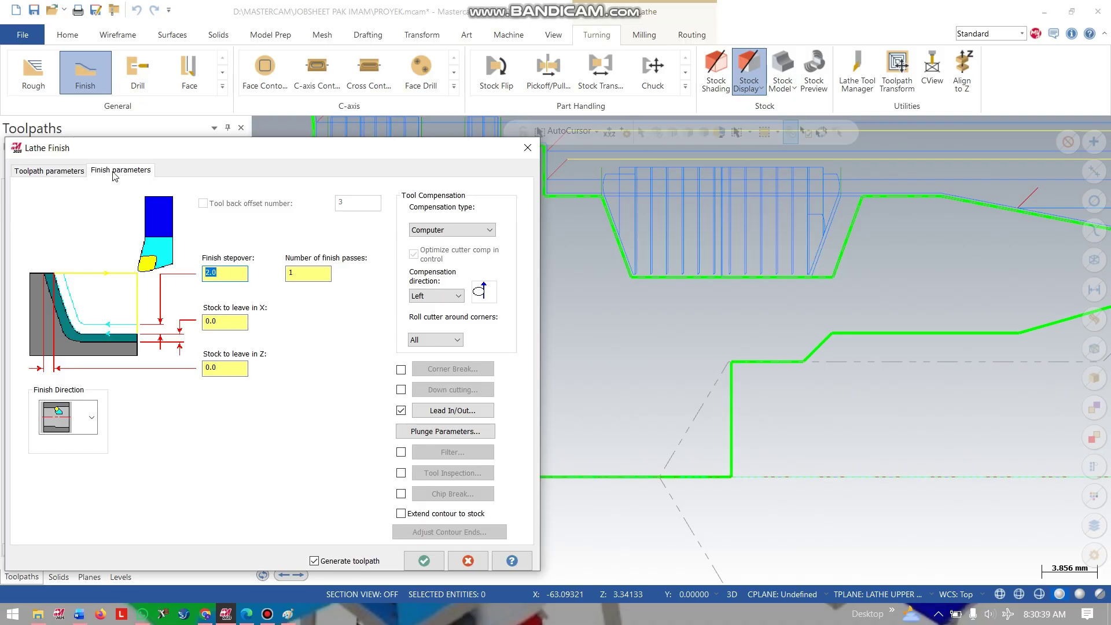
click(58, 171)
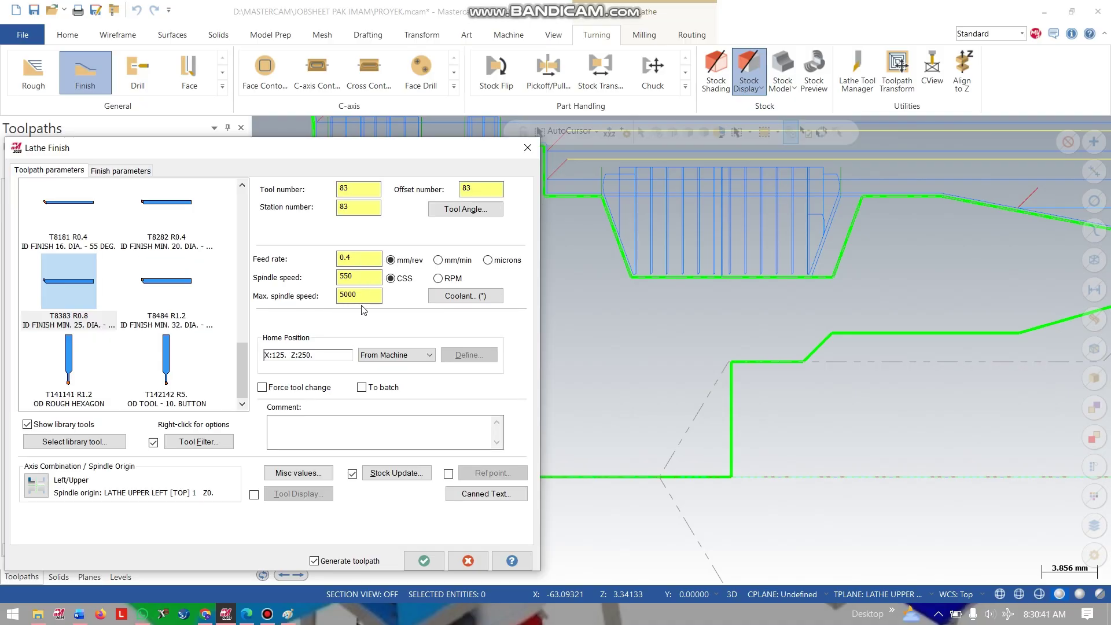
- Set the bore finishing spindle speed to 1000 RPM instead of constant surface speed and generate the toolpath
click(438, 279)
drag(361, 278, 304, 282)
text(1000)
key(Tab)
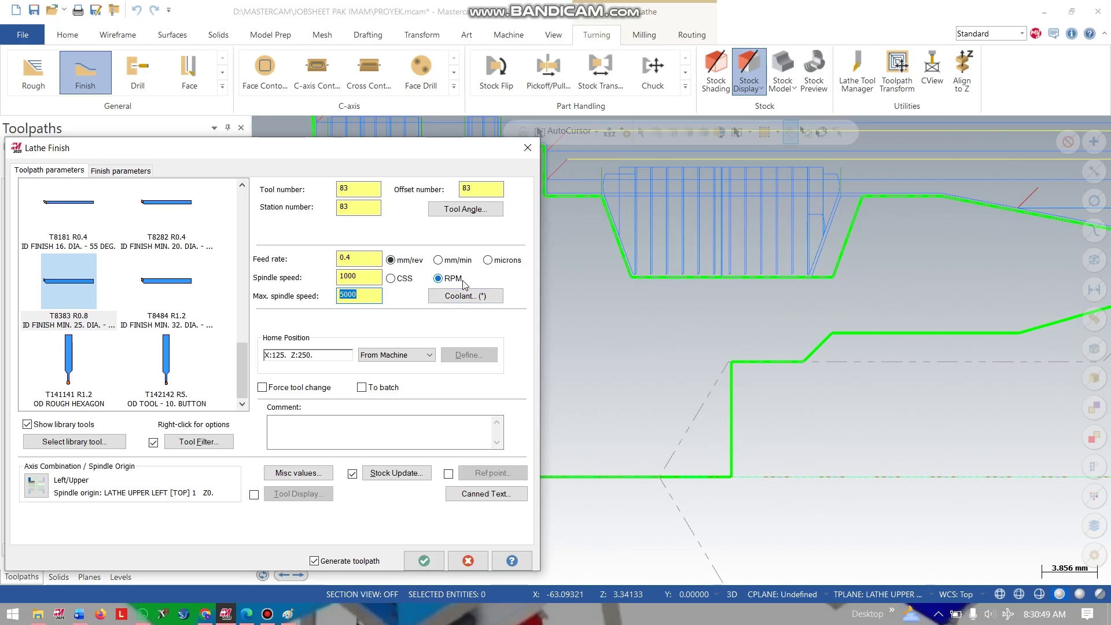
click(414, 558)
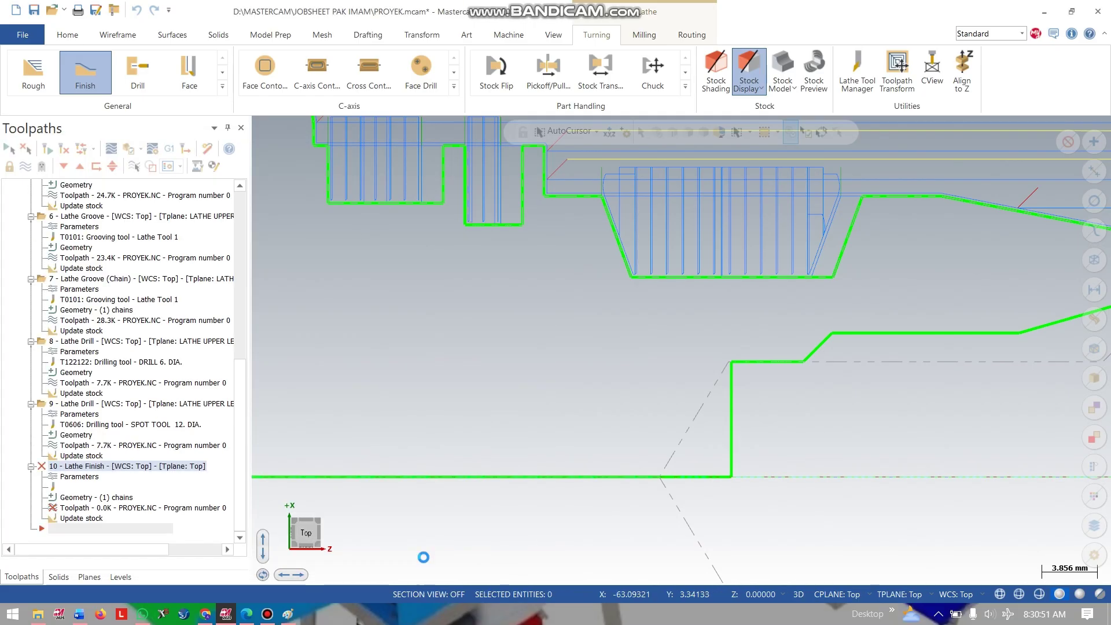
- Continue writing the bore finish toolpath through each tool collision prompt
scroll(654, 461, down, 4)
scroll(642, 437, down, 1)
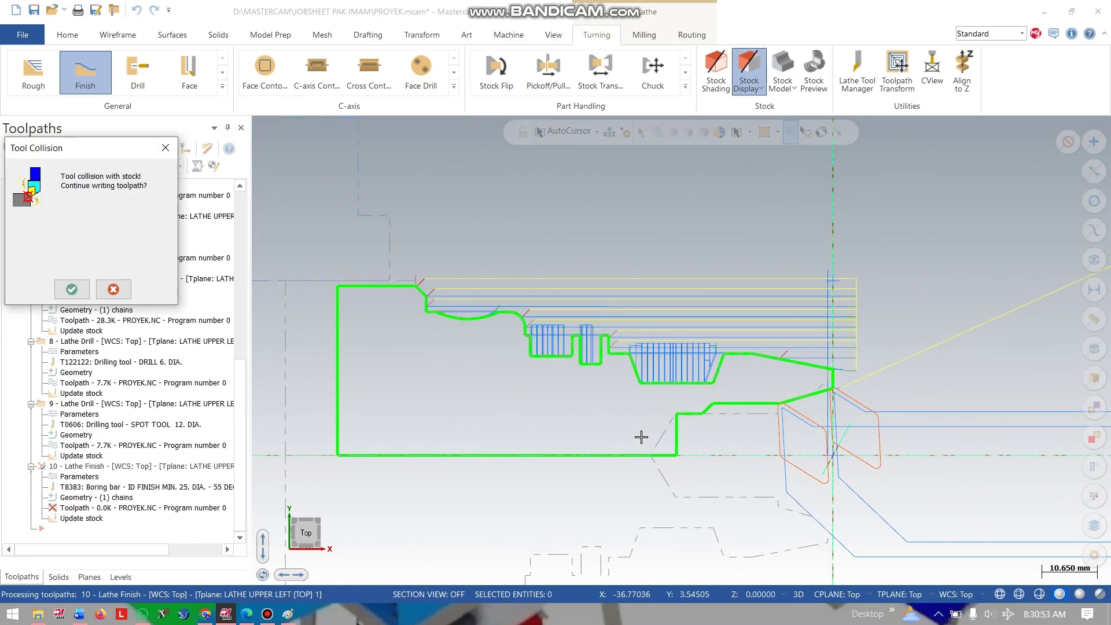
click(59, 289)
click(58, 288)
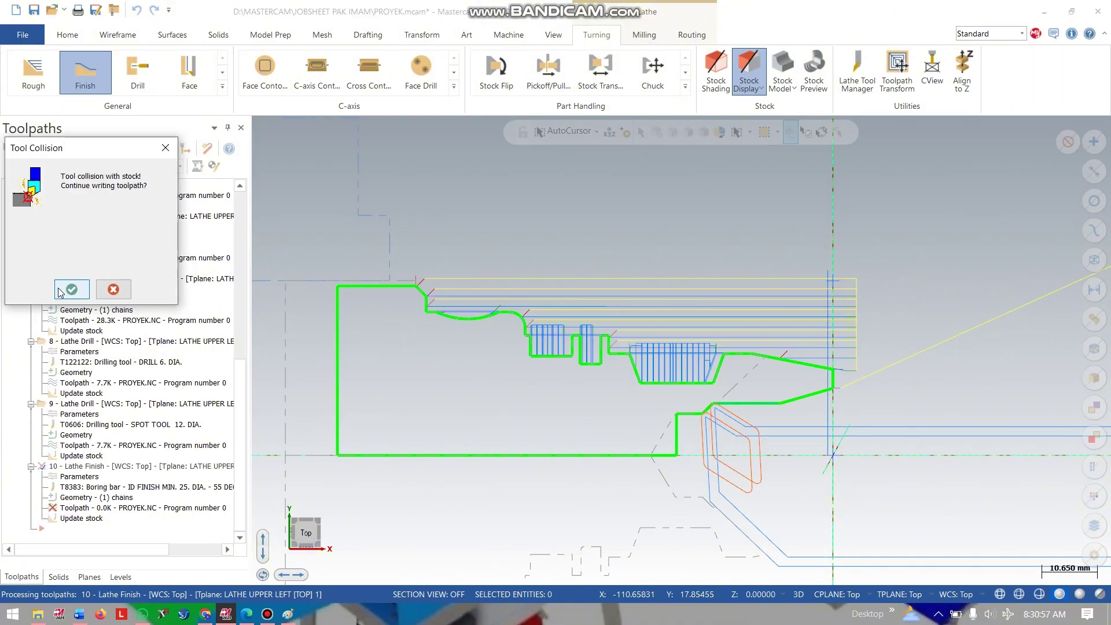
click(59, 290)
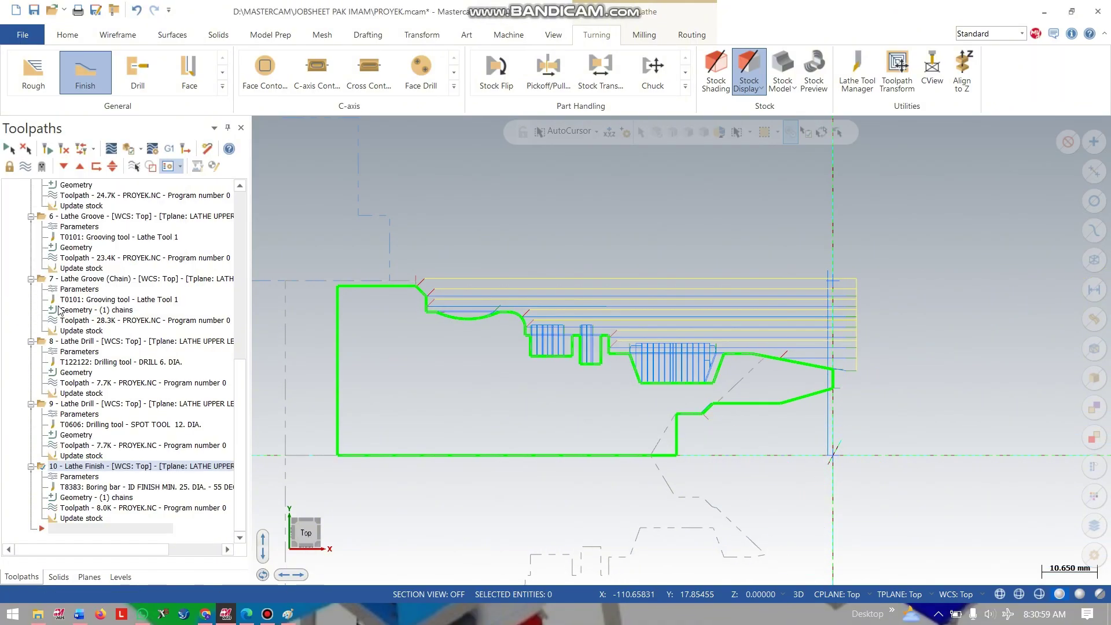
- Open the bore finishing operation's parameters and the T8383 boring bar's holder geometry for editing
click(80, 477)
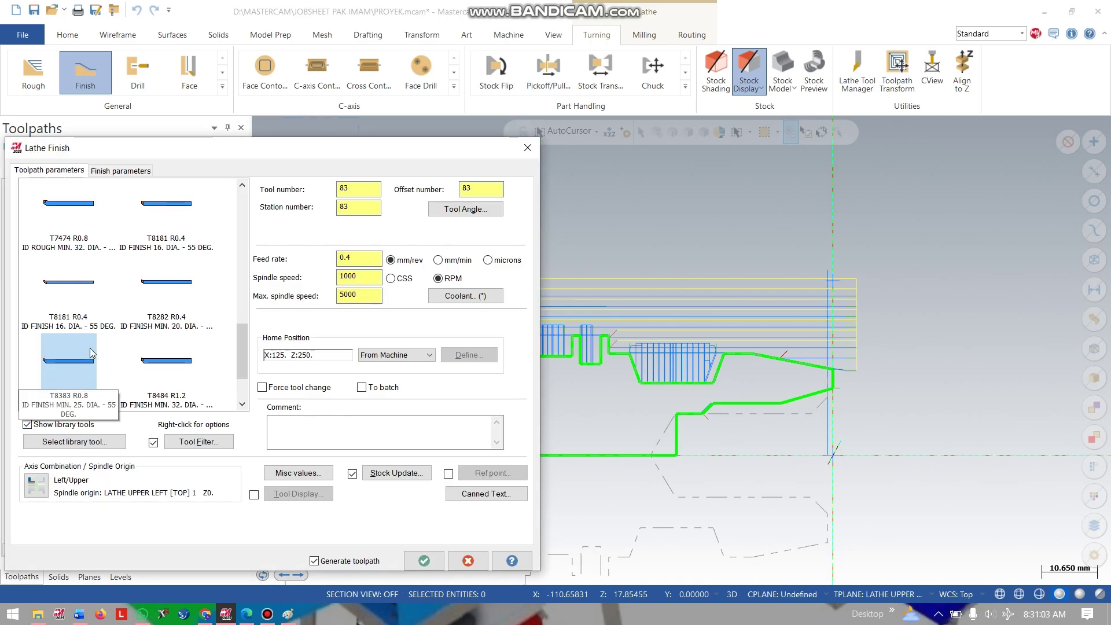
scroll(89, 347, down, 1)
double_click(74, 287)
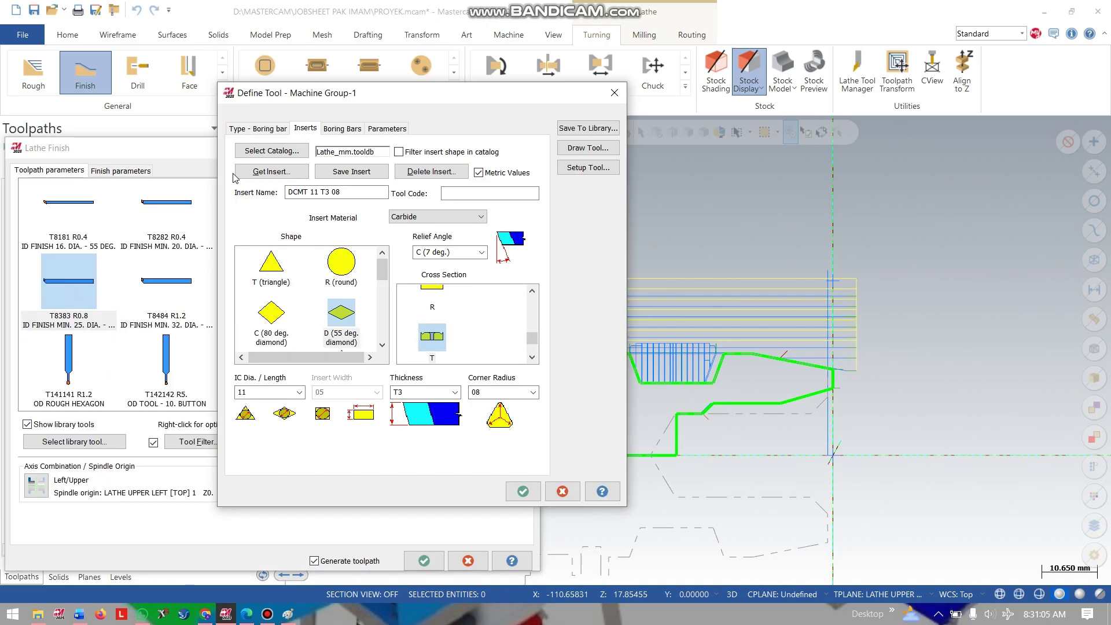
click(341, 128)
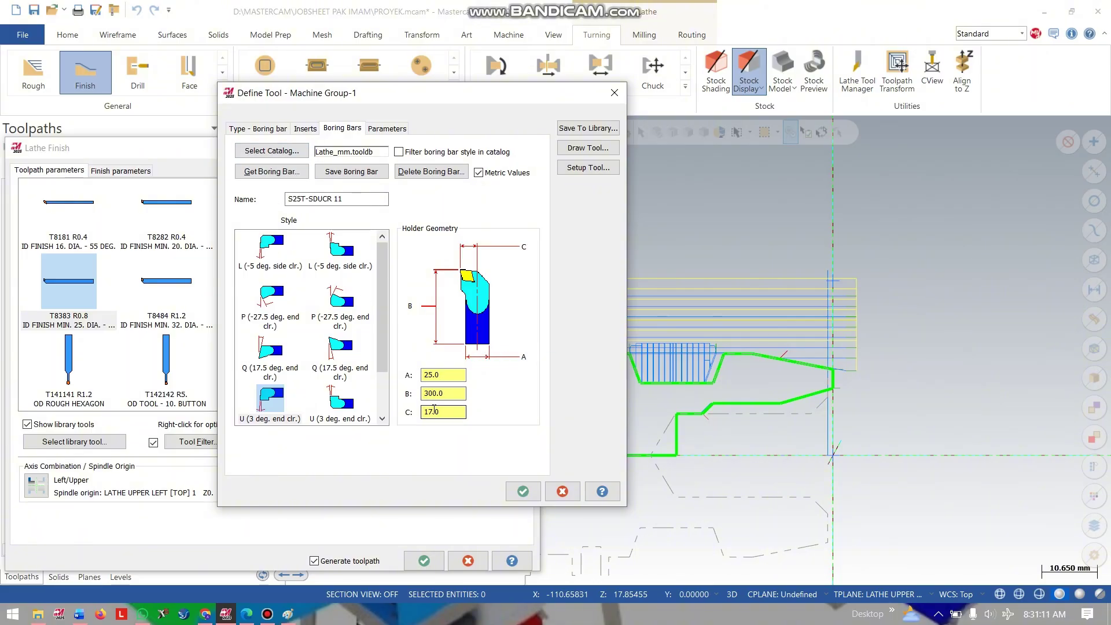
- Set the boring bar's holder dimension A to 12 and dimension C to 15
key(shift+Tab)
key(shift+Tab)
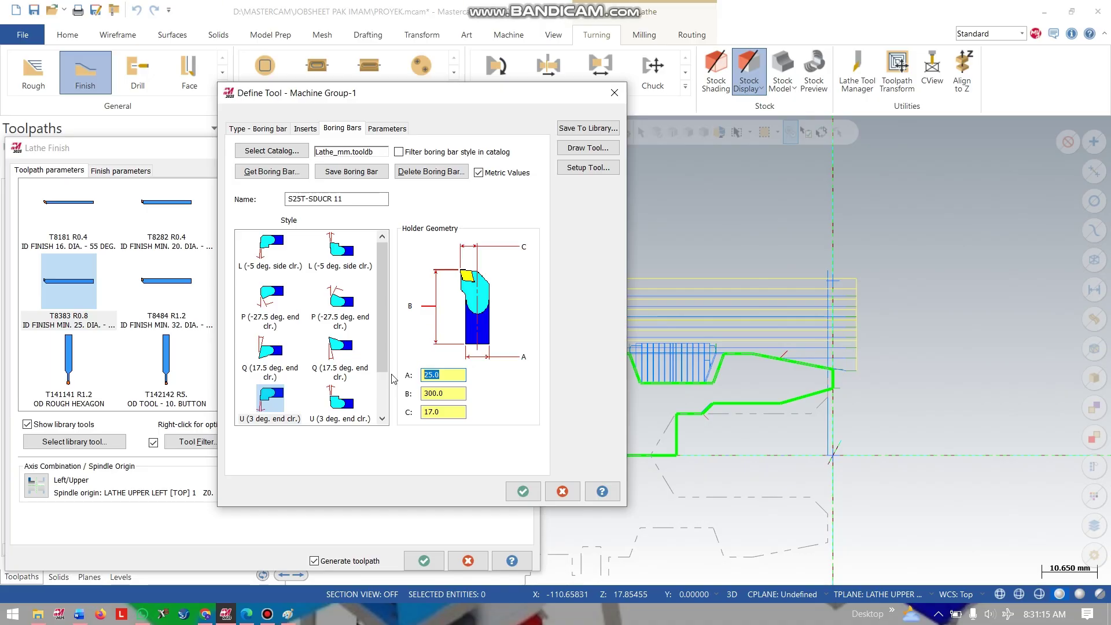
text(12)
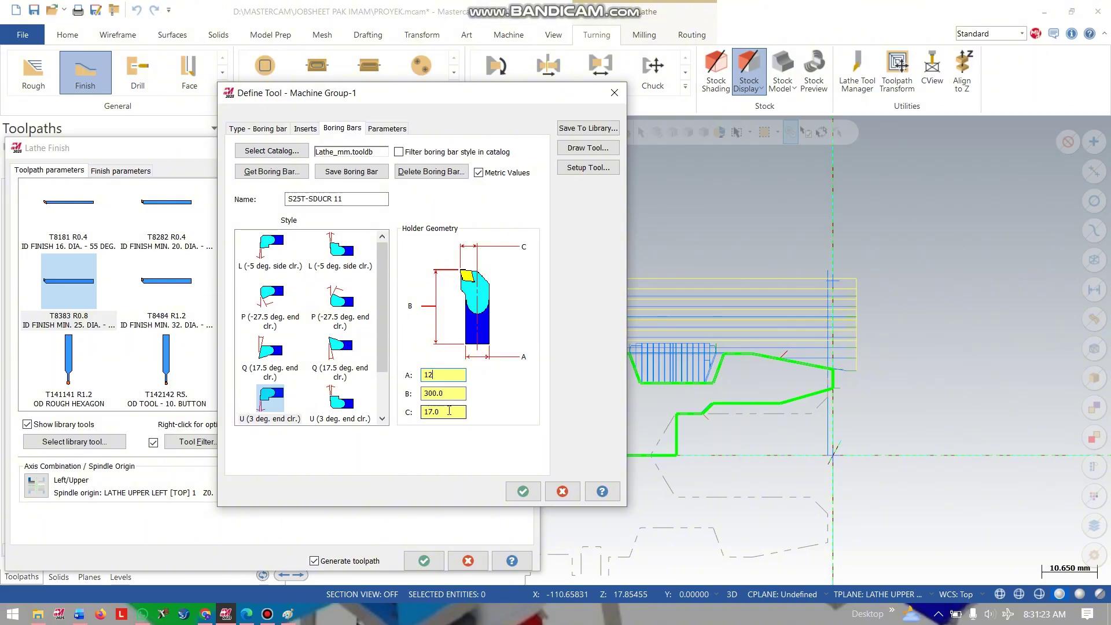
drag(449, 410, 401, 423)
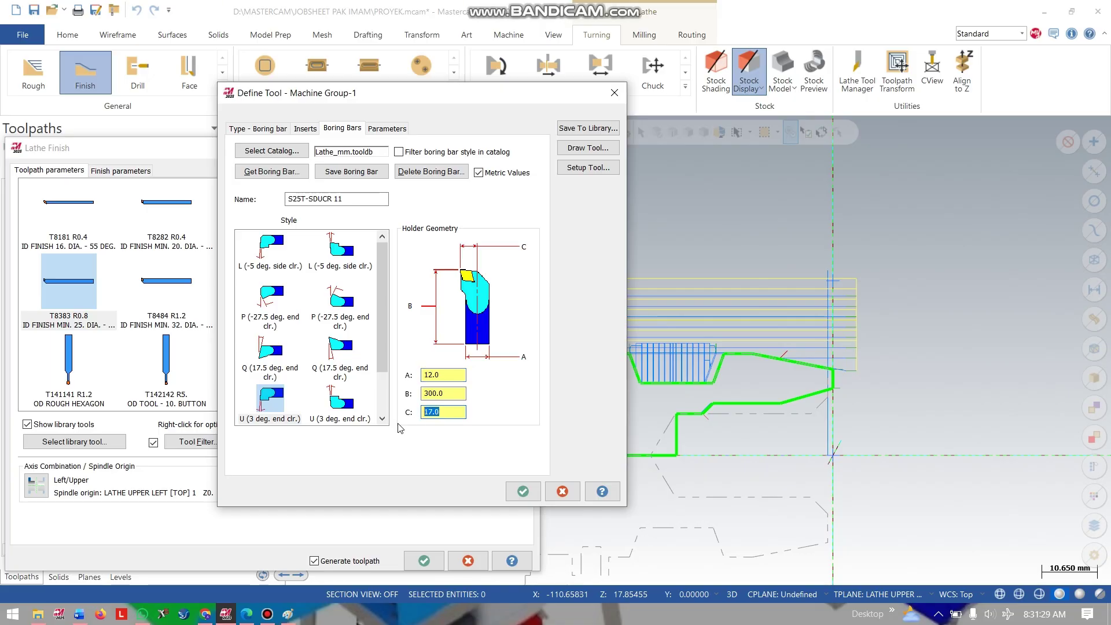
text(15)
- Set the boring bar's holder dimension A to 10 and dimension C to 8, and accept the tool definition
drag(450, 378, 403, 389)
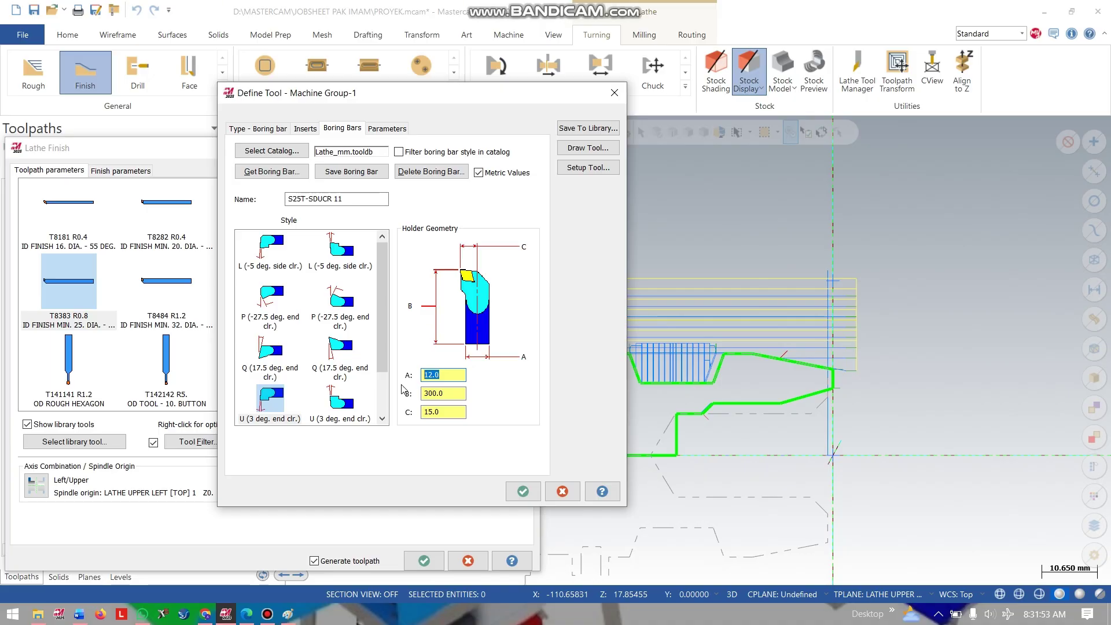
text(1)
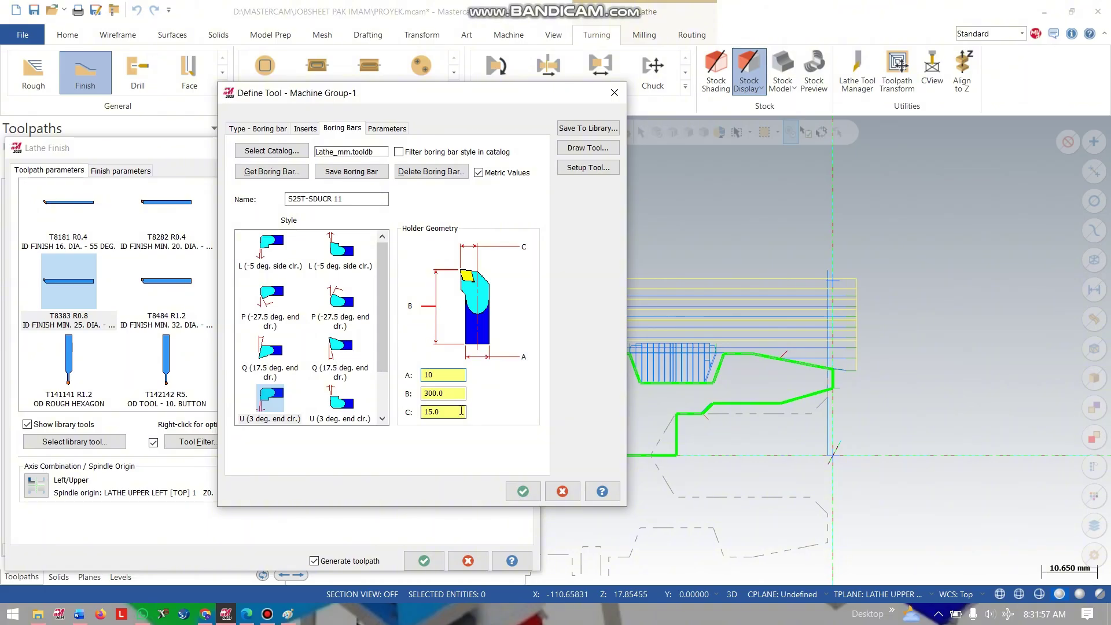
double_click(430, 411)
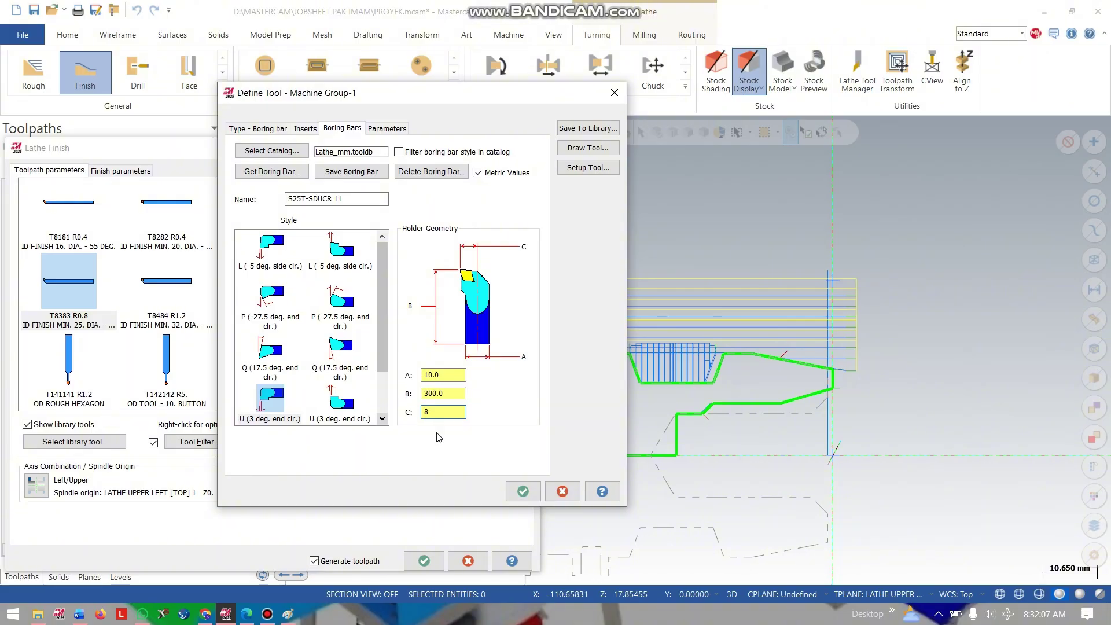
click(522, 491)
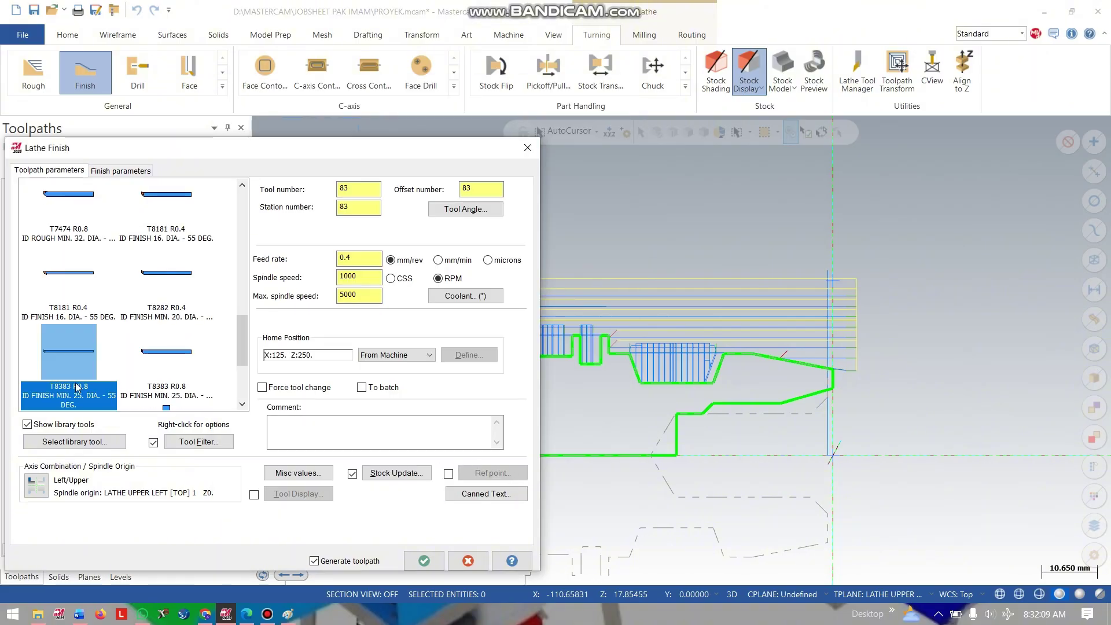
- Set the T8383 boring bar insert's IC diameter/length to 05 and accept the bore finishing operation
mouse_move(69, 360)
double_click(72, 359)
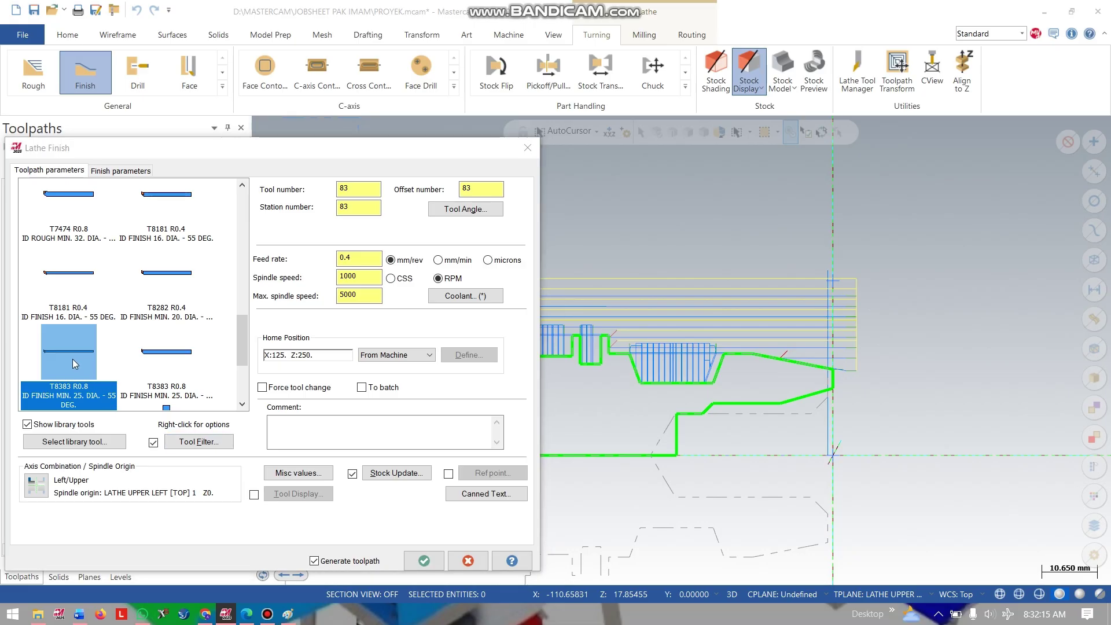
click(298, 392)
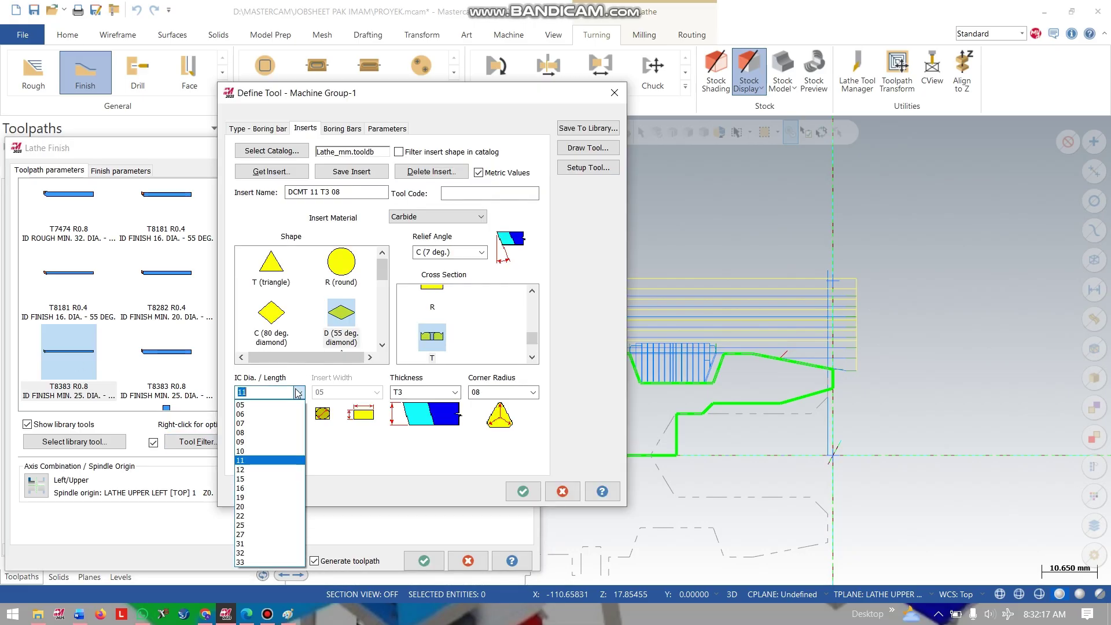
click(282, 405)
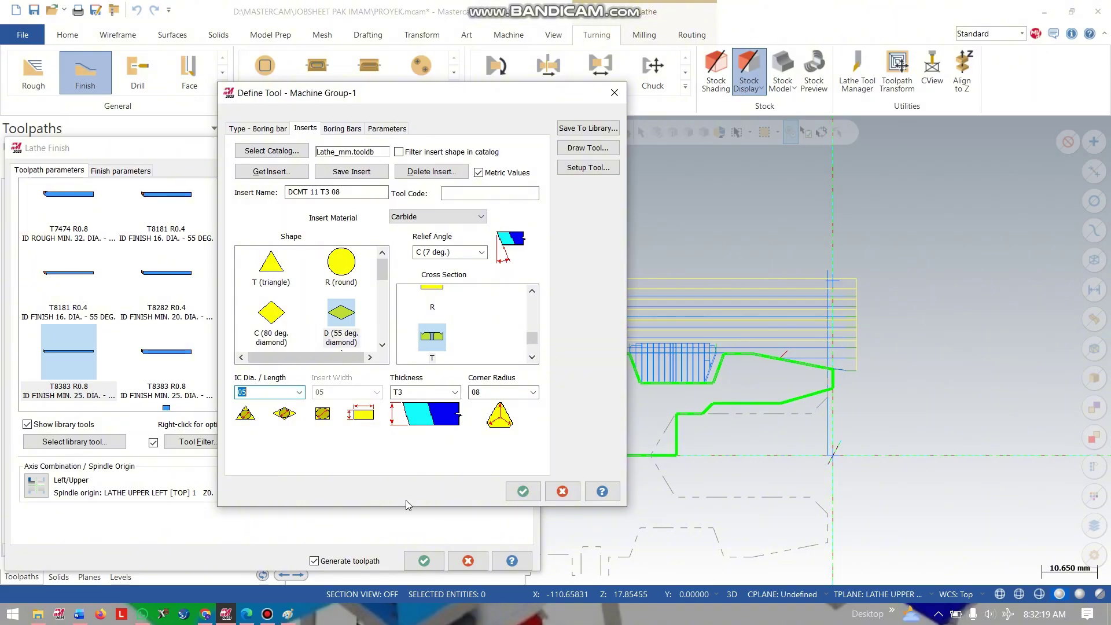
click(523, 491)
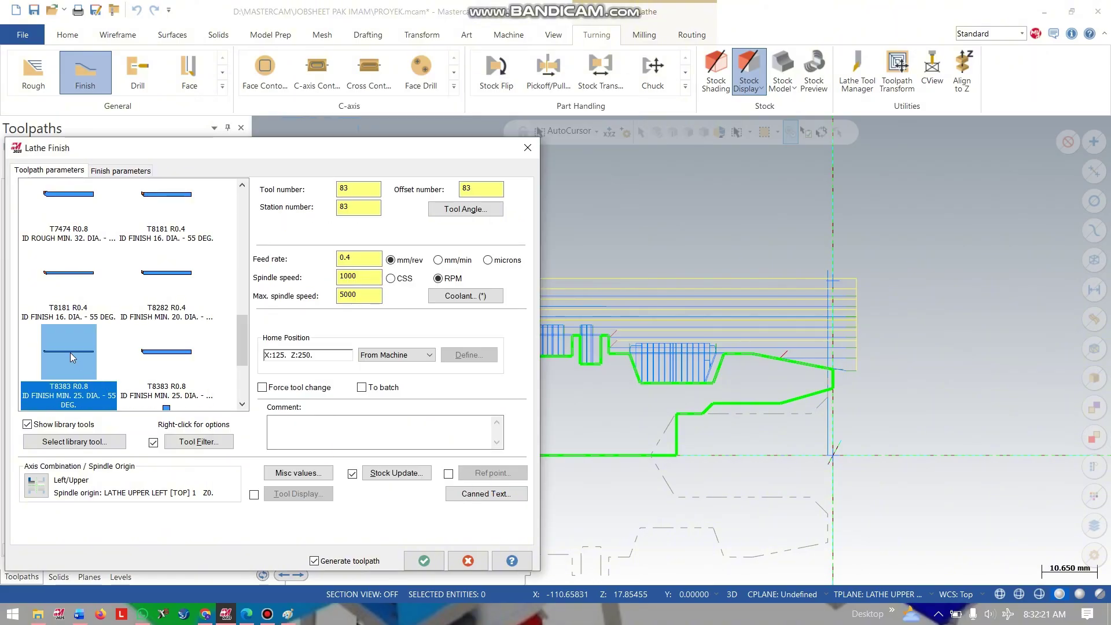
mouse_move(71, 353)
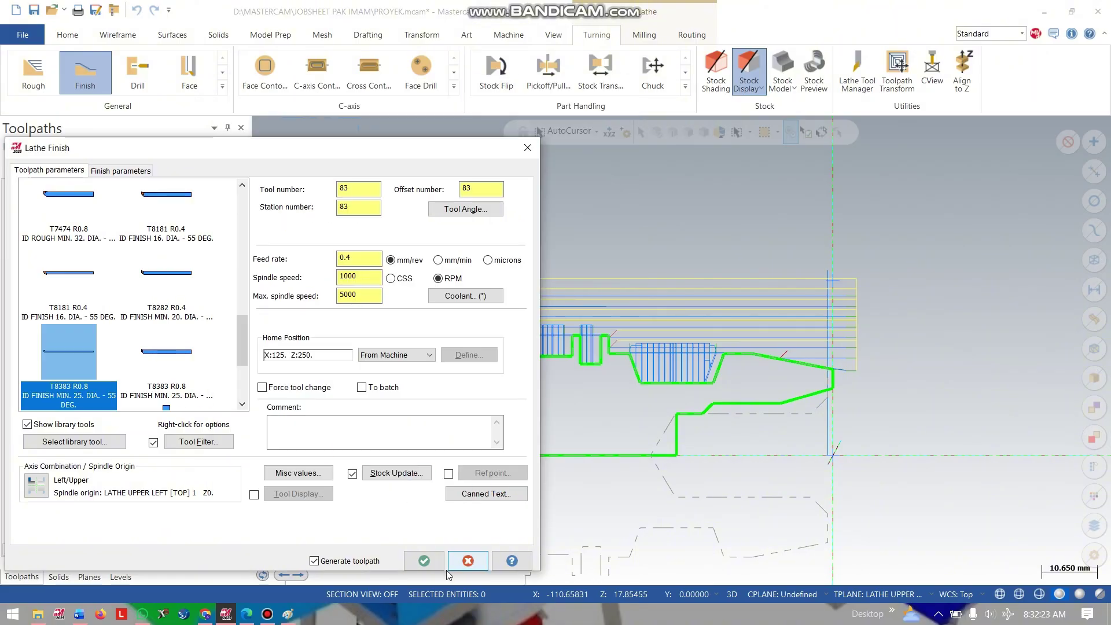
click(416, 554)
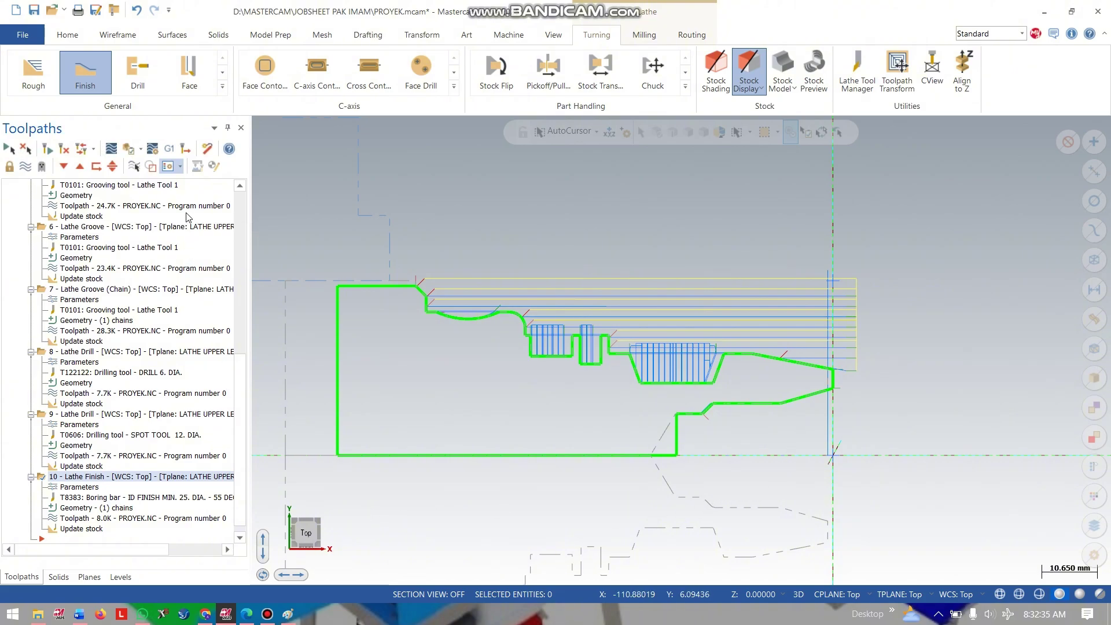
- Start a lathe Thread toolpath and set the lead to 1.5 threads/mm, consulting the part drawing in WhatsApp
click(222, 86)
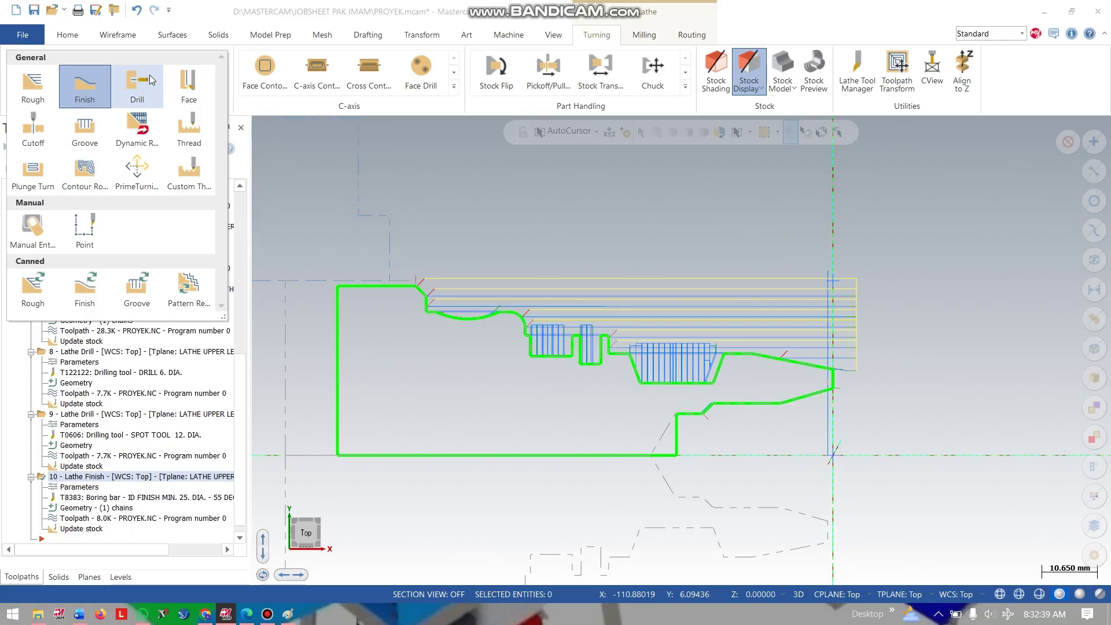
click(193, 131)
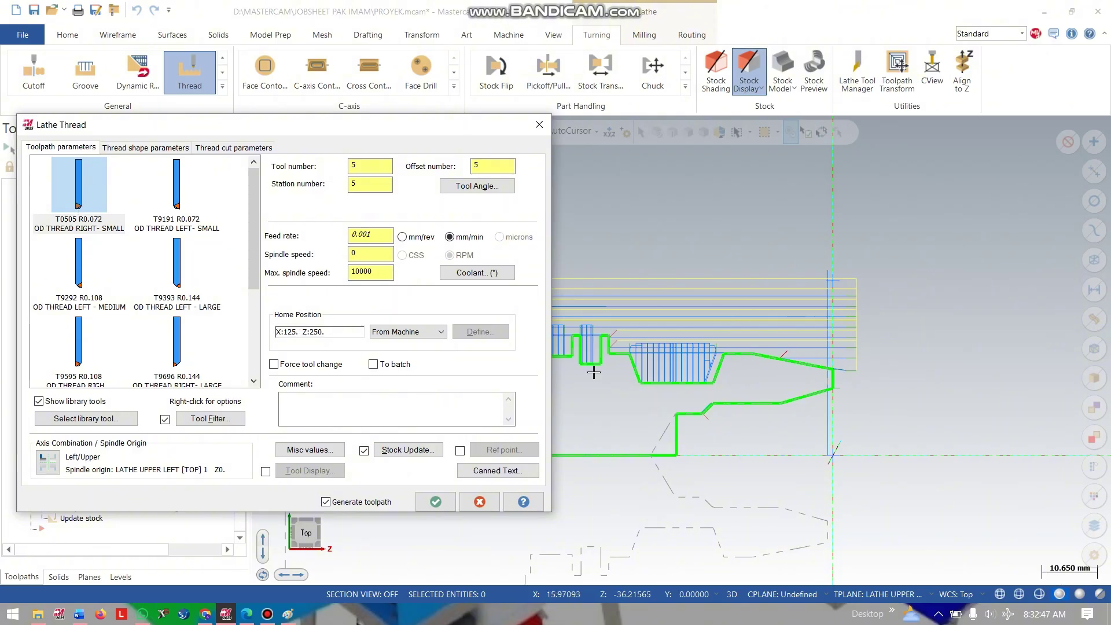
click(165, 149)
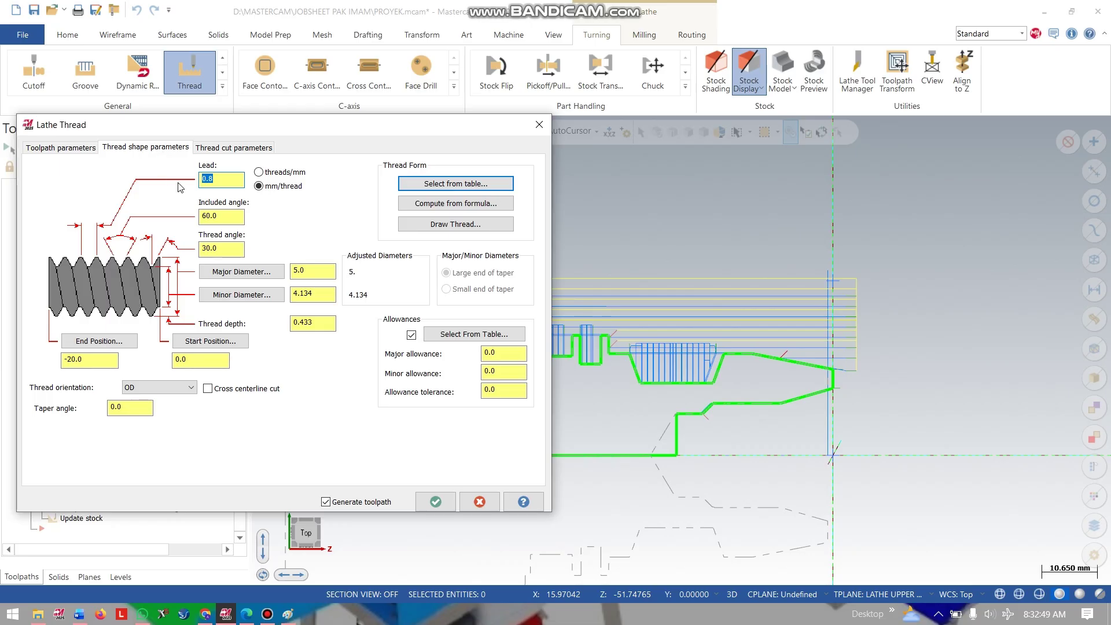
click(259, 173)
click(226, 180)
key(BackSpace)
click(143, 615)
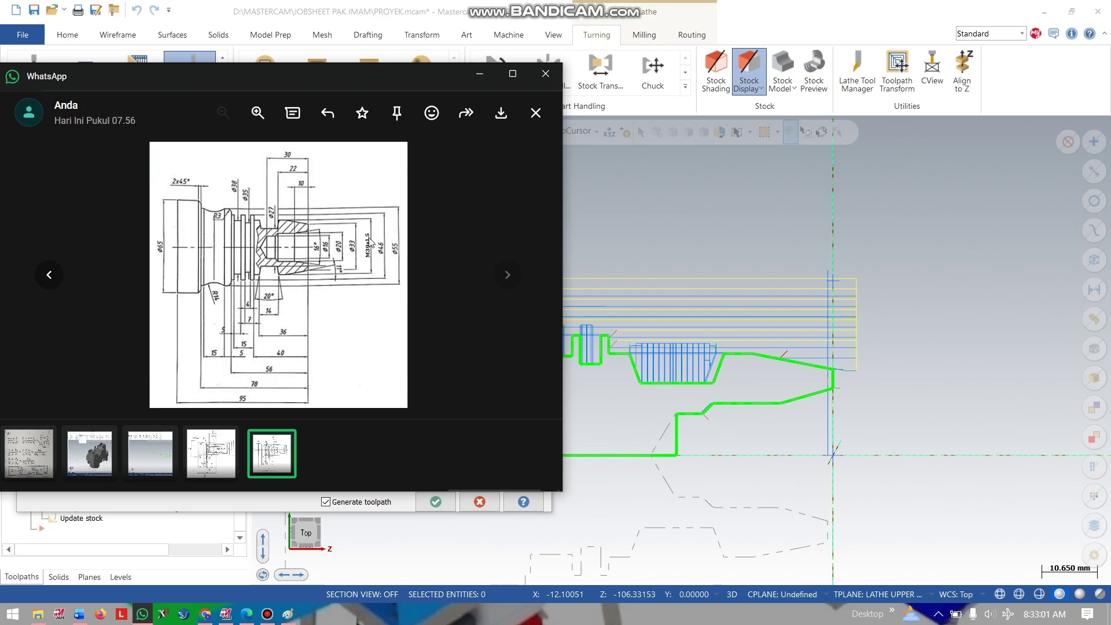
click(475, 77)
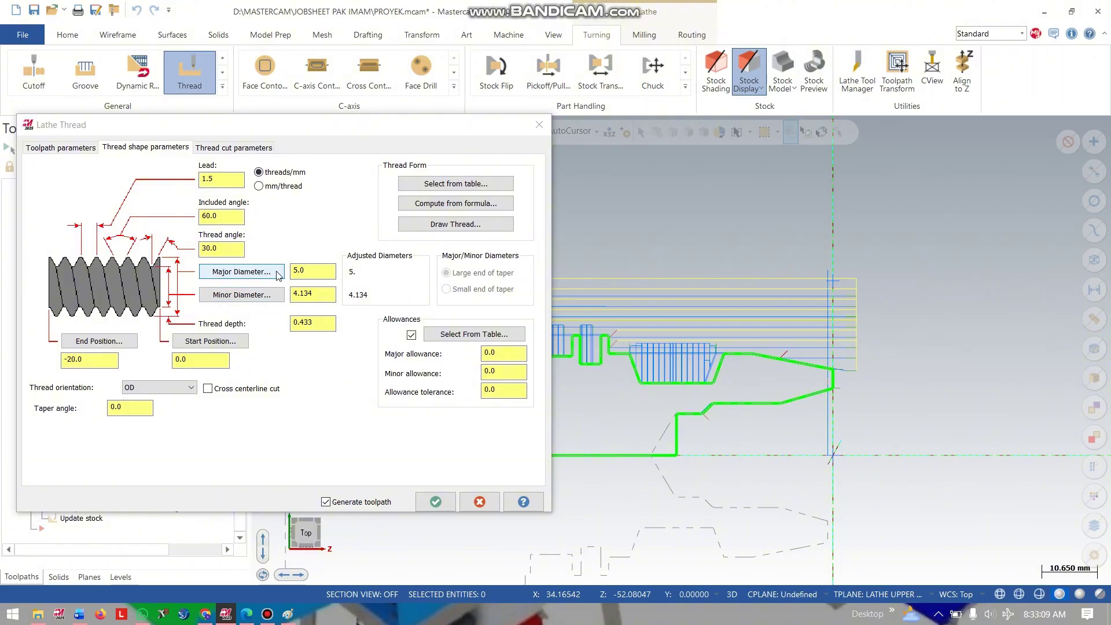
- Set the thread's major diameter to 39 and its thread depth to 1.5
text(39)
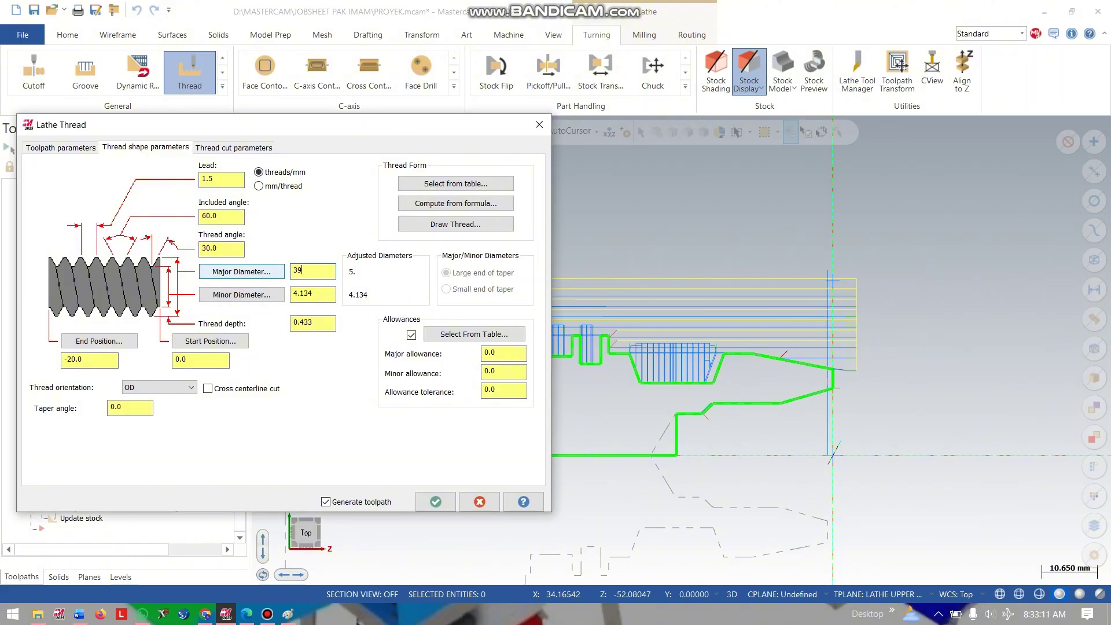
key(Tab)
key(Tab)
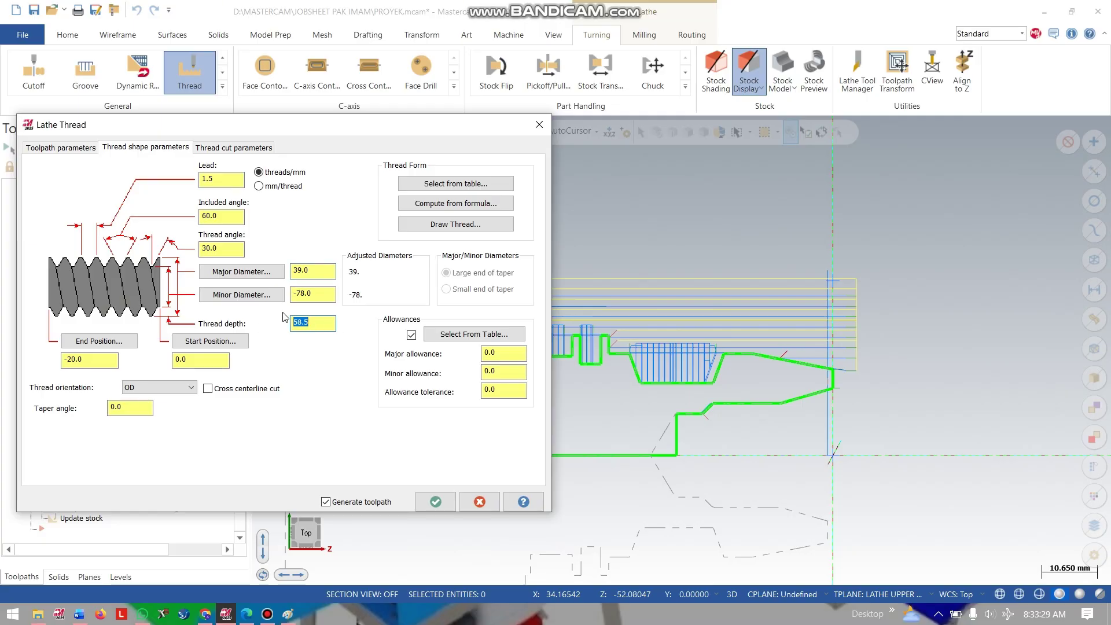
text(1.)
key(Return)
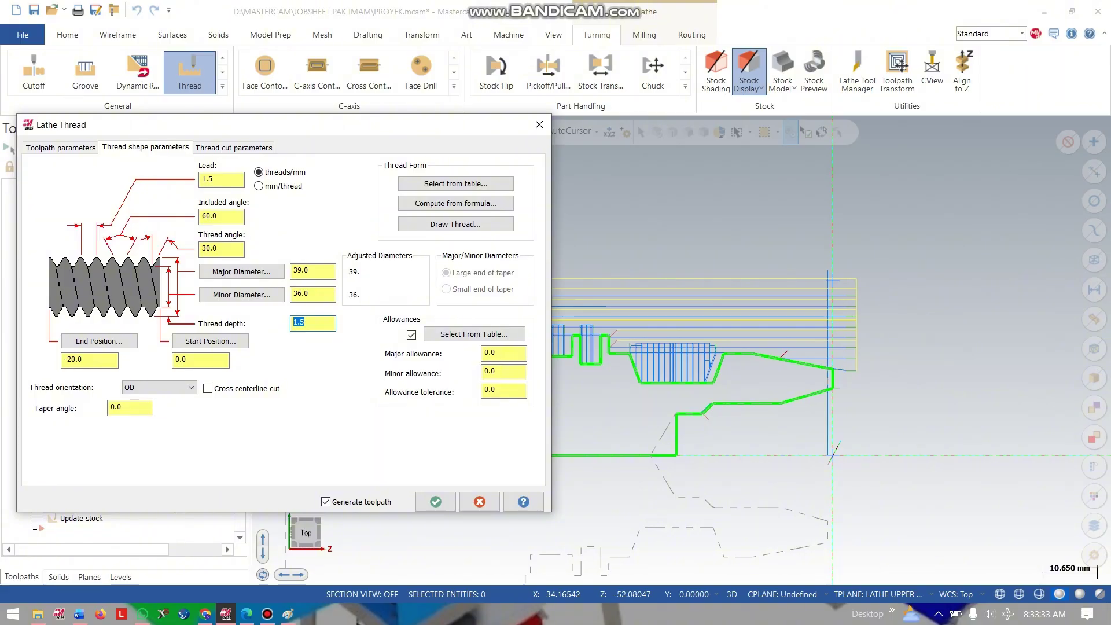
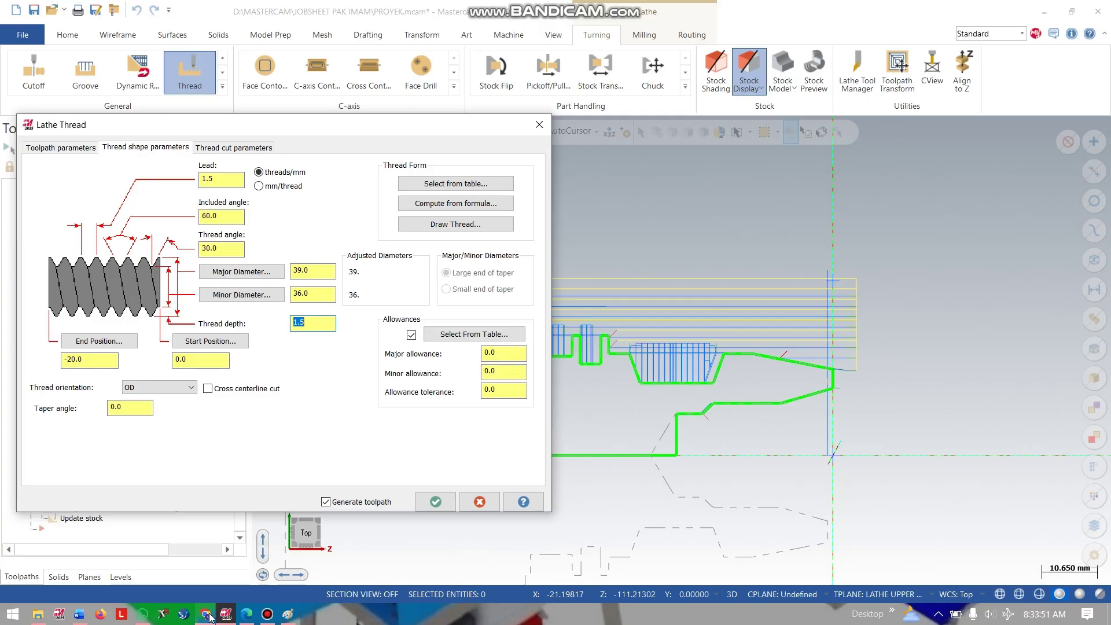
- Check the part drawing in WhatsApp and set the thread's start position to -10
click(142, 614)
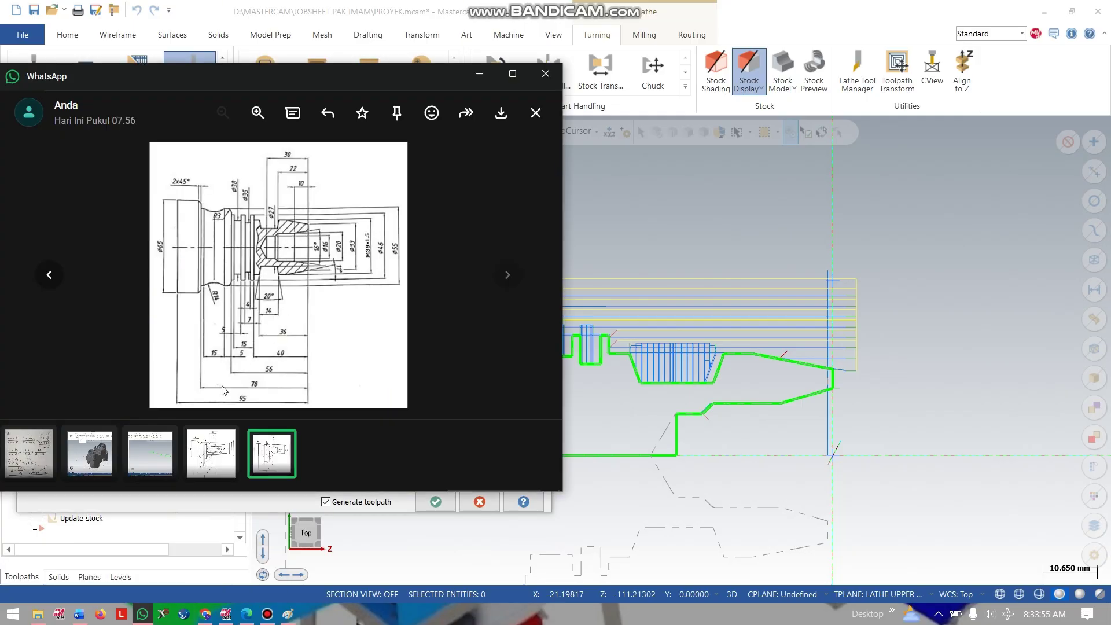
click(181, 528)
click(155, 369)
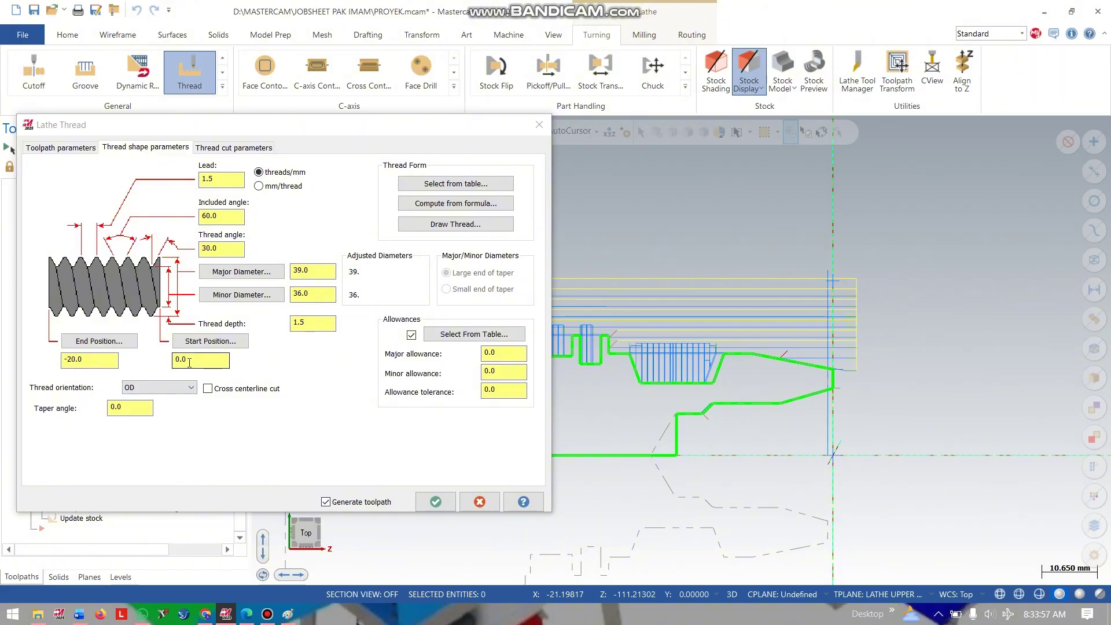
text(-10)
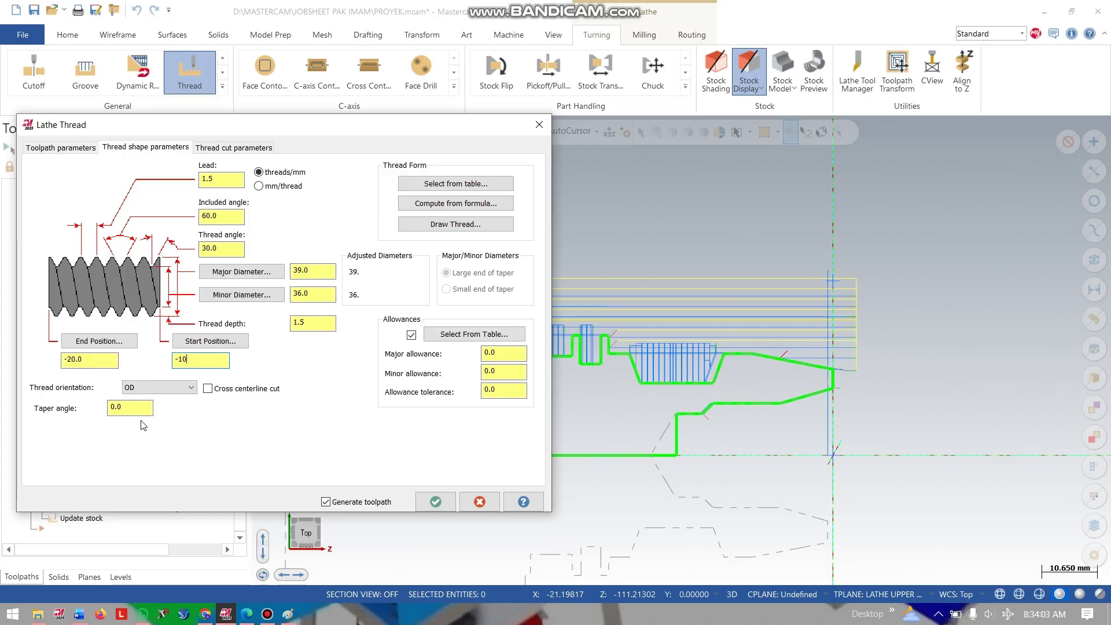
- Recheck the drawing in WhatsApp, set the thread's end position to -25, and generate the toolpath with the existing cut parameters
click(142, 613)
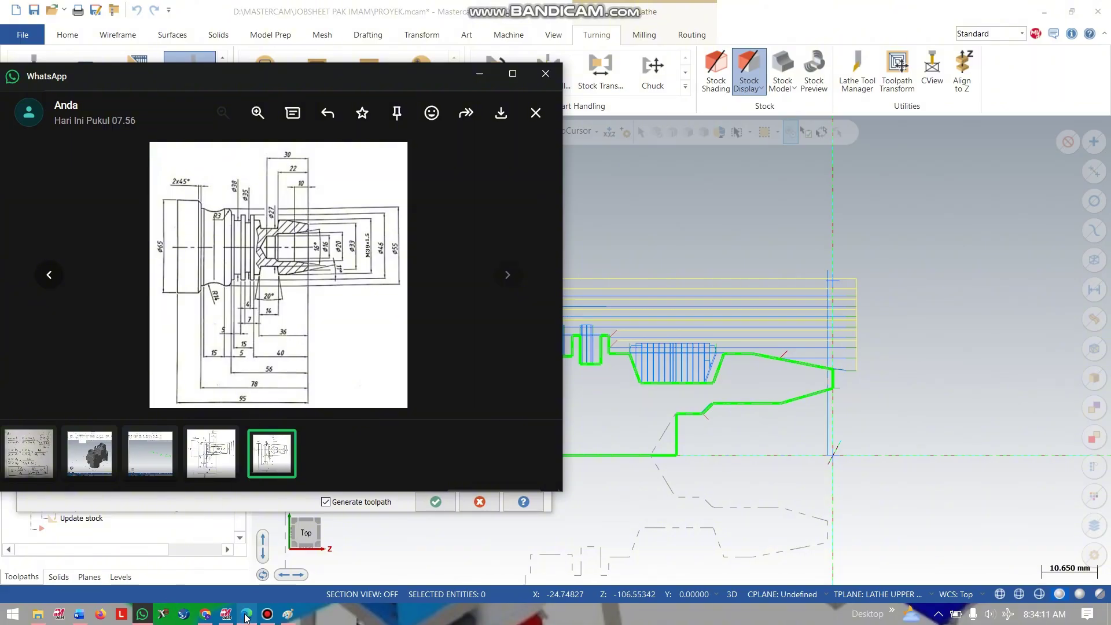
click(226, 613)
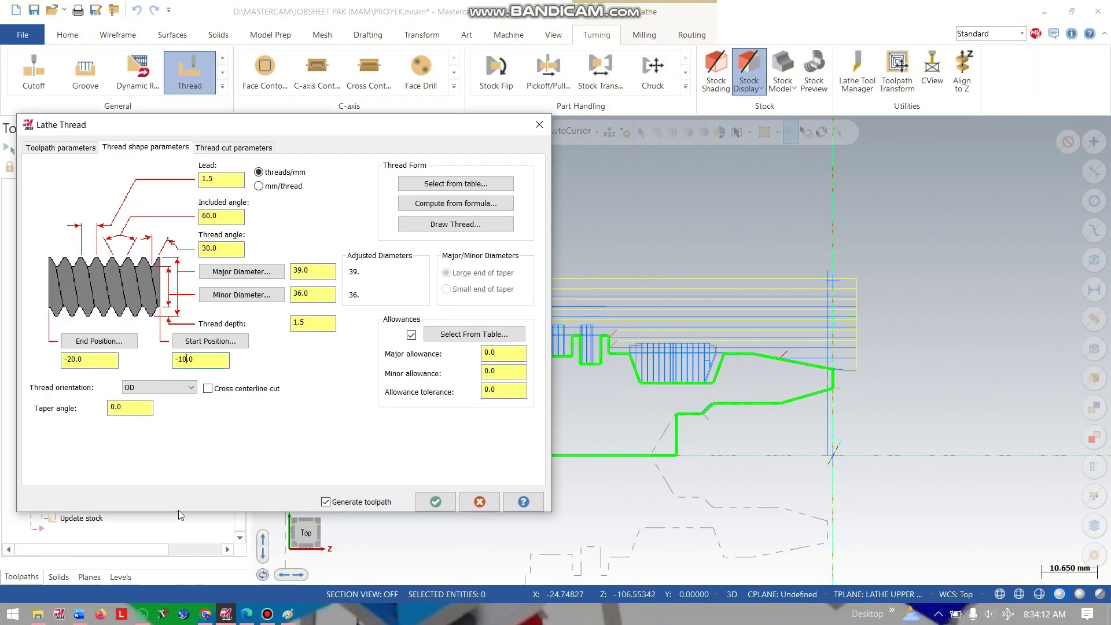
click(93, 362)
text(5)
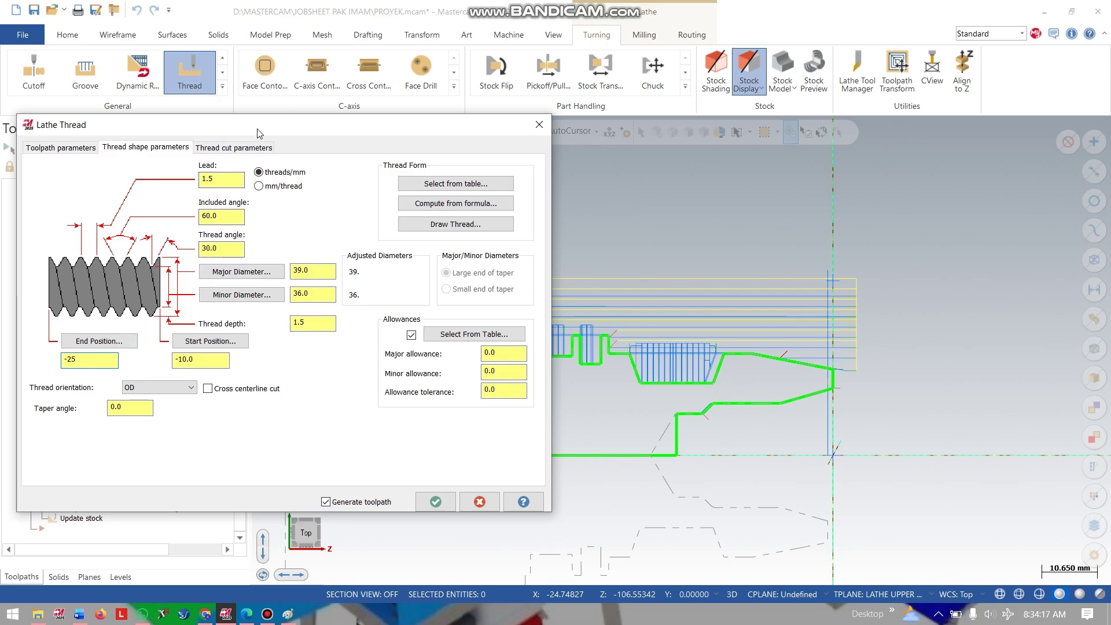
click(248, 148)
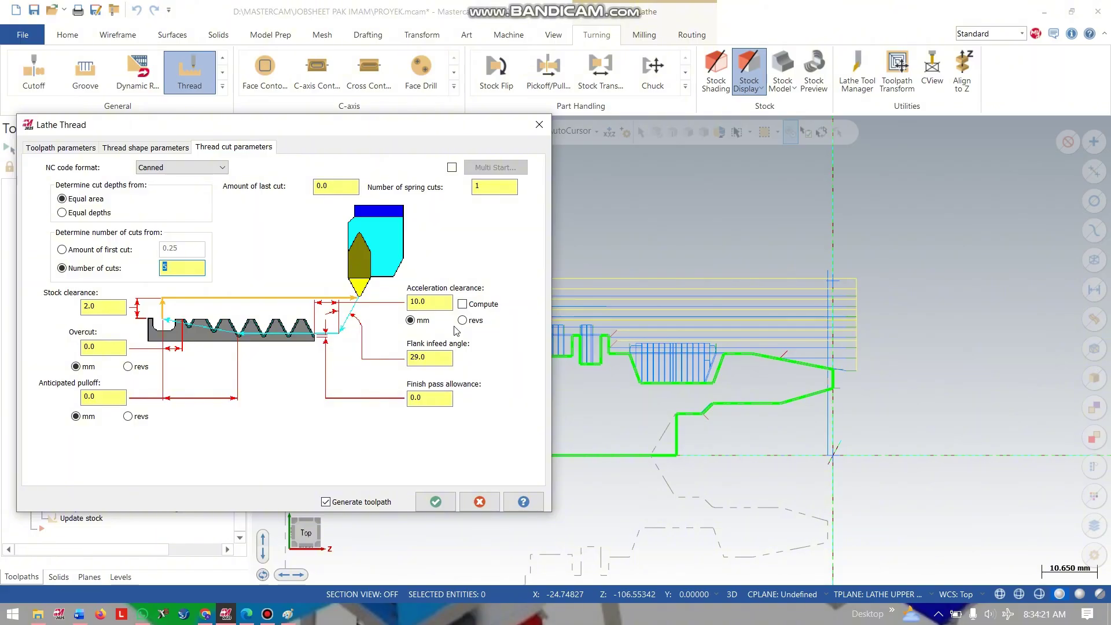
click(438, 503)
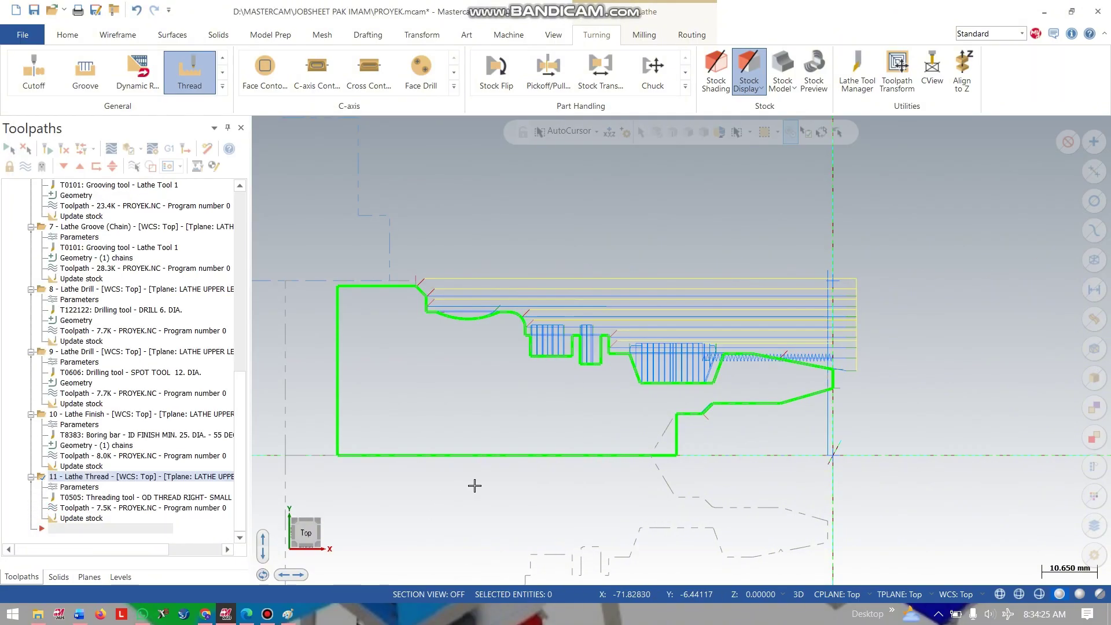
- Try an acceleration clearance of 0 mm in the Lathe Thread cut parameters and regenerate the toolpath
scroll(796, 355, up, 3)
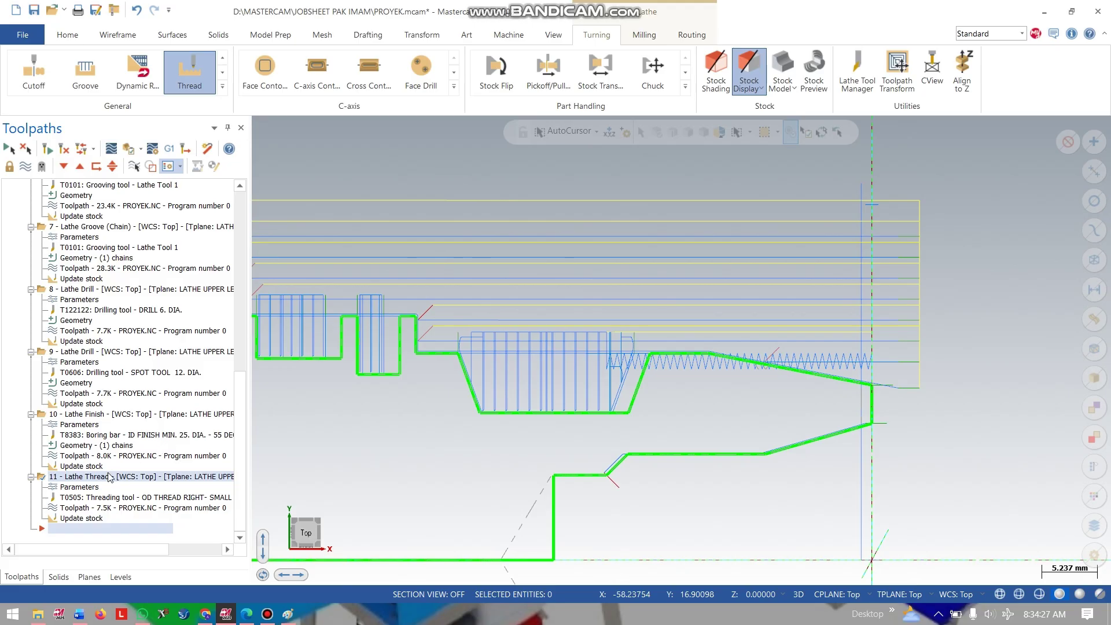
click(79, 487)
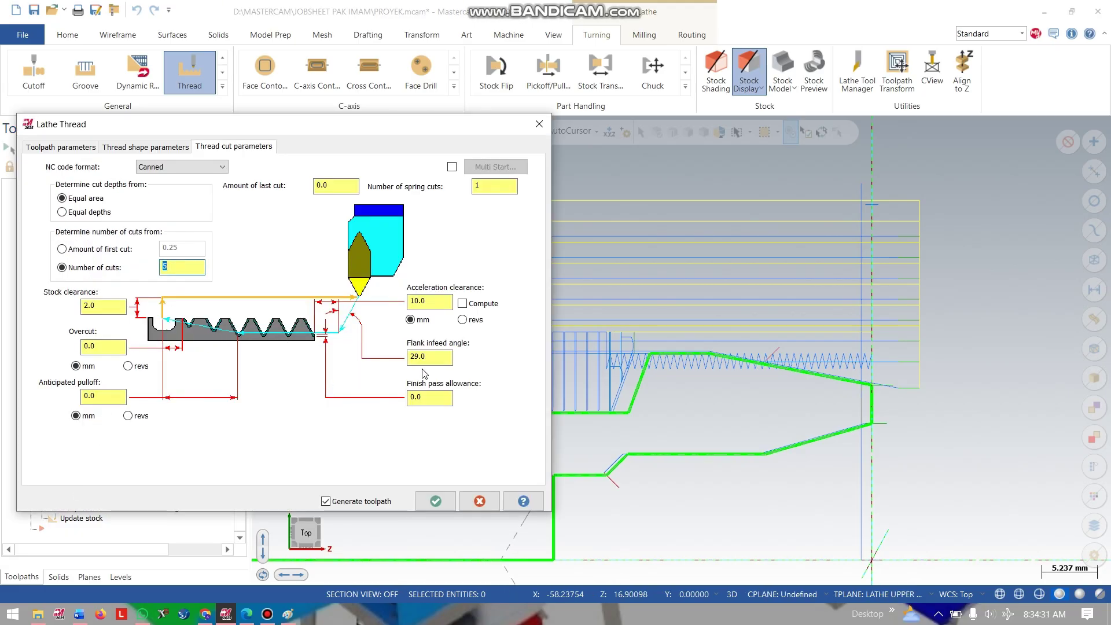
click(431, 304)
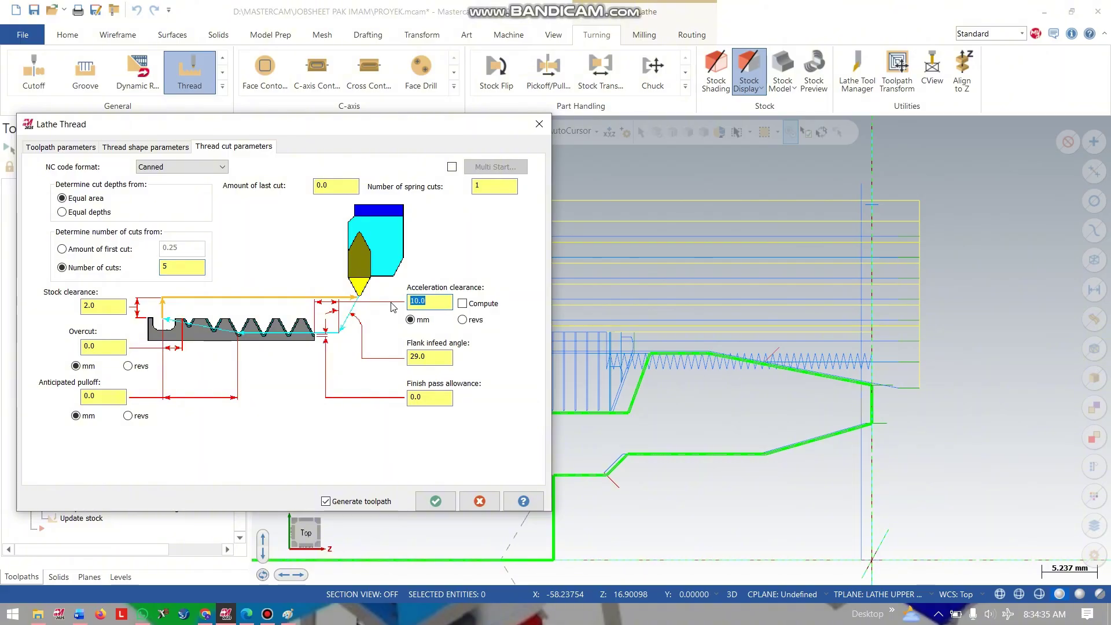
text(0)
click(435, 501)
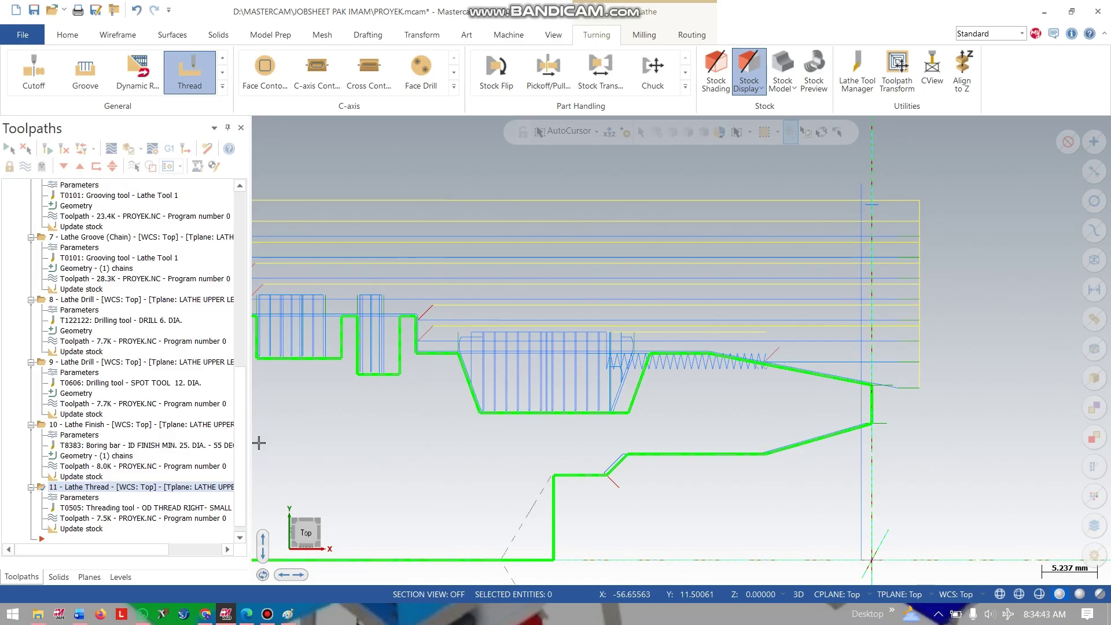
- Try a 3 mm acceleration clearance for the outside thread and regenerate its toolpath
click(80, 498)
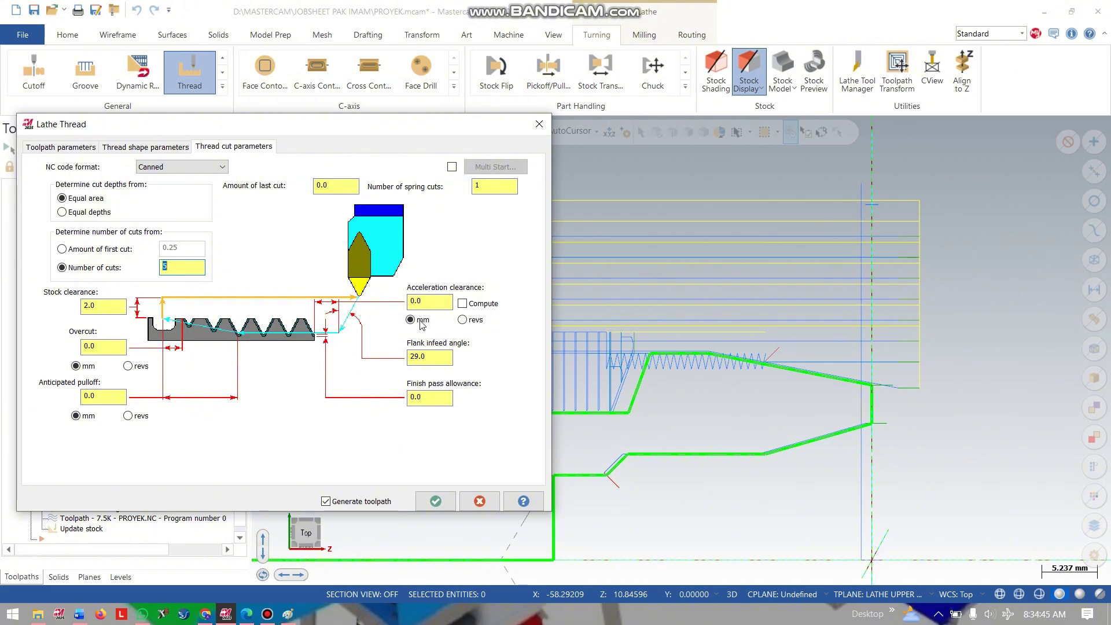
click(427, 301)
text(3)
click(429, 500)
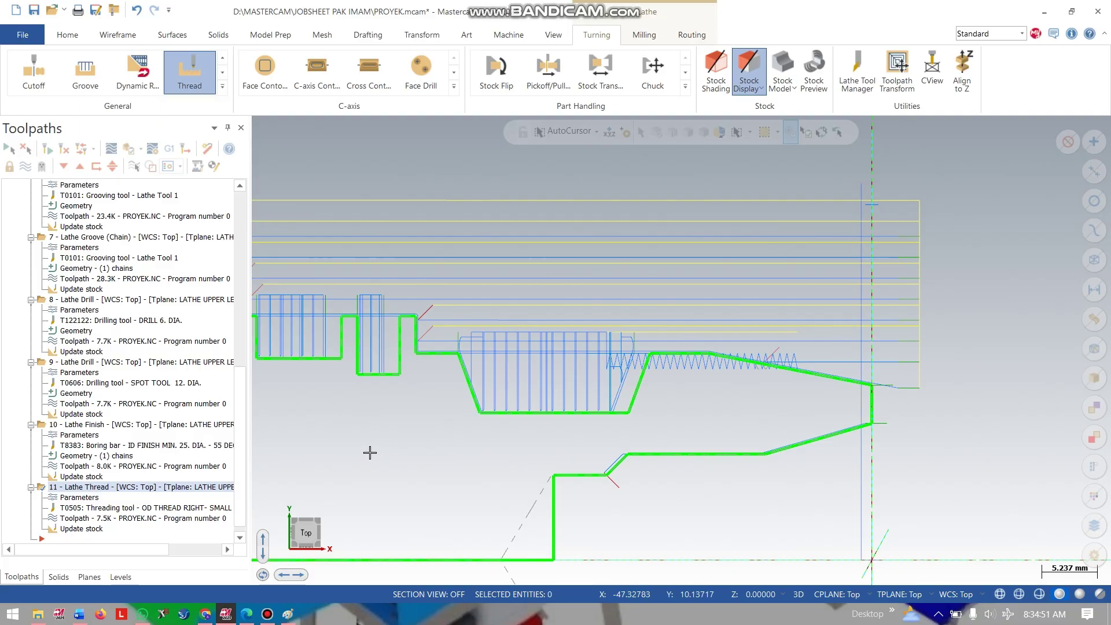
- Set the thread's acceleration clearance to 5 mm and regenerate the toolpath
click(79, 498)
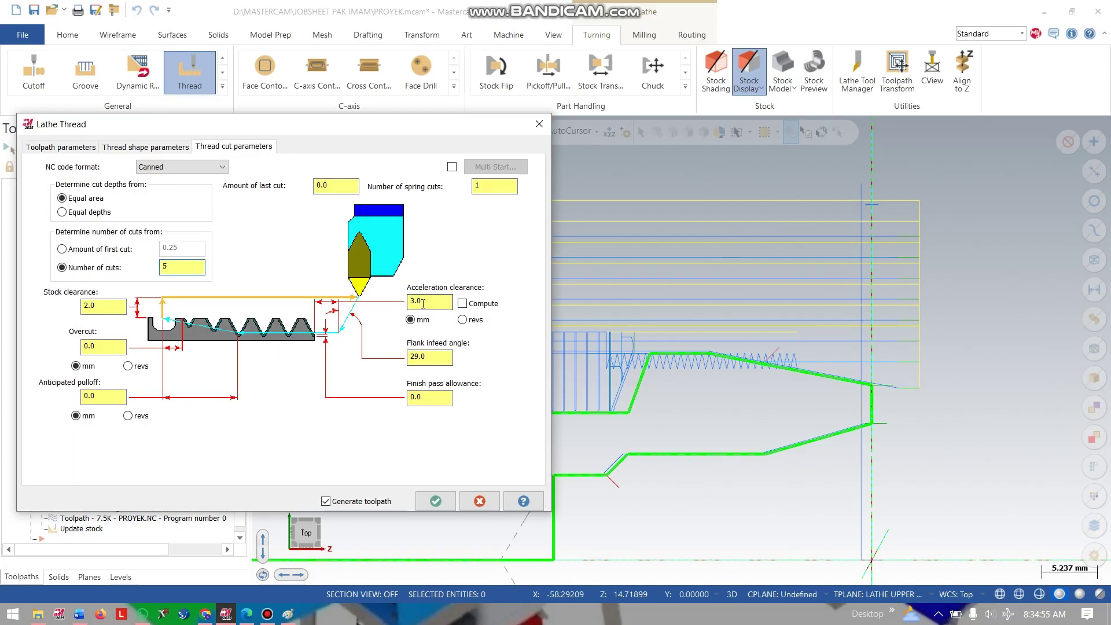
drag(427, 303, 373, 307)
text(5)
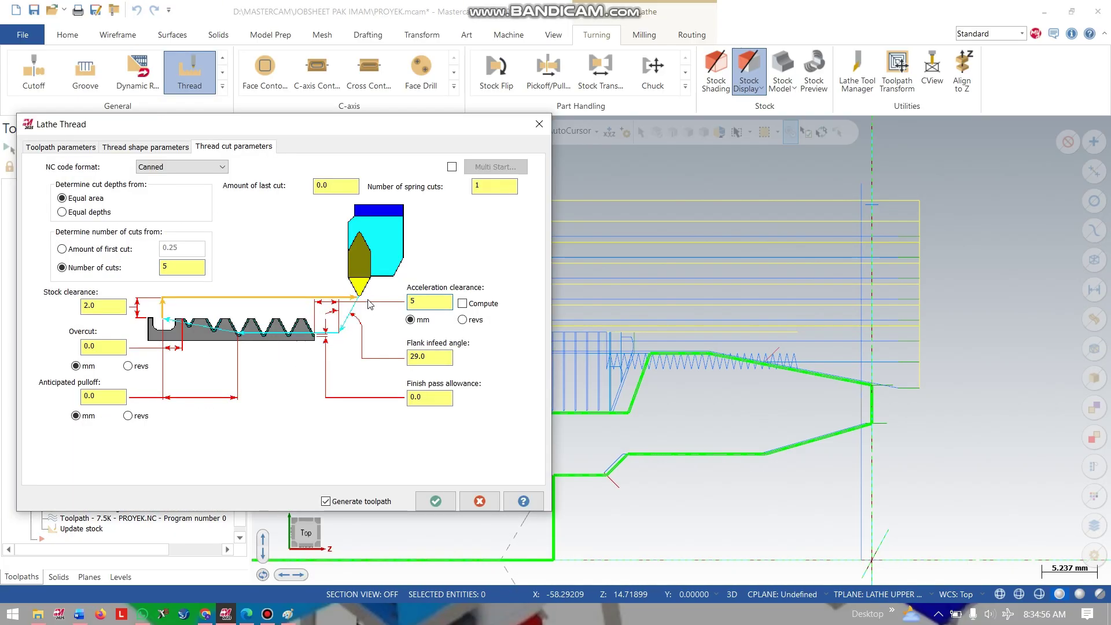
click(436, 501)
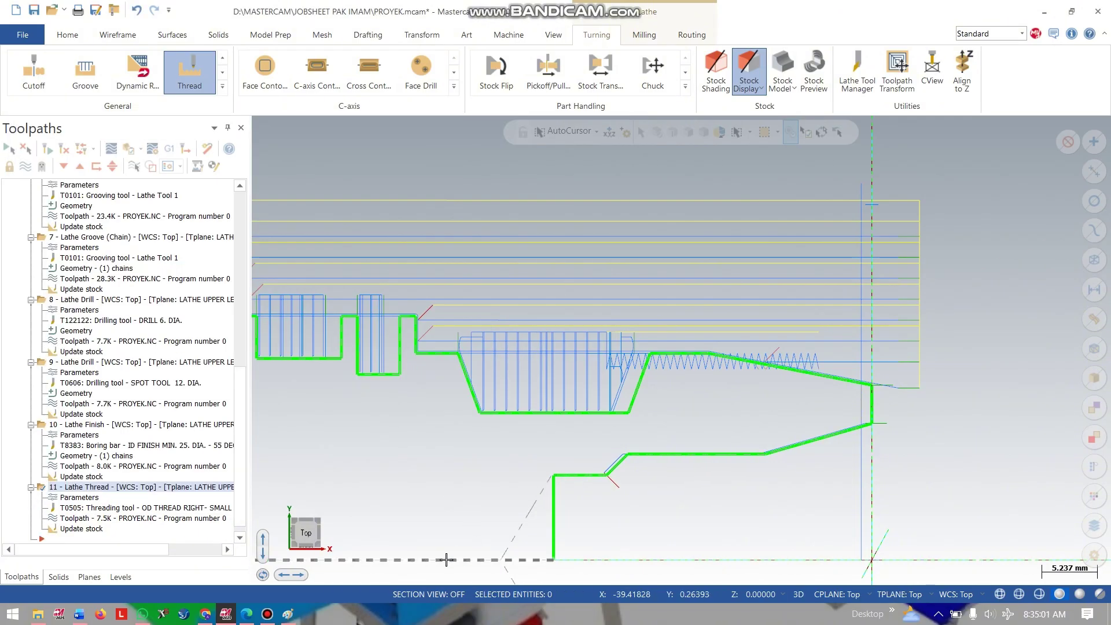
- Review the thread's cut and shape parameters and accept them without changing any values
click(77, 498)
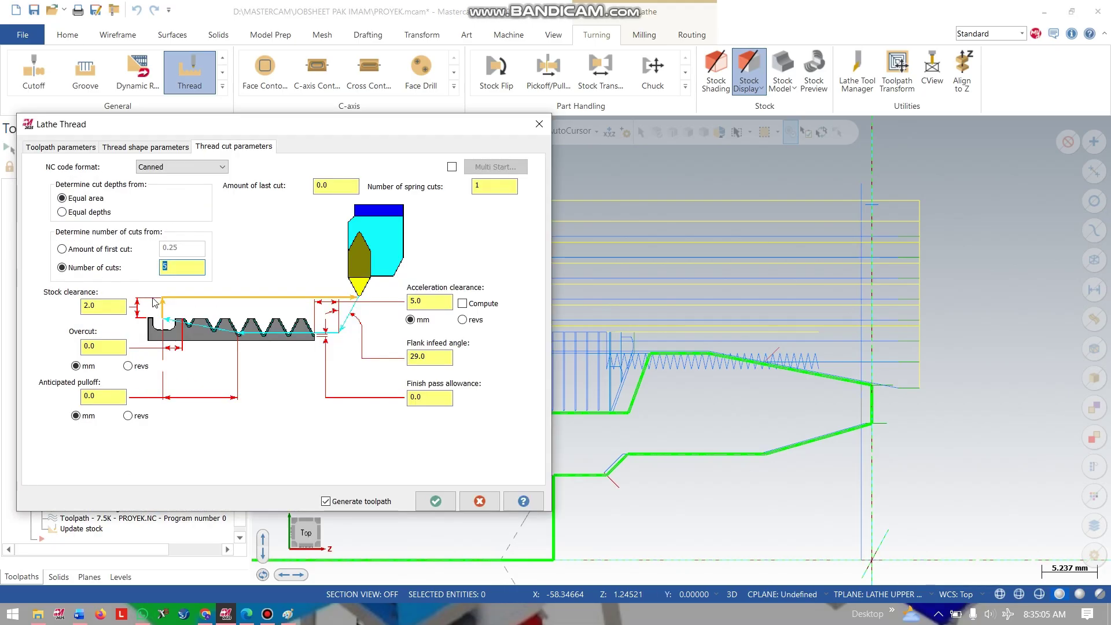
click(164, 147)
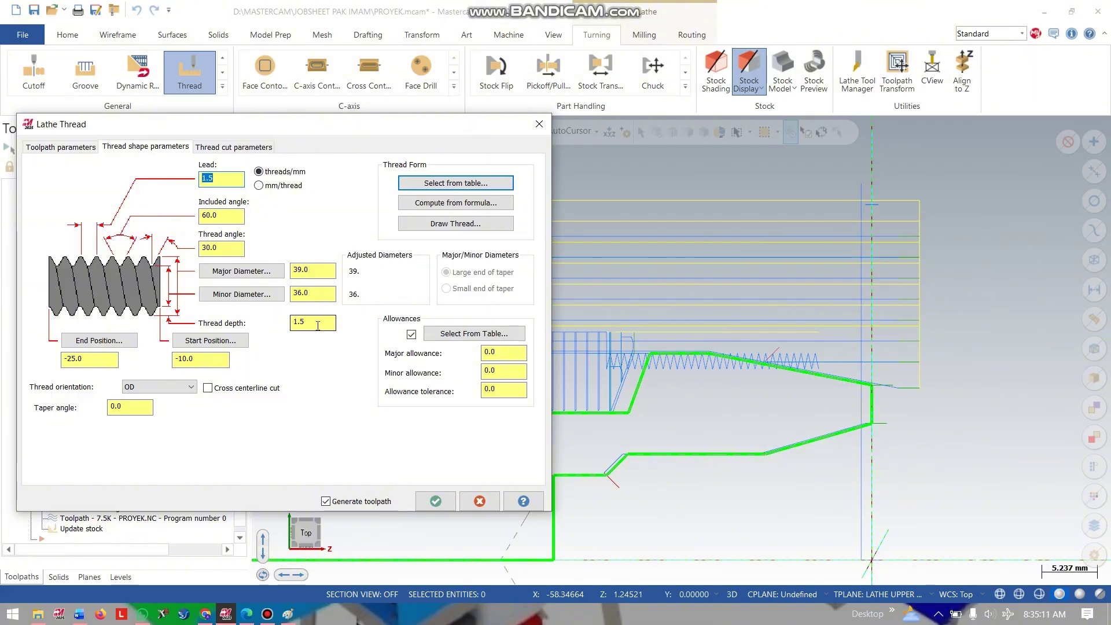
click(436, 501)
- Select all lathe operations and run their complete machining simulation in Verify mode
scroll(620, 452, down, 5)
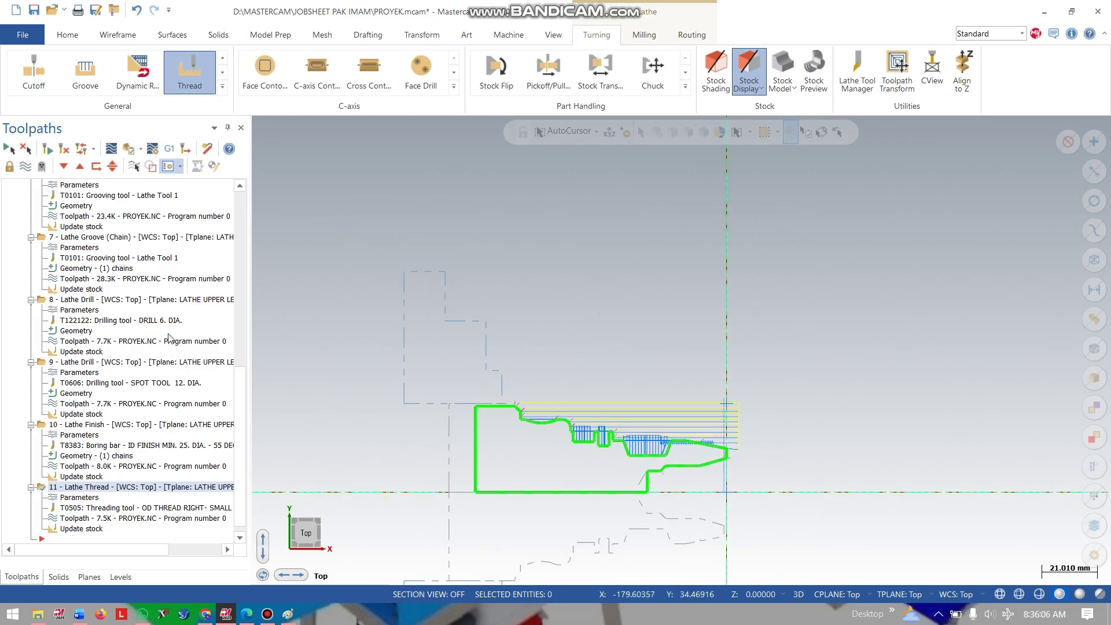
scroll(148, 390, down, 1)
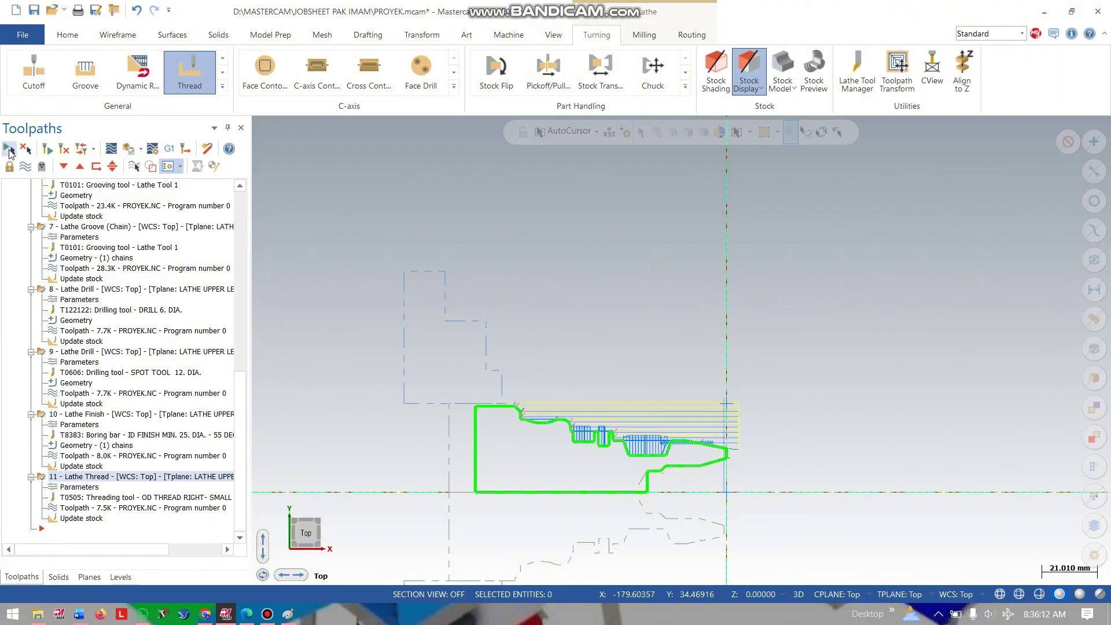
scroll(88, 250, up, 13)
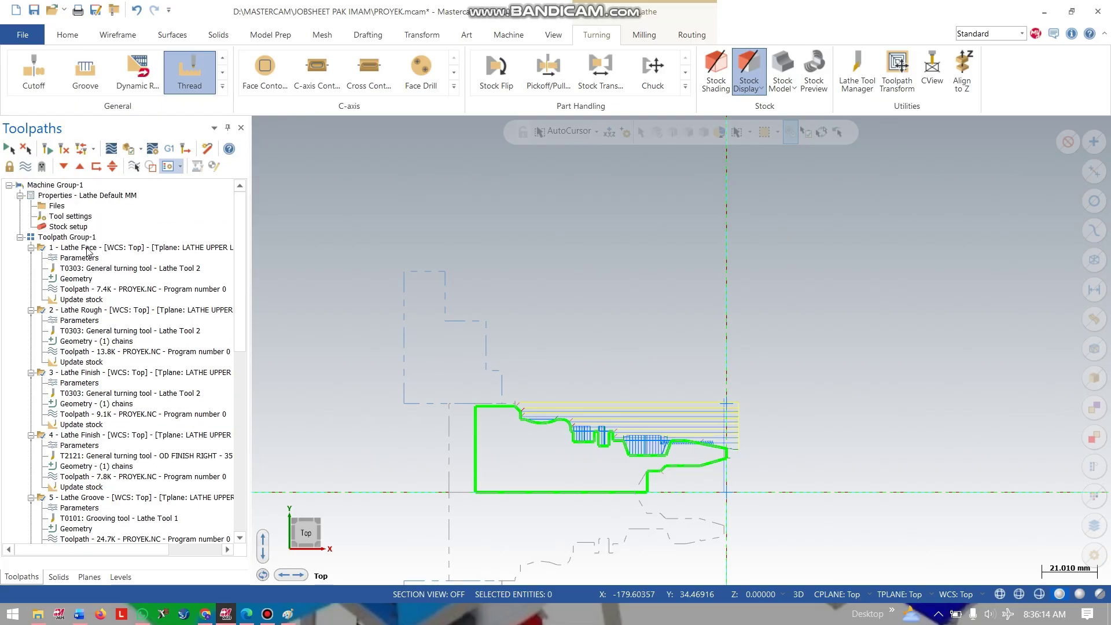
click(134, 155)
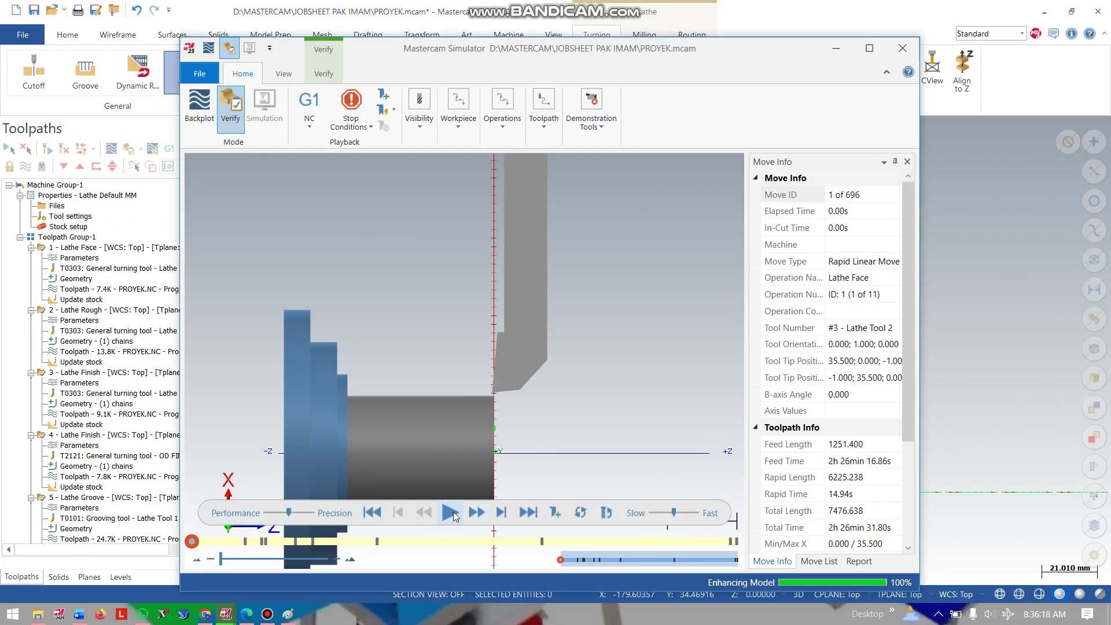
click(452, 512)
- Examine the threaded area at the front end of the simulated part and close the simulator
scroll(469, 441, up, 2)
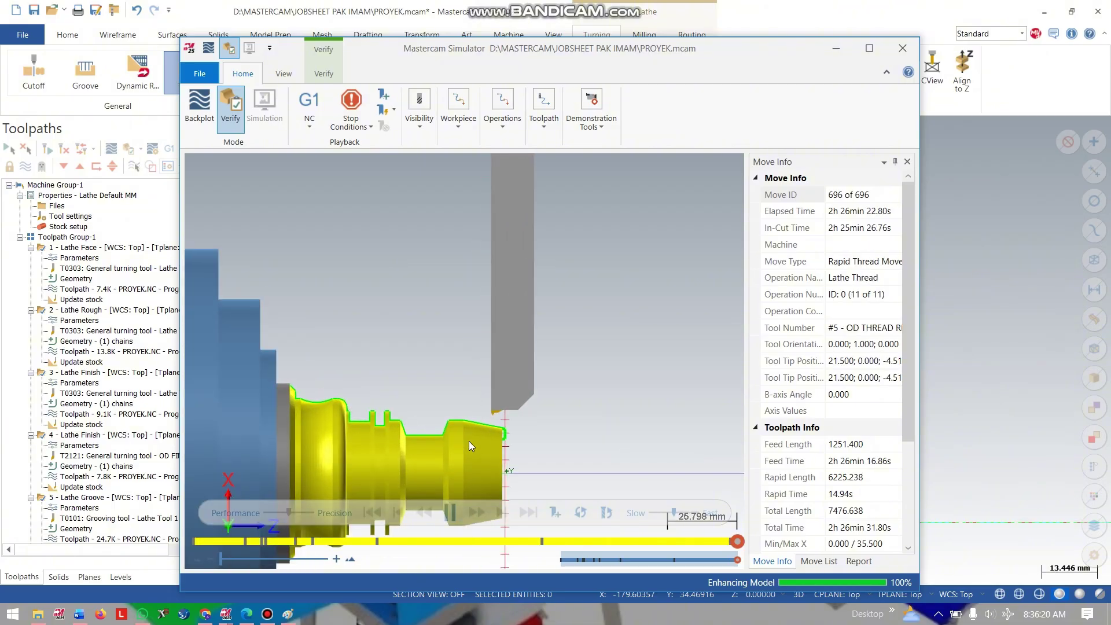
mouse_move(532, 442)
middle_down()
mouse_move(506, 457)
mouse_move(531, 457)
middle_up()
scroll(463, 418, up, 6)
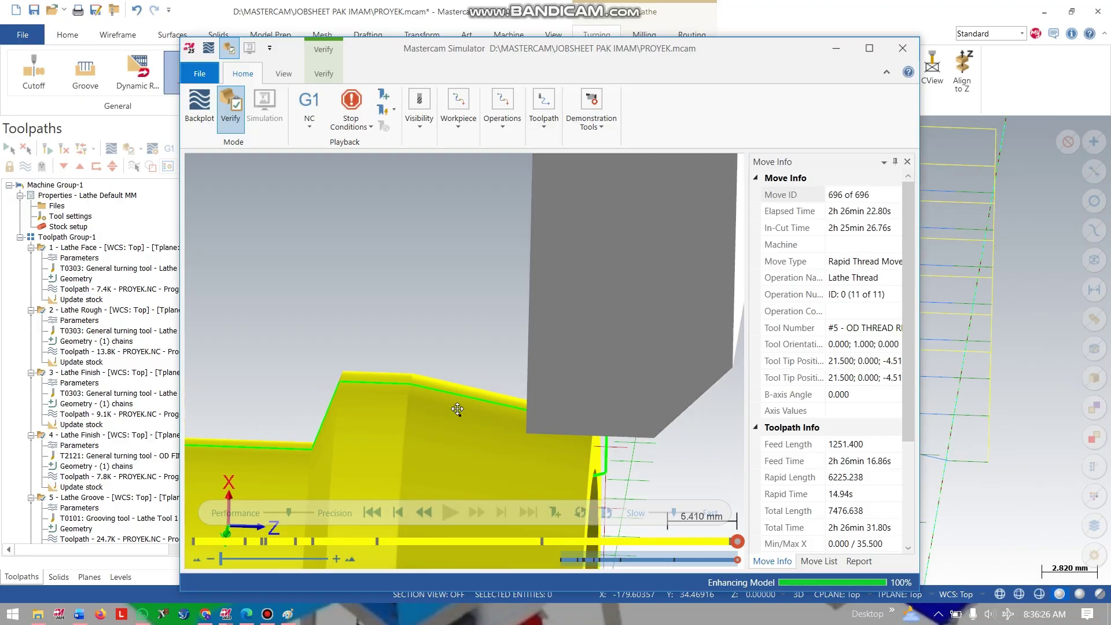
scroll(458, 405, down, 2)
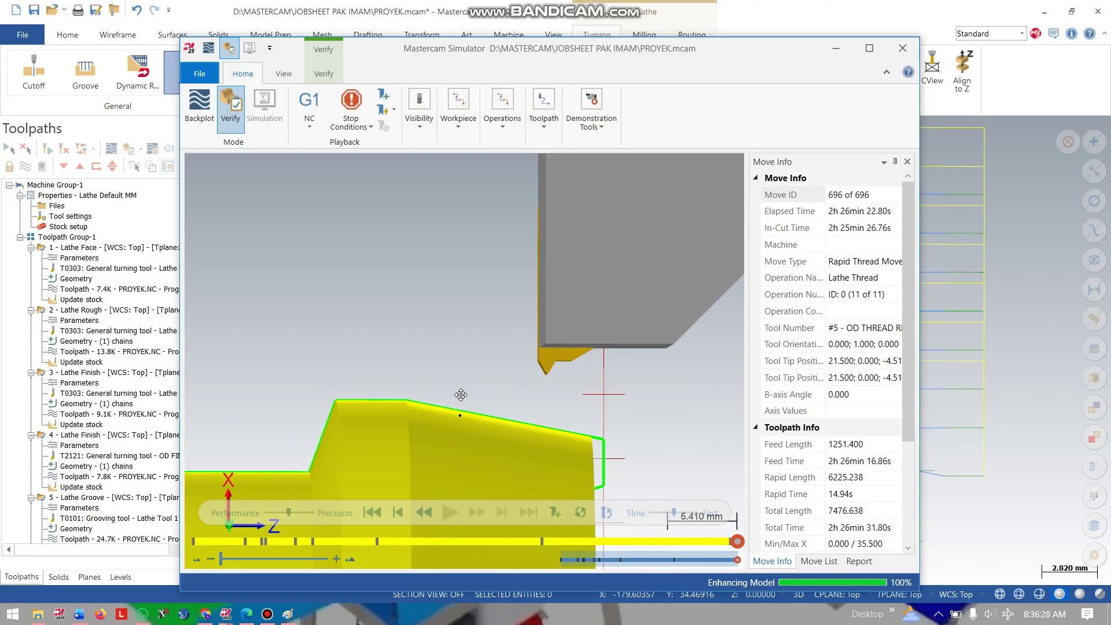
scroll(458, 387, down, 3)
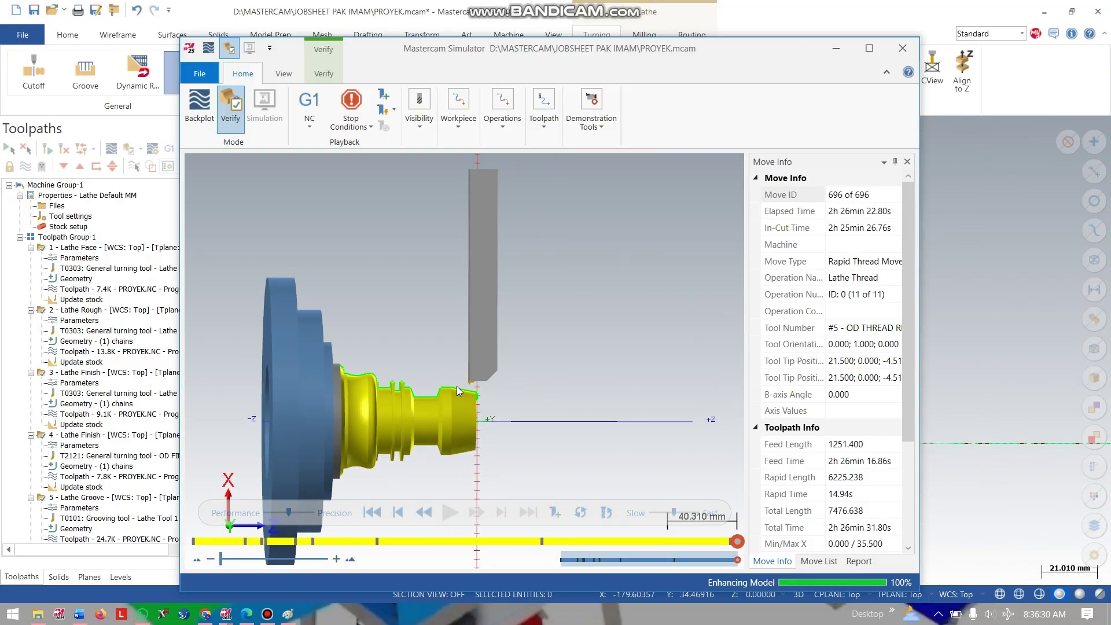
scroll(456, 387, up, 2)
scroll(422, 400, up, 4)
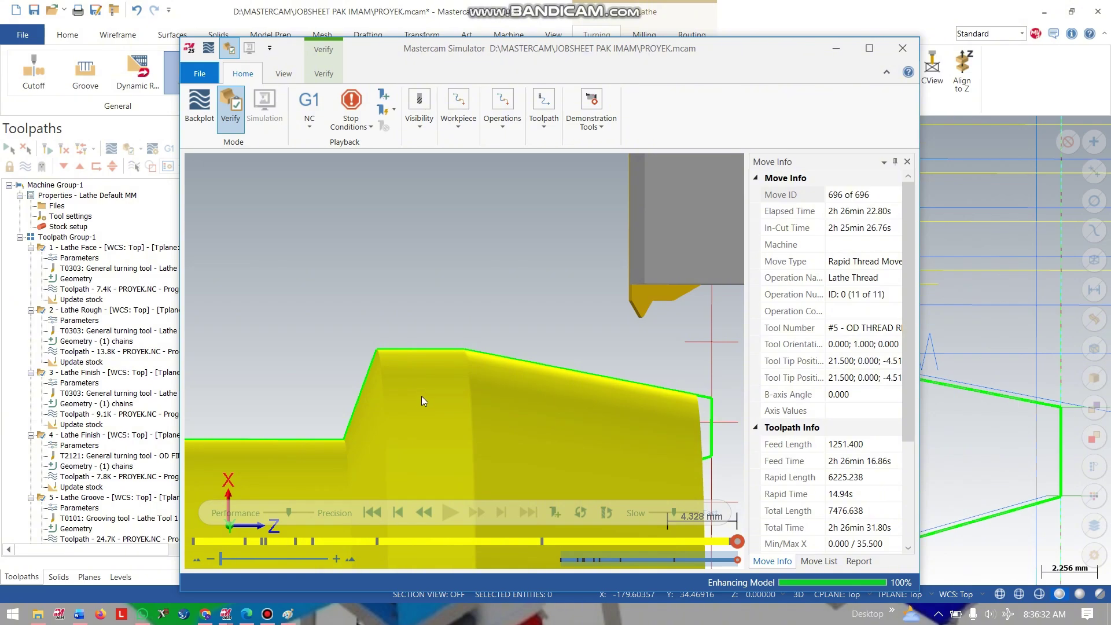
right_click(456, 294)
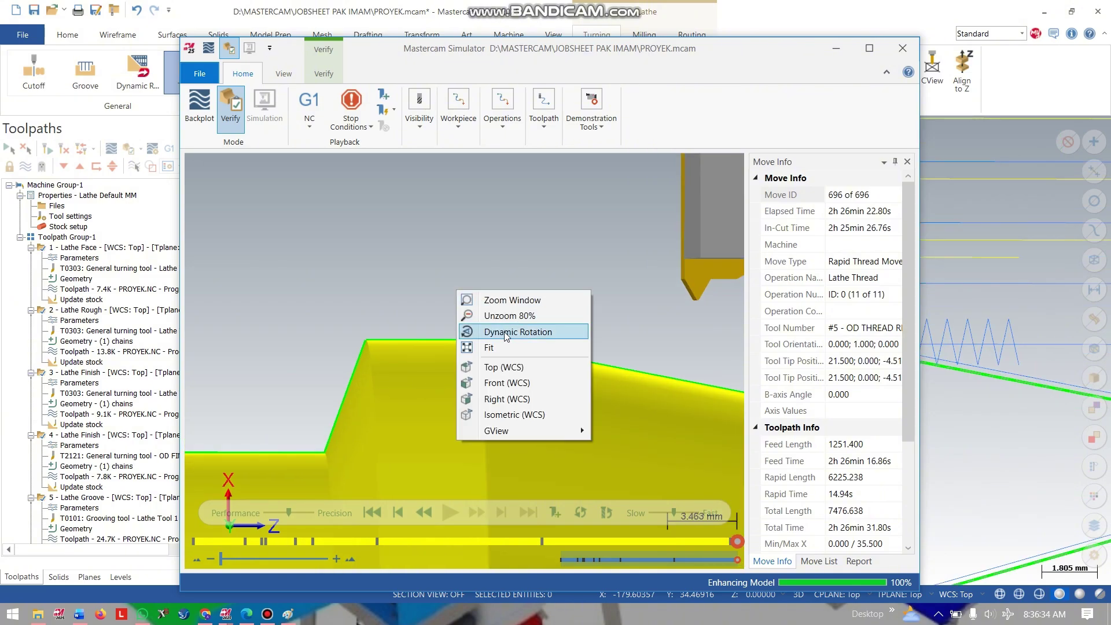
click(494, 364)
scroll(477, 375, down, 5)
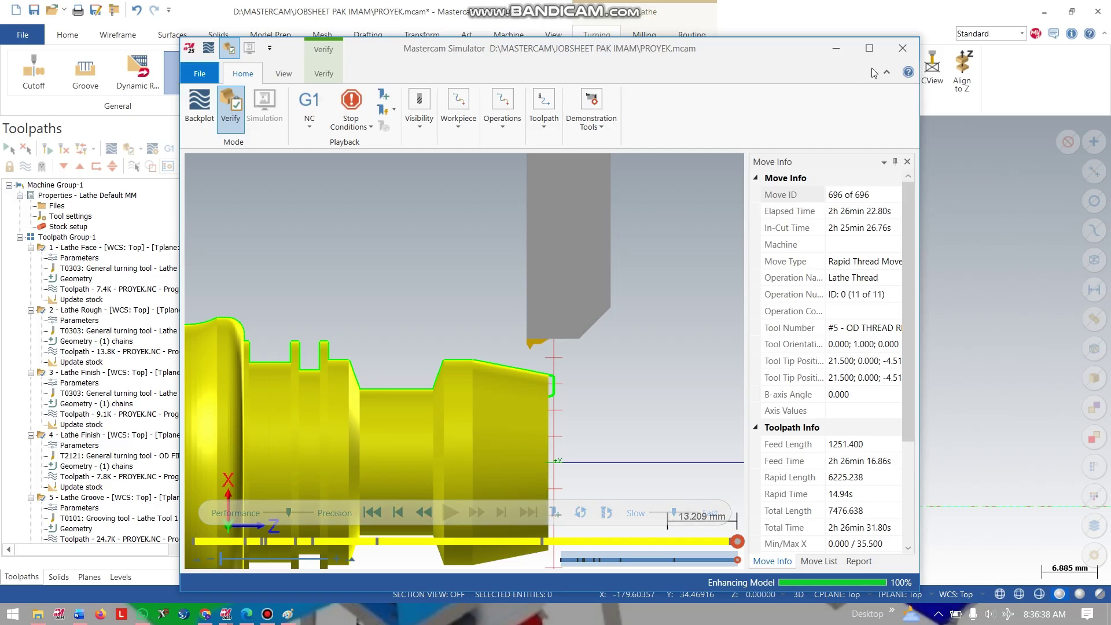
click(901, 48)
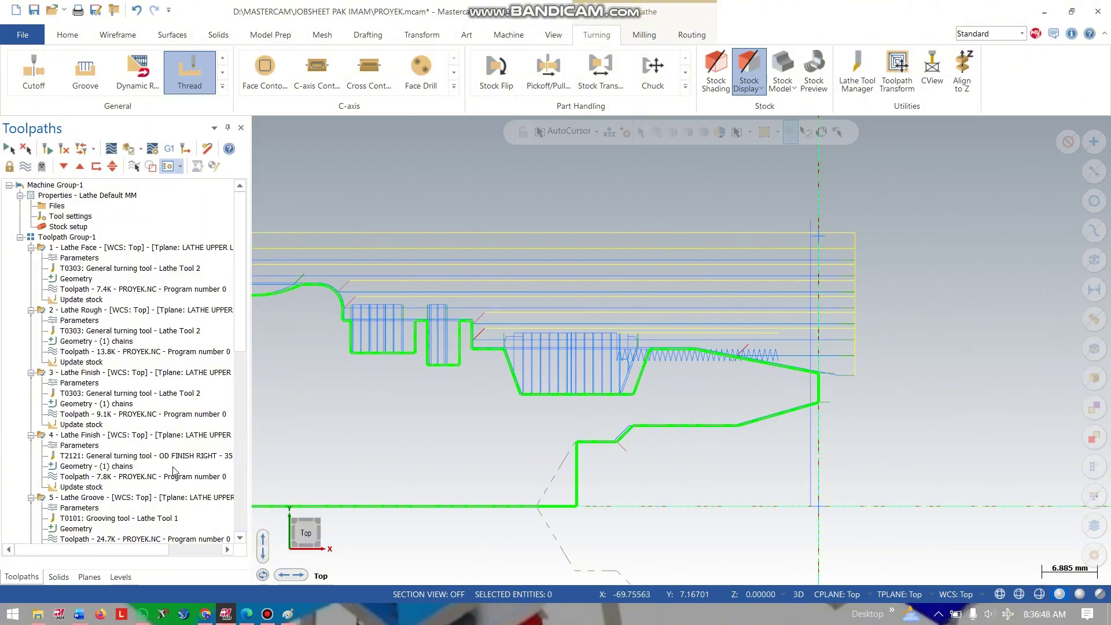
- Select only the Lathe Thread operation and play its backplot, examining the threading passes along the part's front end
scroll(91, 399, down, 12)
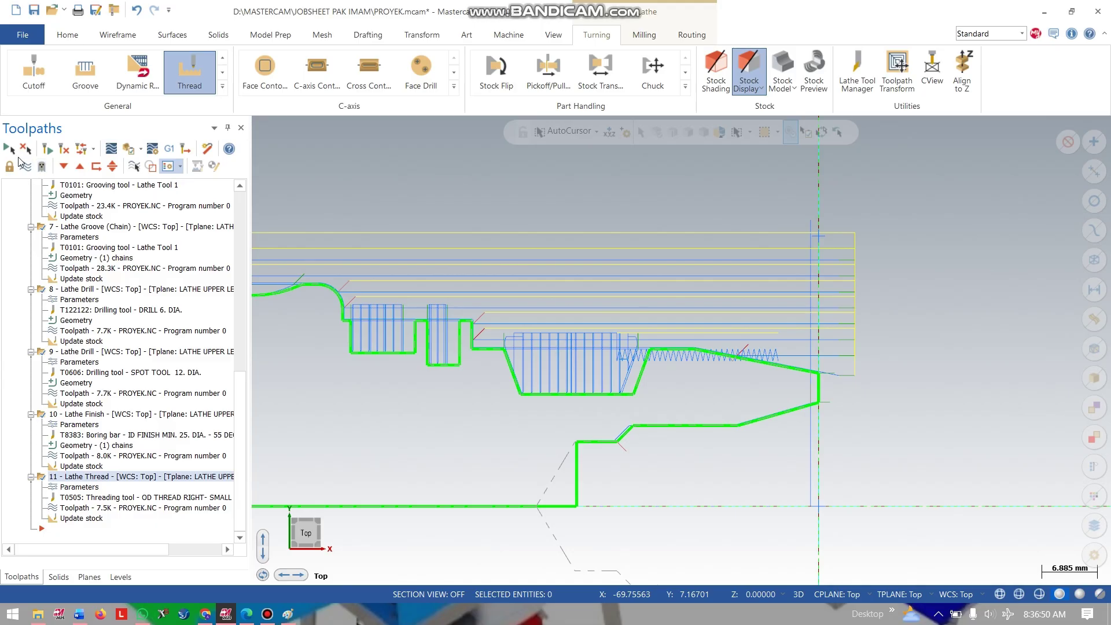
click(46, 151)
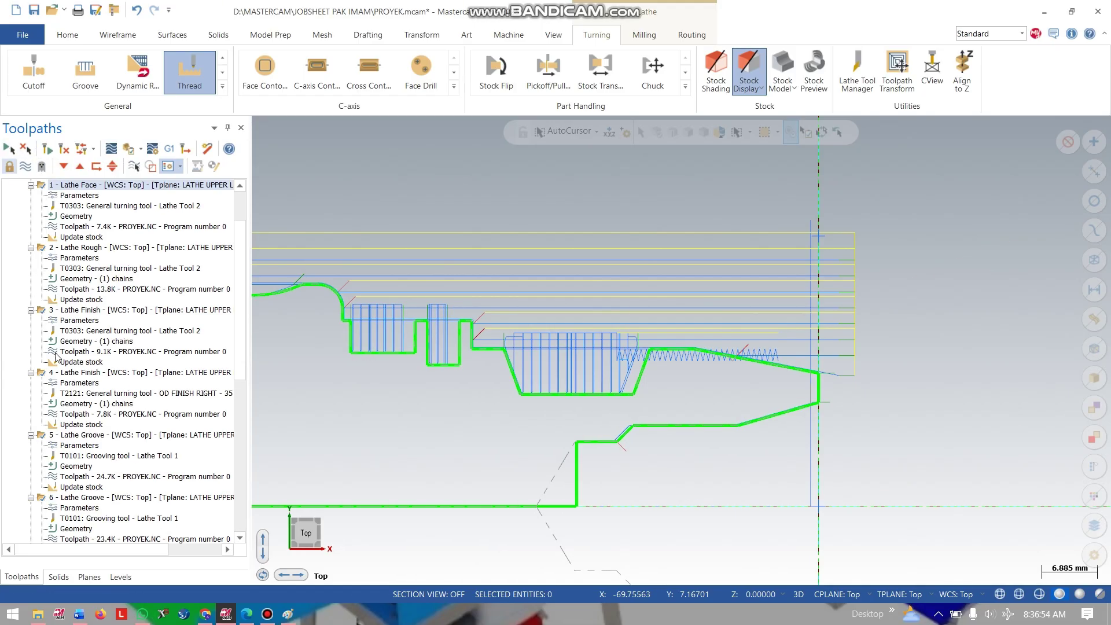
scroll(97, 397, down, 11)
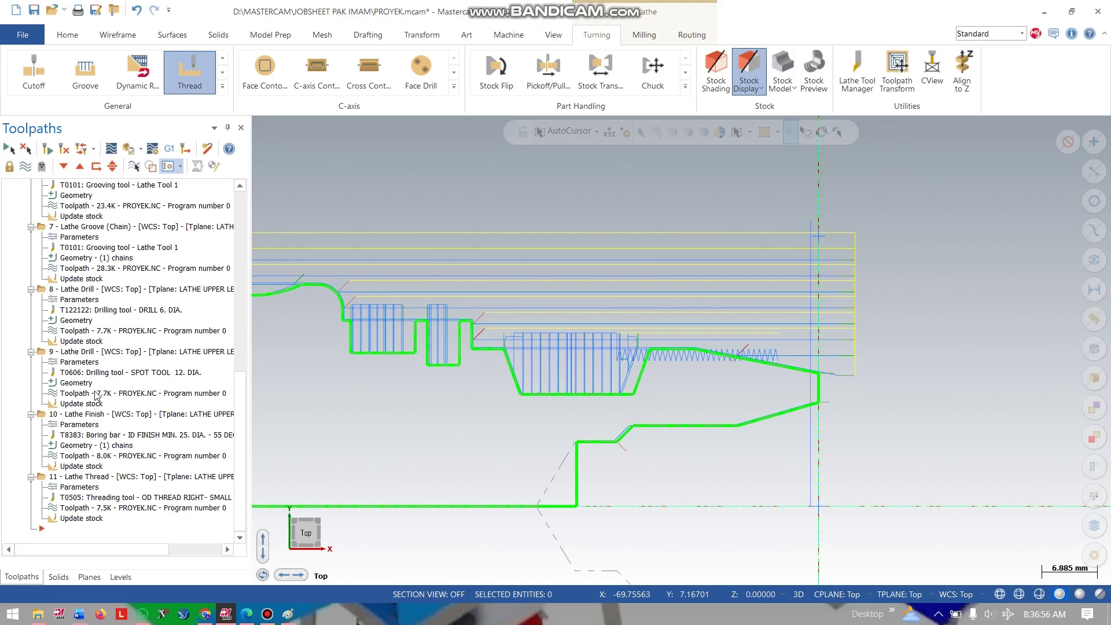
click(92, 477)
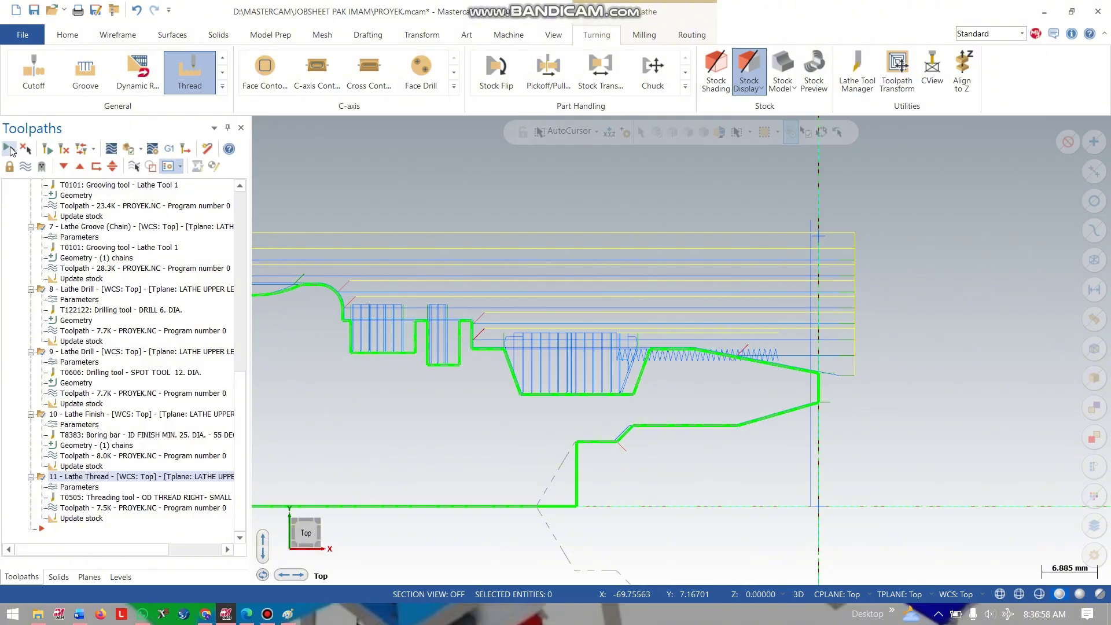
click(25, 149)
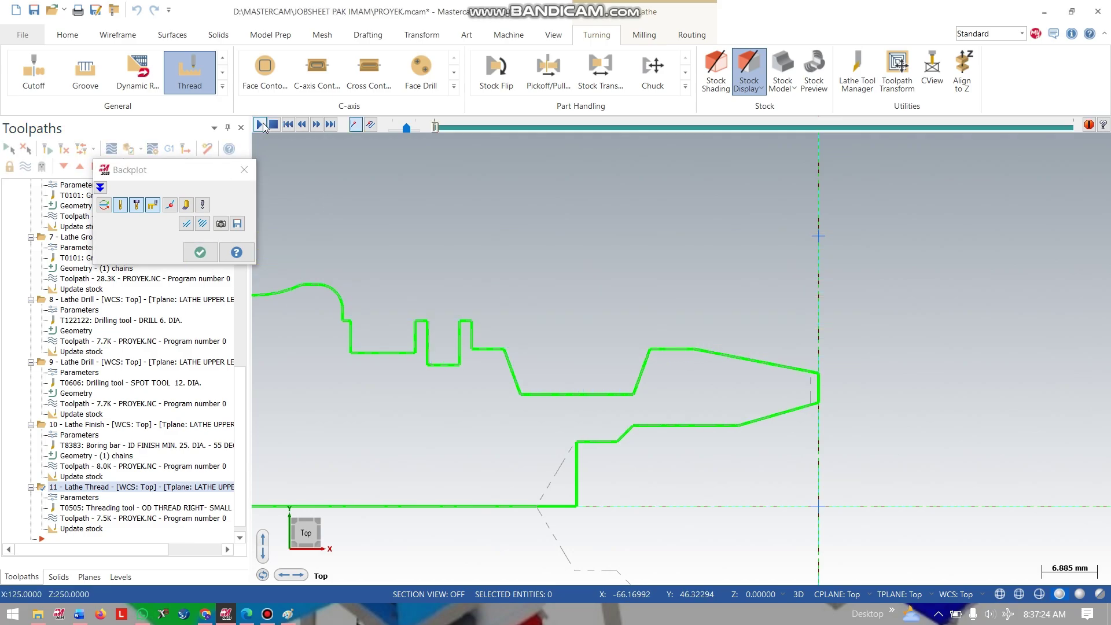
click(261, 125)
scroll(752, 353, down, 8)
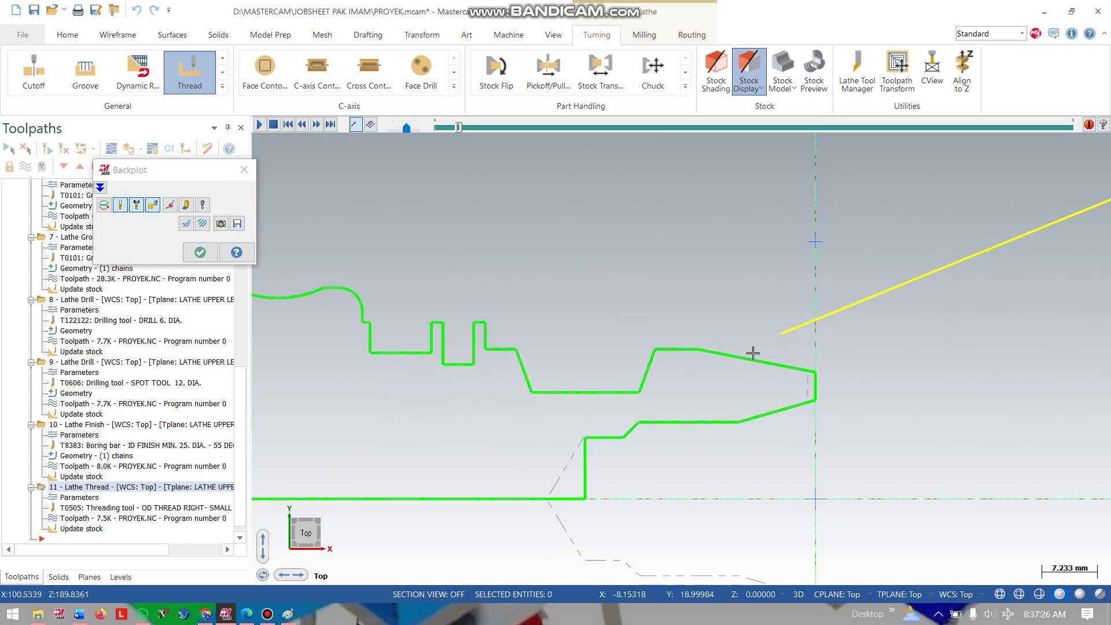
scroll(871, 348, up, 6)
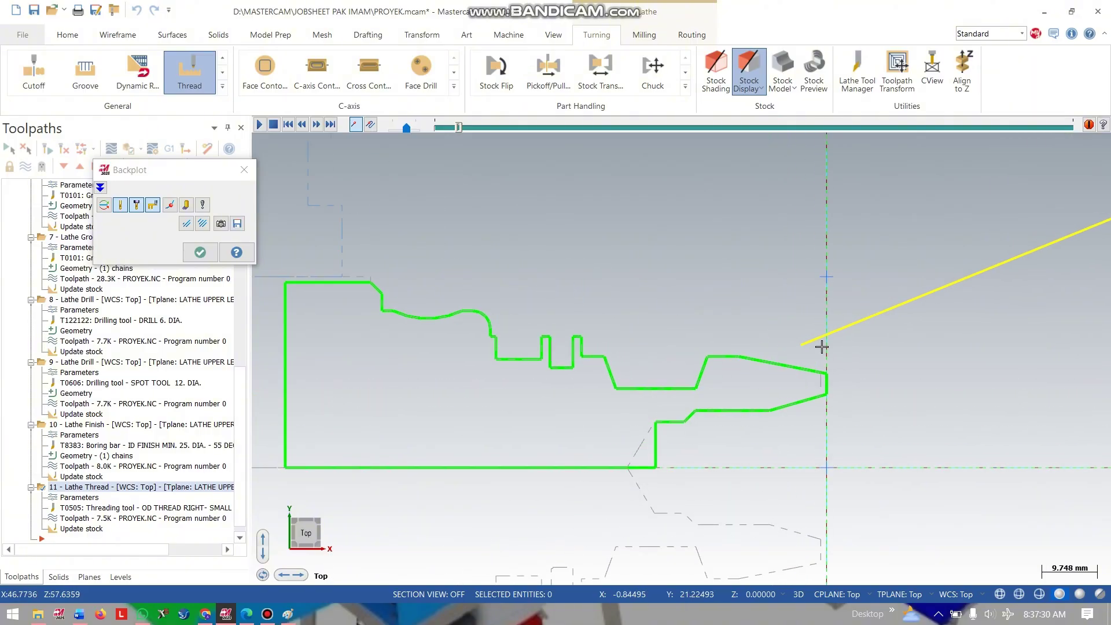
scroll(822, 346, down, 2)
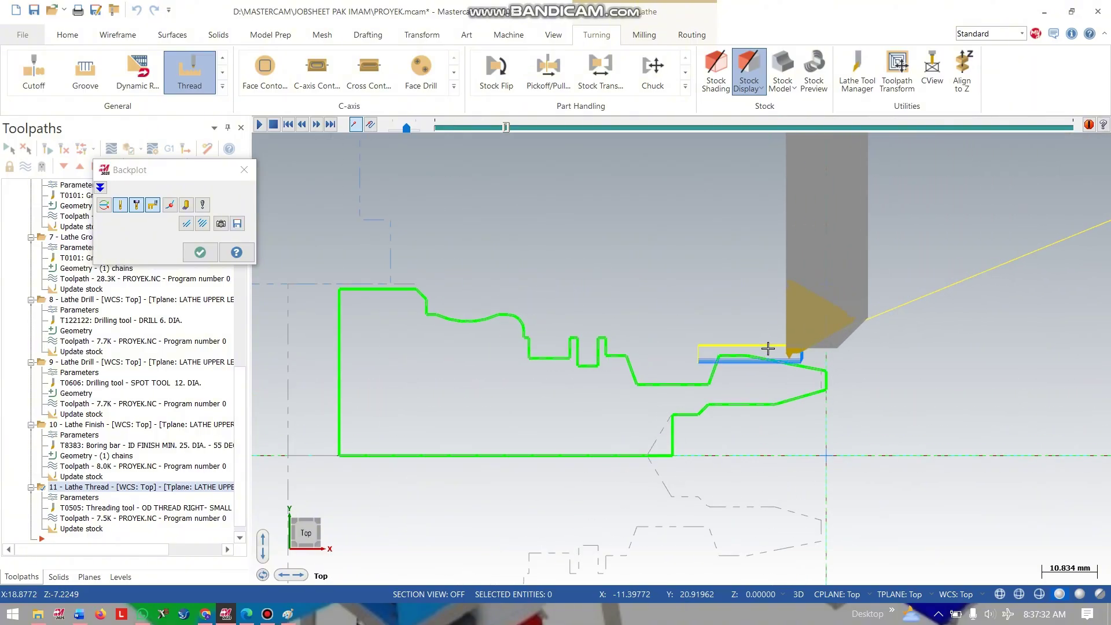
scroll(764, 362, up, 2)
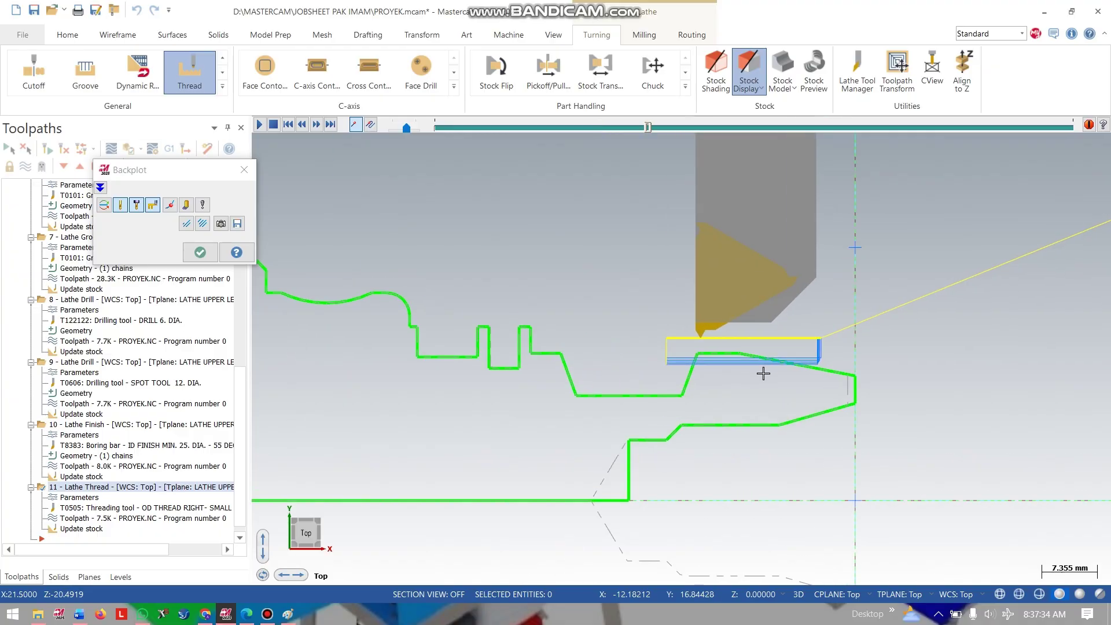
scroll(764, 373, up, 1)
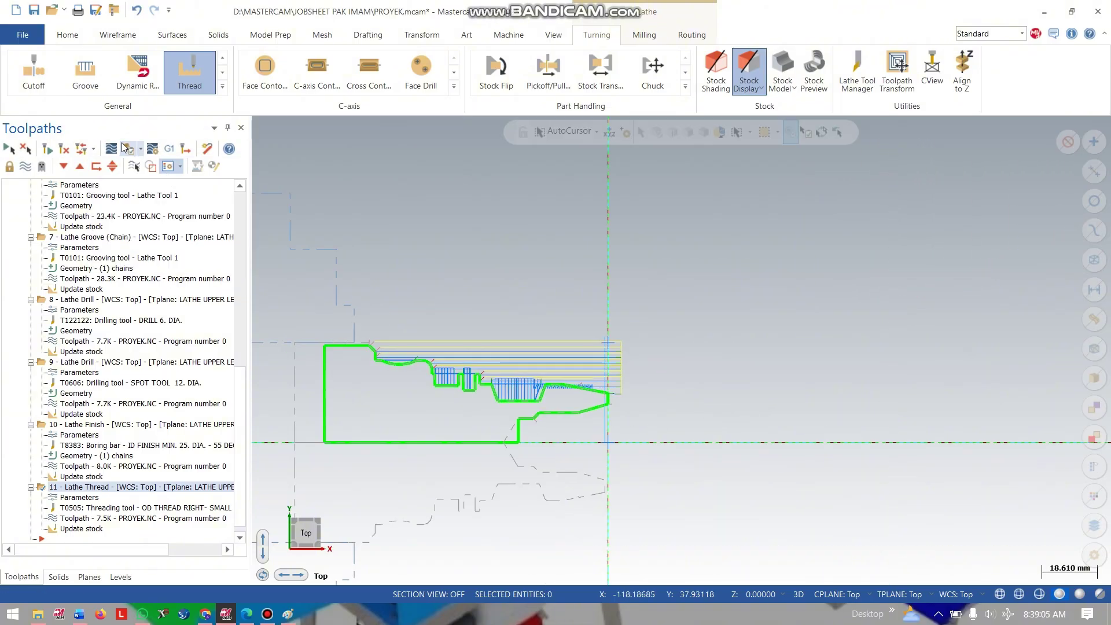
- Verify the Lathe Thread operation on its own in the simulator and close the simulator
click(125, 148)
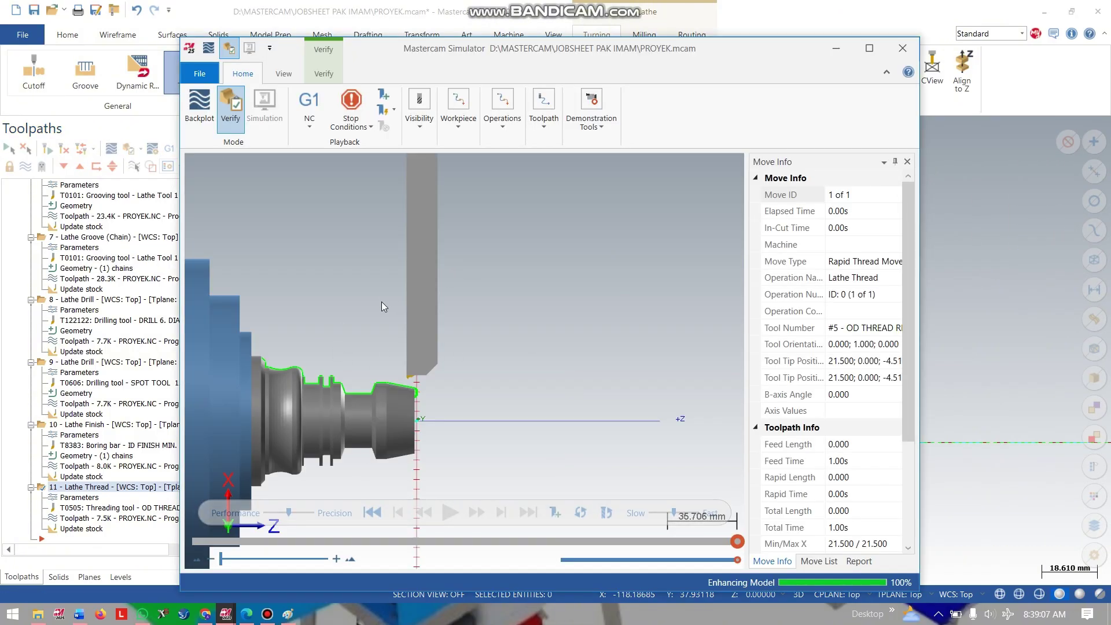
click(902, 49)
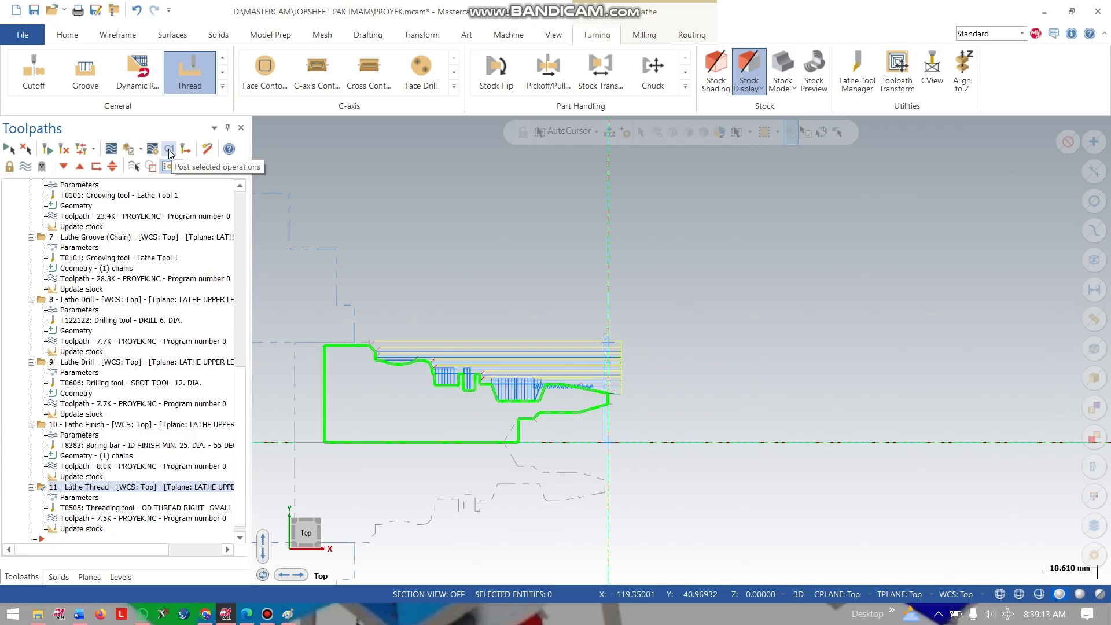
click(169, 149)
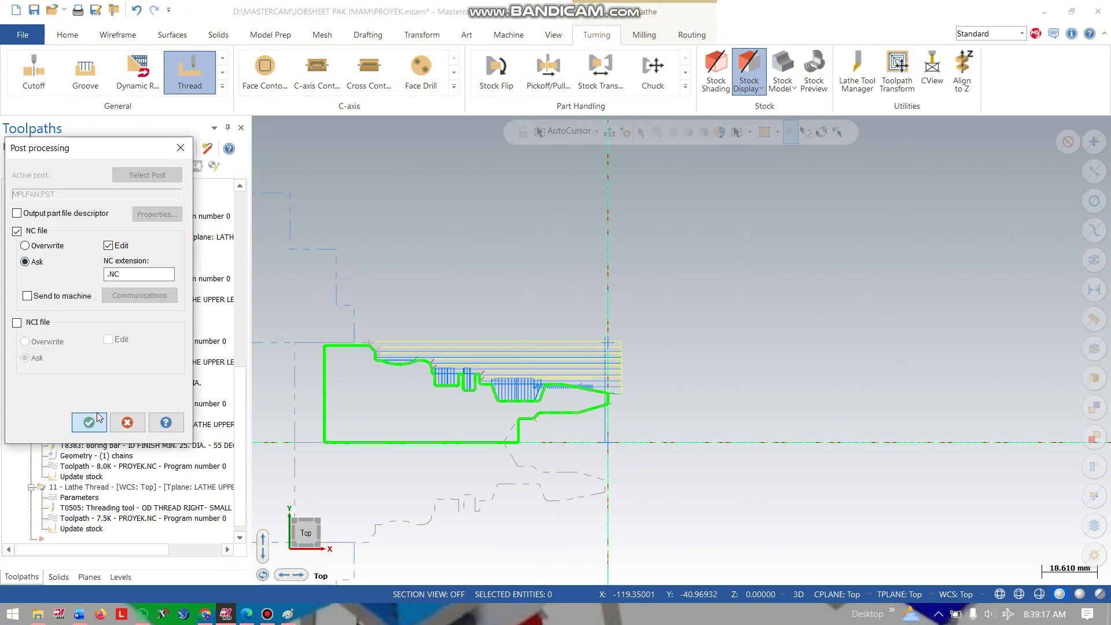
click(89, 421)
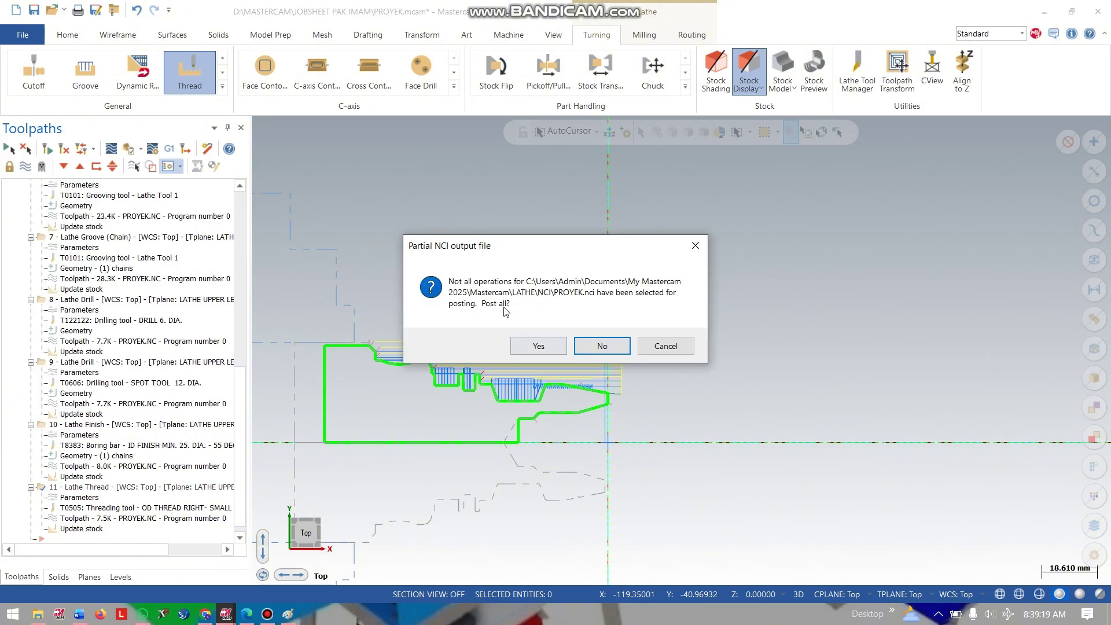
click(694, 247)
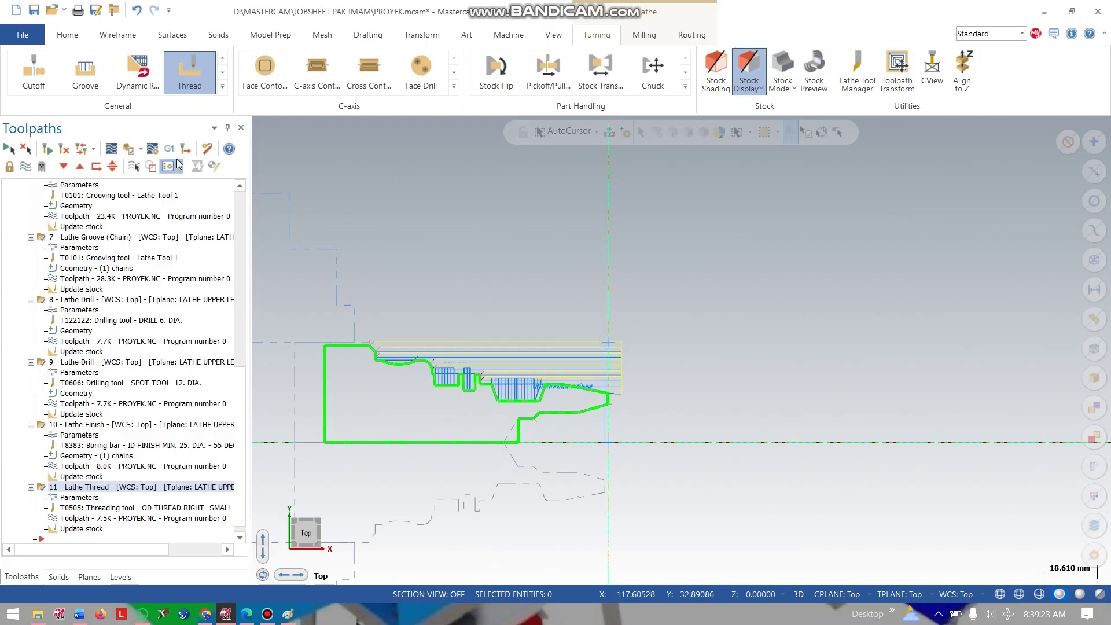
- Post all lathe operations to PROYEK.NC in D:\MASTERCAM\JOBSHEET PAK IMAM and look through the generated NC code
click(170, 149)
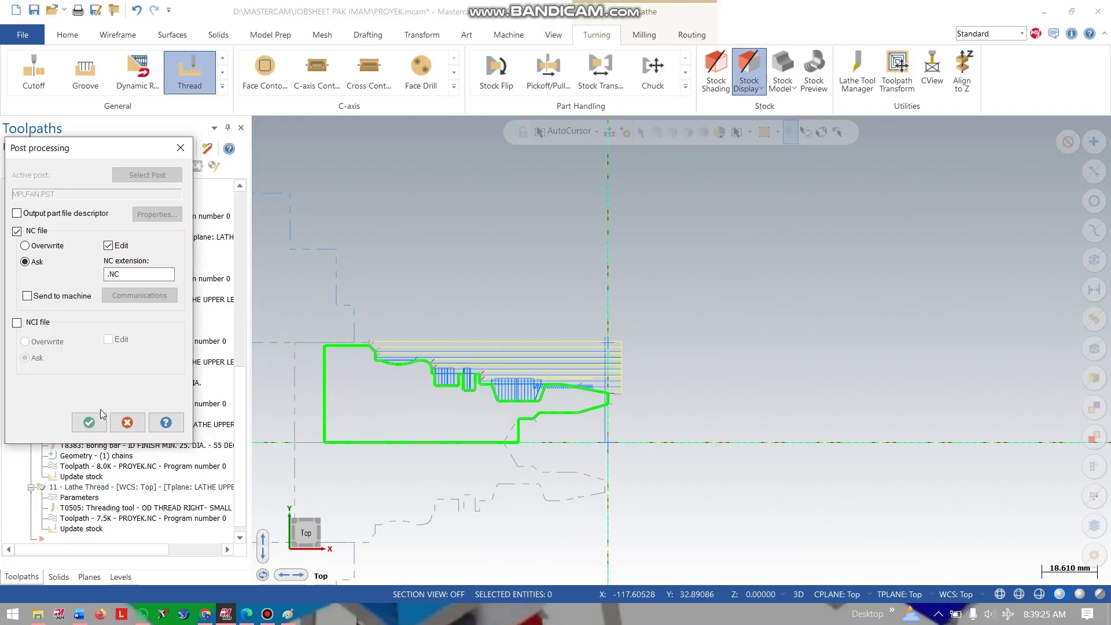
click(89, 423)
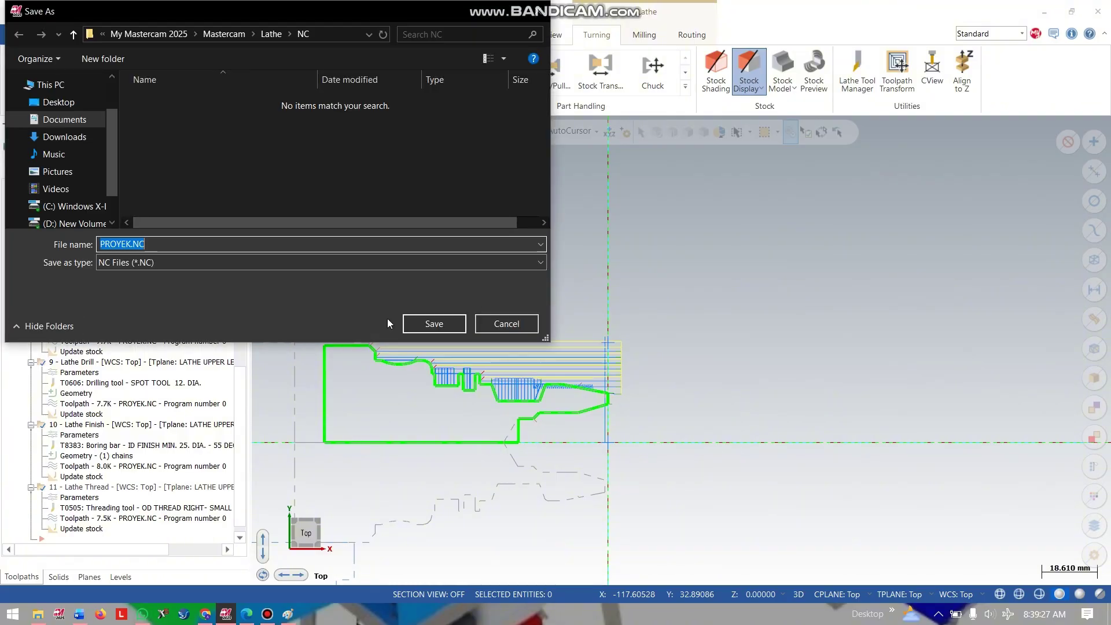
click(68, 224)
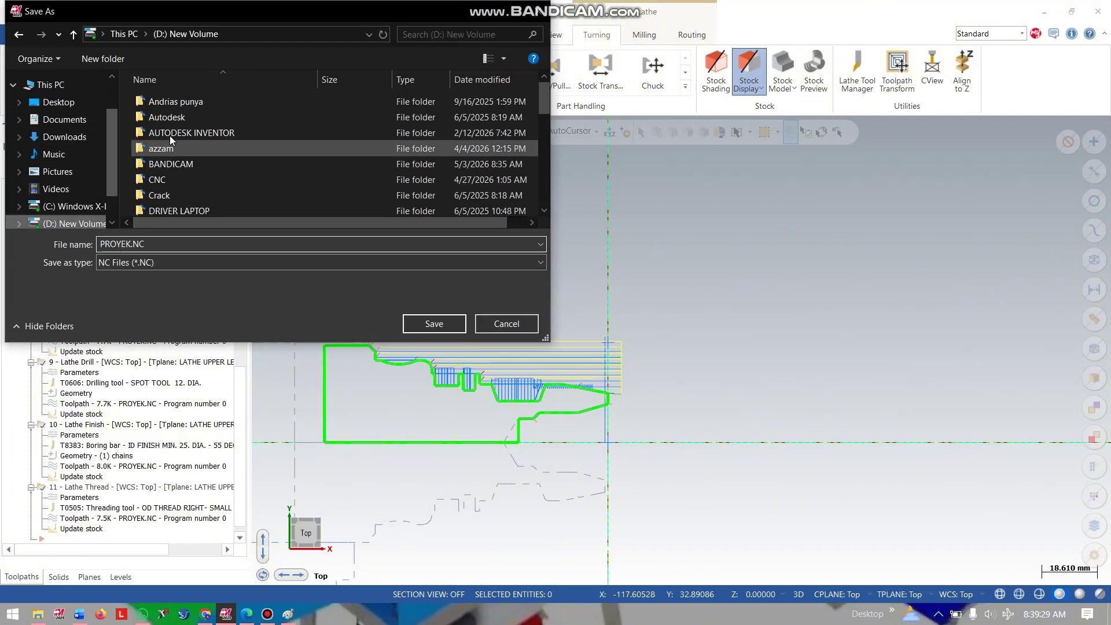
scroll(210, 121, down, 3)
scroll(210, 124, down, 2)
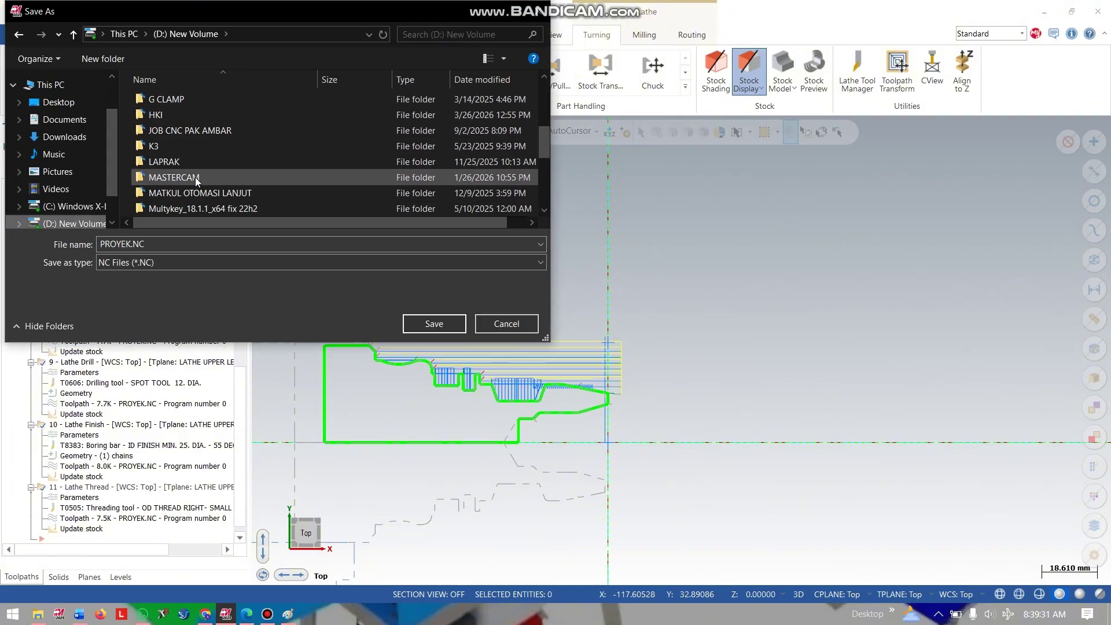
double_click(196, 177)
double_click(194, 119)
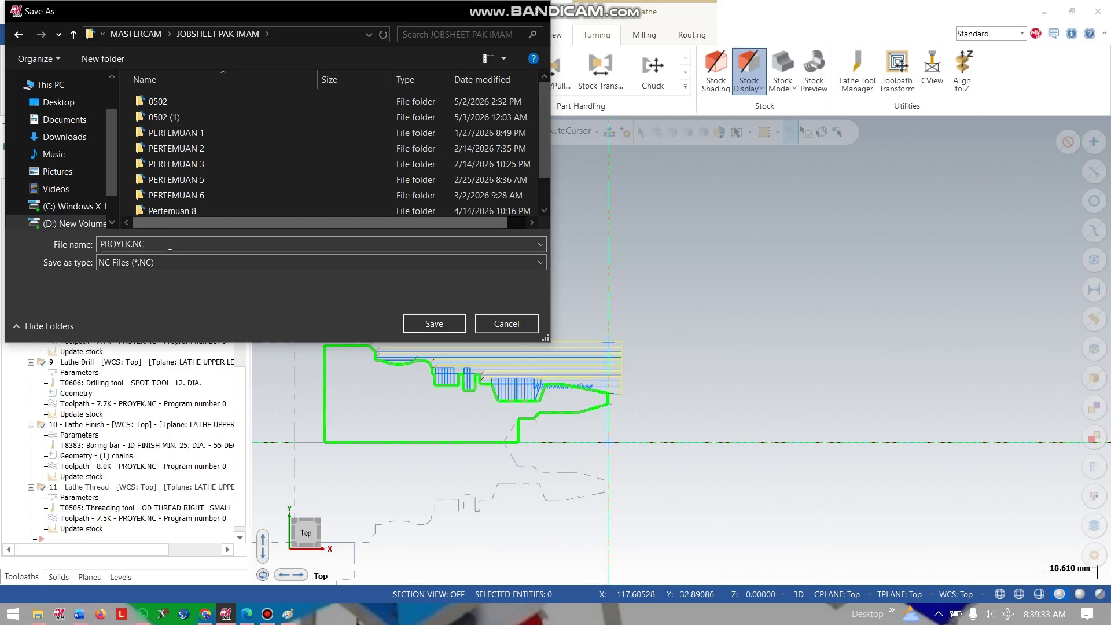
click(419, 324)
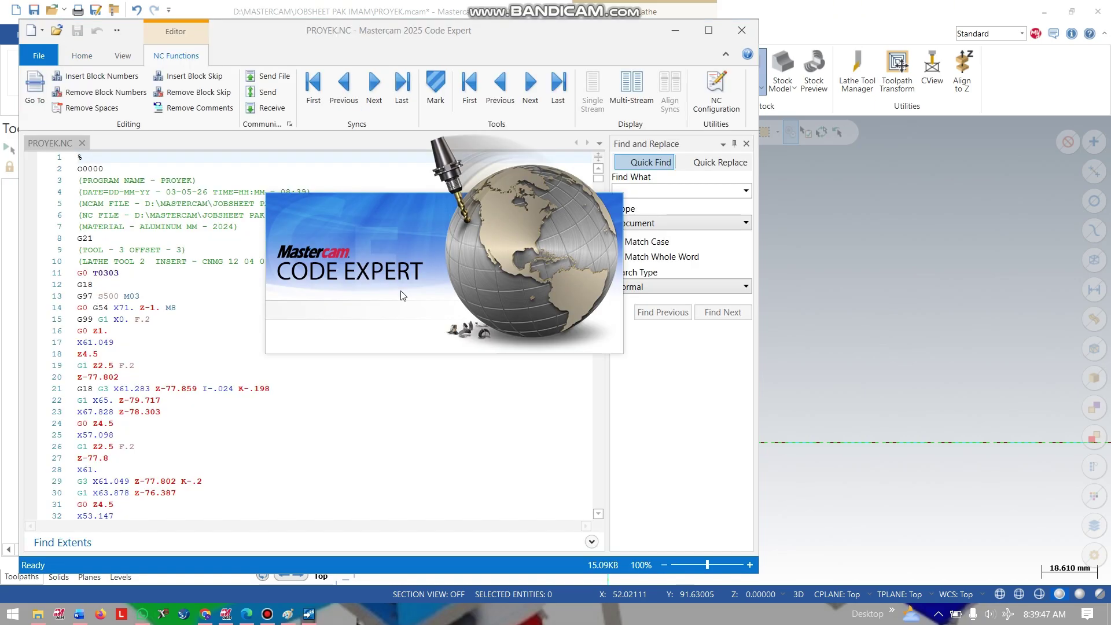
scroll(106, 197, down, 20)
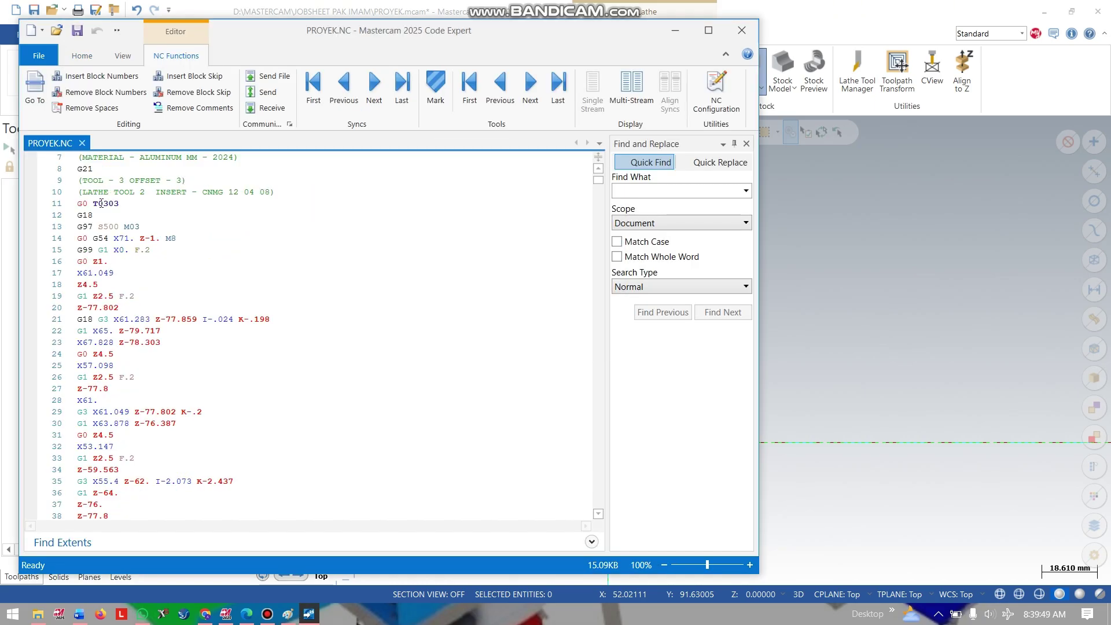
scroll(145, 331, down, 20)
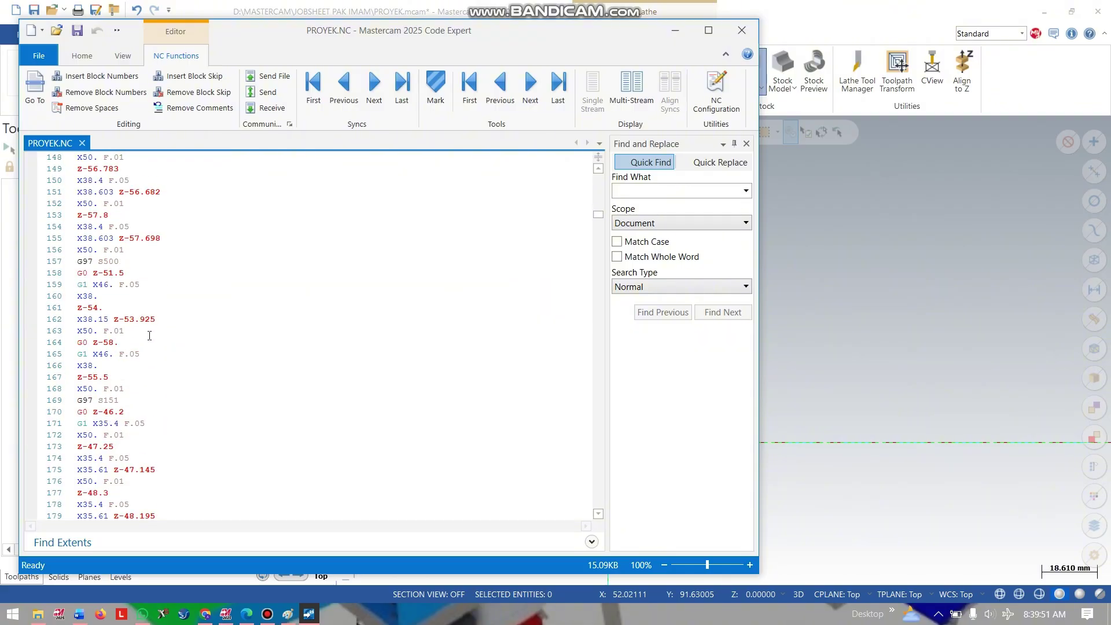
scroll(177, 325, down, 20)
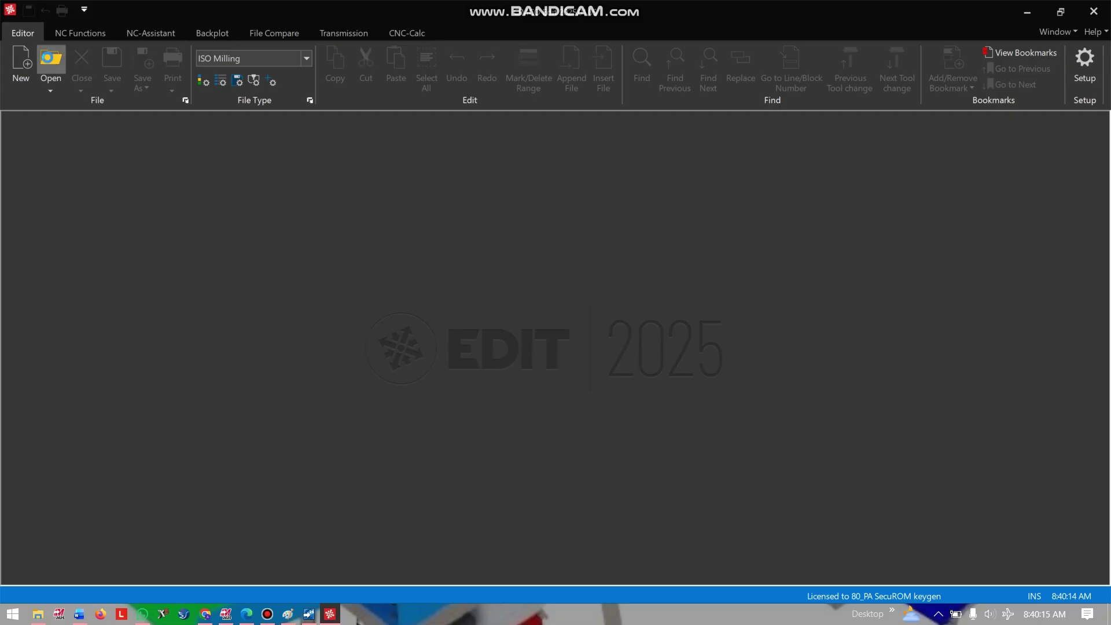
- Open PROYEK.NC from the D:\MASTERCAM\JOBSHEET PAK IMAM folder in CIMCO Edit
click(51, 61)
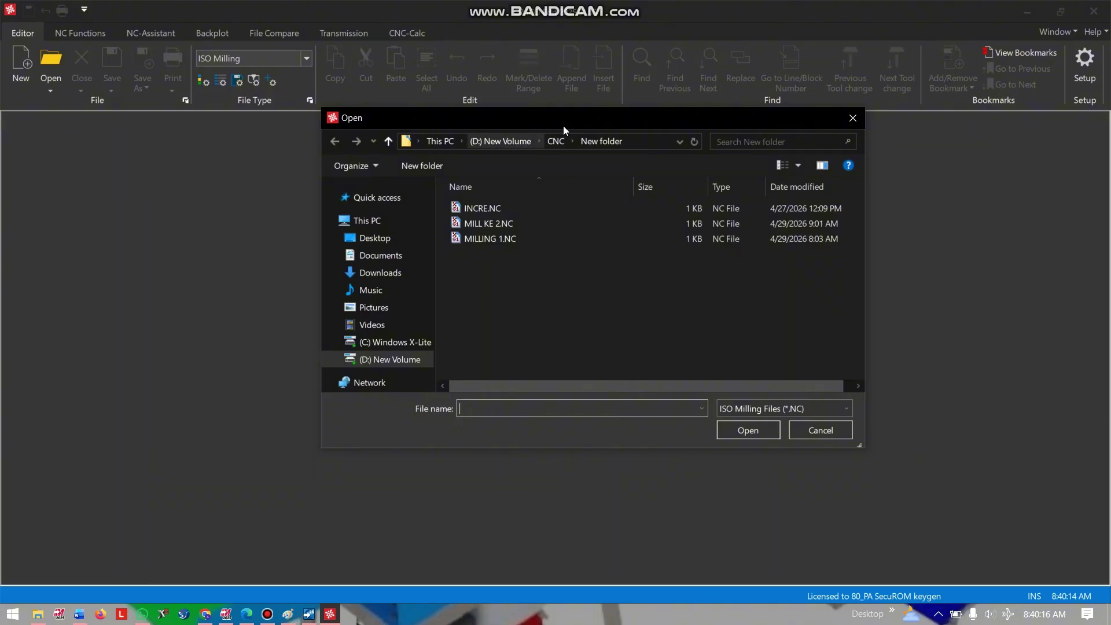
click(518, 140)
scroll(512, 319, down, 4)
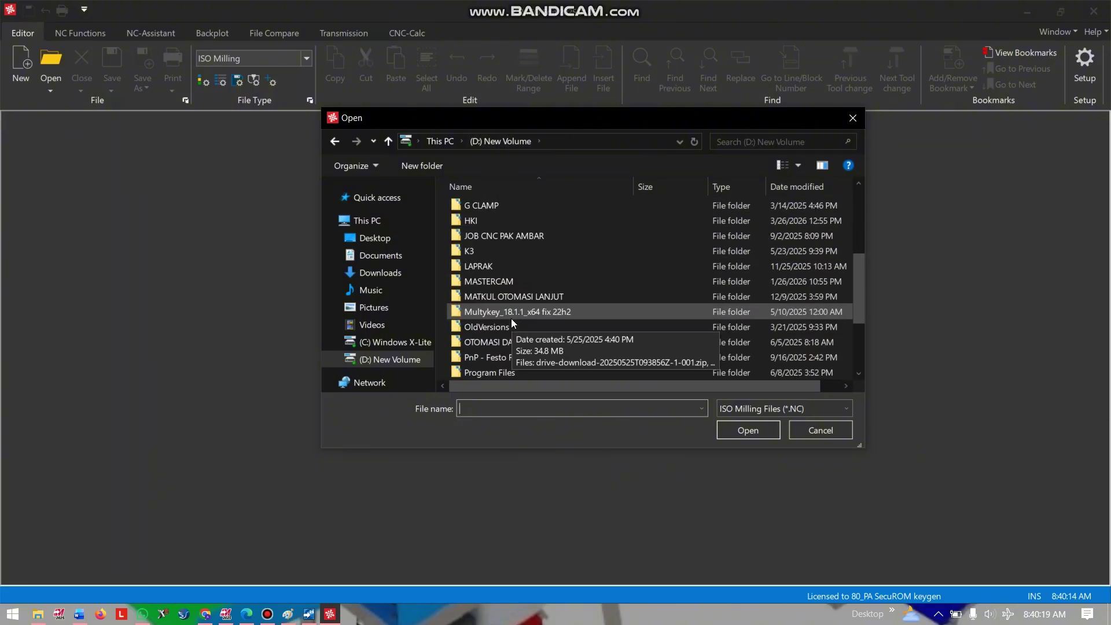
double_click(502, 280)
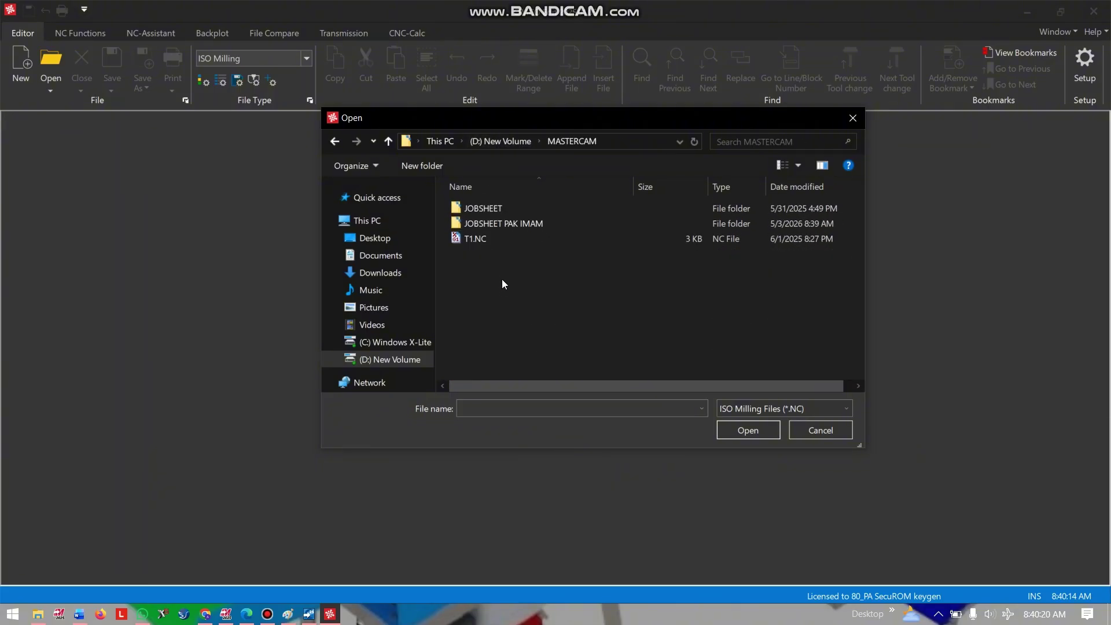
double_click(500, 222)
double_click(502, 360)
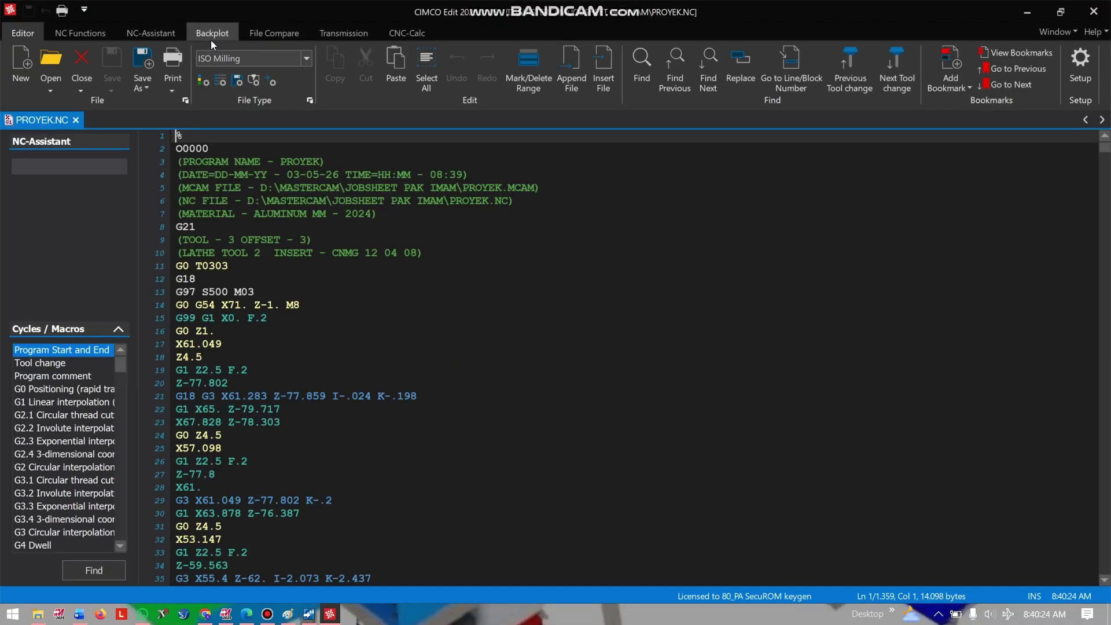
- Open a backplot of the PROYEK.NC program
click(211, 38)
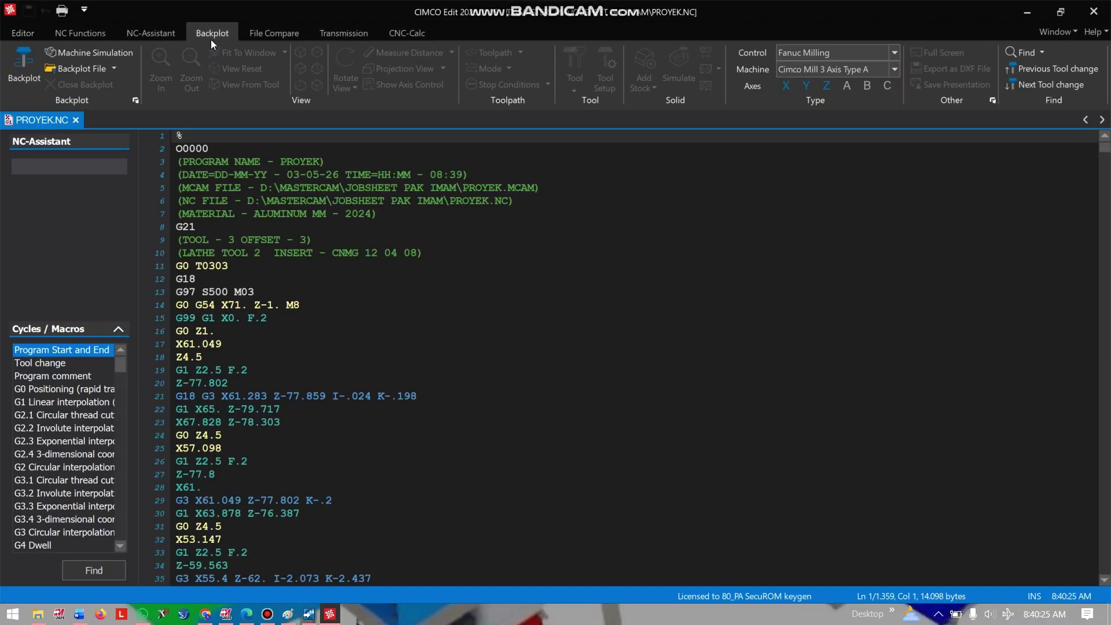
click(34, 70)
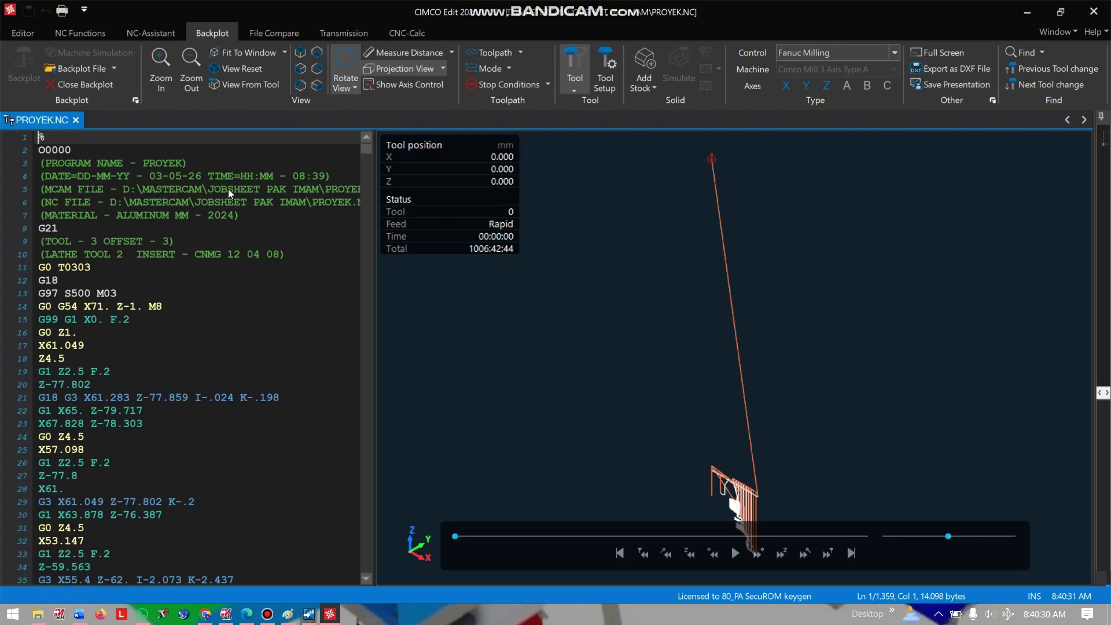
scroll(679, 423, down, 4)
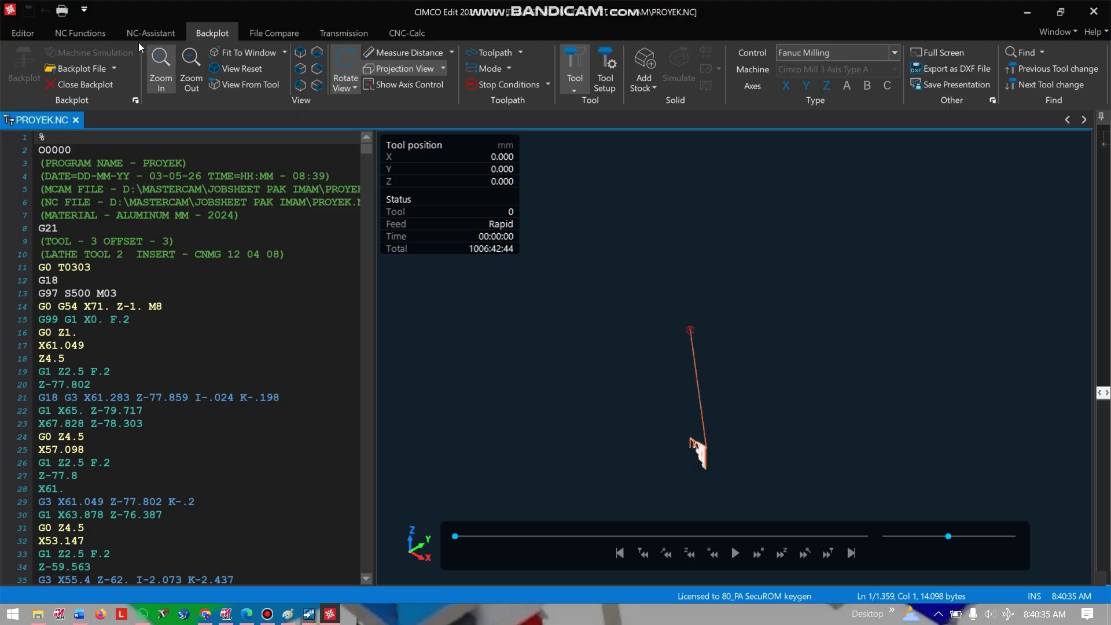
- Change the program's file type to ISO Turning and view the whole lathe toolpath in the backplot
click(79, 29)
click(30, 33)
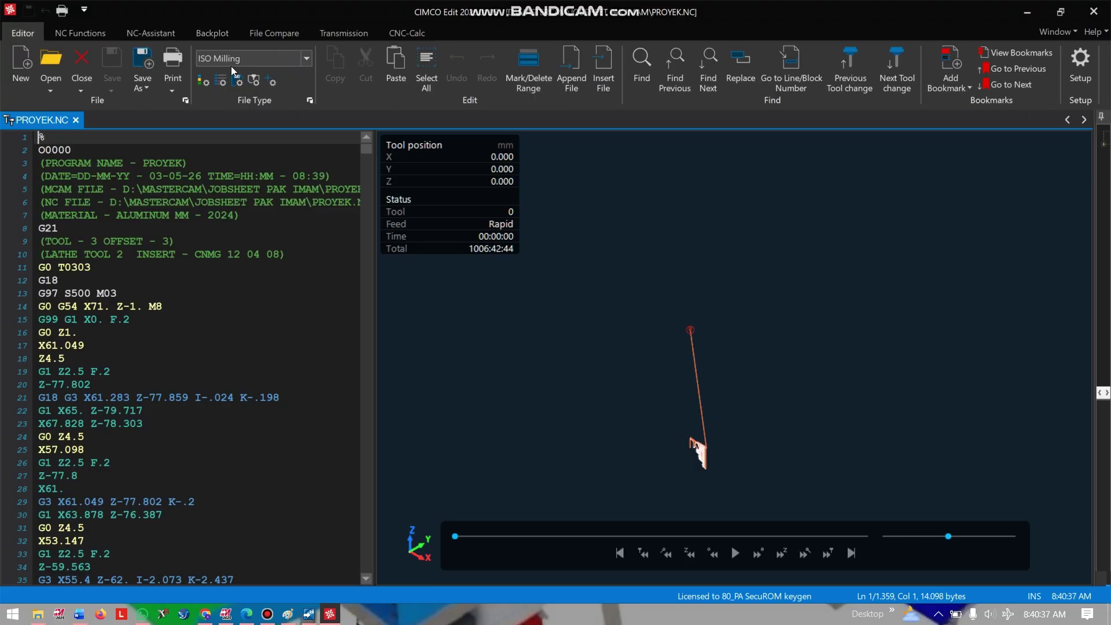
click(303, 55)
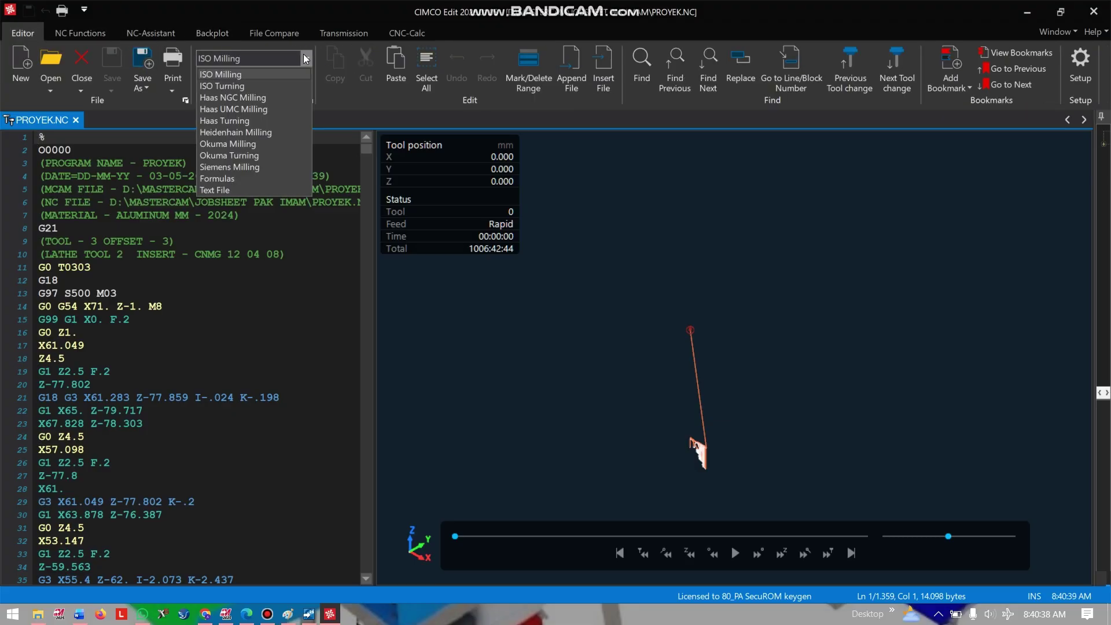
click(252, 84)
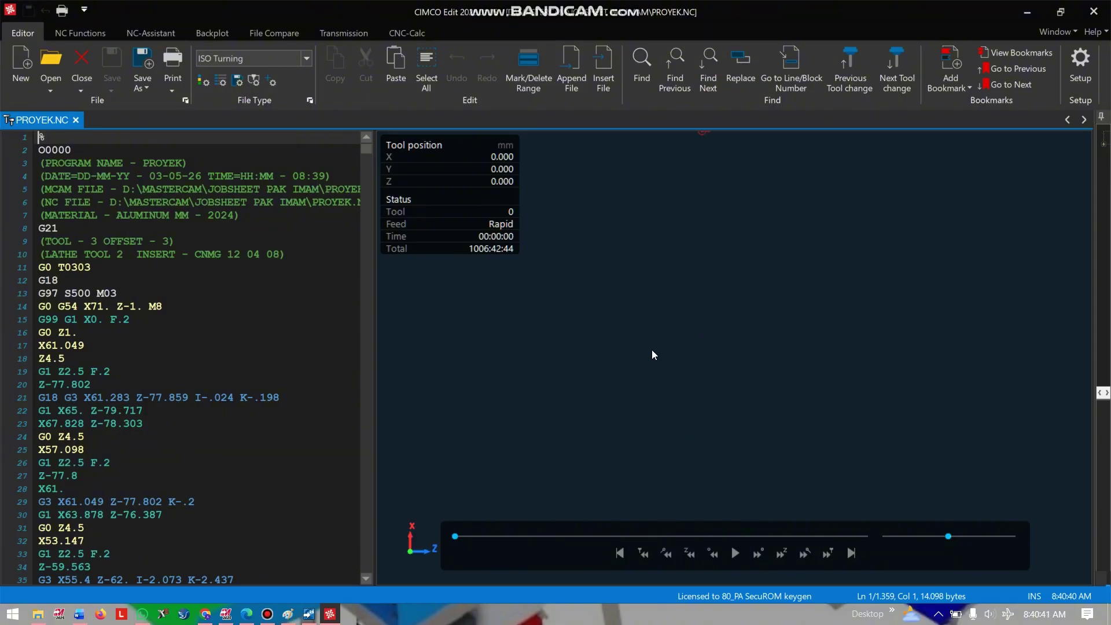
scroll(695, 343, up, 6)
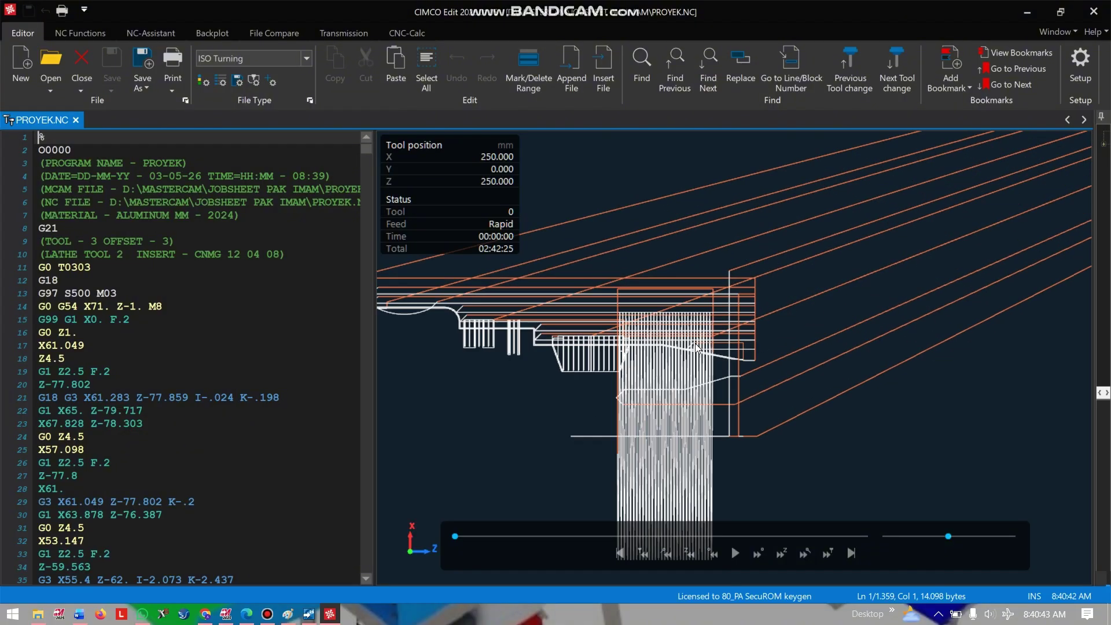
scroll(696, 350, down, 5)
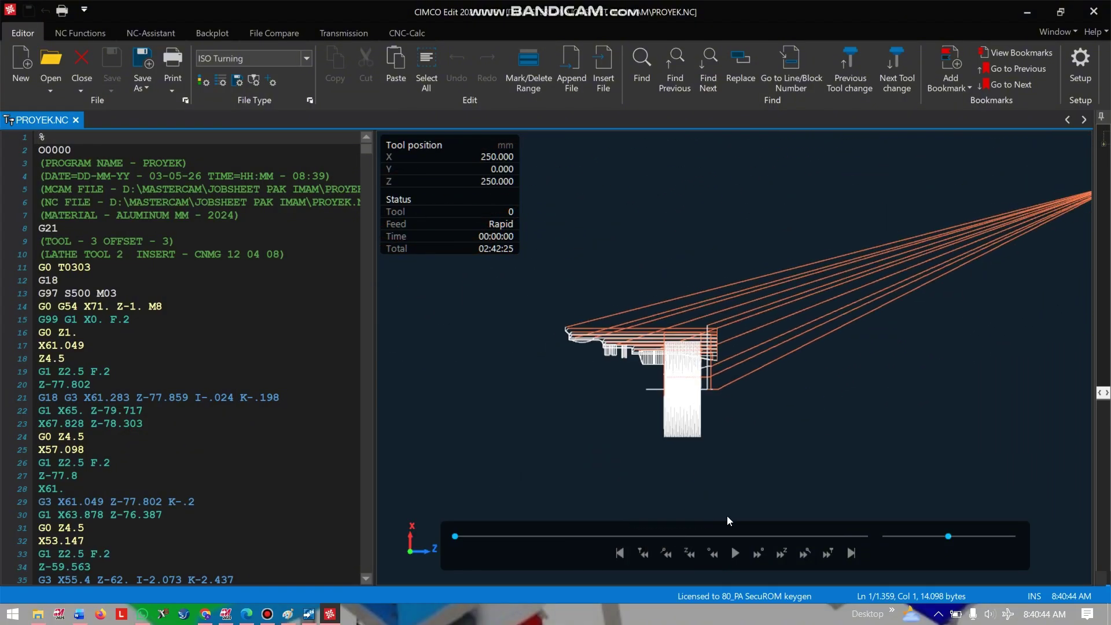
- Play the turning backplot at increased speed, examining the tool's movement through the roughing and grooving passes
mouse_move(950, 536)
mouse_down()
mouse_move(980, 536)
mouse_move(856, 533)
mouse_up()
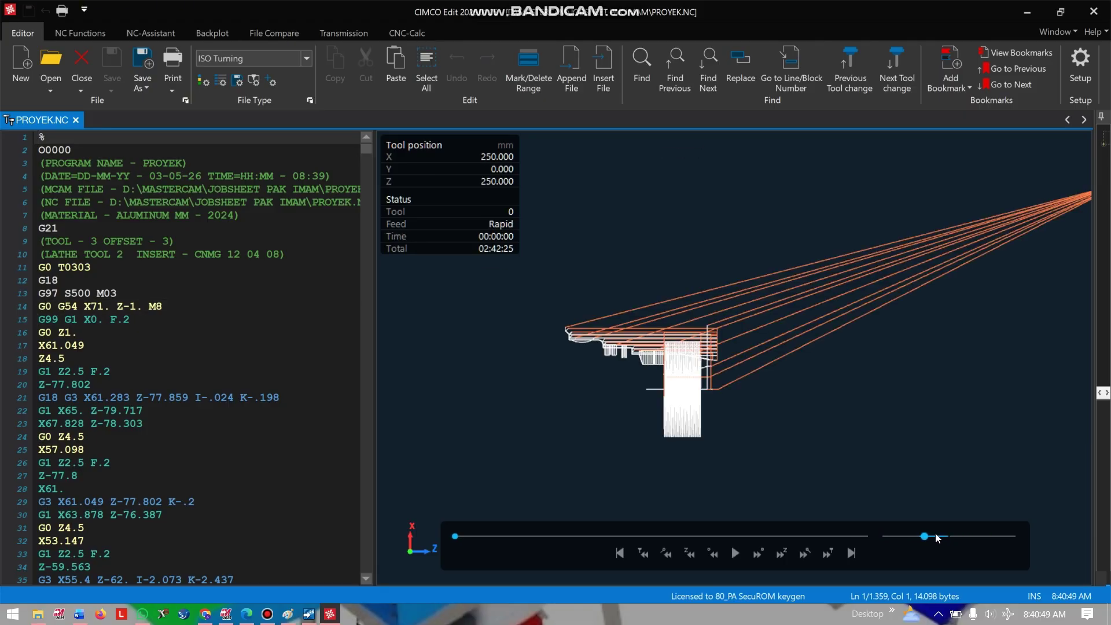
click(972, 536)
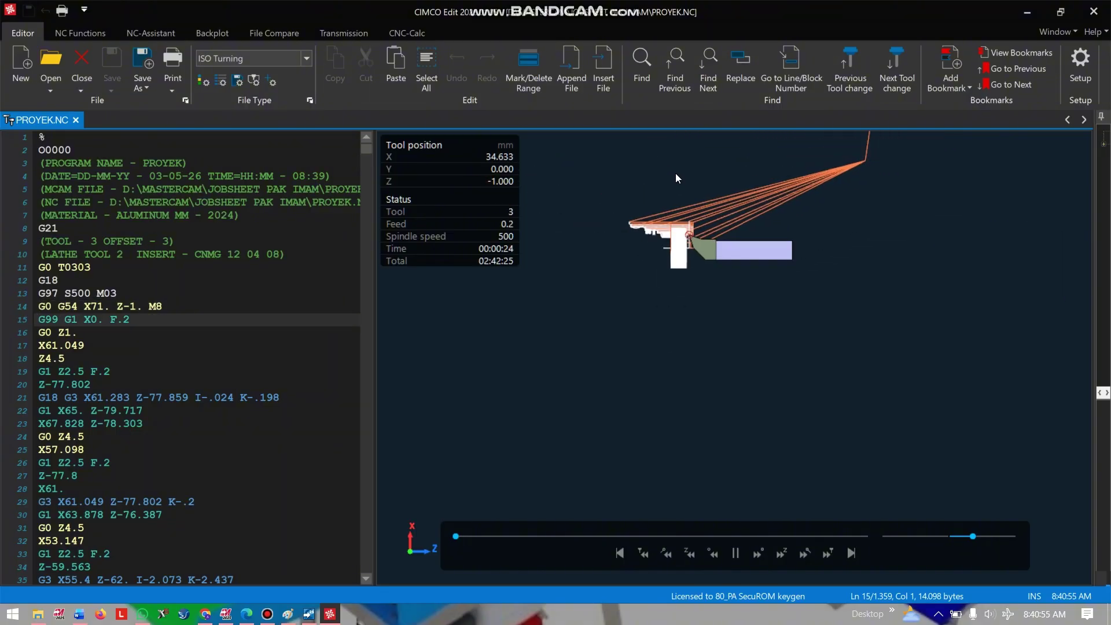
scroll(669, 191, up, 3)
scroll(654, 257, up, 5)
scroll(839, 544, down, 5)
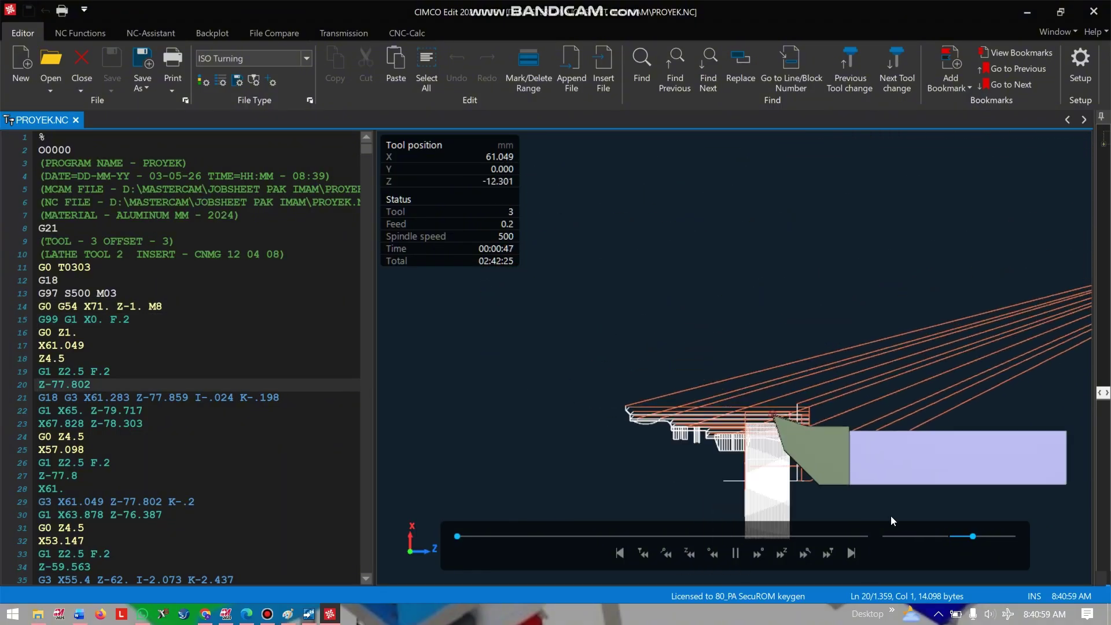
scroll(891, 516, up, 4)
drag(973, 536, 993, 537)
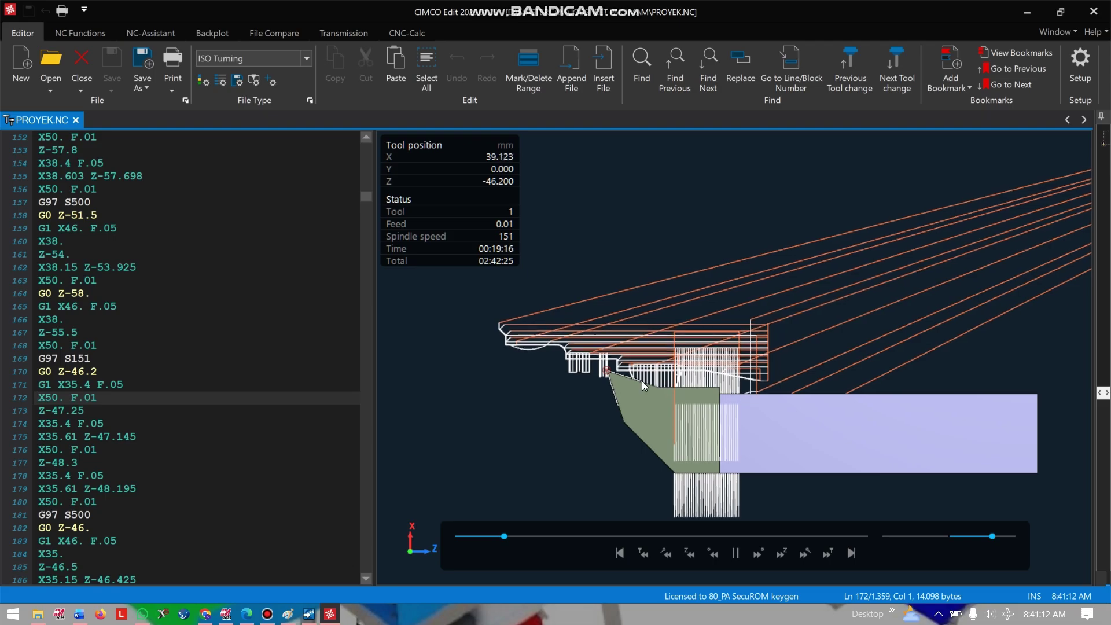
click(625, 370)
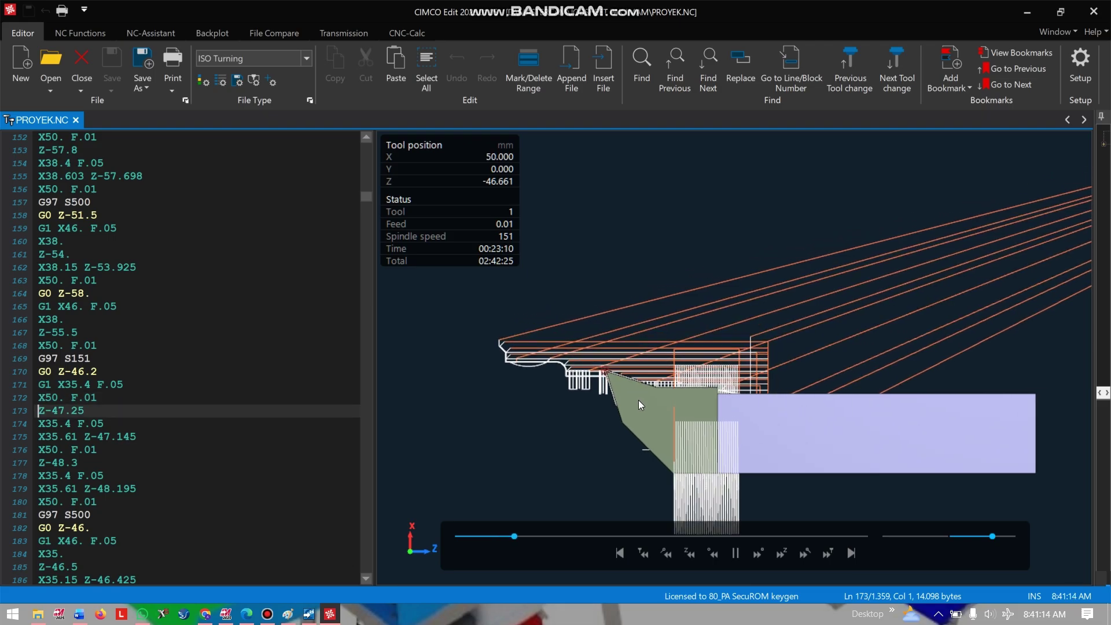